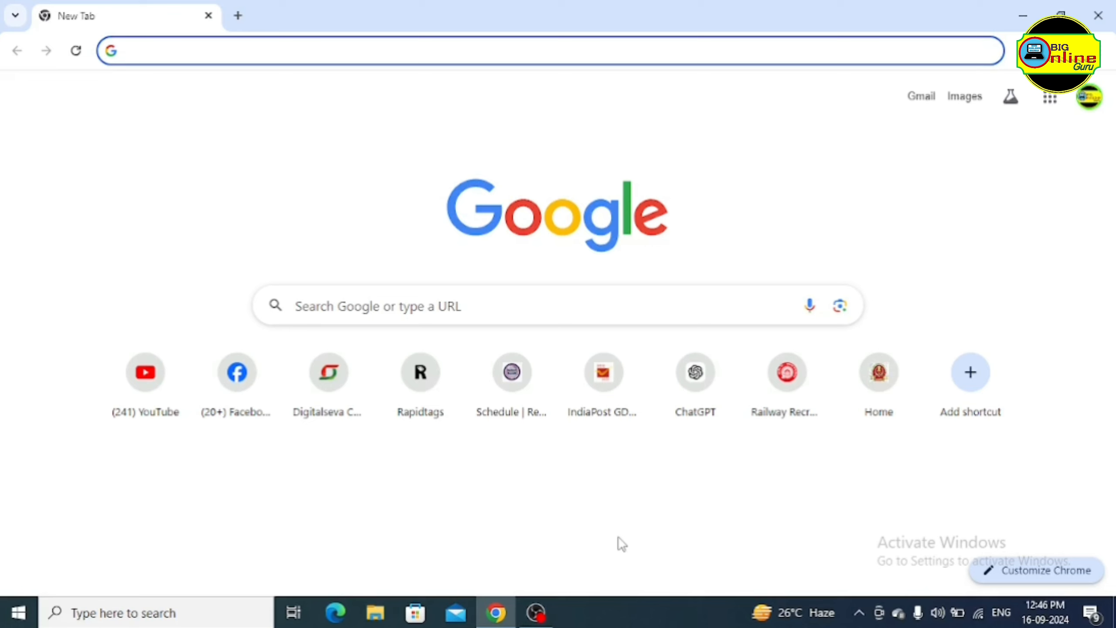
# Open the Railway Recruitment Board site rrbapply.gov.in from the 'rrb' address-bar suggestion
pyautogui.write('rrb')
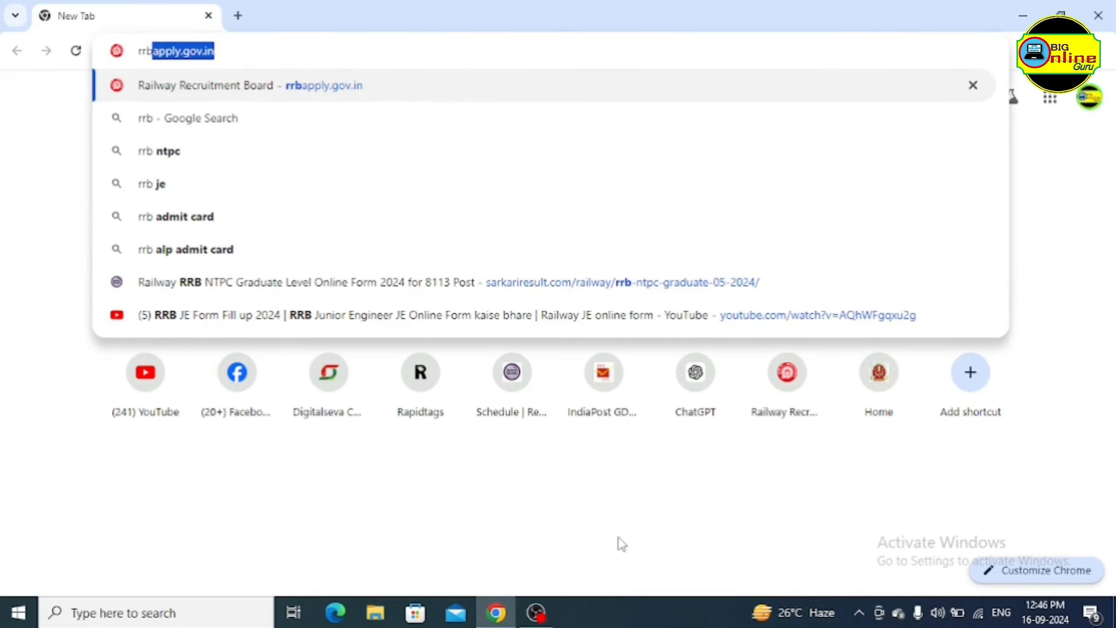
pyautogui.press('Return')
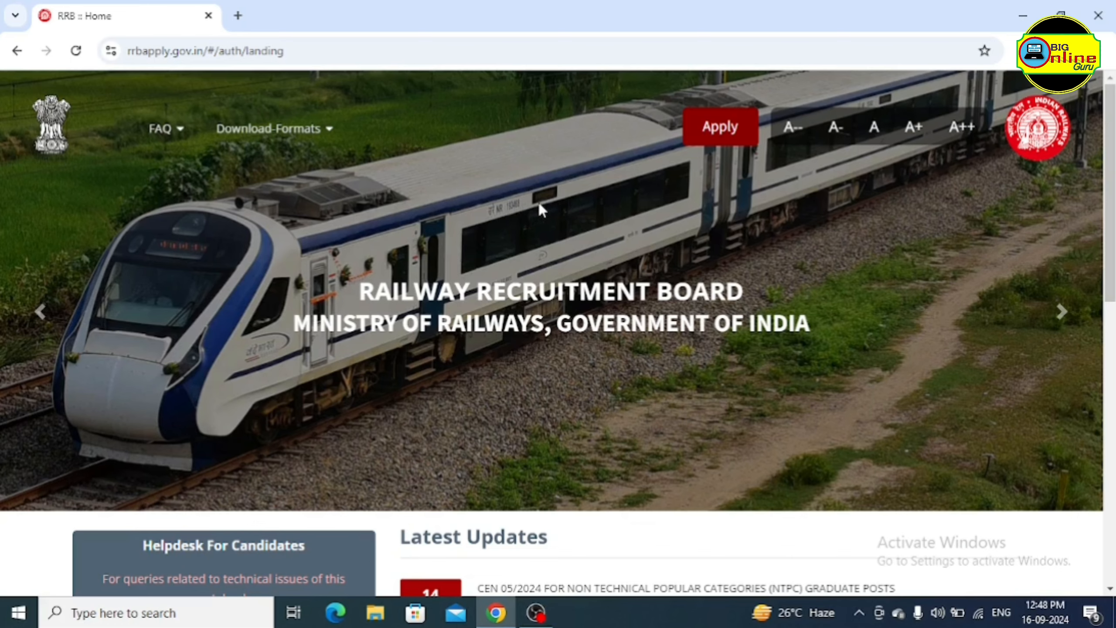
# Open the CEN 05/2024 NTPC Graduate Posts notice from Latest Updates
pyautogui.scroll(-5, 540, 206)
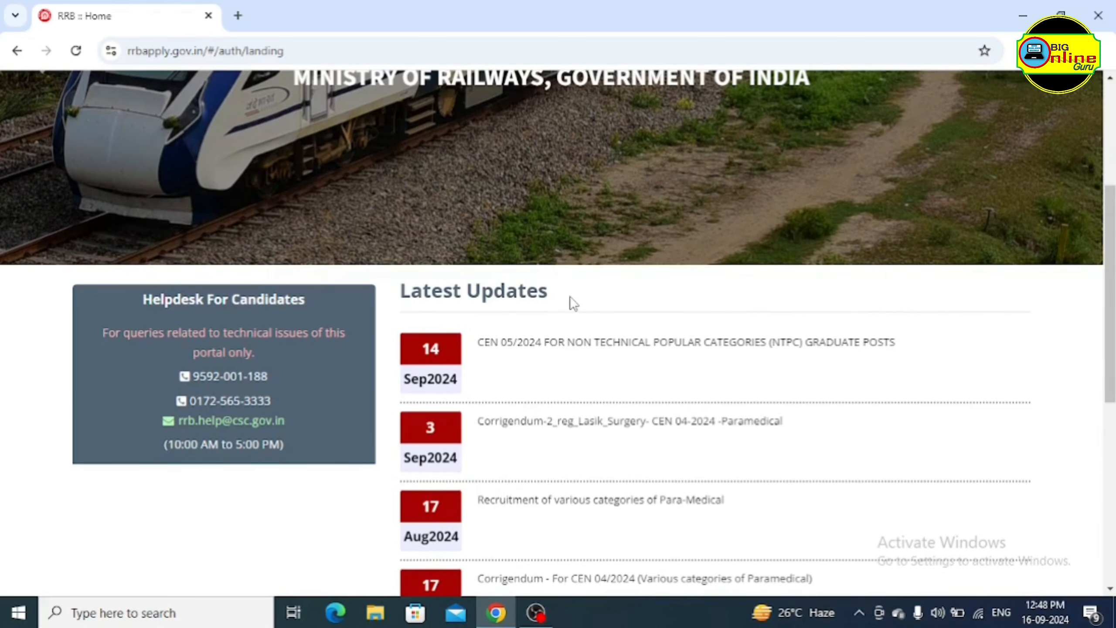
pyautogui.scroll(-2, 573, 303)
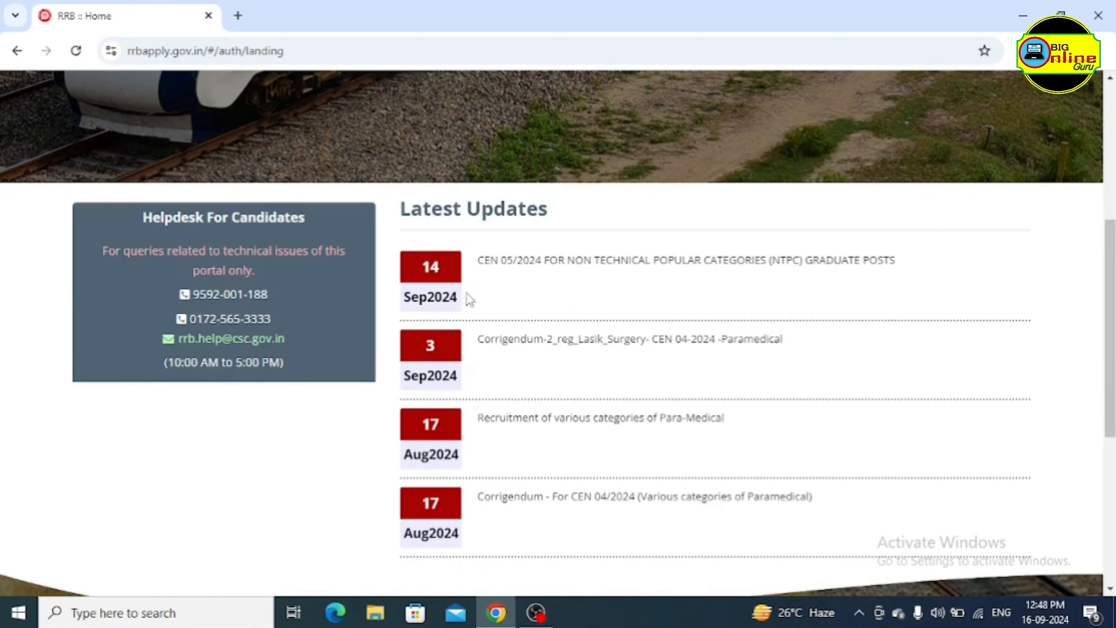
pyautogui.click(624, 260)
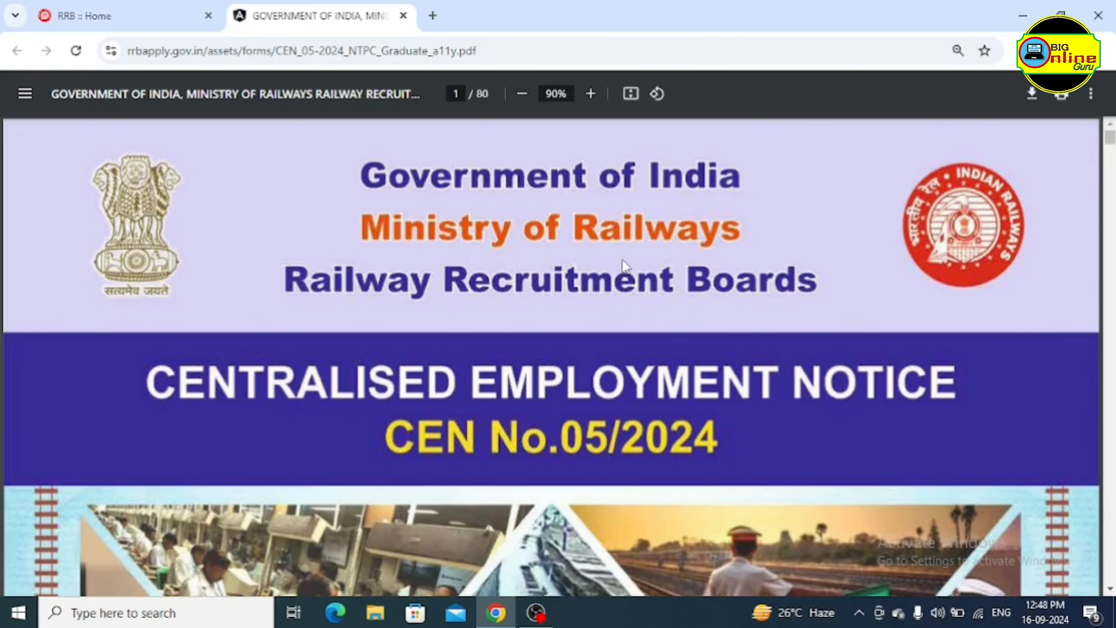
# Scroll the notice PDF to page 3's Important Dates (registration 14.09.2024 to 13.10.2024)
pyautogui.scroll(-12, 623, 260)
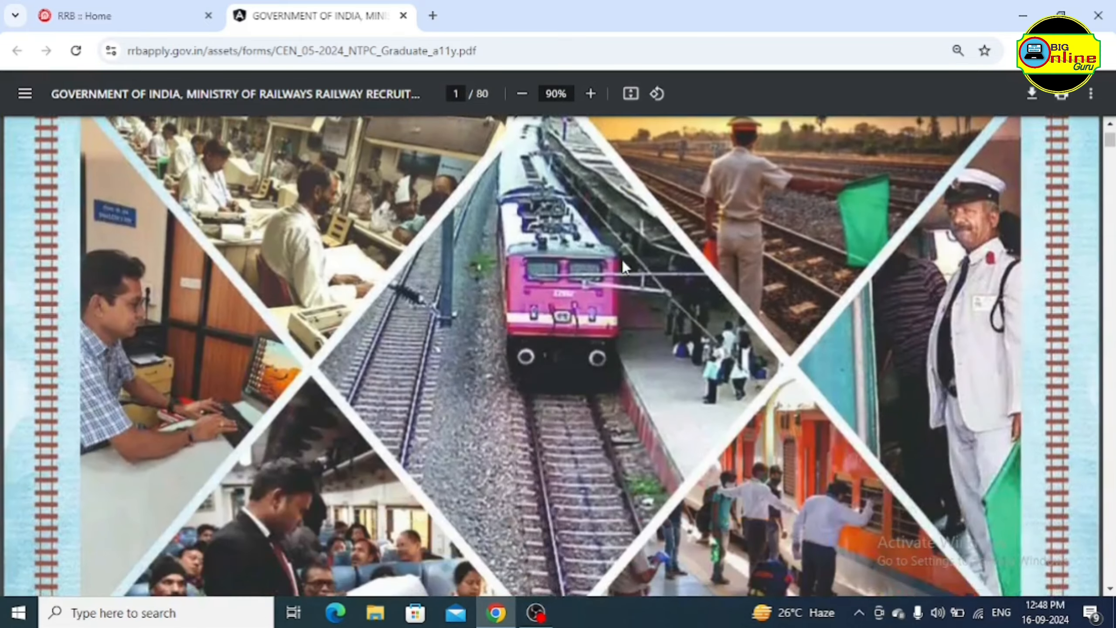
pyautogui.scroll(-15, 623, 260)
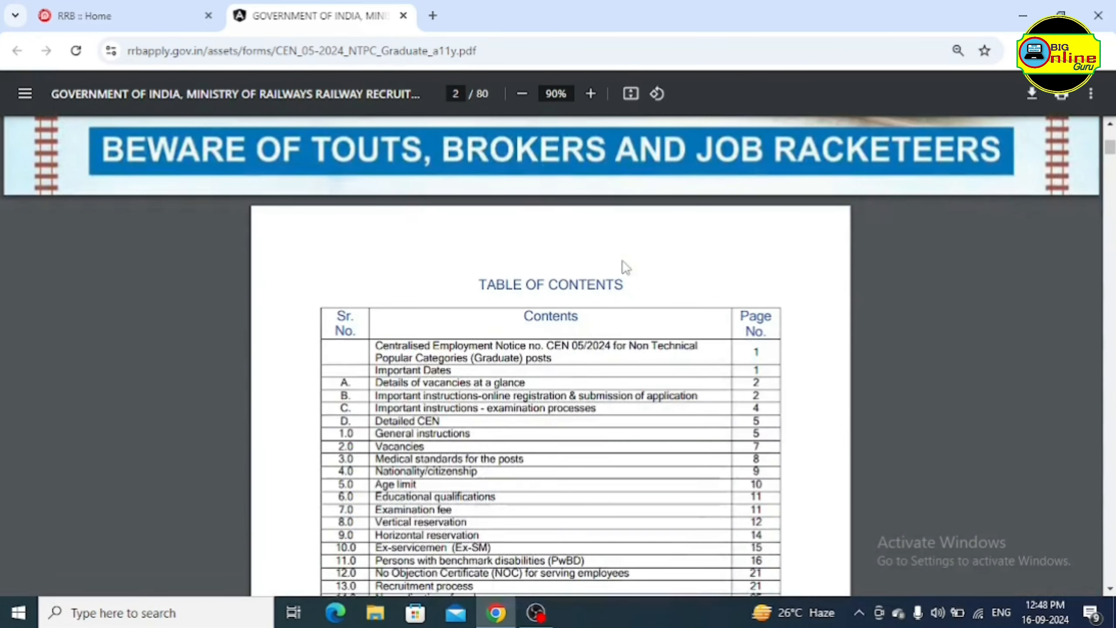
pyautogui.scroll(-10, 625, 267)
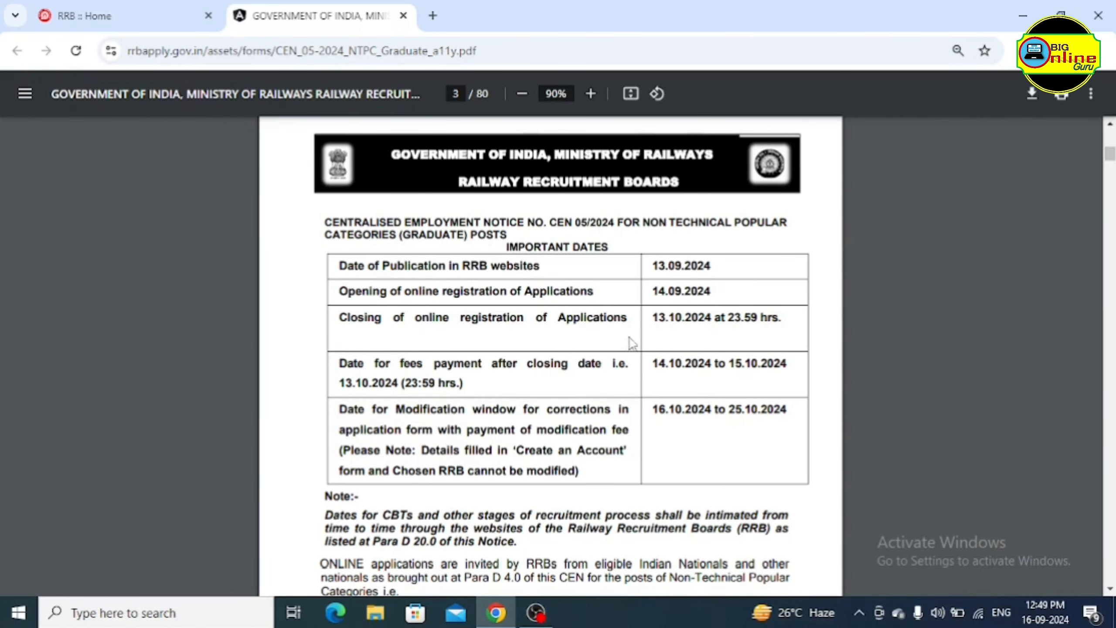
# Read the notice through to section D General Instructions, then return to the RRB home page
pyautogui.scroll(-2, 629, 348)
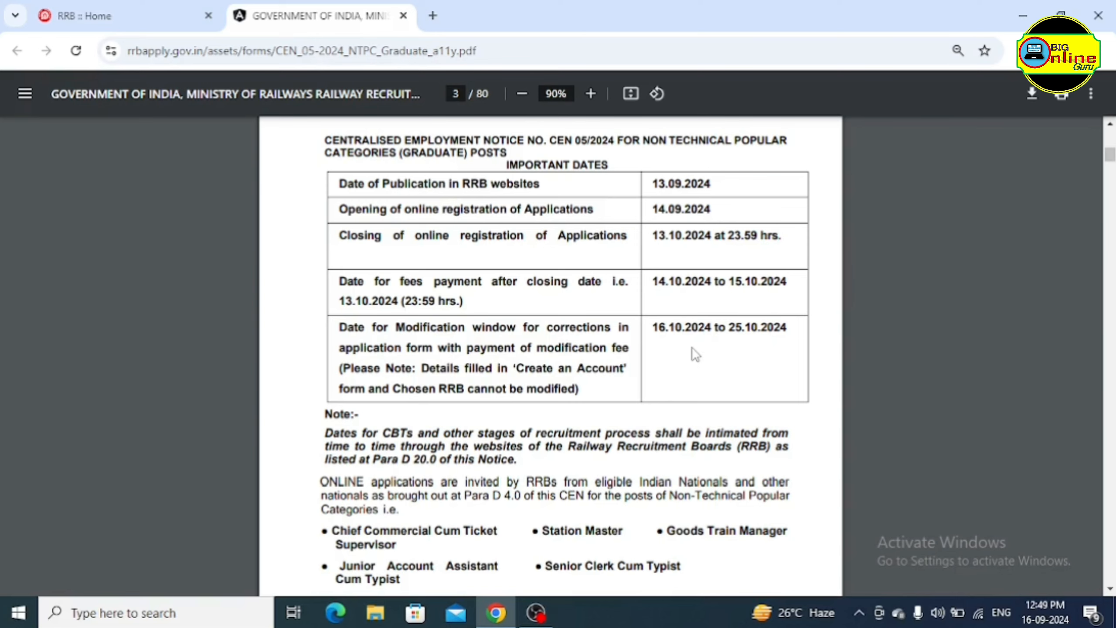
pyautogui.scroll(-2, 604, 354)
pyautogui.scroll(-2, 592, 358)
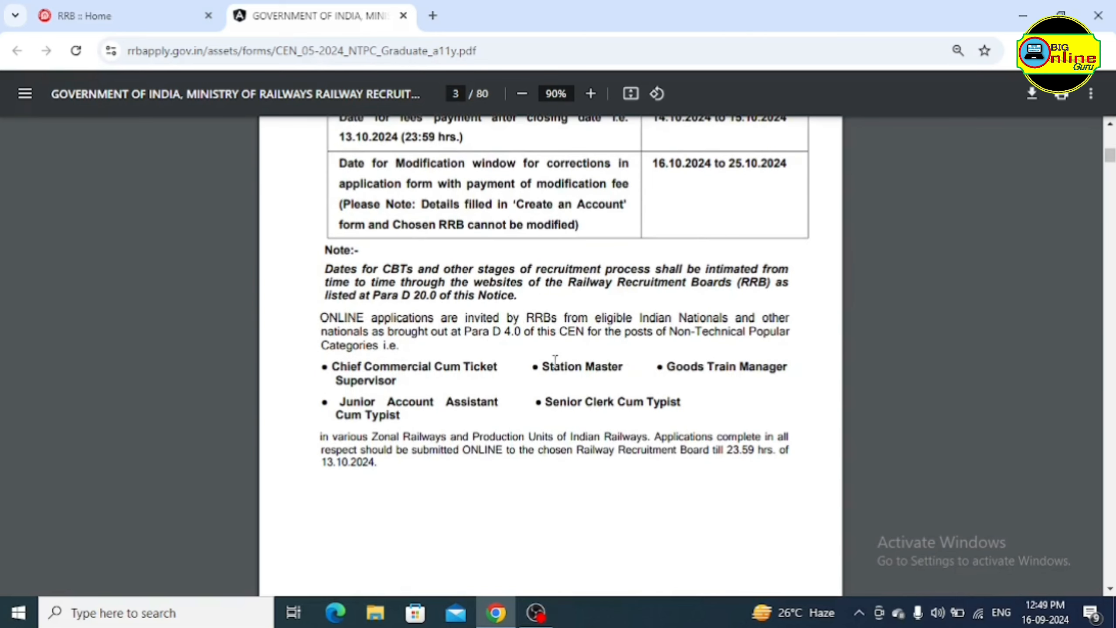
pyautogui.scroll(-2, 525, 371)
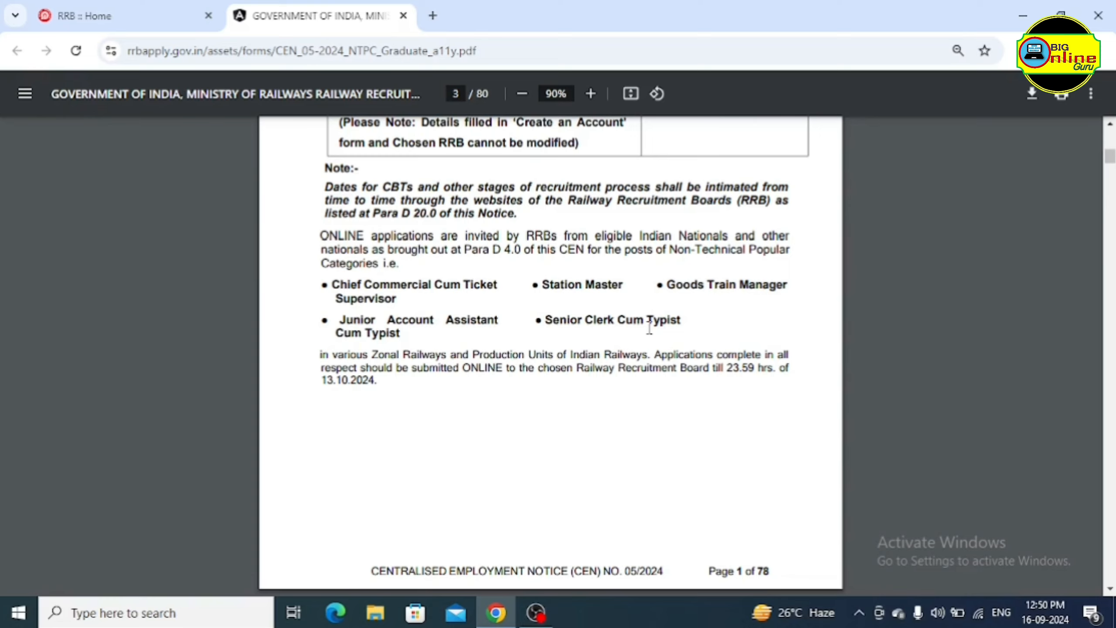
pyautogui.scroll(-4, 520, 321)
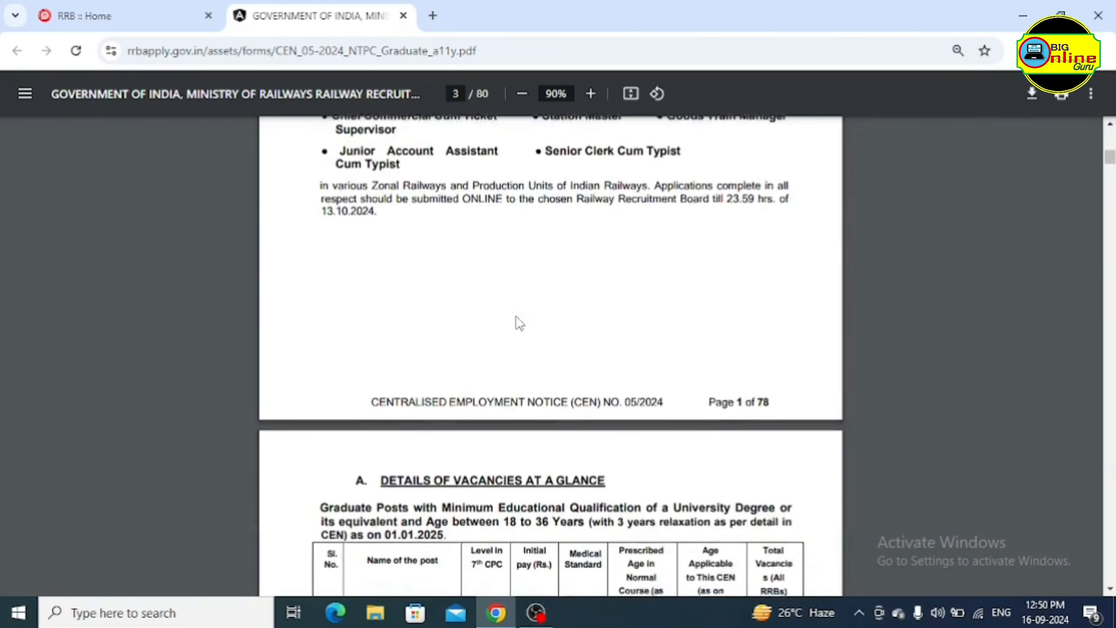
pyautogui.scroll(-14, 520, 323)
pyautogui.scroll(-15, 547, 329)
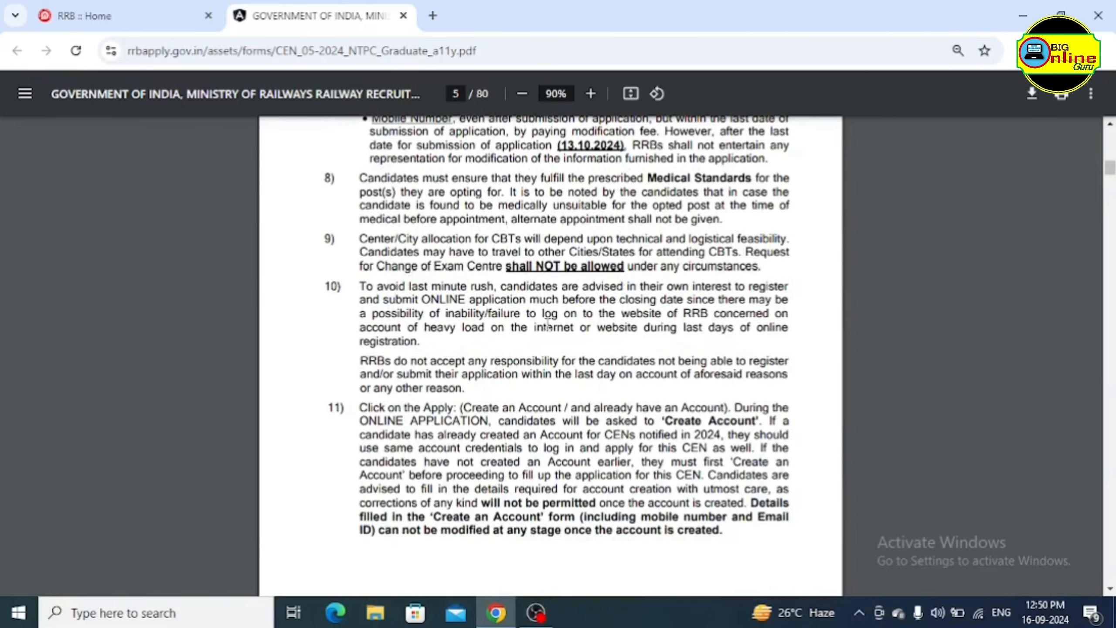
pyautogui.scroll(-15, 541, 323)
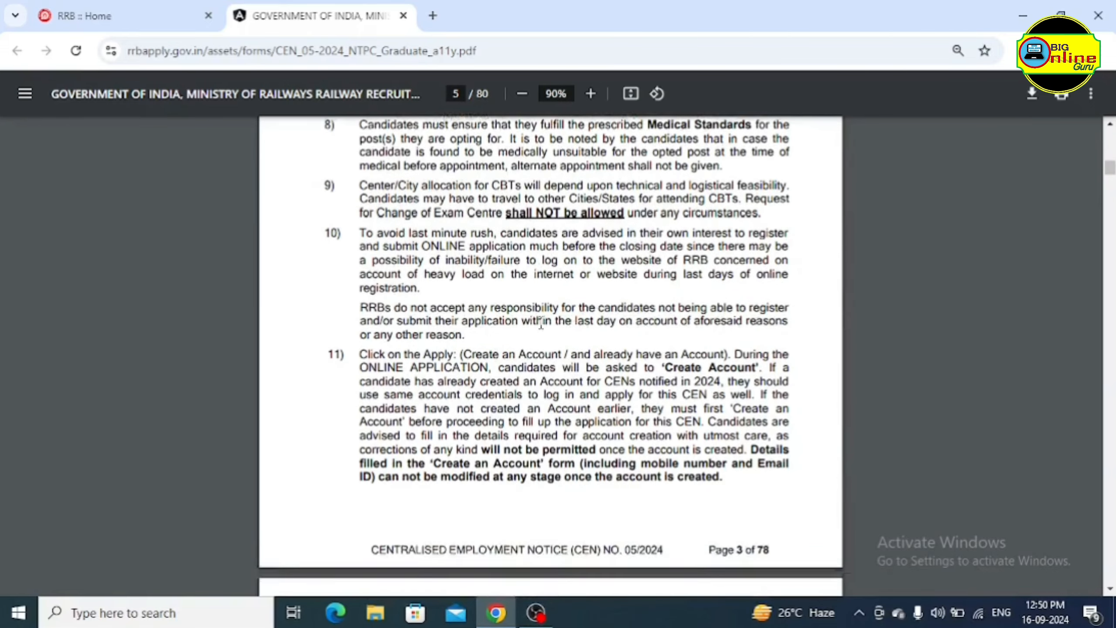
pyautogui.scroll(-8, 541, 323)
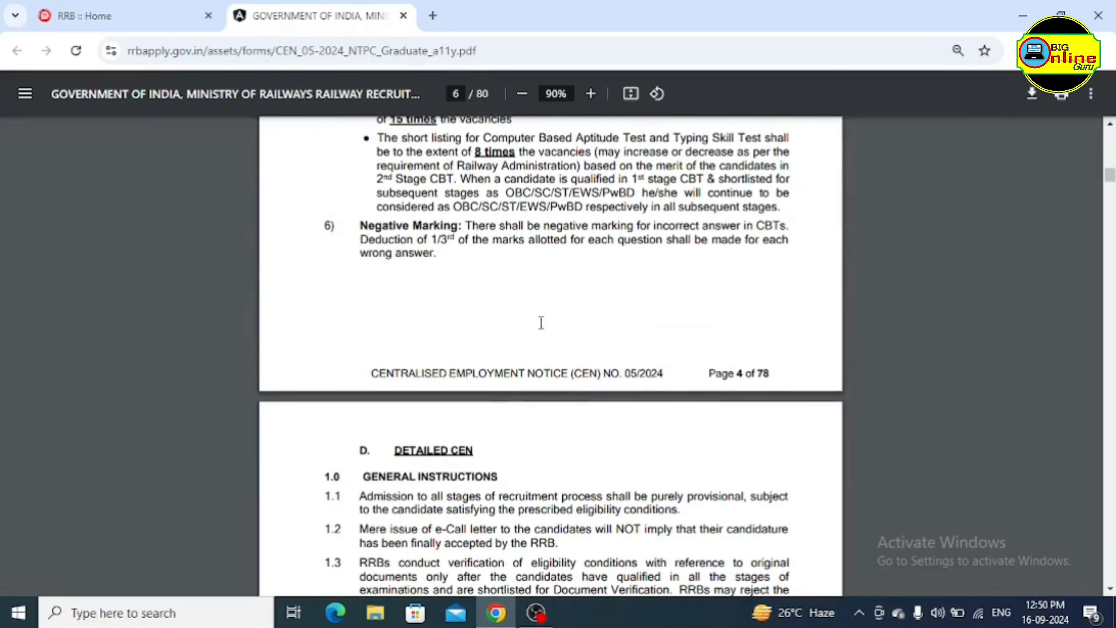
pyautogui.scroll(-2, 541, 323)
pyautogui.scroll(-8, 541, 323)
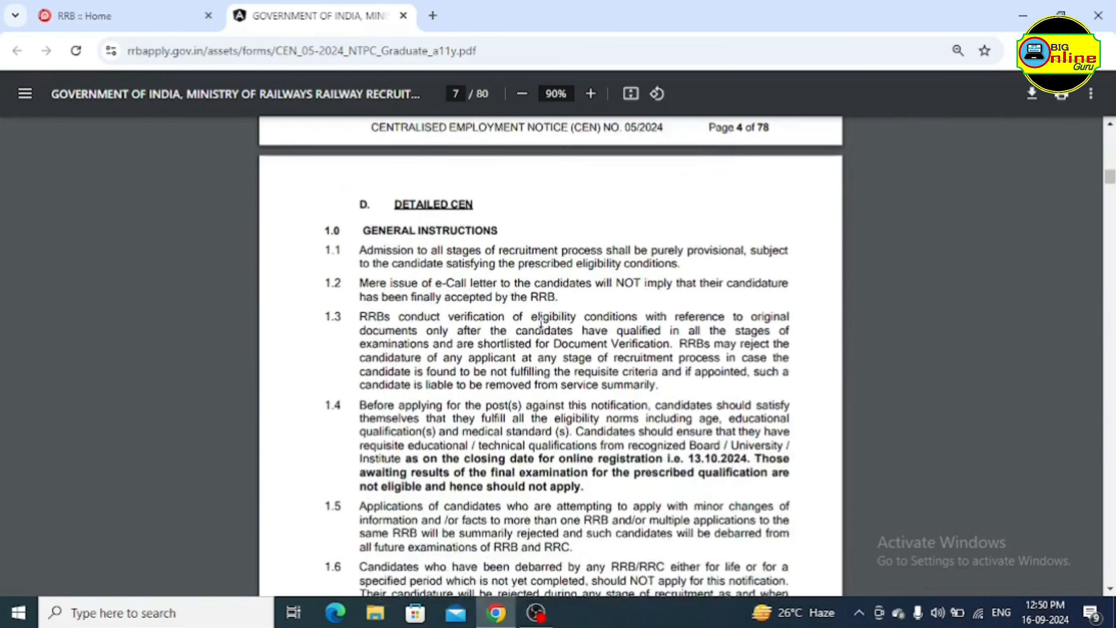
pyautogui.click(128, 16)
pyautogui.moveTo(712, 135)
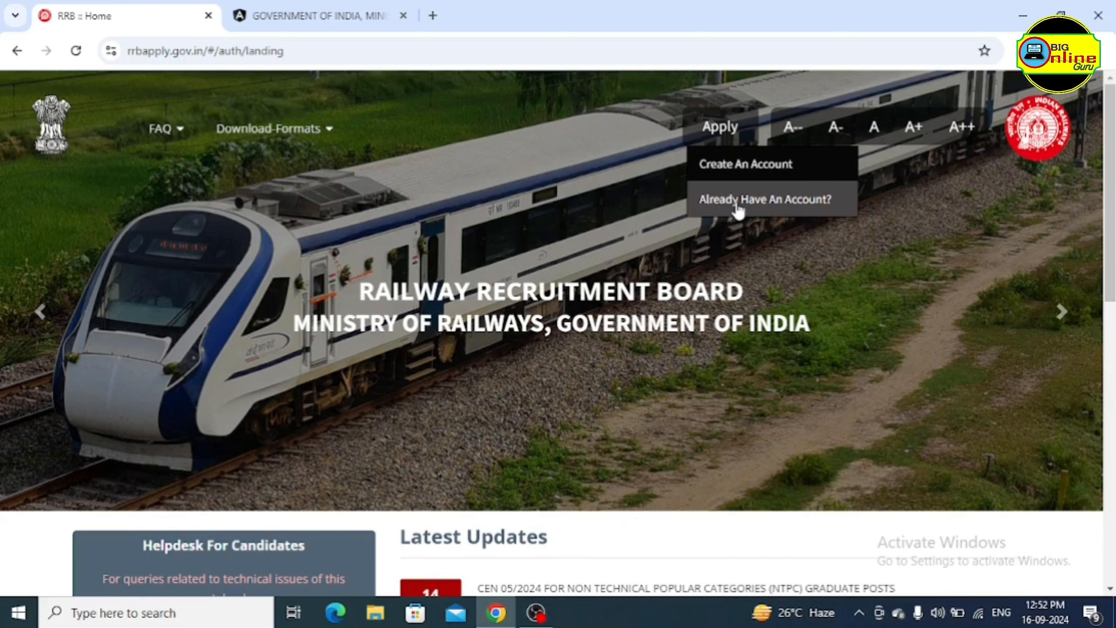
# Go to the sign-in page through Apply > Already Have An Account?
pyautogui.click(761, 203)
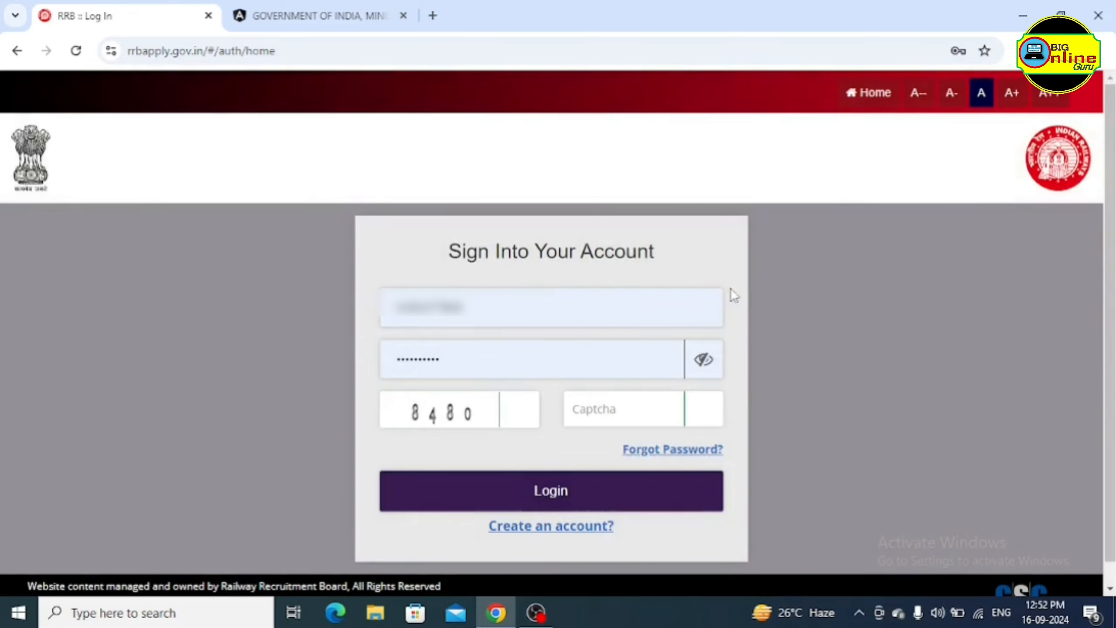
# Clear the autofilled username and password, leave the captcha empty, and try the registration link
pyautogui.click(634, 302)
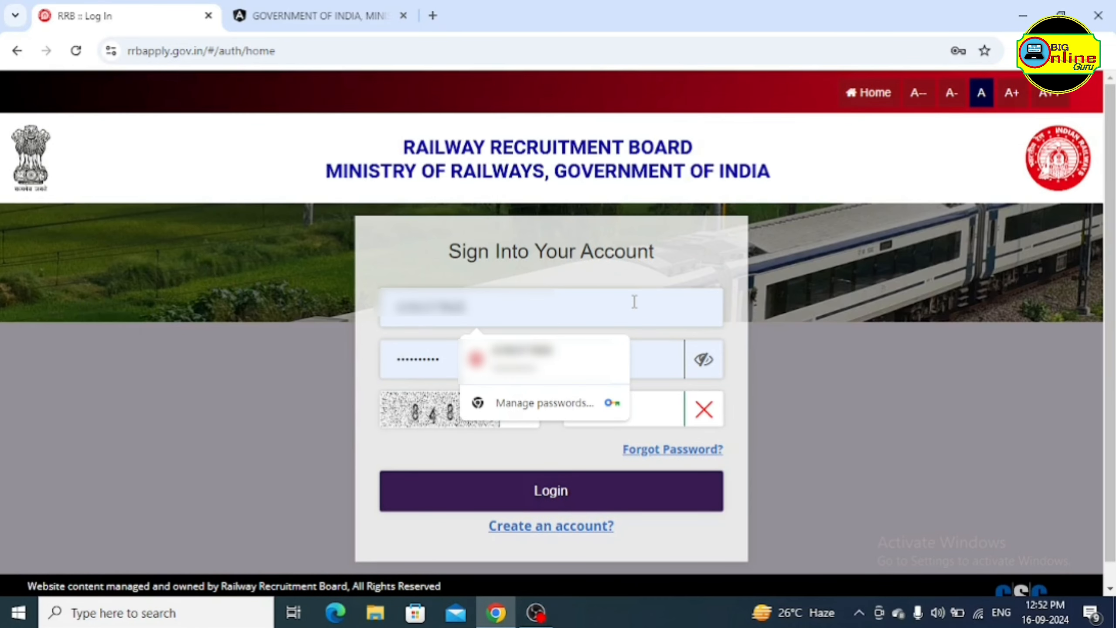
pyautogui.hotkey('ctrl', 'a')
pyautogui.press('BackSpace')
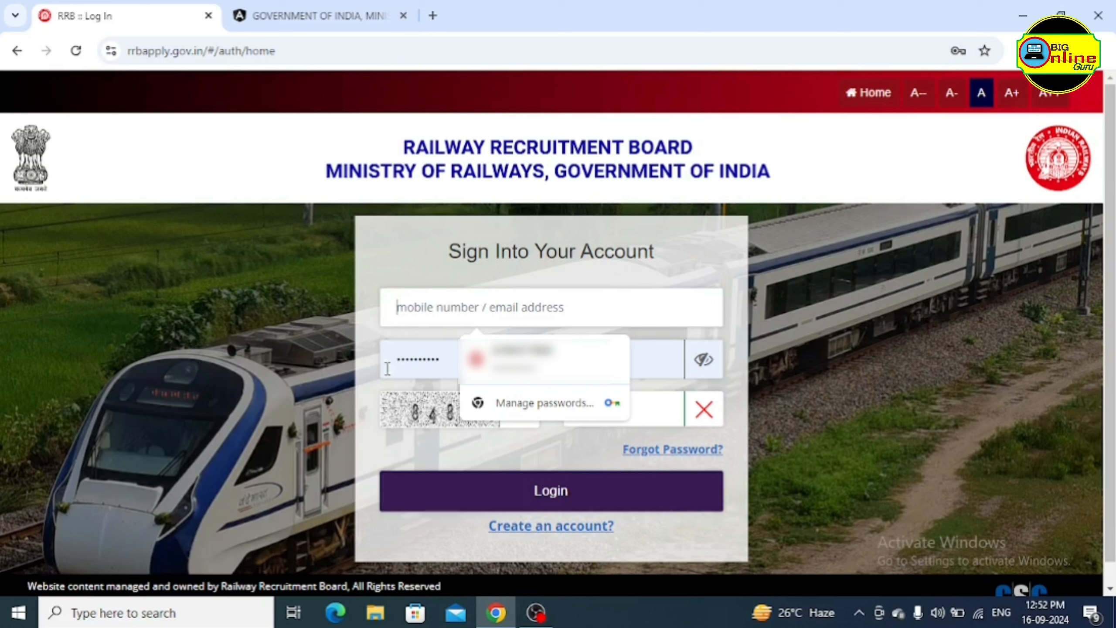
pyautogui.click(441, 365)
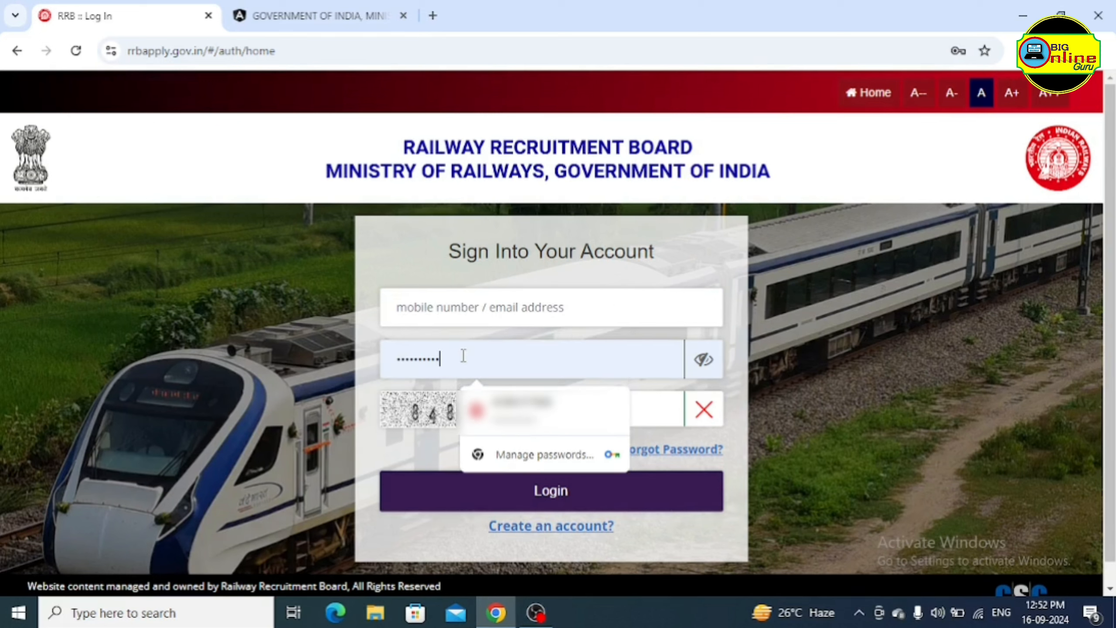
pyautogui.hotkey('ctrl', 'a')
pyautogui.press('BackSpace')
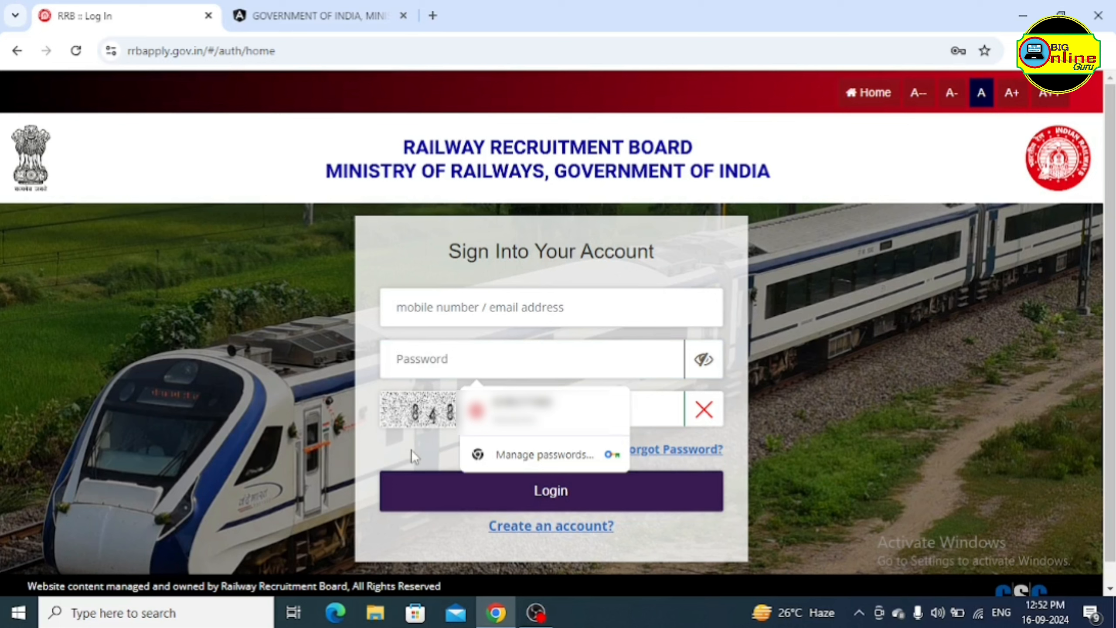
pyautogui.click(411, 451)
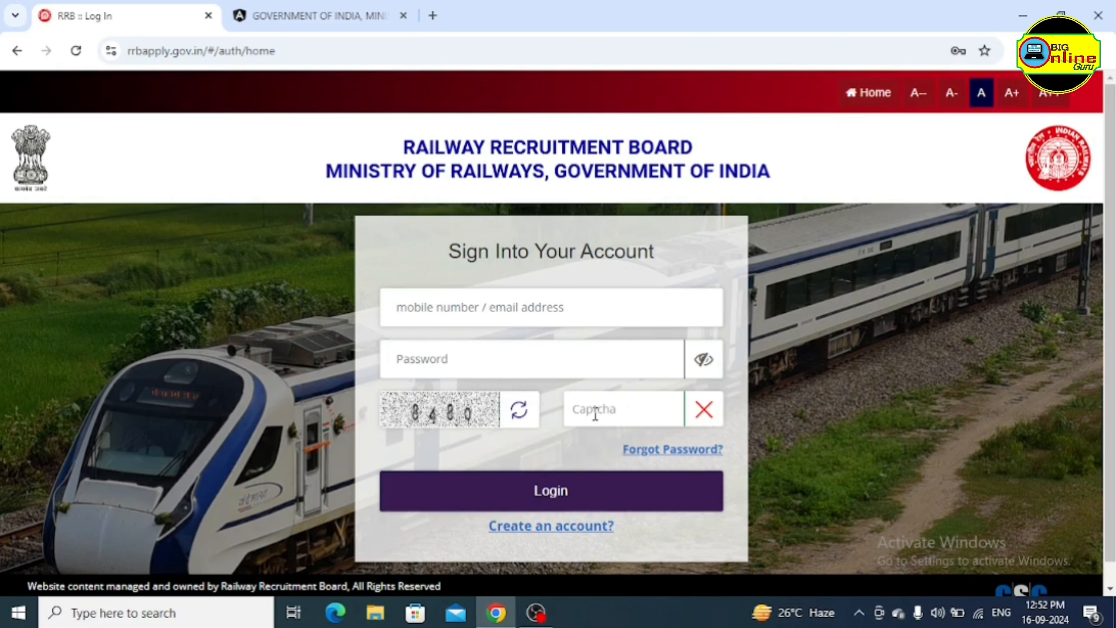
pyautogui.click(617, 409)
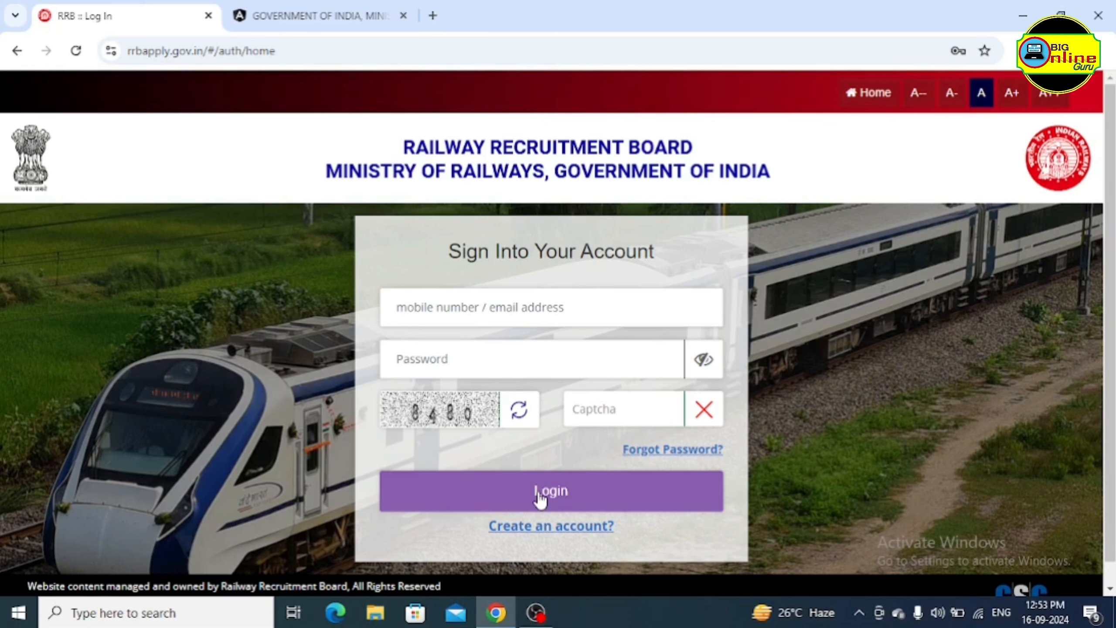
pyautogui.click(524, 533)
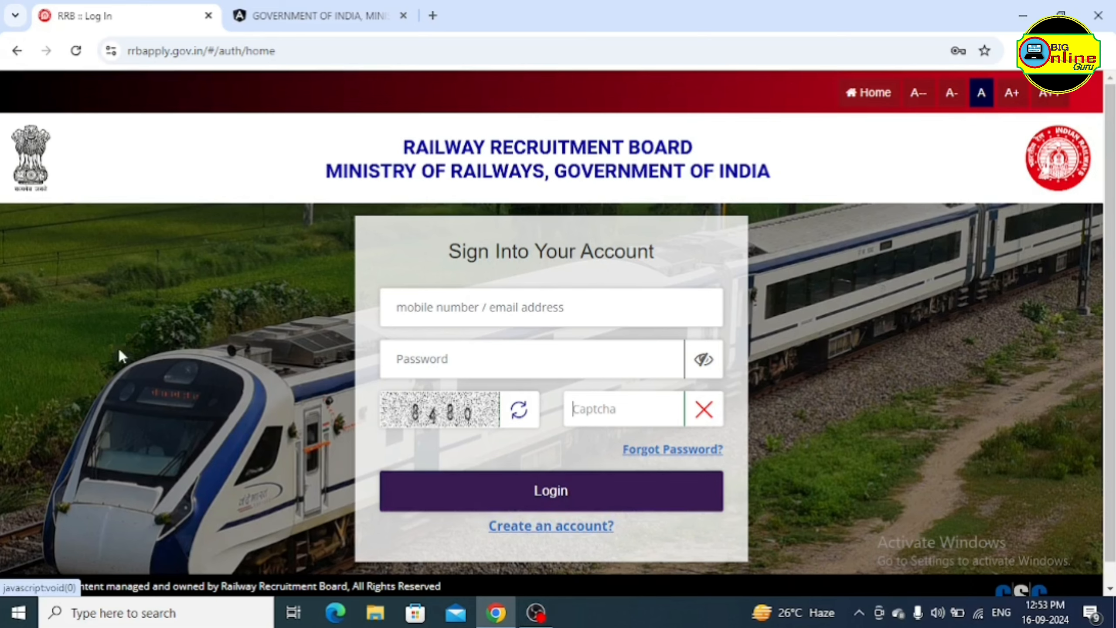
# Return to the home page and choose Apply > Create An Account
pyautogui.click(17, 51)
pyautogui.click(717, 132)
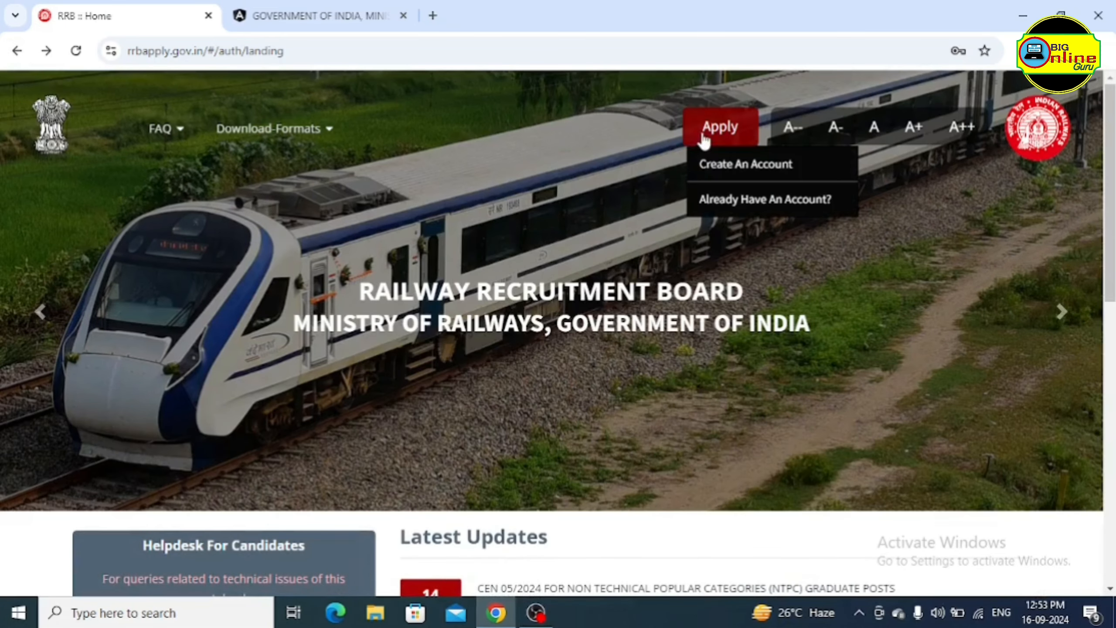
pyautogui.click(755, 171)
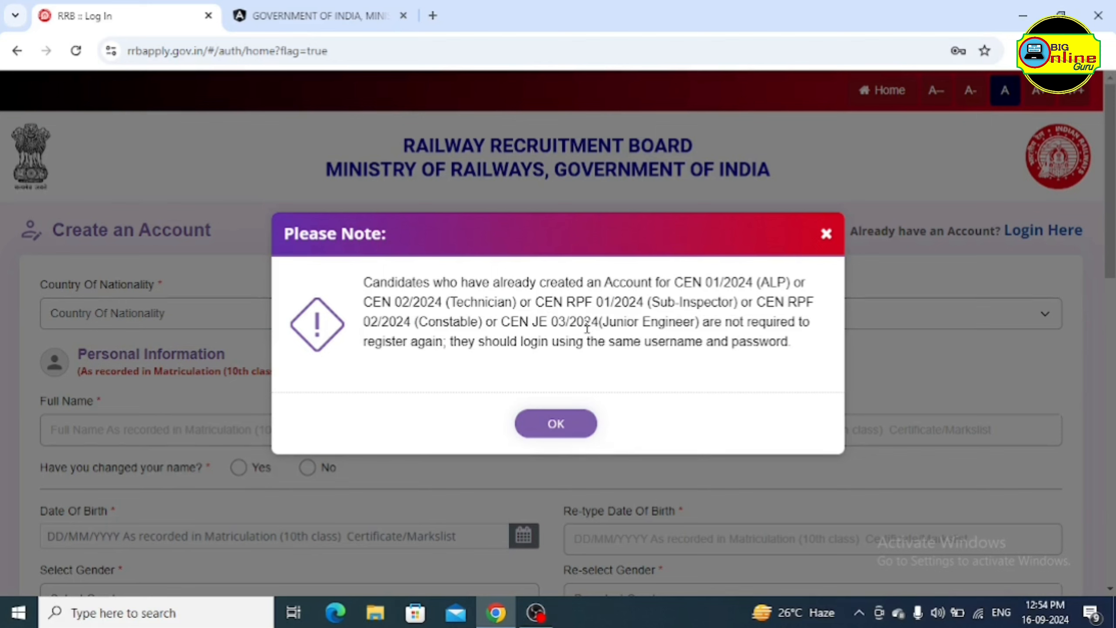
# Acknowledge the Please Note message about earlier 2024 accounts with OK
pyautogui.click(555, 426)
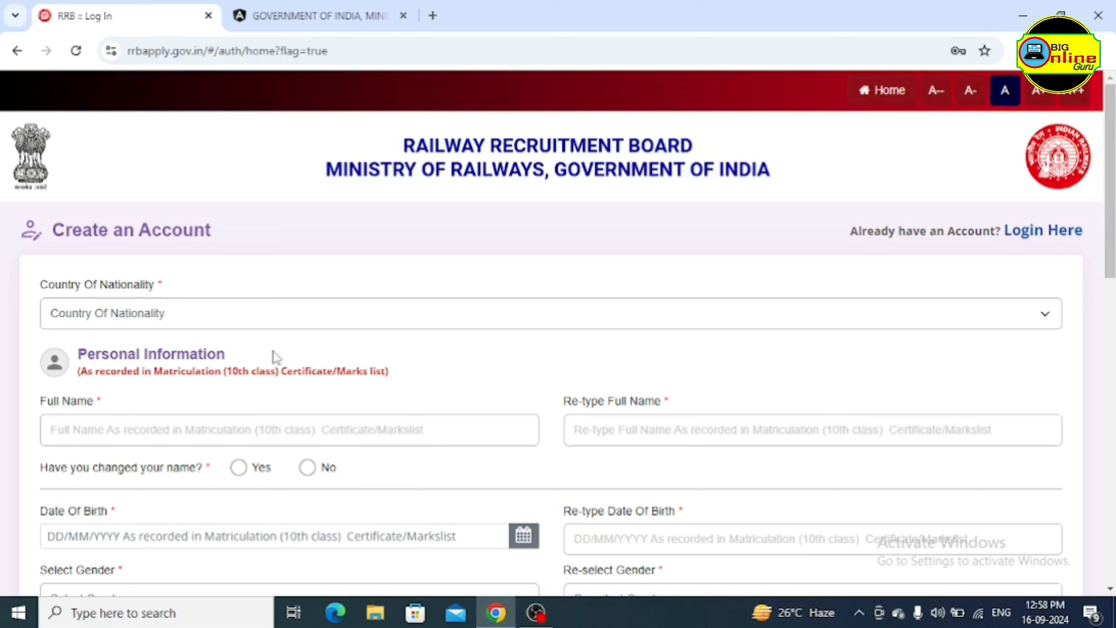
# Select India as the Country Of Nationality
pyautogui.click(307, 315)
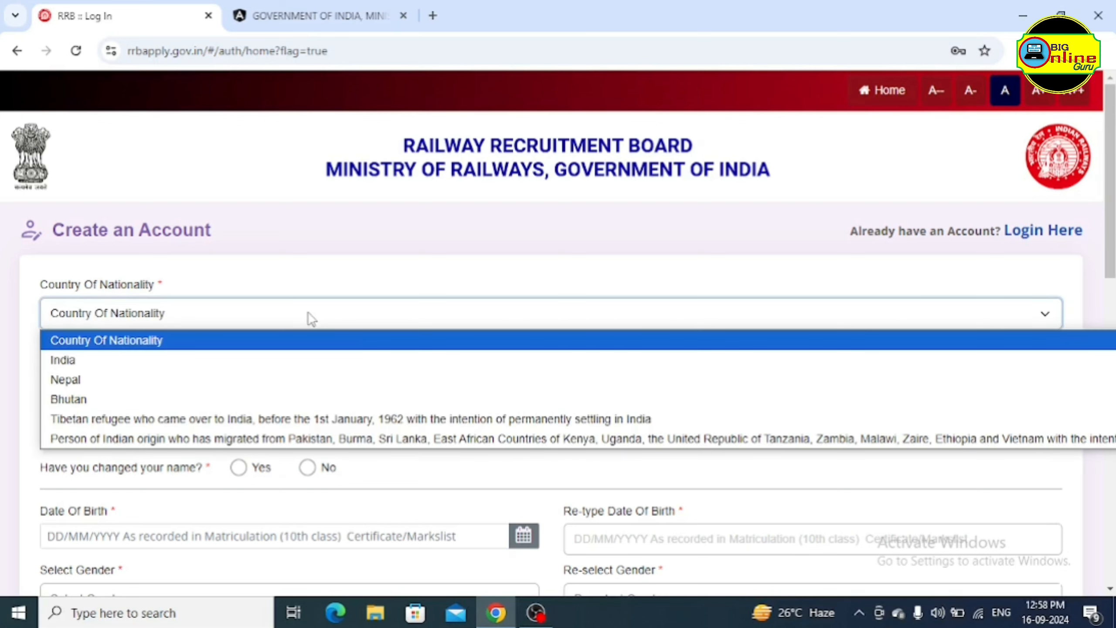
pyautogui.click(293, 362)
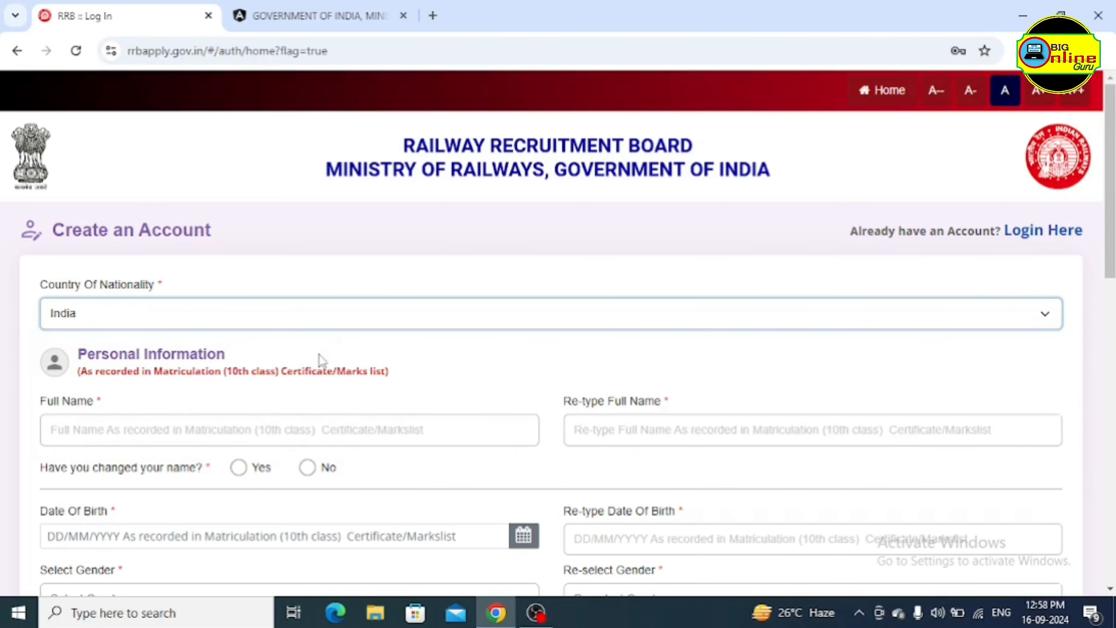
pyautogui.scroll(-2, 391, 354)
pyautogui.scroll(-4, 422, 341)
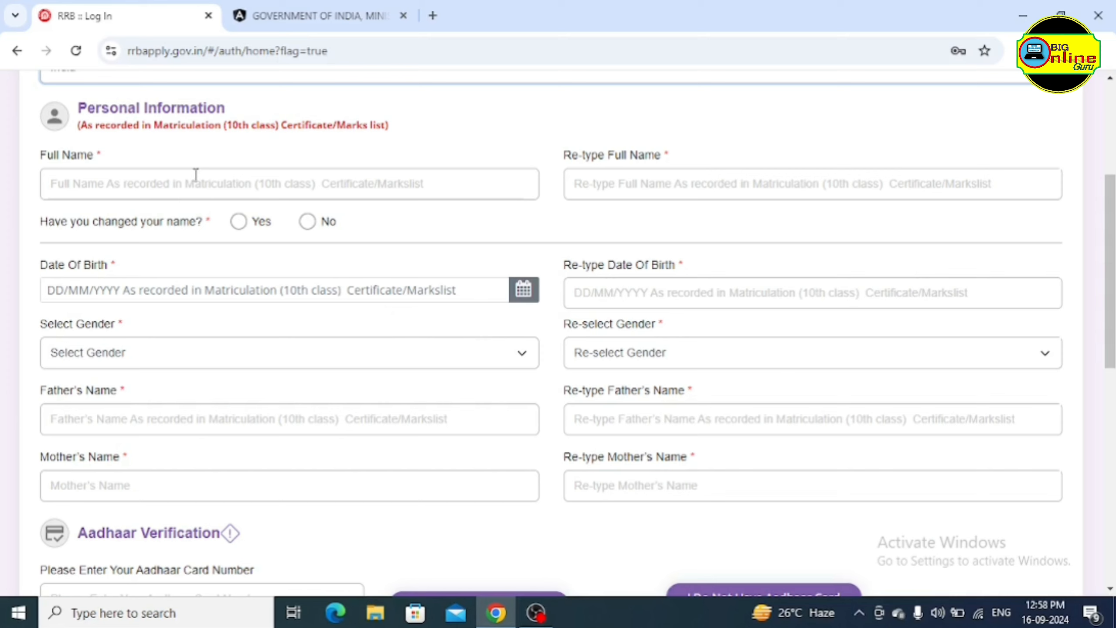
# Answer No to 'Have you changed your name?' after dismissing the name-change notice
pyautogui.click(193, 179)
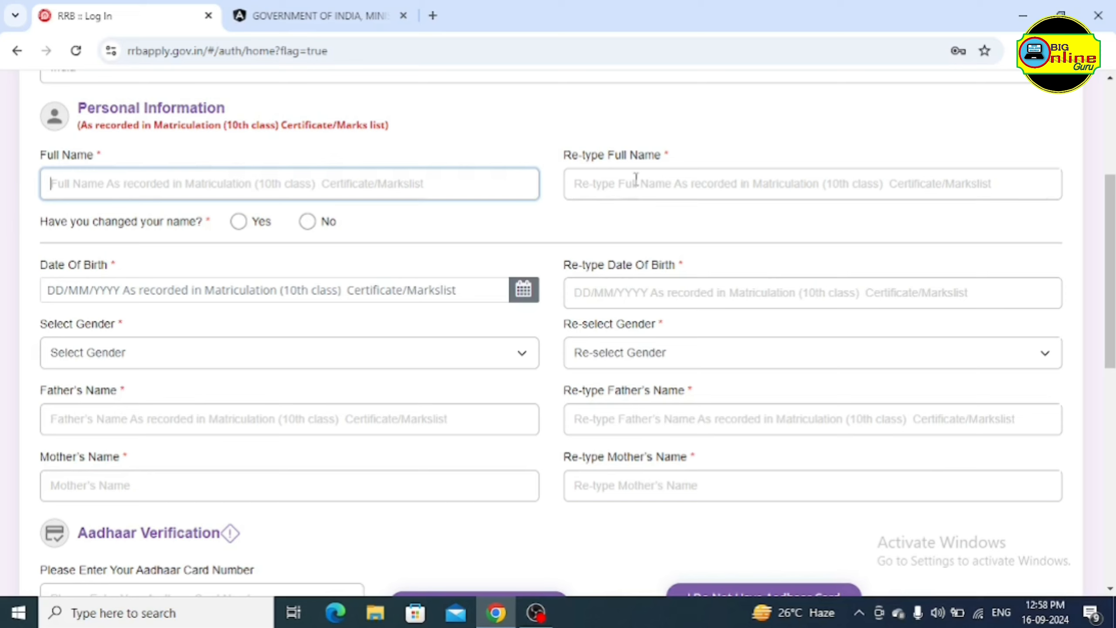
pyautogui.click(656, 180)
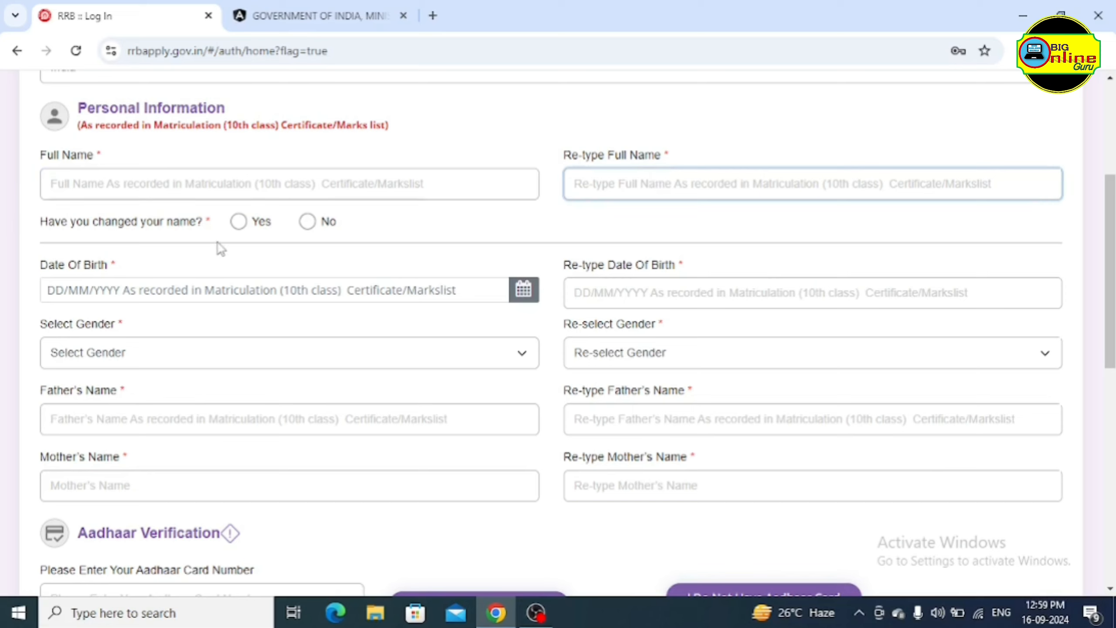
pyautogui.click(238, 221)
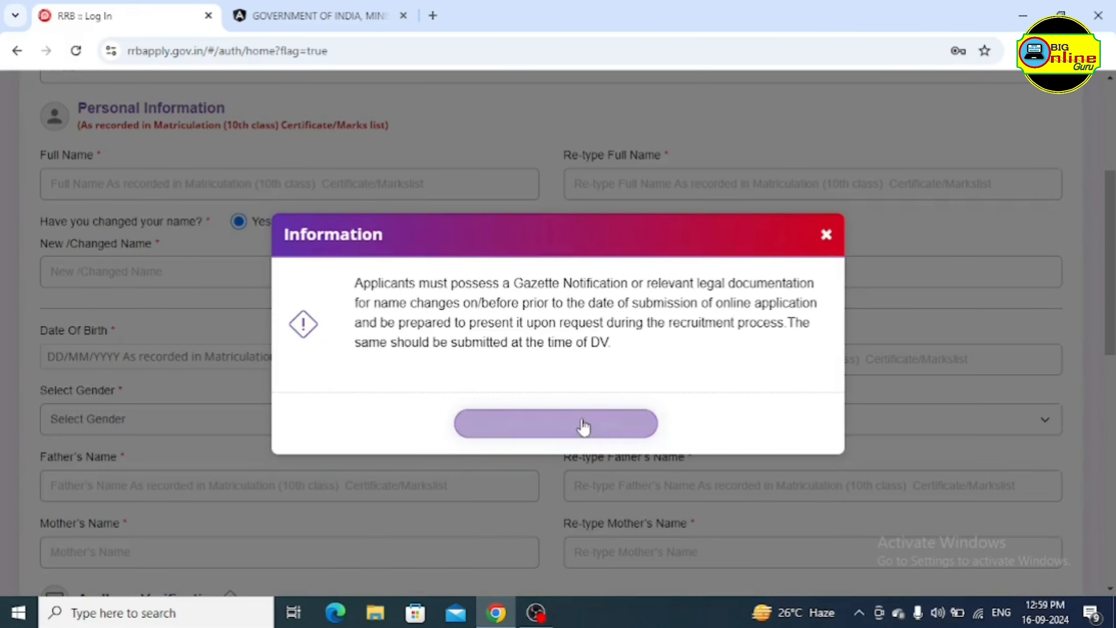
pyautogui.click(825, 238)
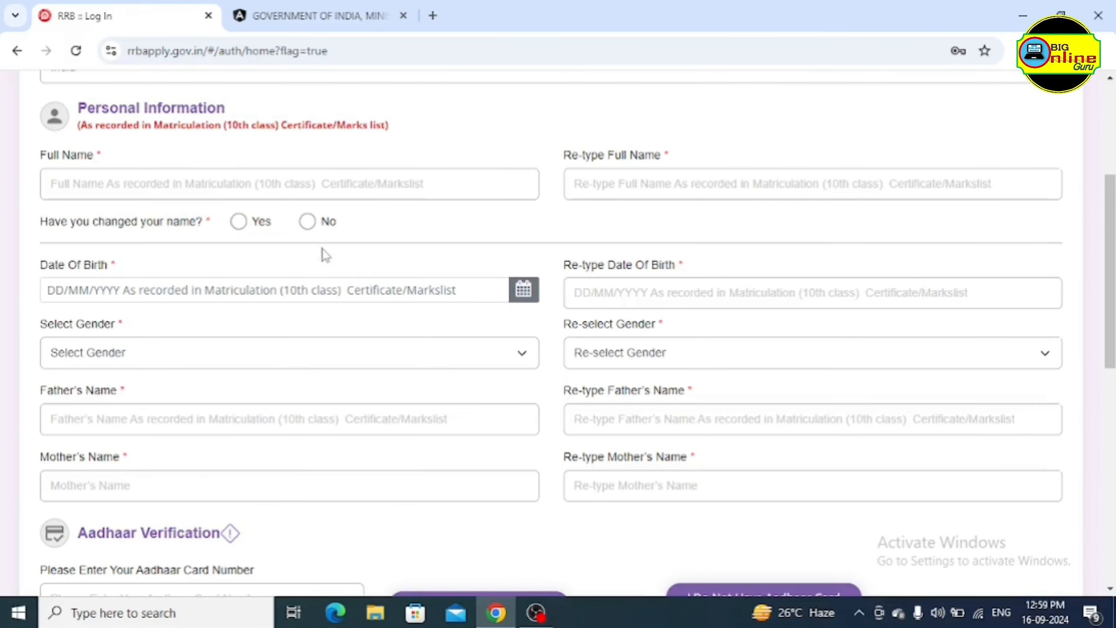
pyautogui.click(307, 221)
pyautogui.scroll(-2, 234, 262)
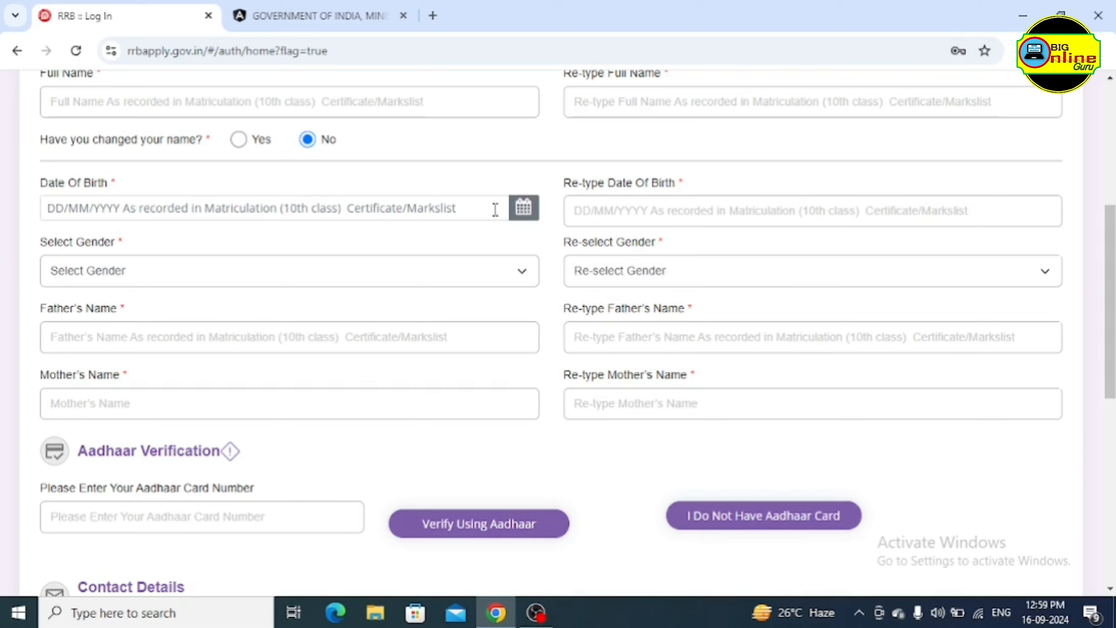
# Set Date Of Birth to 01/01/2002 using the calendar's year, month and day pickers
pyautogui.click(527, 214)
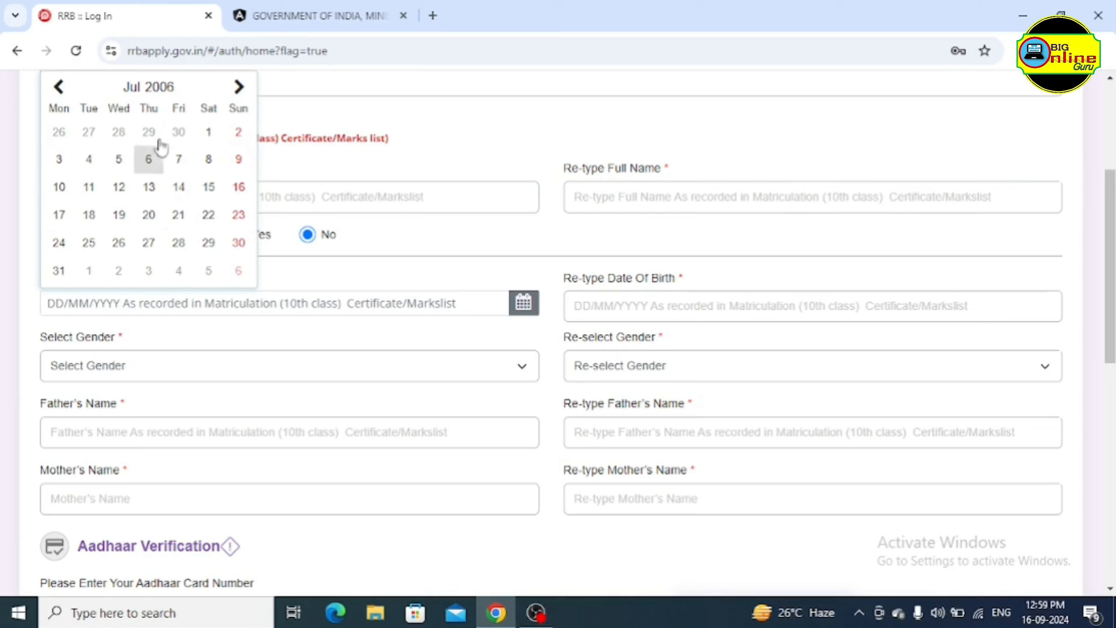
pyautogui.click(159, 91)
pyautogui.click(140, 192)
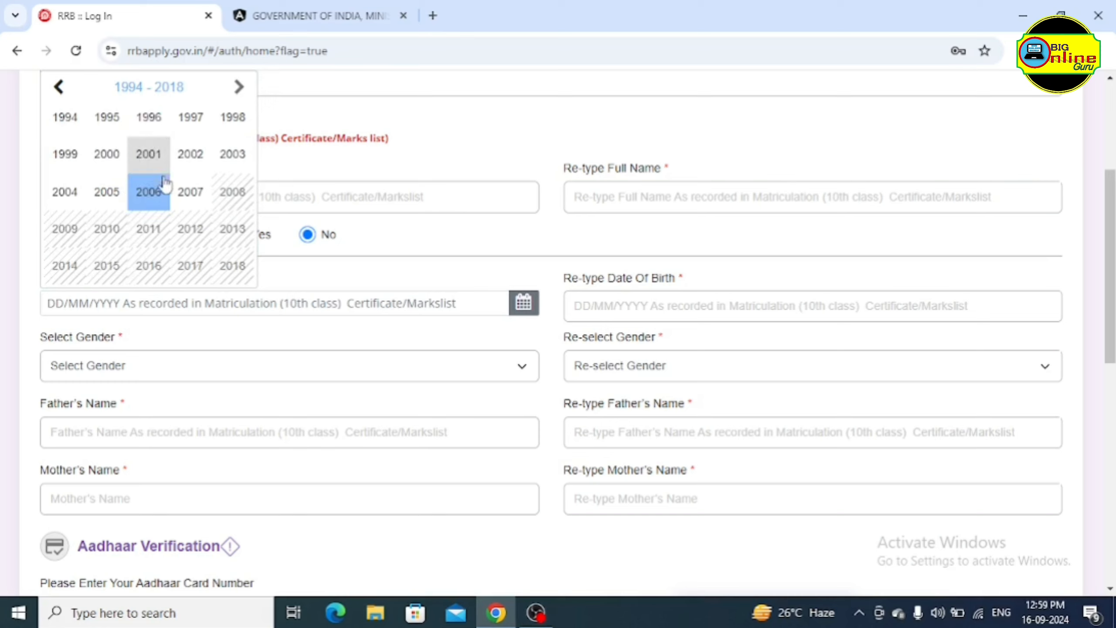
pyautogui.click(194, 167)
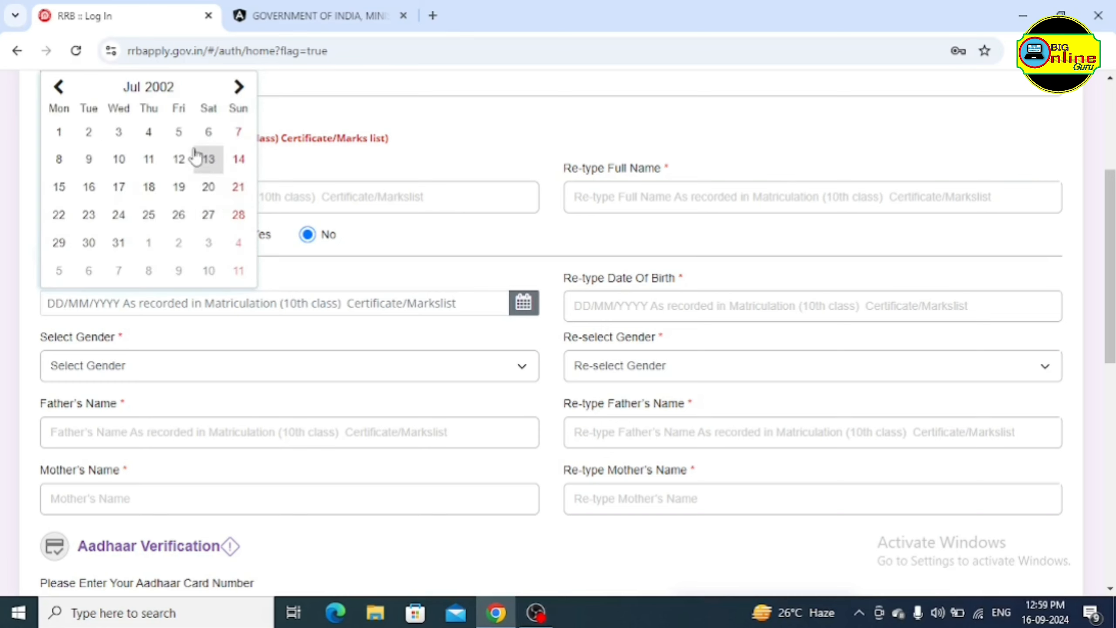
pyautogui.click(132, 87)
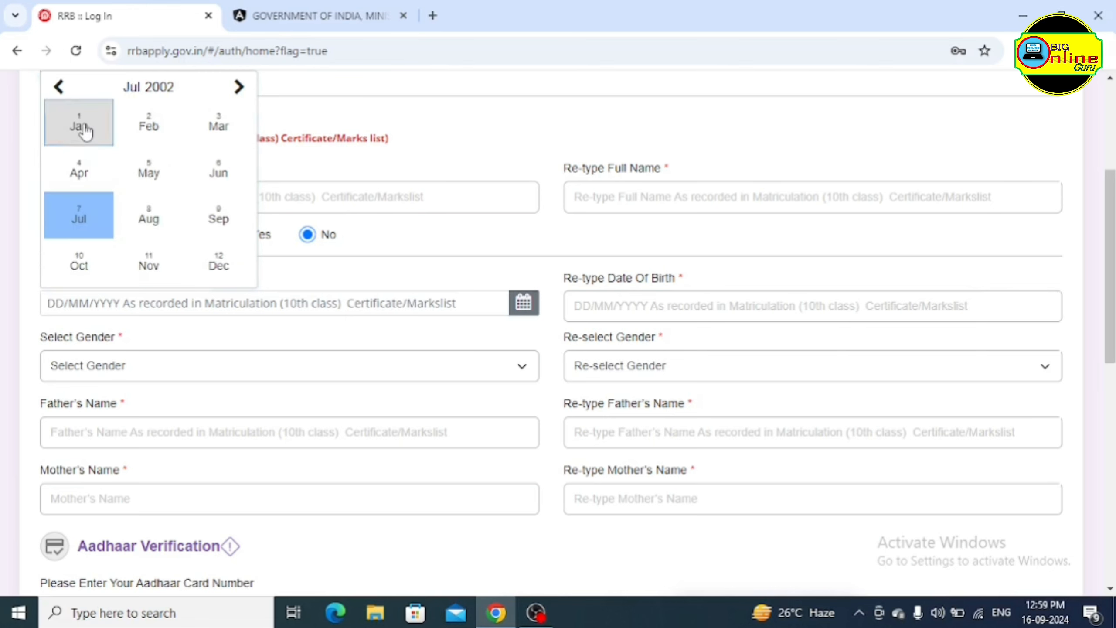
pyautogui.click(94, 141)
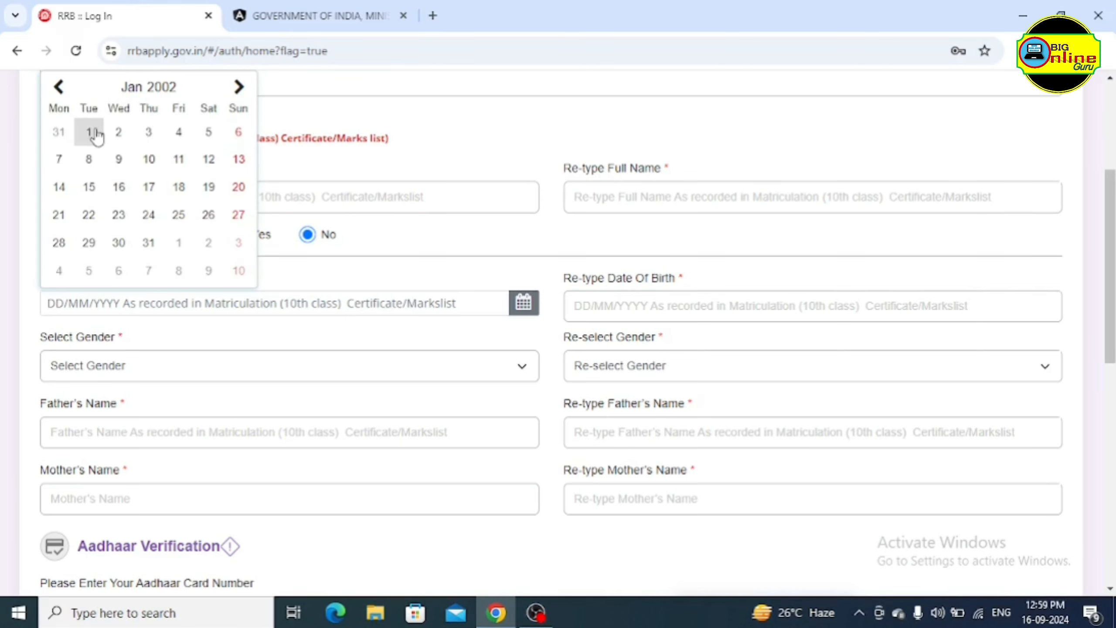
pyautogui.click(90, 133)
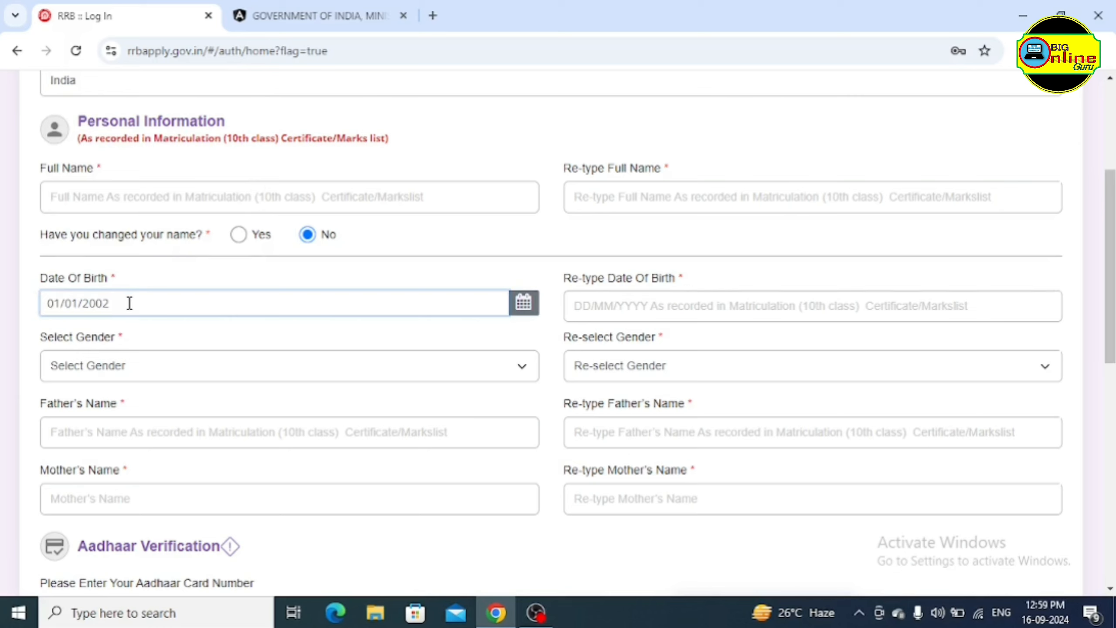
# Re-type the date of birth as 01/01/2002 and set both gender fields to Male
pyautogui.click(637, 304)
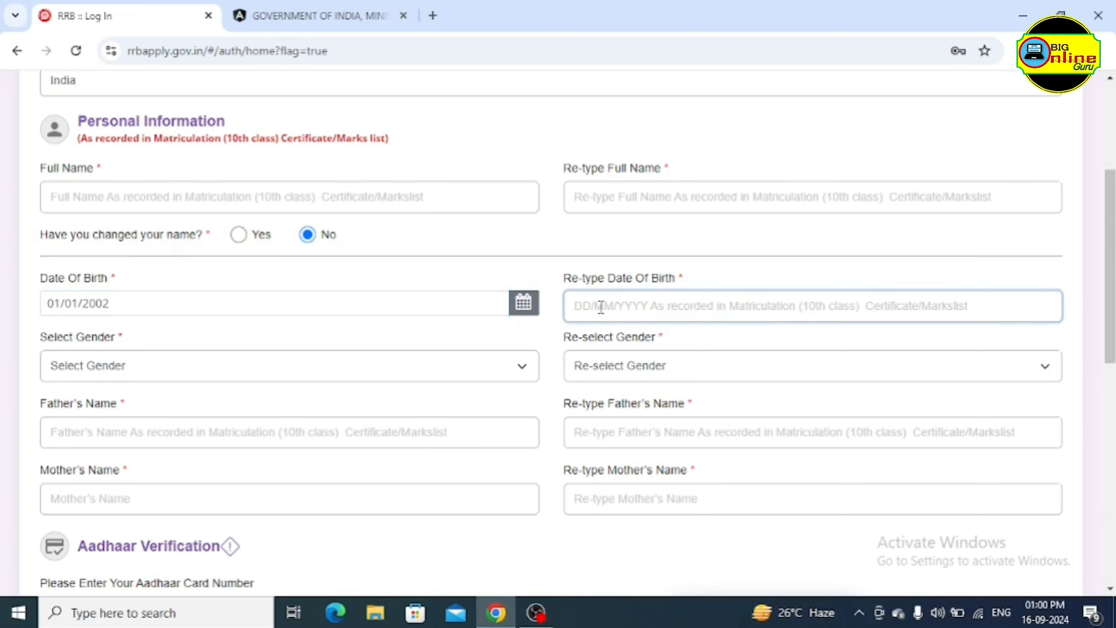
pyautogui.write('01/01/')
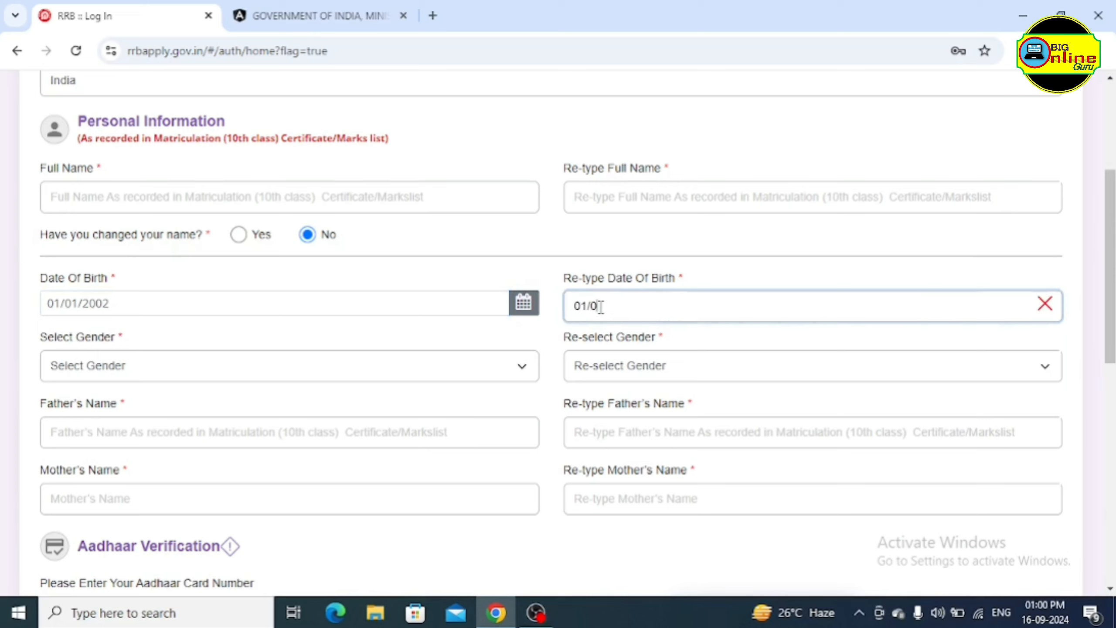
pyautogui.write('2002')
pyautogui.scroll(-2, 278, 339)
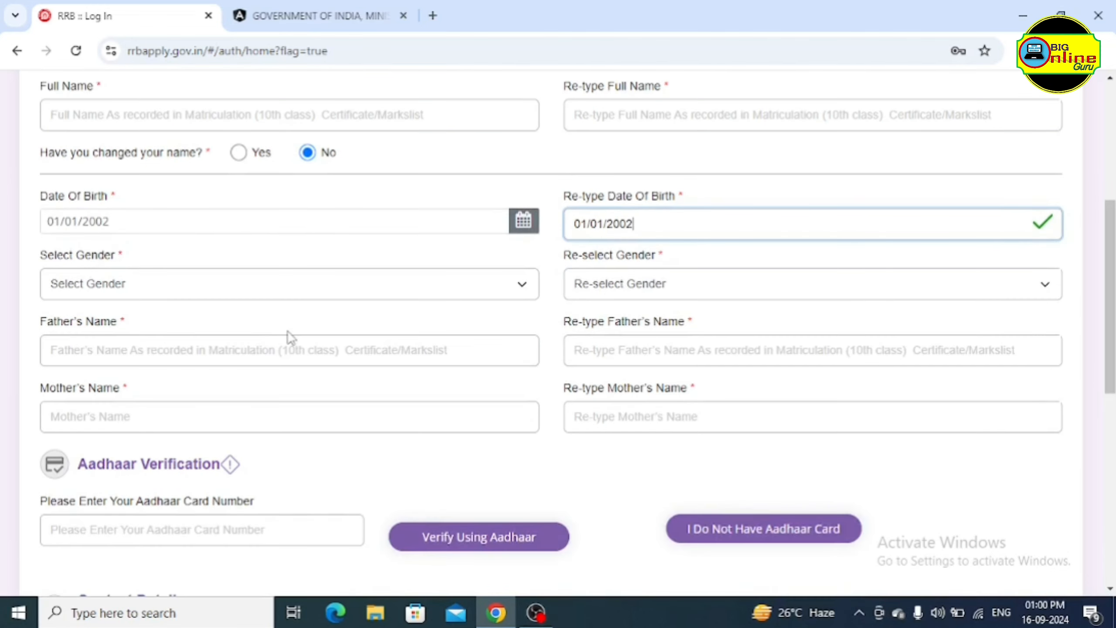
pyautogui.click(296, 299)
pyautogui.click(260, 332)
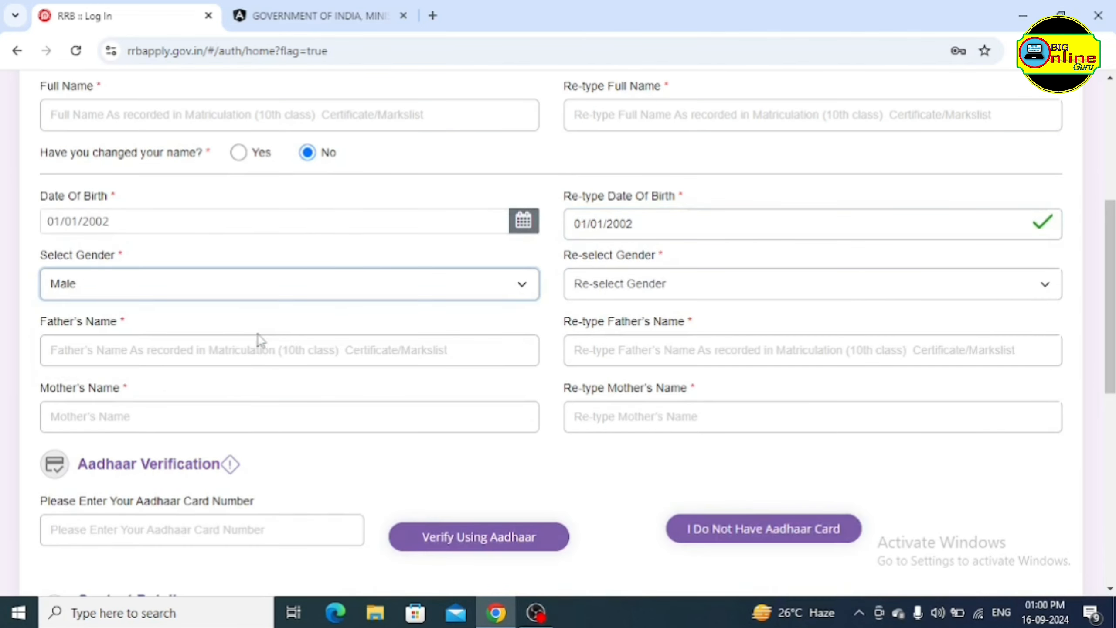
pyautogui.click(645, 288)
pyautogui.click(617, 330)
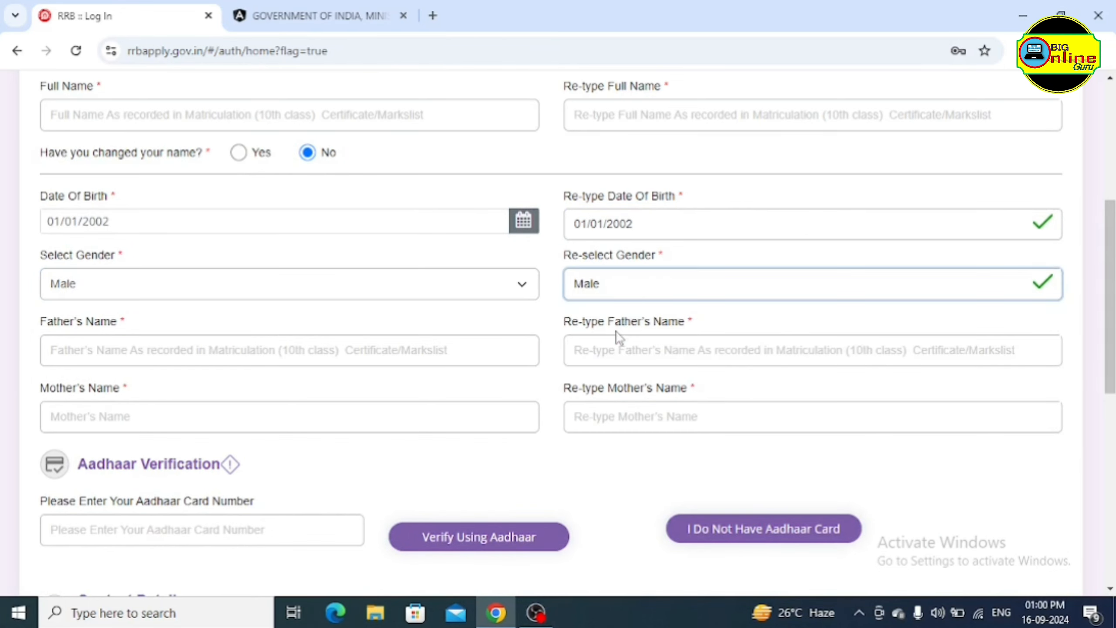
# Move through the father's and mother's name fields and their re-type fields
pyautogui.scroll(-2, 493, 336)
pyautogui.click(241, 257)
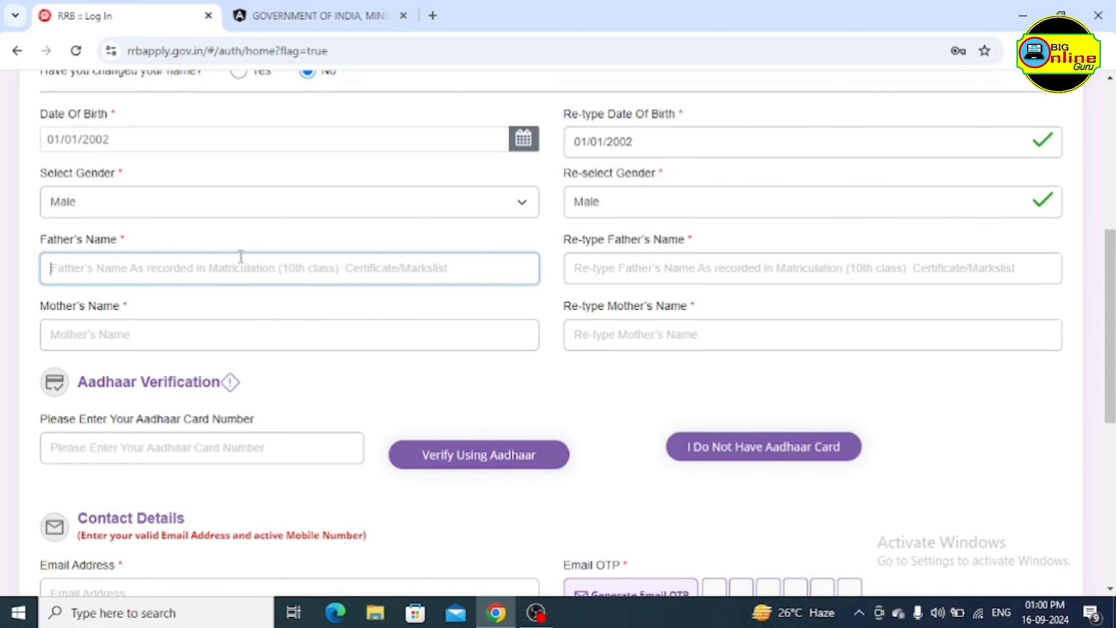
pyautogui.click(641, 268)
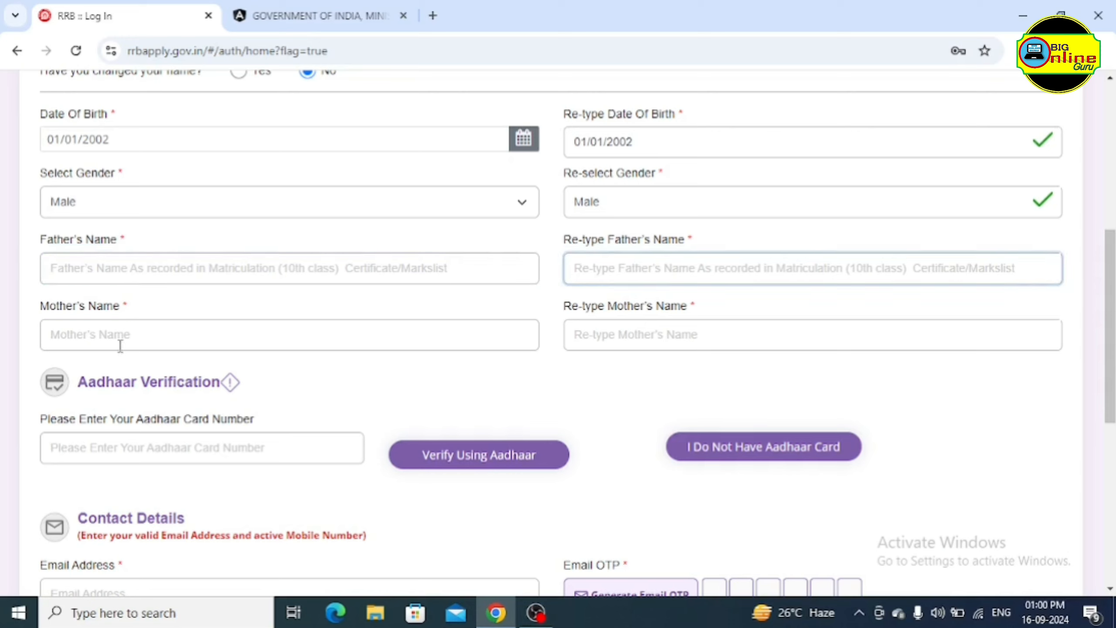
pyautogui.click(104, 336)
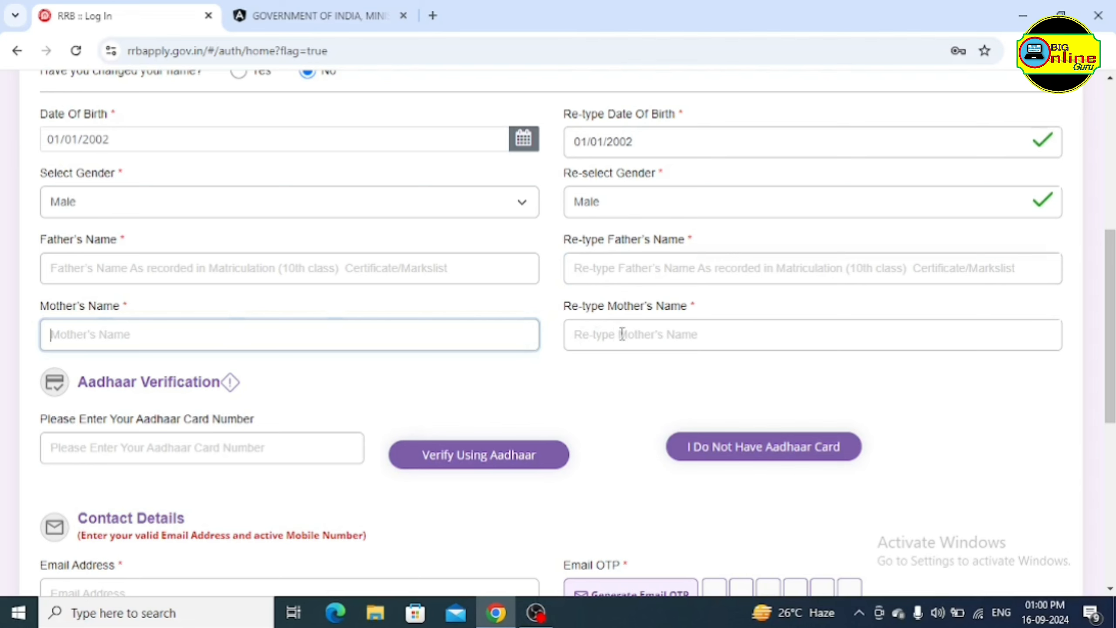
pyautogui.click(640, 334)
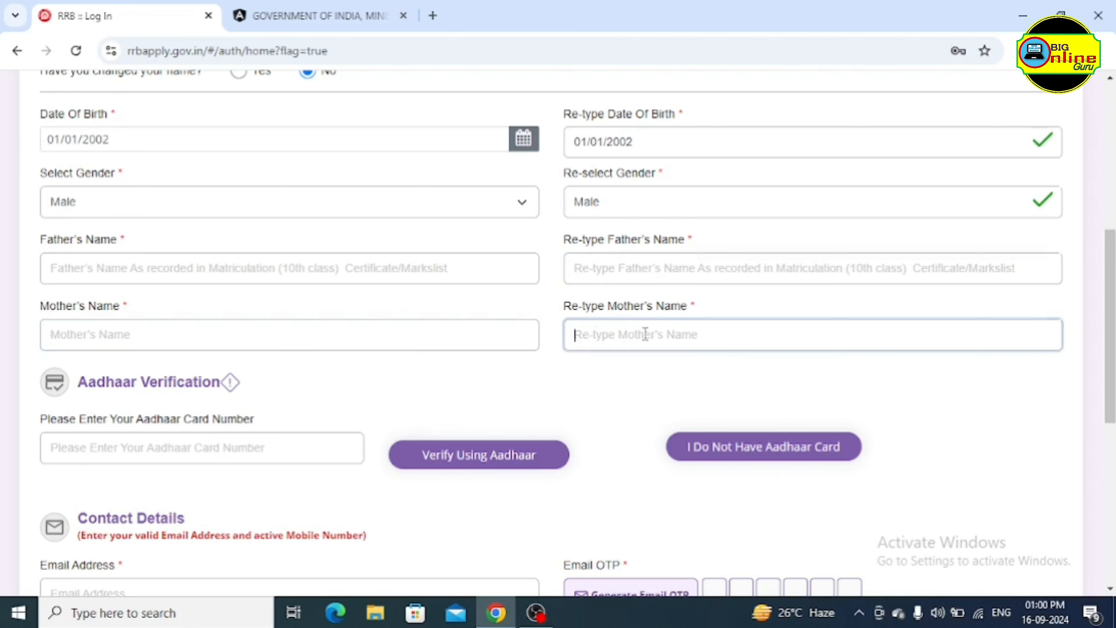
pyautogui.scroll(1, 409, 214)
pyautogui.scroll(-2, 393, 249)
pyautogui.scroll(-2, 342, 281)
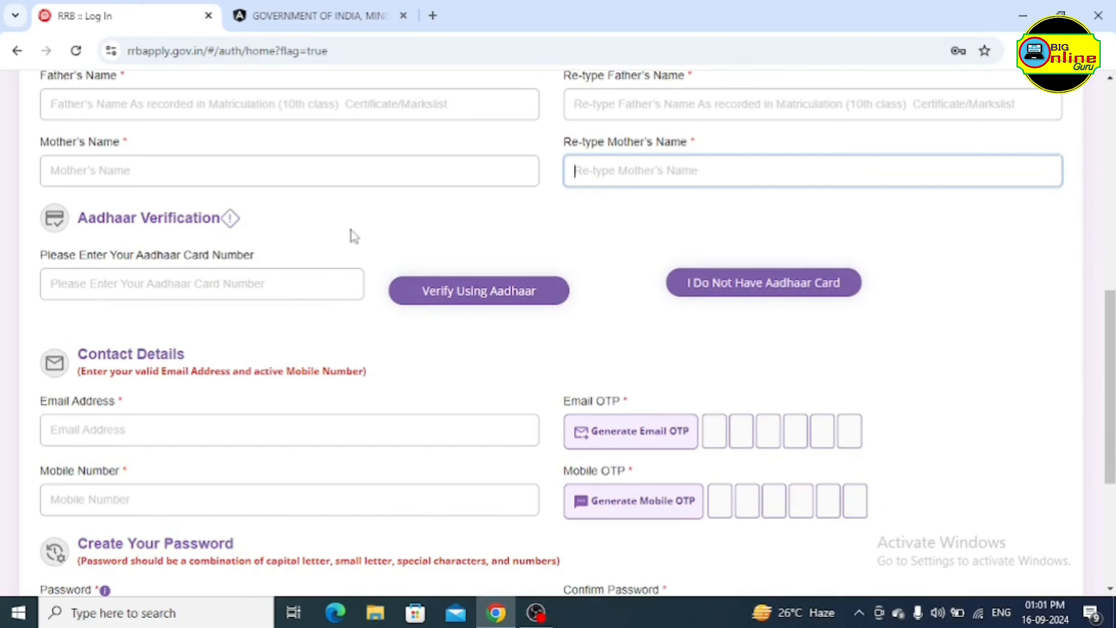
# Declare that there is no Aadhaar card and confirm proceeding without it
pyautogui.click(144, 285)
pyautogui.click(458, 297)
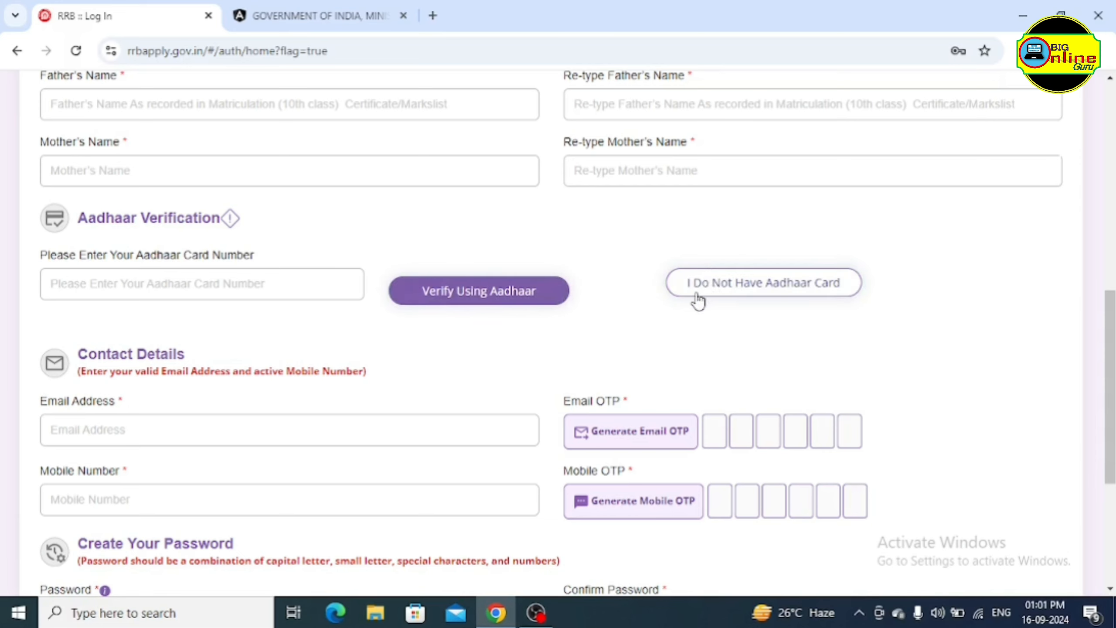
pyautogui.click(752, 286)
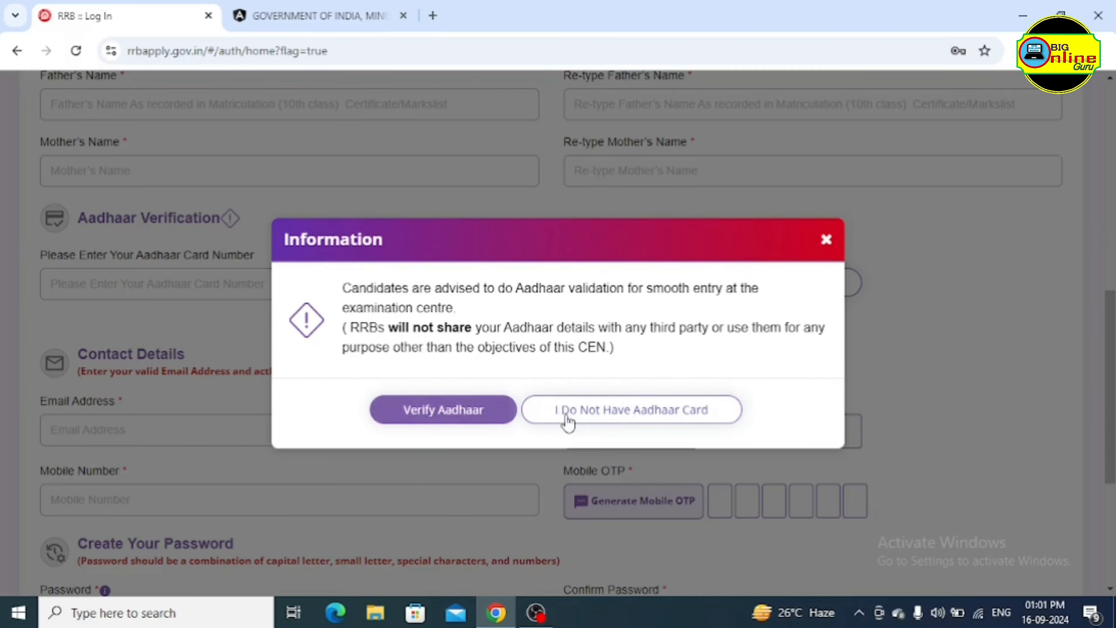
pyautogui.click(621, 418)
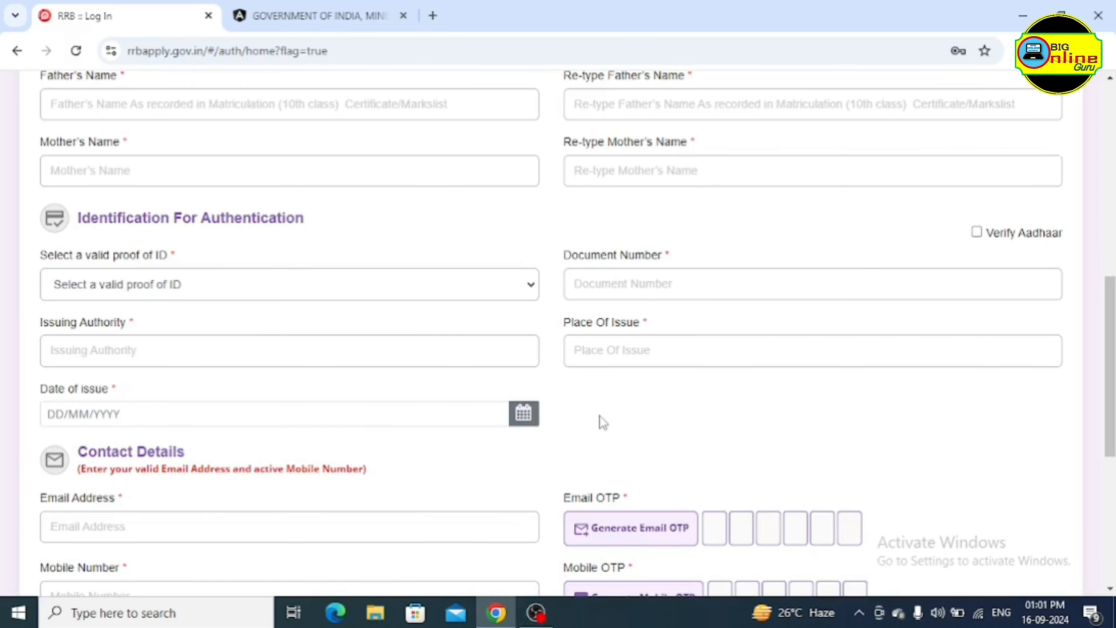
# Choose the proof of ID type and go through its number, issuing authority and place fields
pyautogui.click(514, 292)
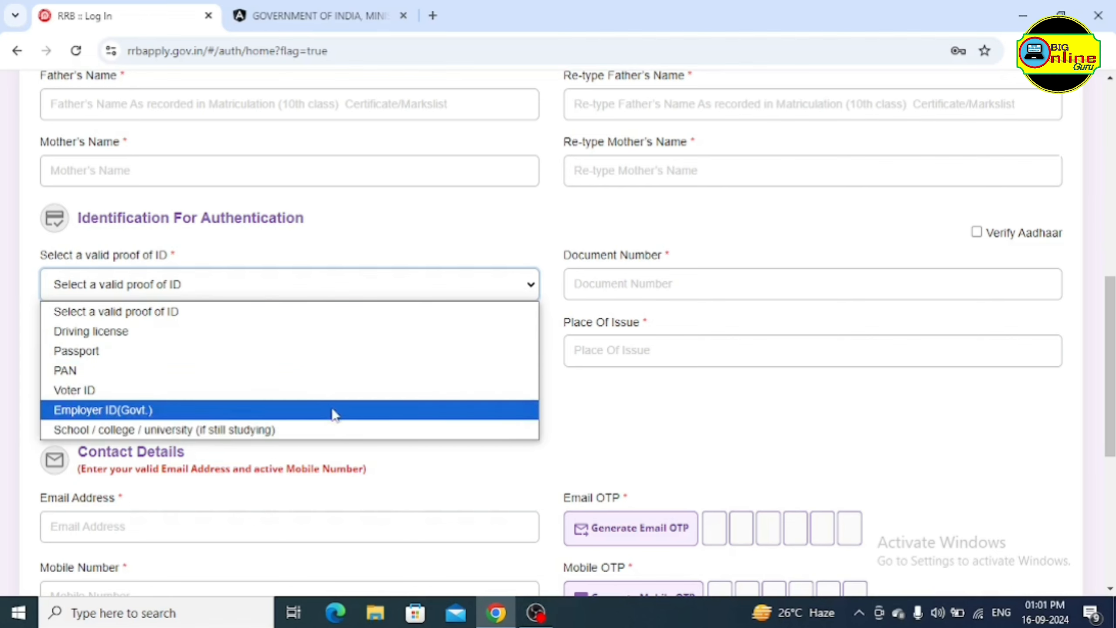
pyautogui.click(360, 372)
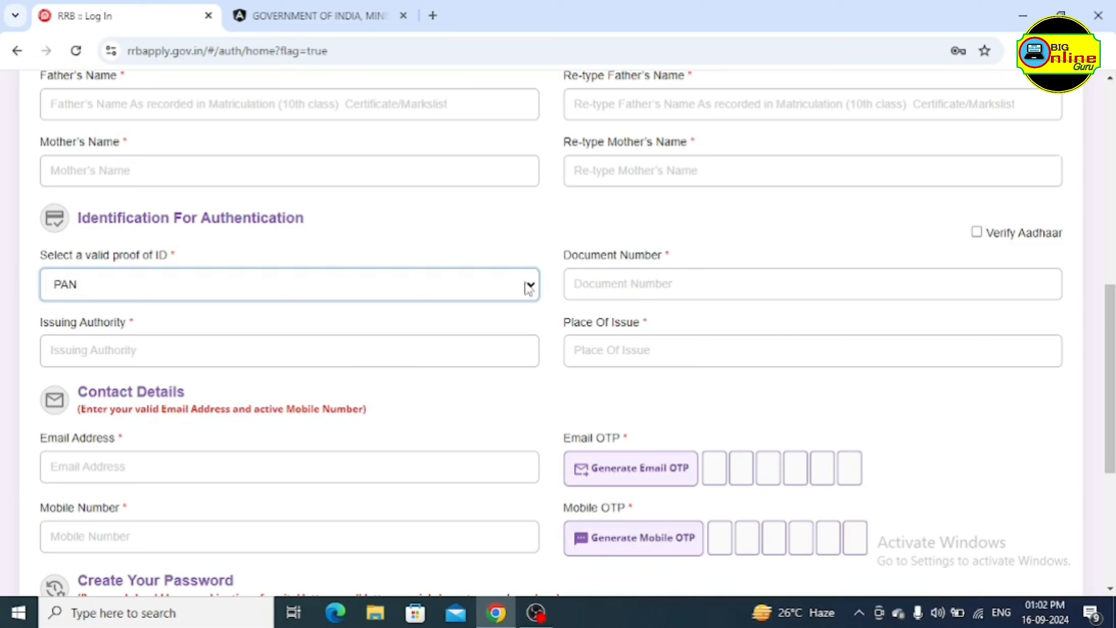
pyautogui.click(666, 282)
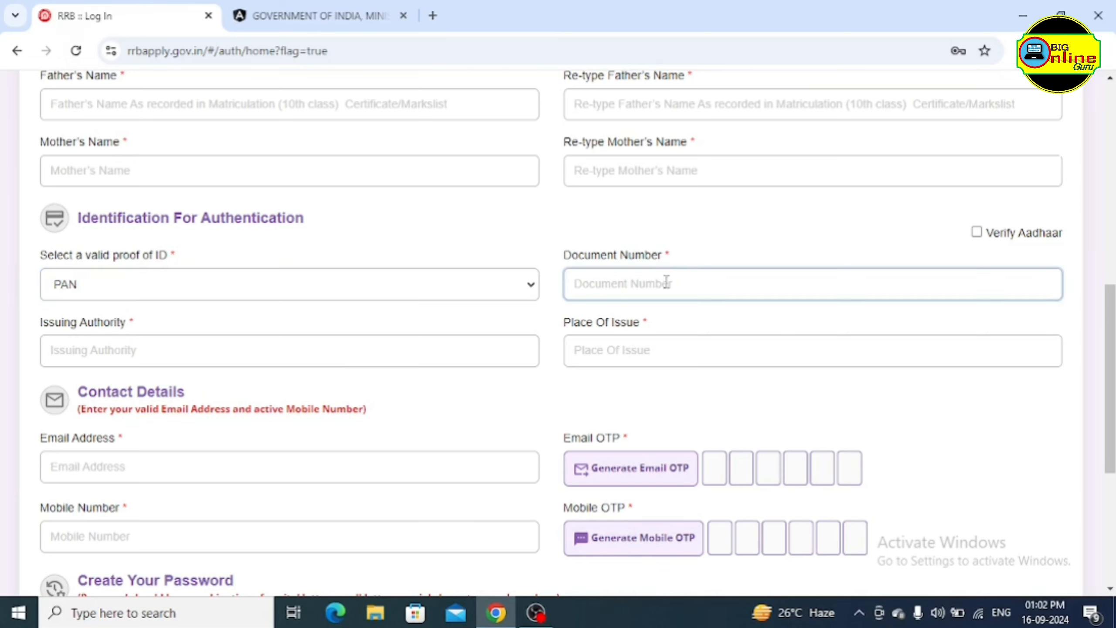
pyautogui.click(174, 349)
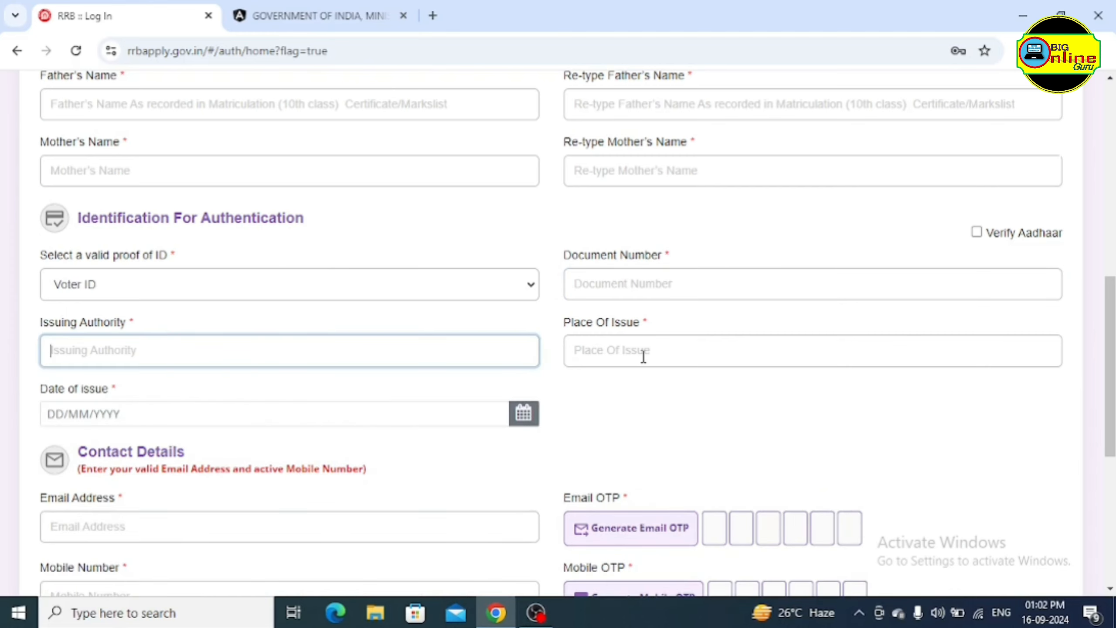
pyautogui.click(643, 355)
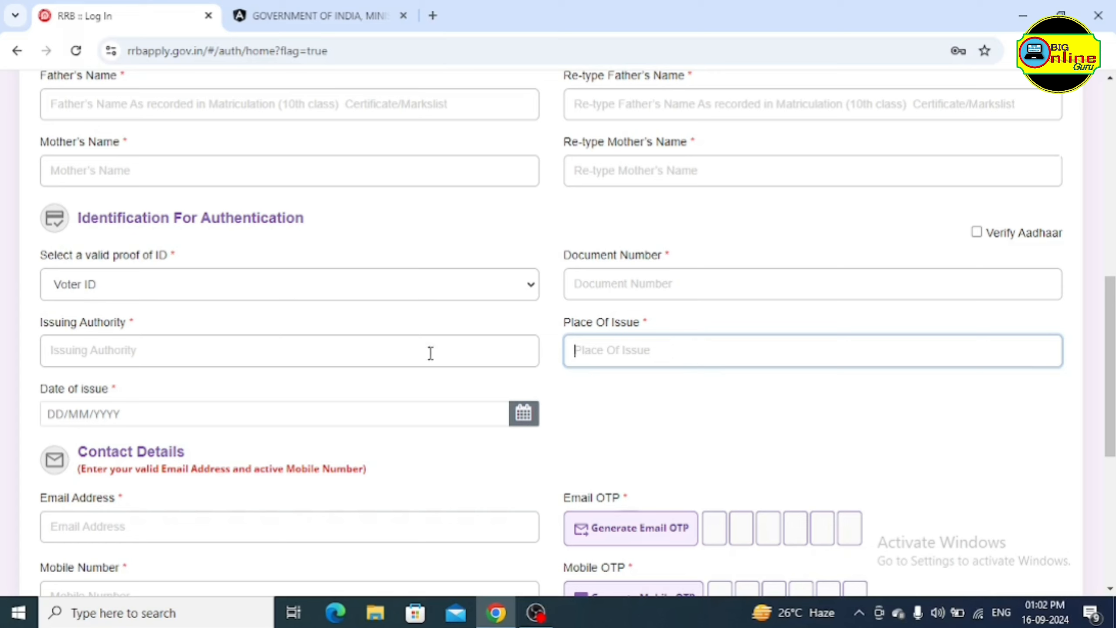
# Open the Date of issue calendar for the ID proof
pyautogui.click(142, 413)
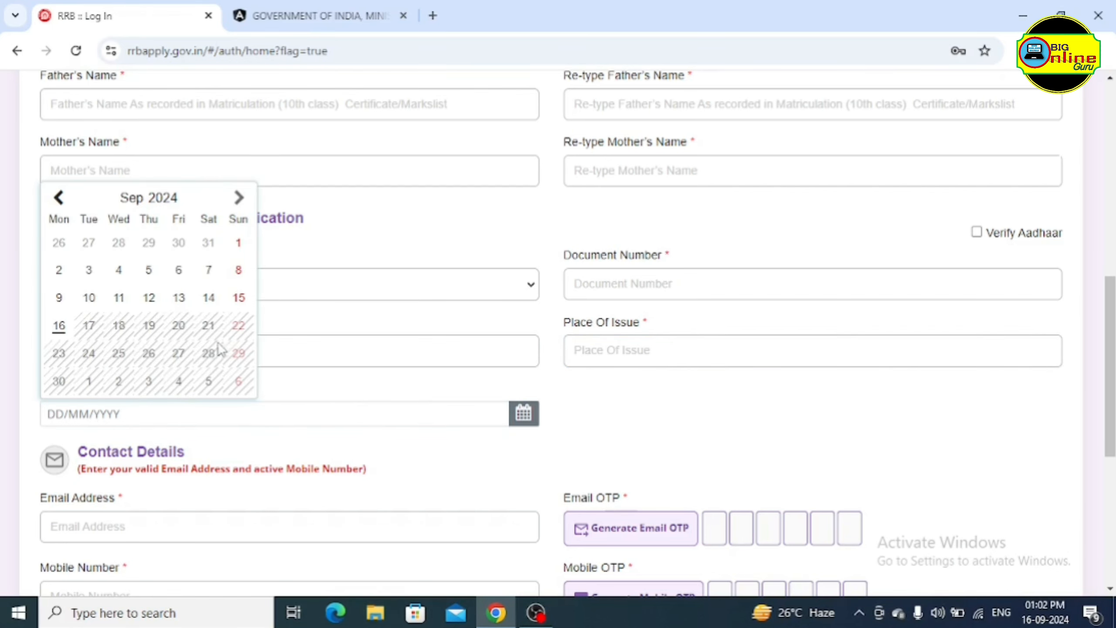
pyautogui.click(354, 396)
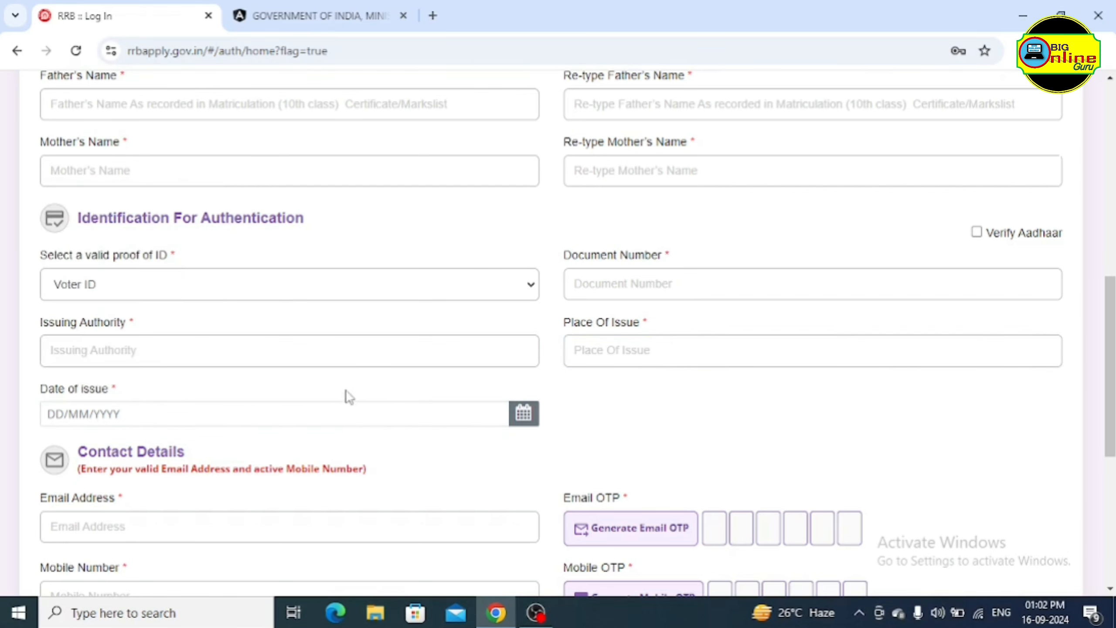
pyautogui.click(144, 413)
pyautogui.click(324, 396)
# Switch identification to Aadhaar, enter the Aadhaar number and start verification using Aadhaar
pyautogui.click(977, 234)
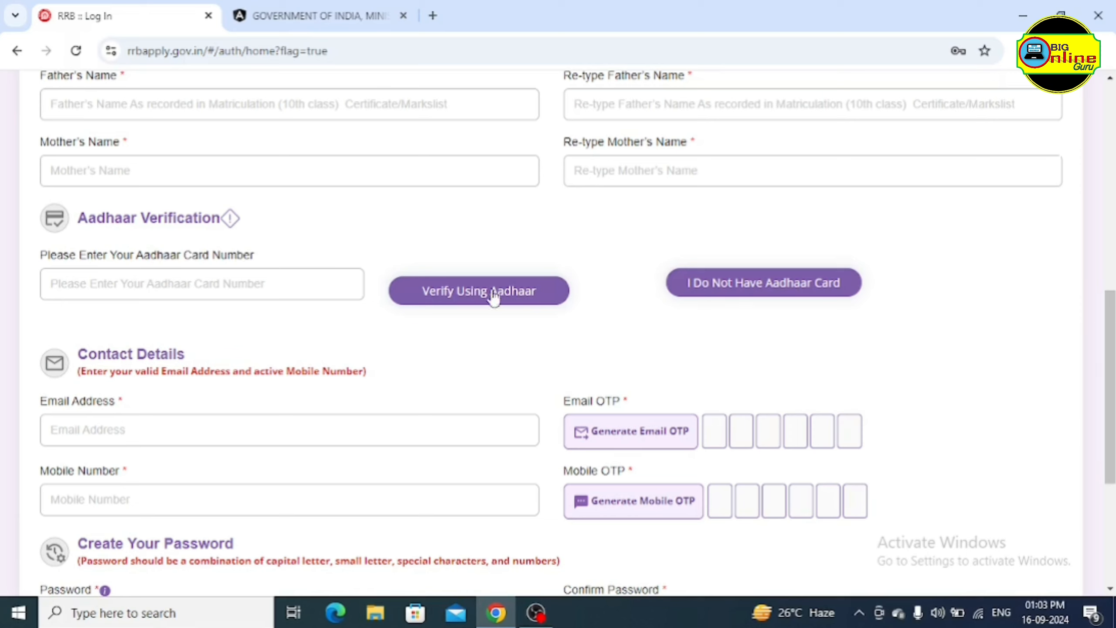
pyautogui.click(197, 289)
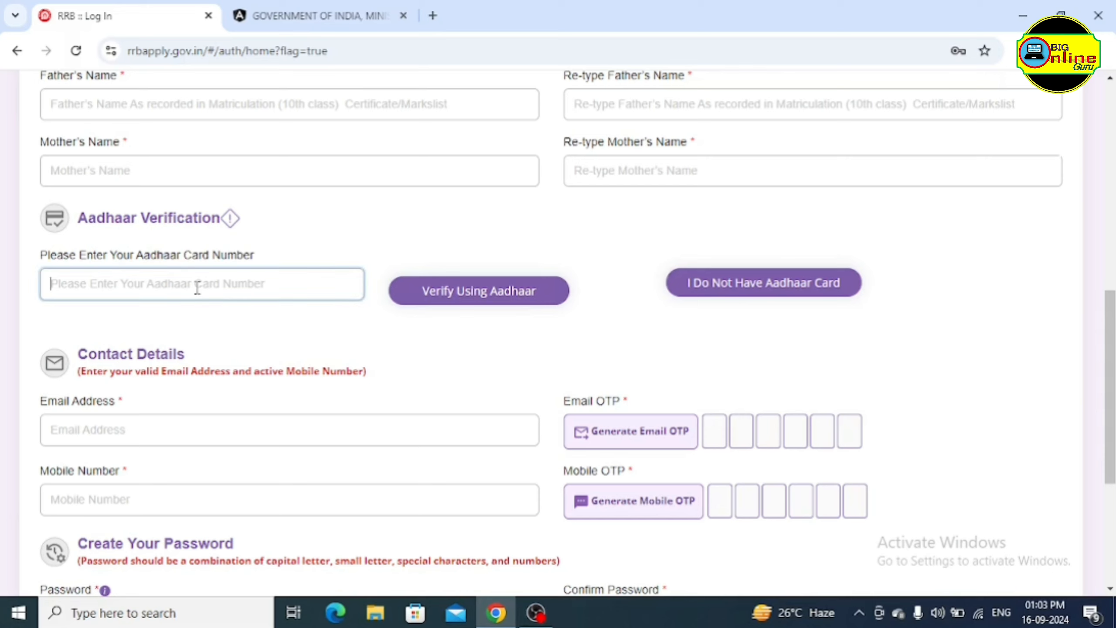
pyautogui.write('88')
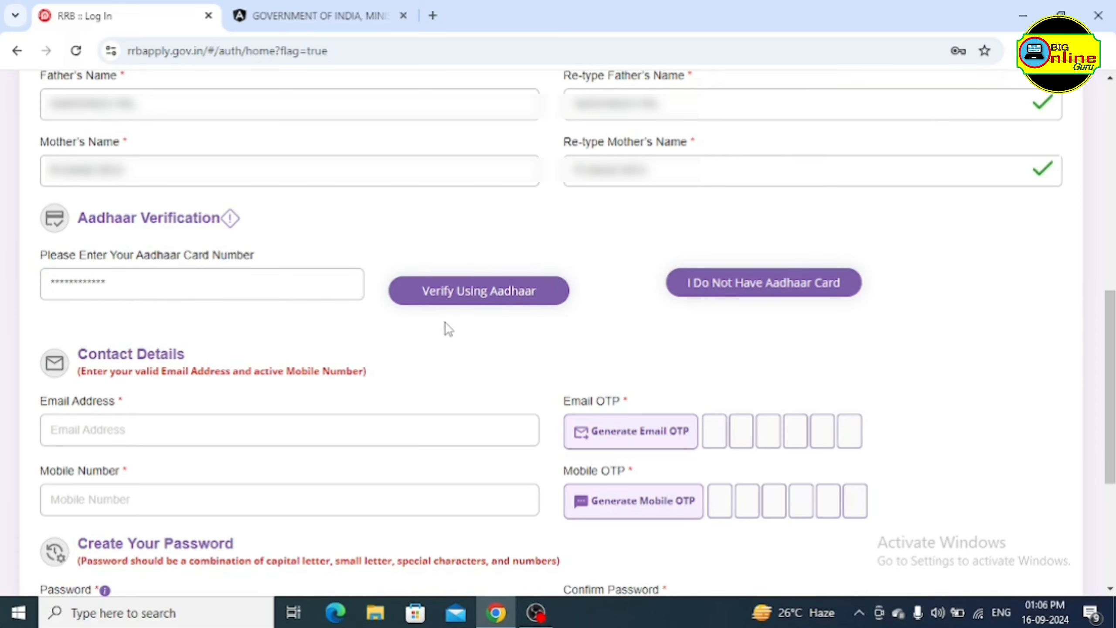
pyautogui.click(472, 299)
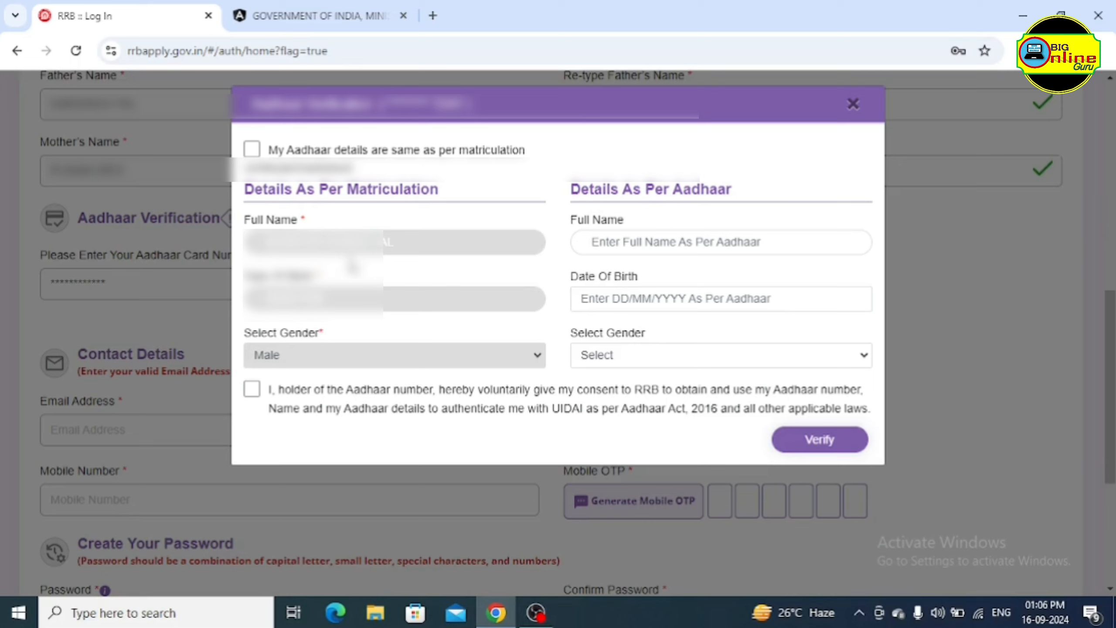
# Mark Aadhaar details same as matriculation, give consent, and close the verification dialog
pyautogui.click(646, 241)
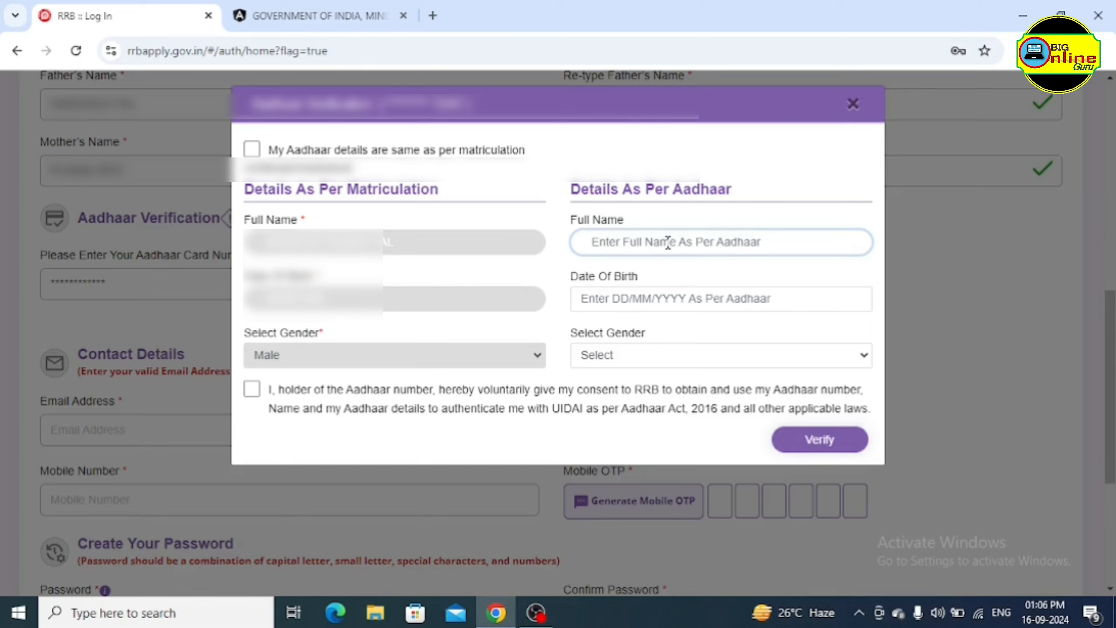
pyautogui.click(655, 299)
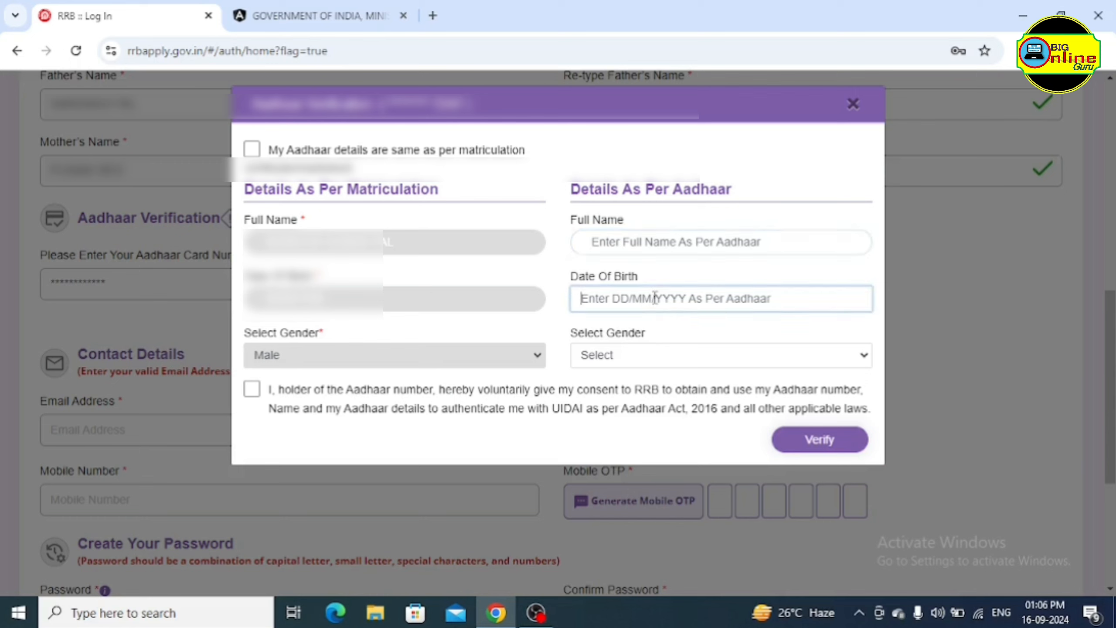
pyautogui.click(636, 355)
pyautogui.click(555, 370)
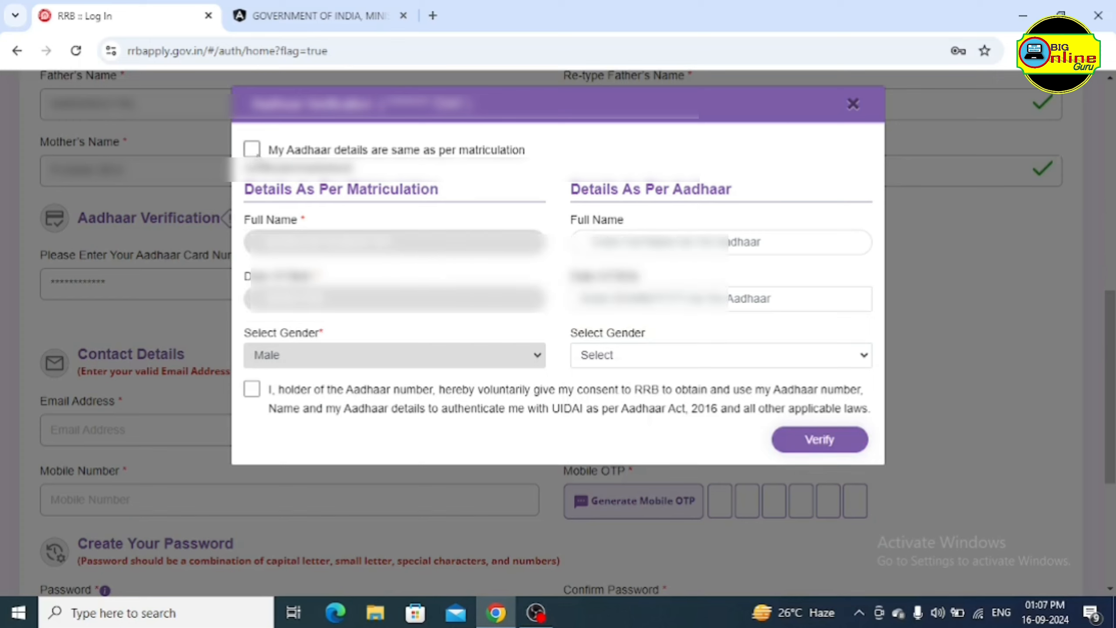
pyautogui.click(252, 150)
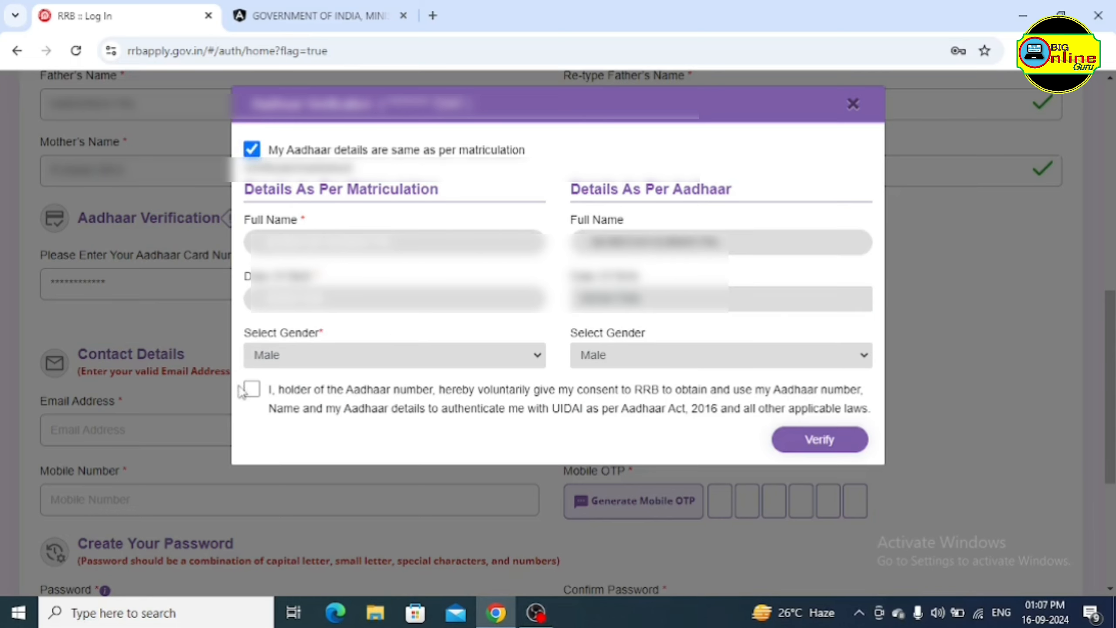
pyautogui.click(253, 389)
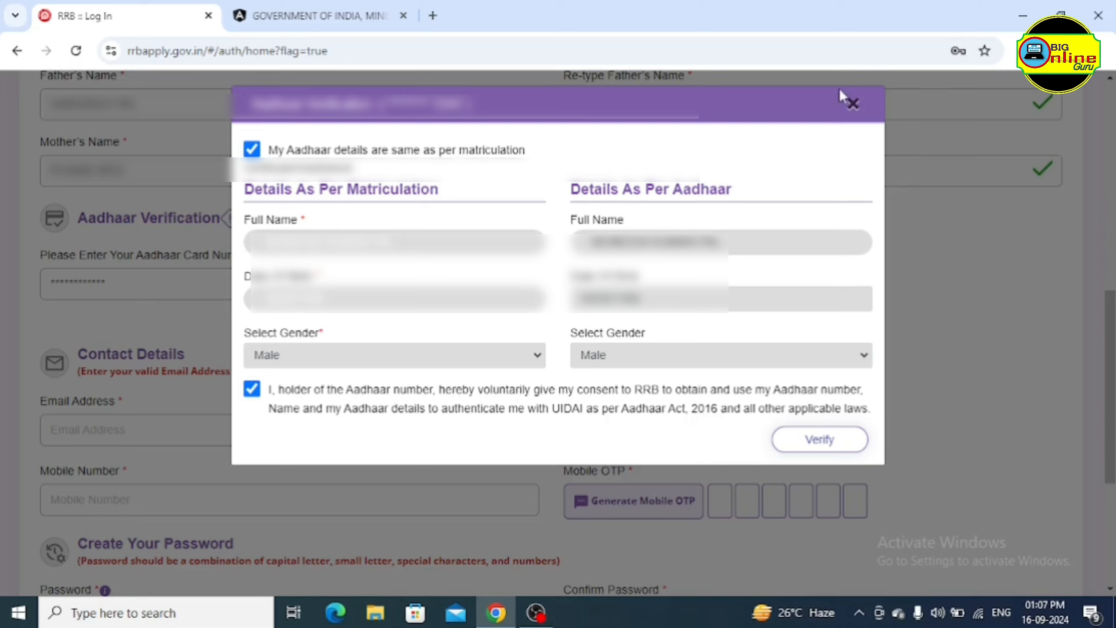
pyautogui.click(852, 103)
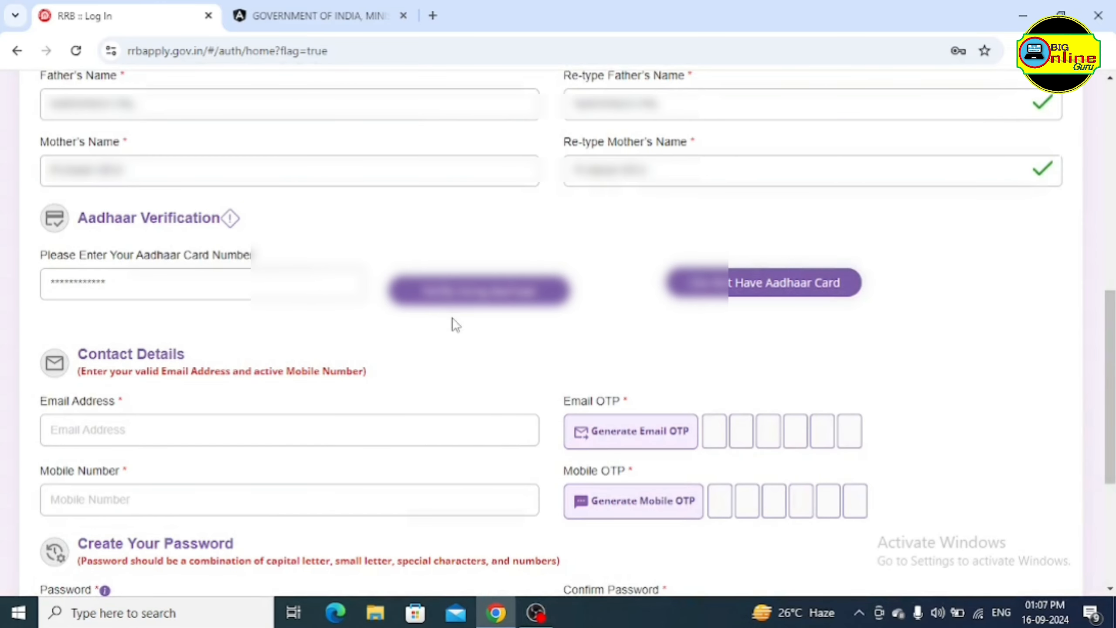
pyautogui.scroll(-4, 523, 346)
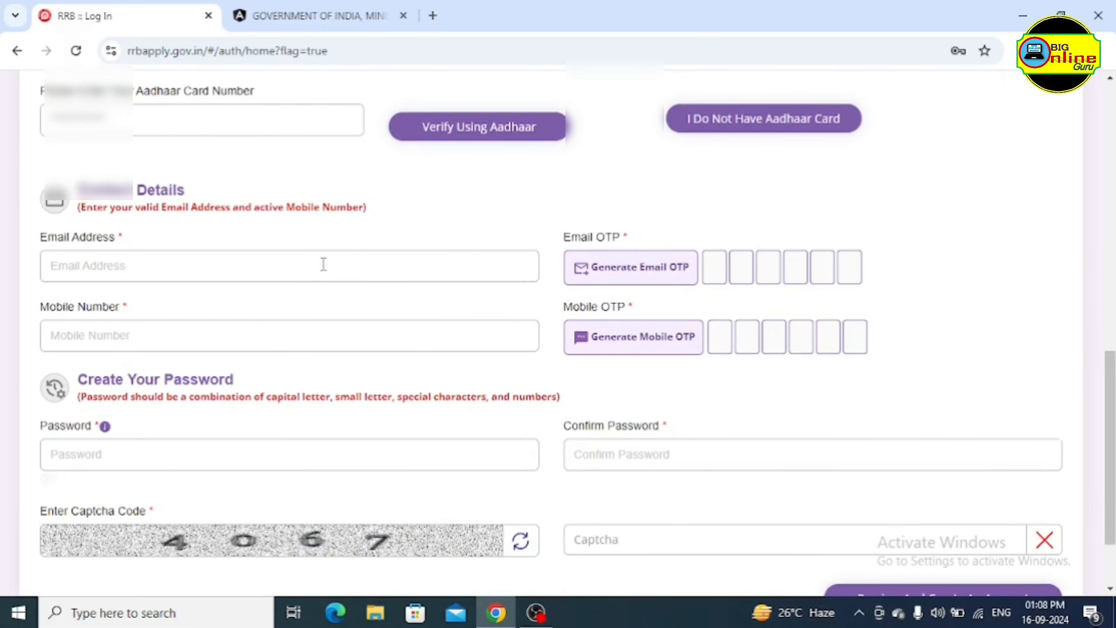
pyautogui.click(180, 265)
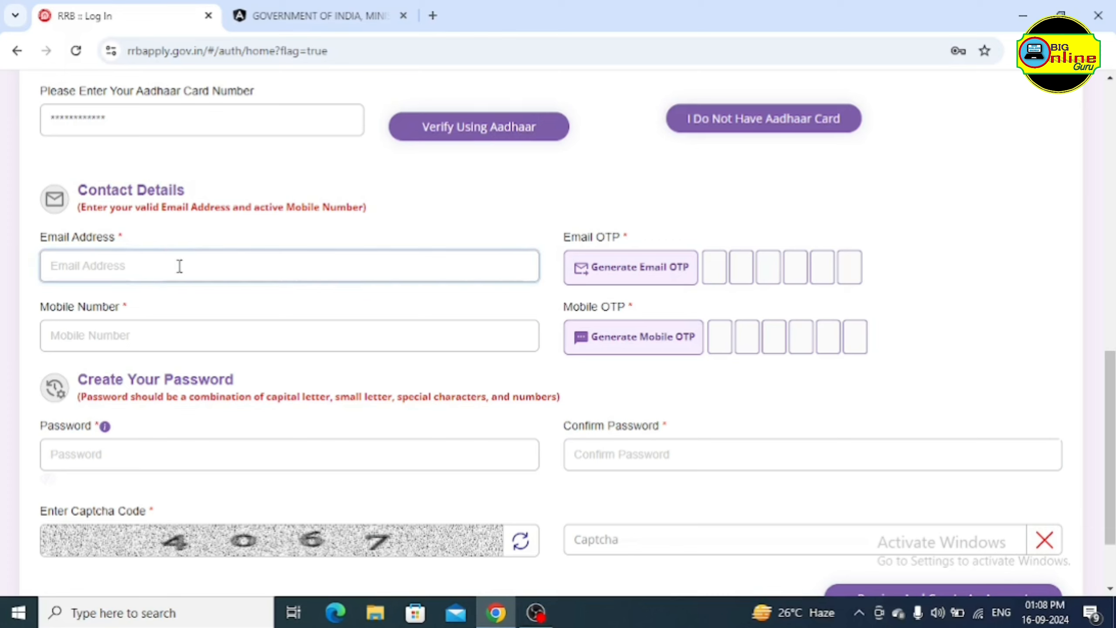
pyautogui.click(663, 284)
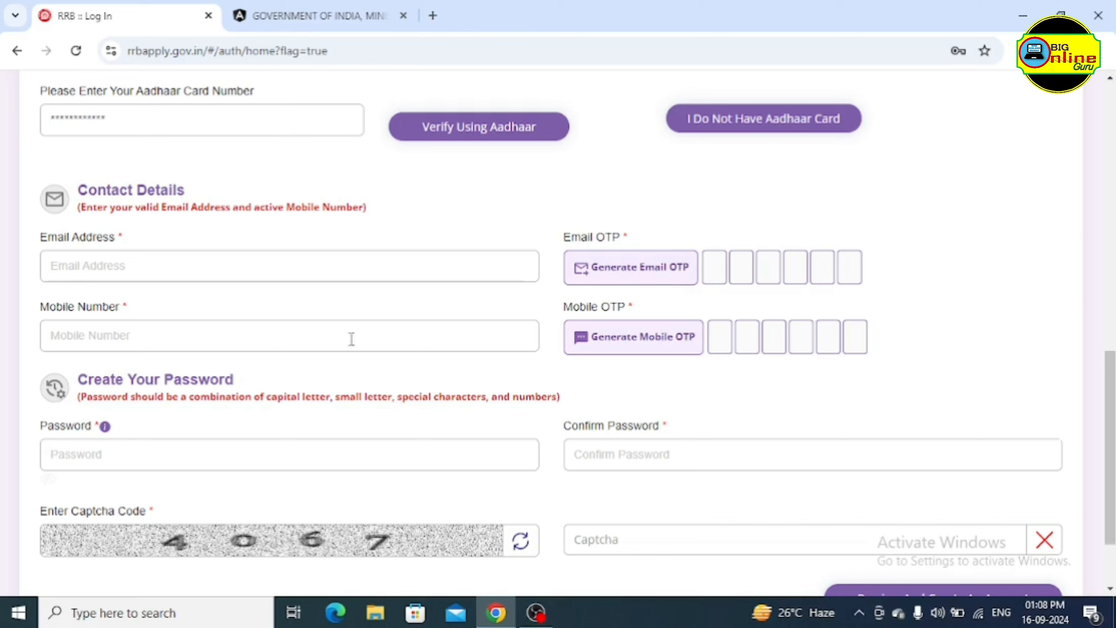
pyautogui.click(320, 334)
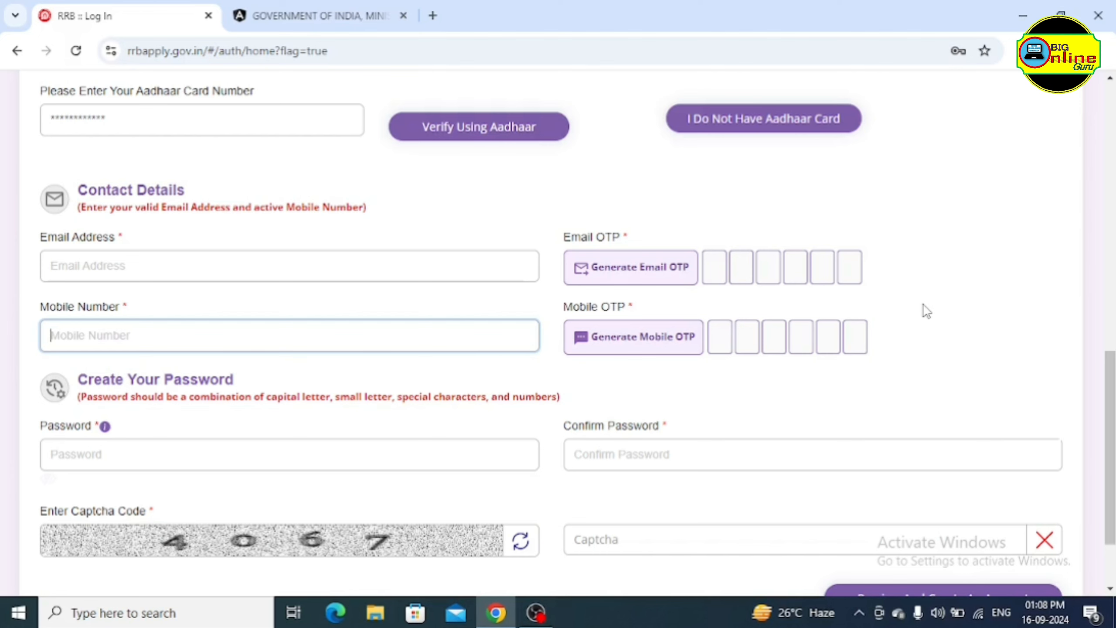
# Go to the Password field, dismissing the saved-password suggestions twice
pyautogui.scroll(-2, 558, 384)
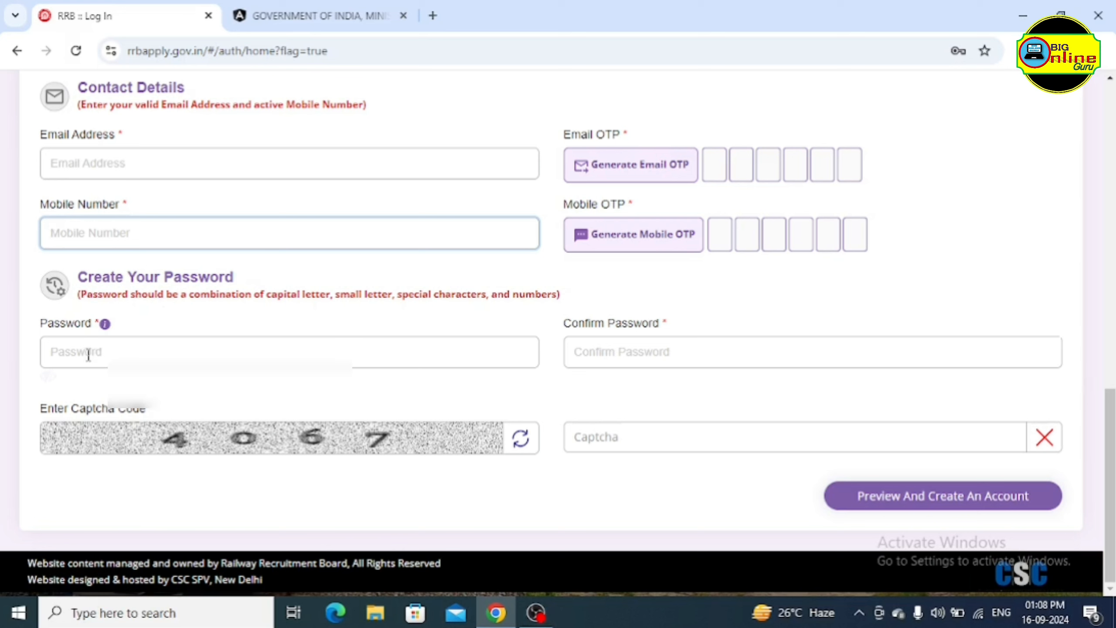
pyautogui.click(128, 351)
pyautogui.click(204, 324)
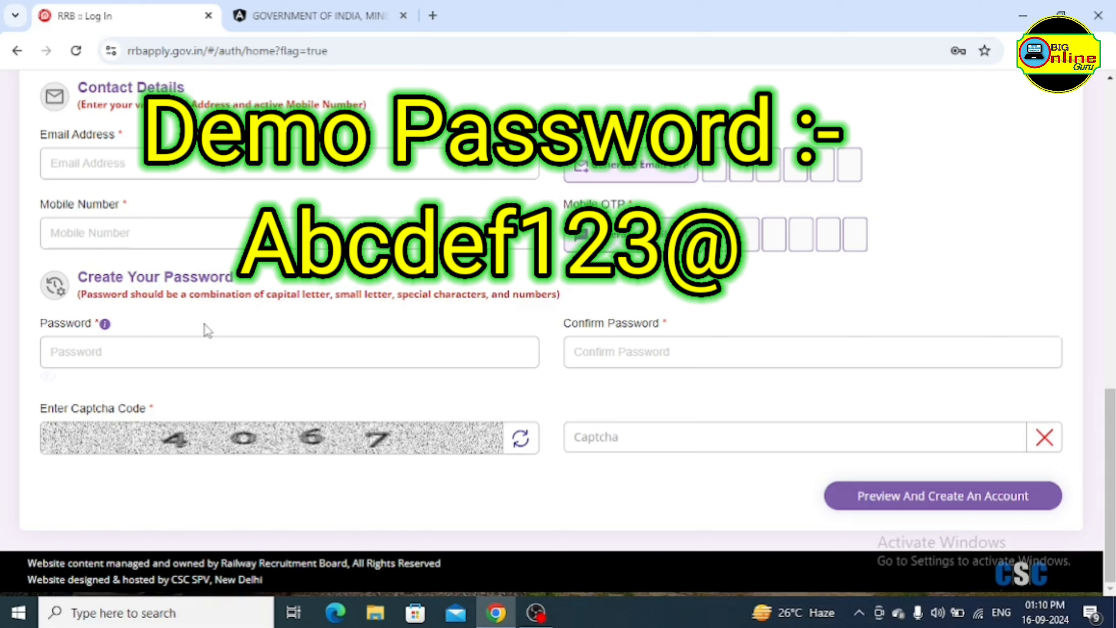
pyautogui.click(151, 351)
pyautogui.click(245, 325)
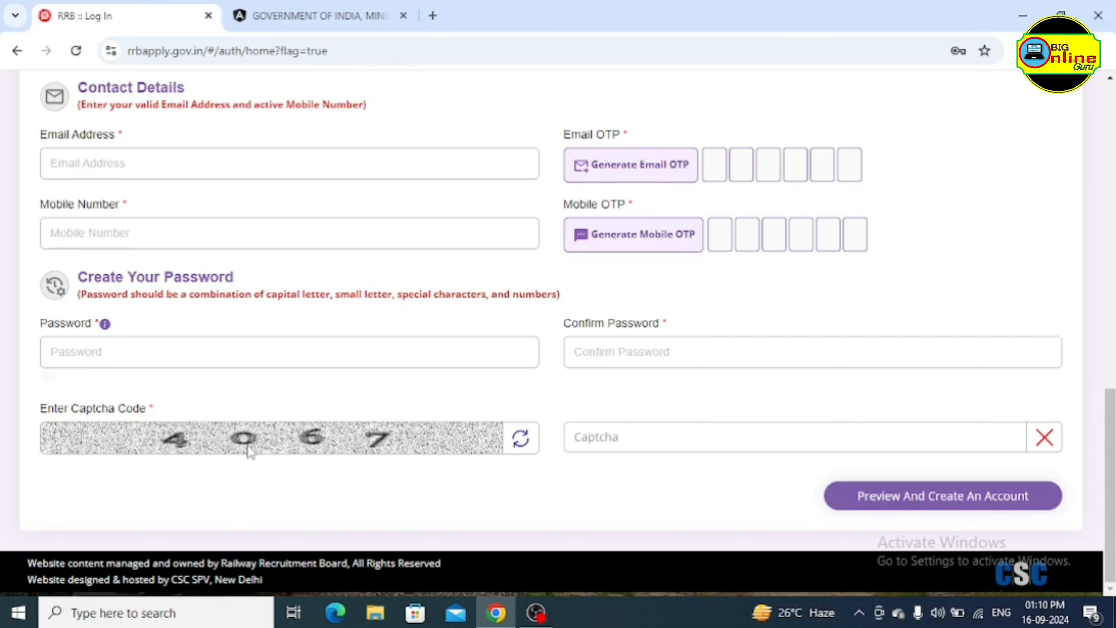
# Enter the captcha code and choose Preview And Create An Account
pyautogui.click(626, 437)
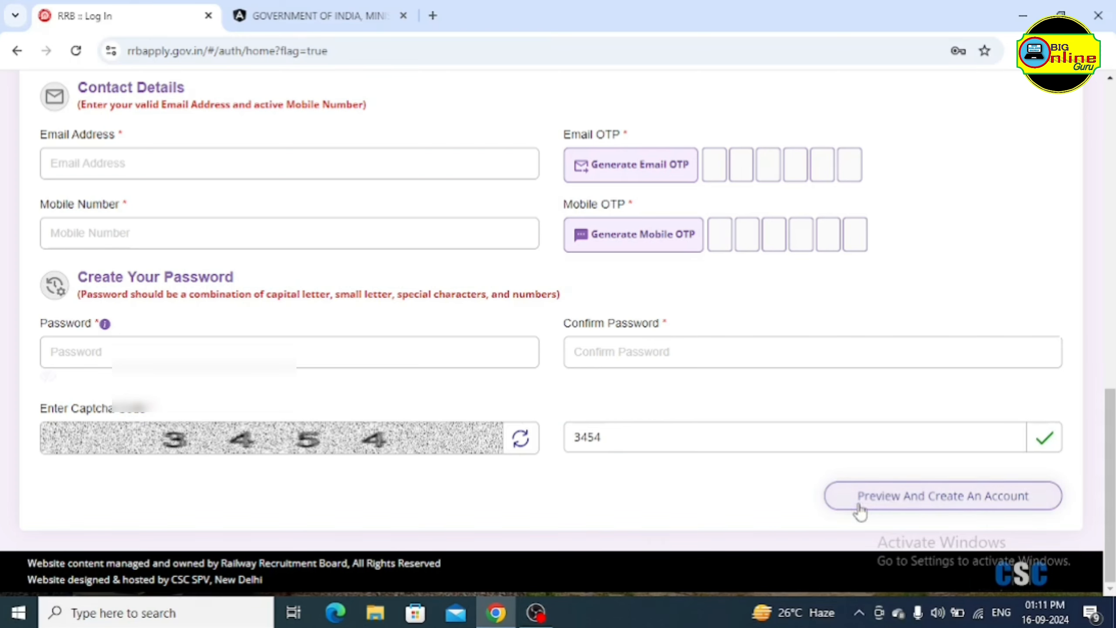
pyautogui.click(933, 499)
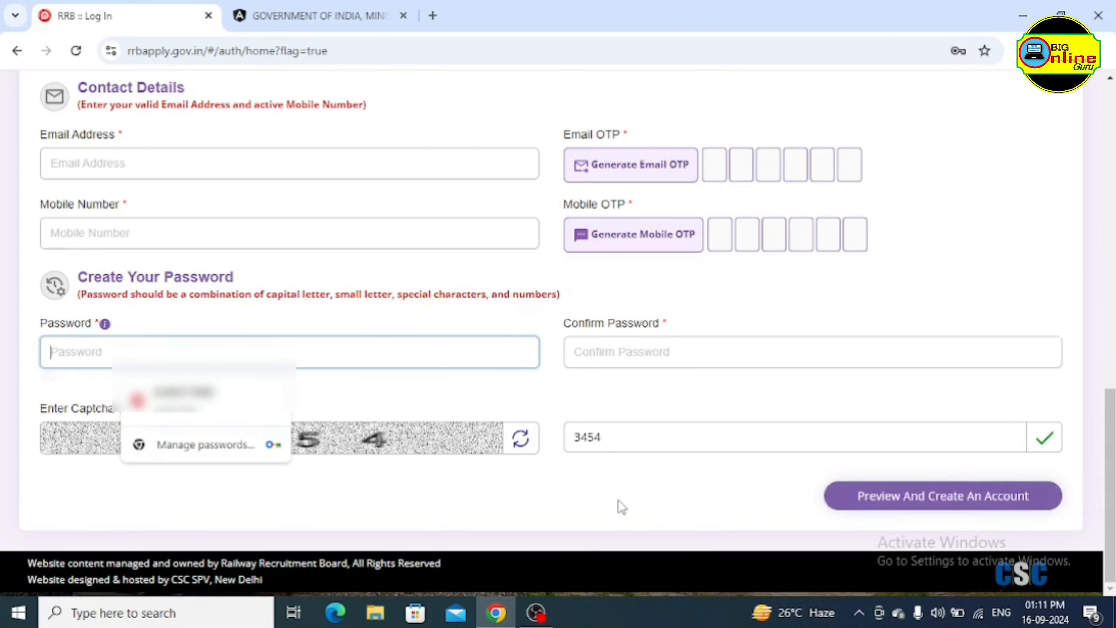
pyautogui.scroll(1, 618, 509)
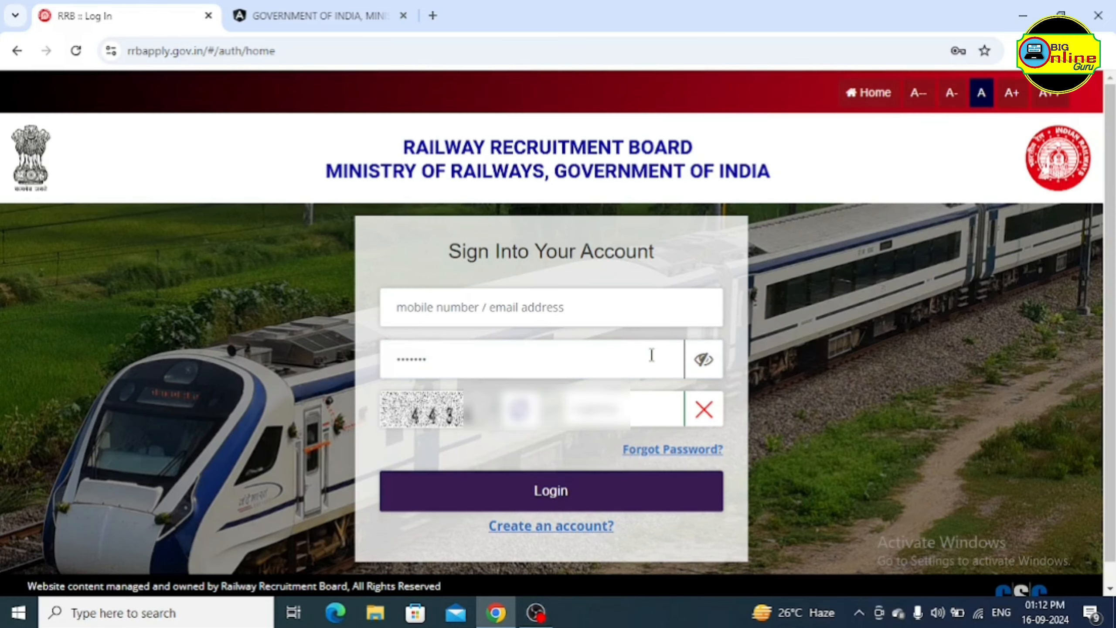
# Return to the sign-in page and enter the mobile/email, password and captcha
pyautogui.press('BackSpace')
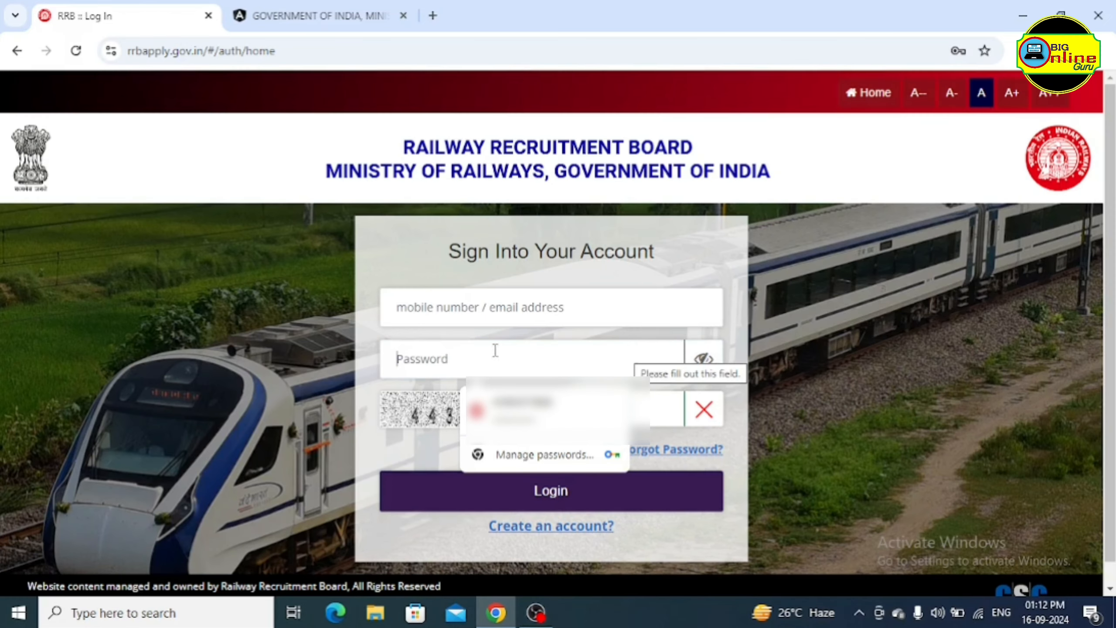
pyautogui.click(480, 307)
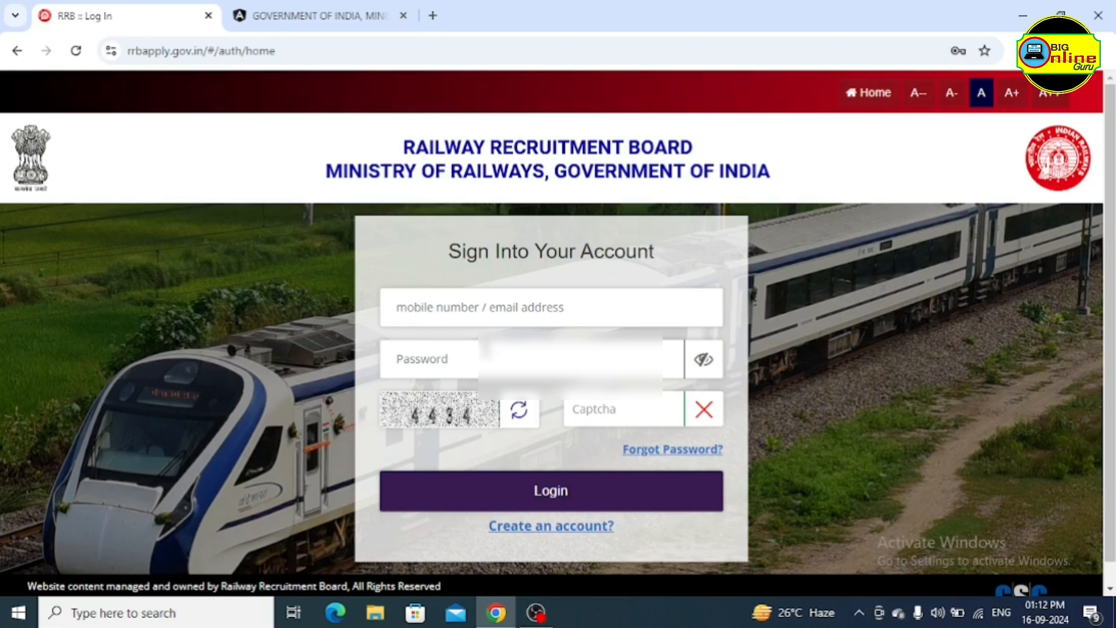
pyautogui.click(462, 357)
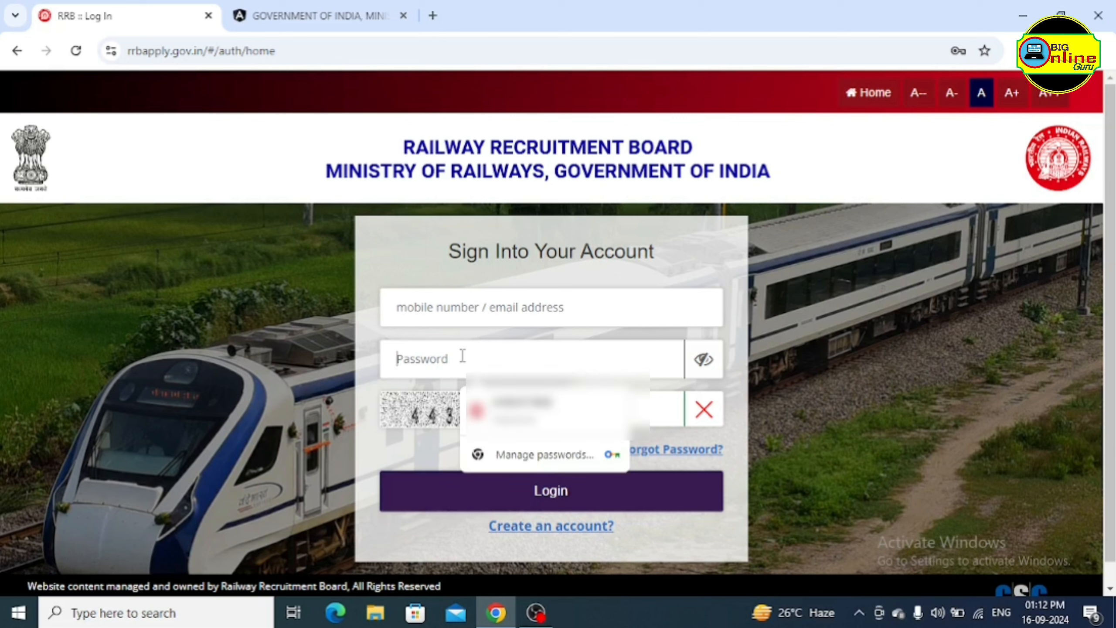
pyautogui.click(507, 331)
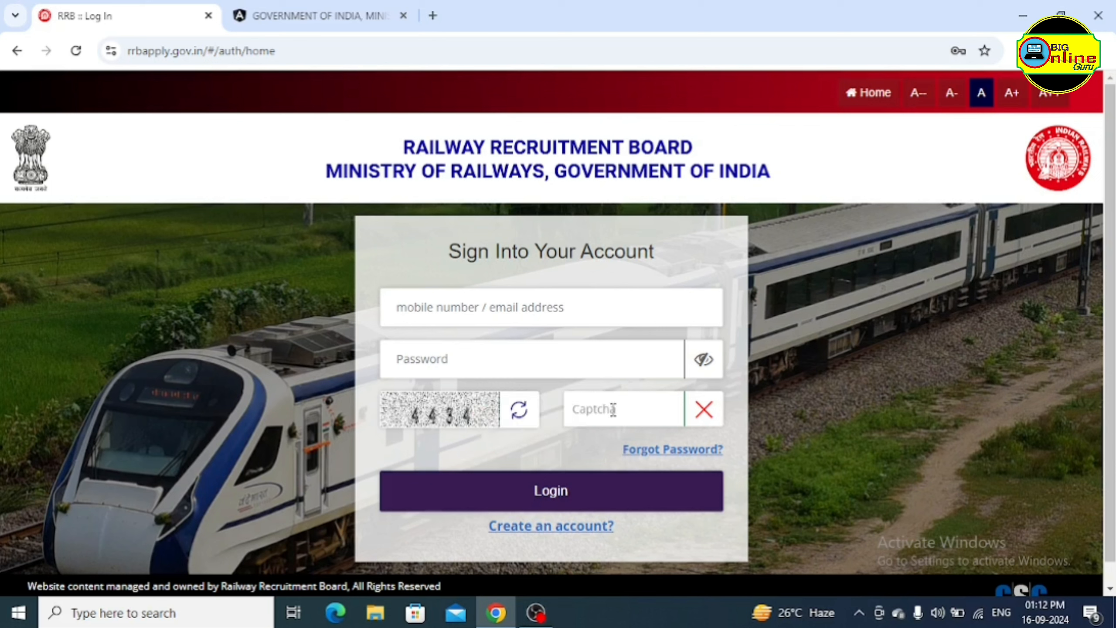
pyautogui.write('4437')
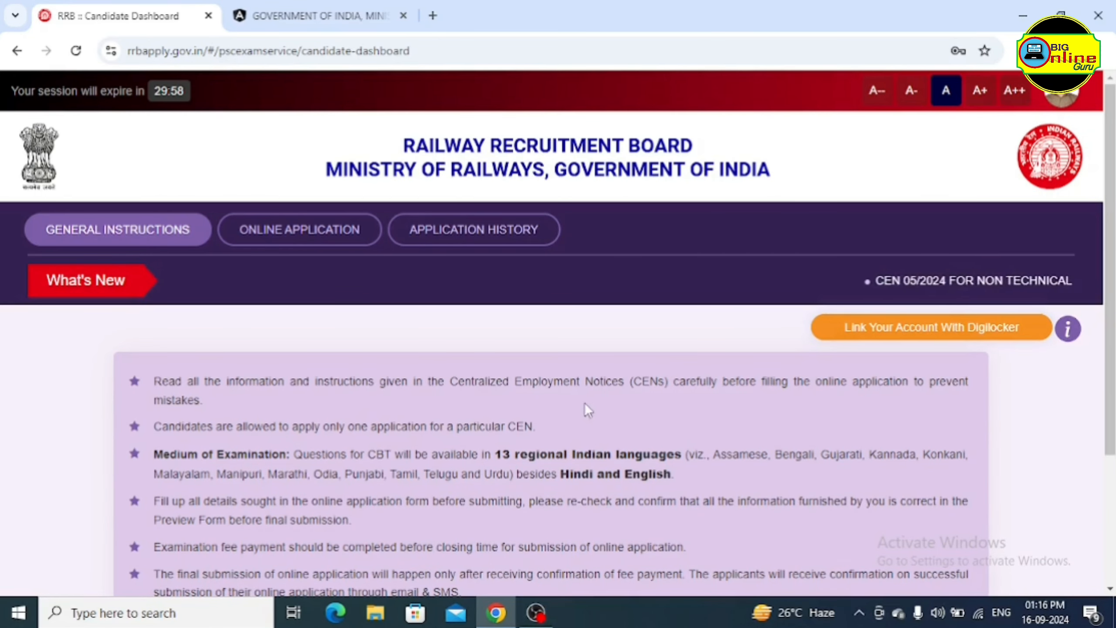
# Open Online Application from the dashboard to list the CEN 05/2024 NTPC and Para-Medical notices
pyautogui.scroll(-2, 603, 378)
pyautogui.scroll(-1, 601, 384)
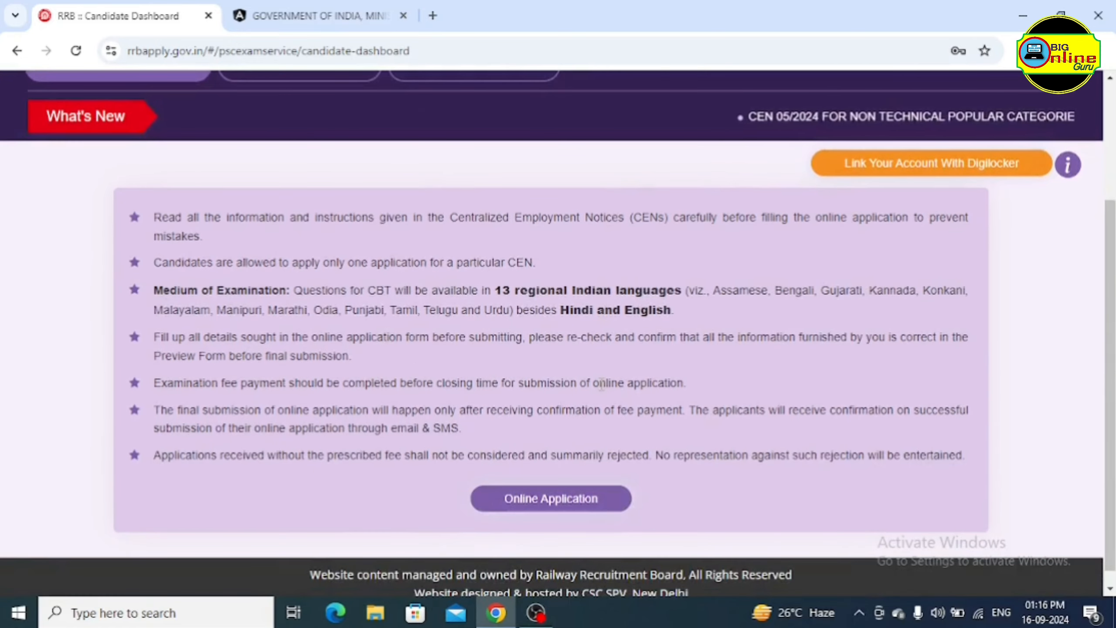
pyautogui.scroll(-1, 610, 358)
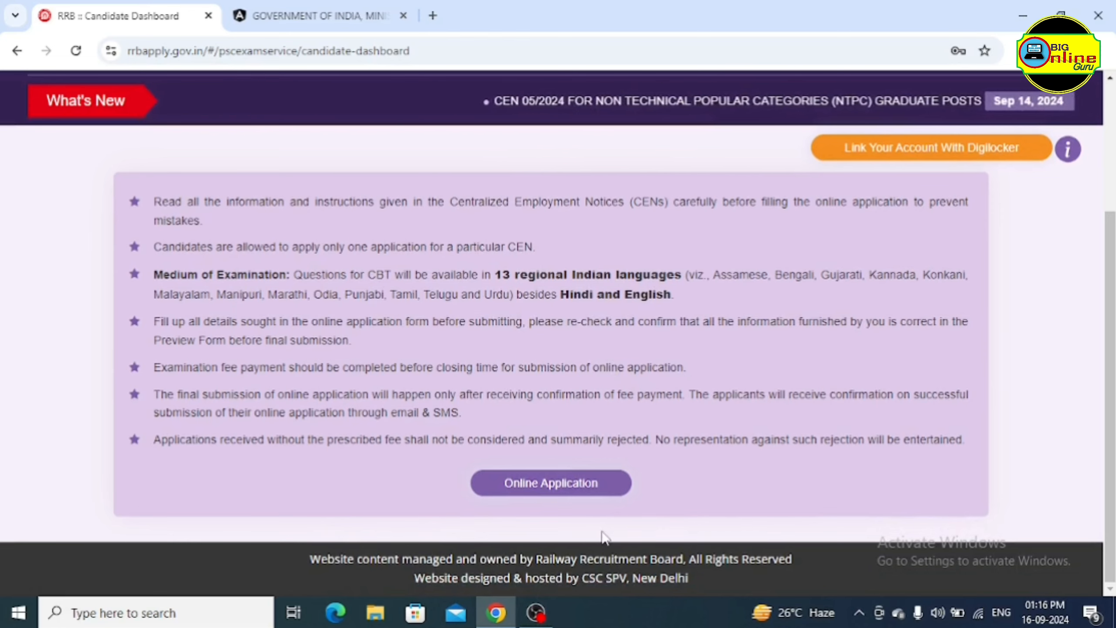
pyautogui.click(535, 488)
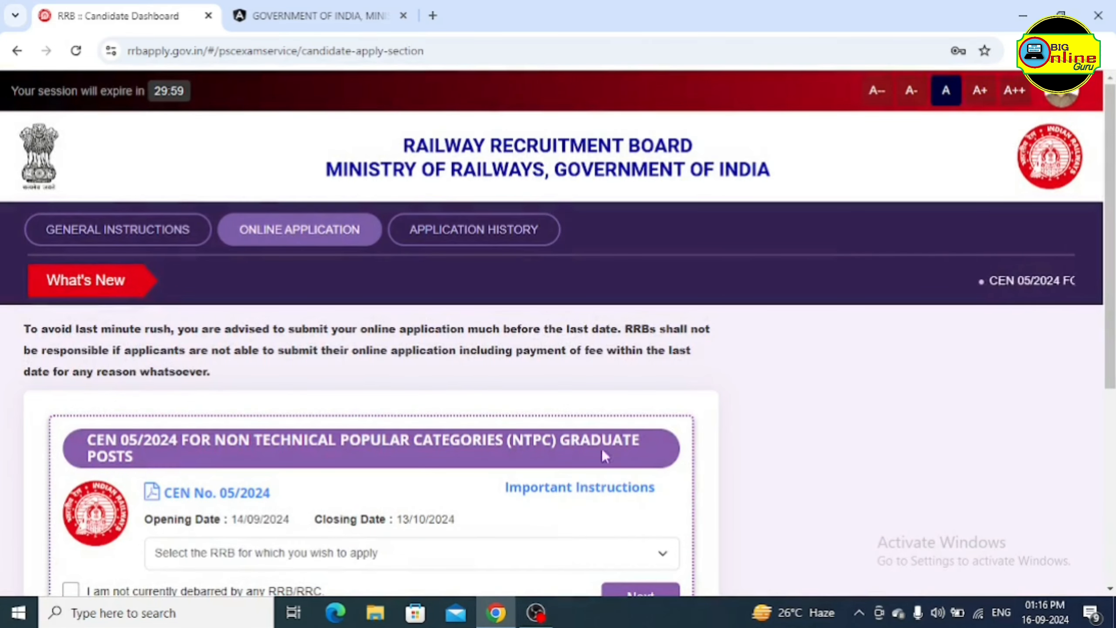
pyautogui.scroll(-3, 703, 352)
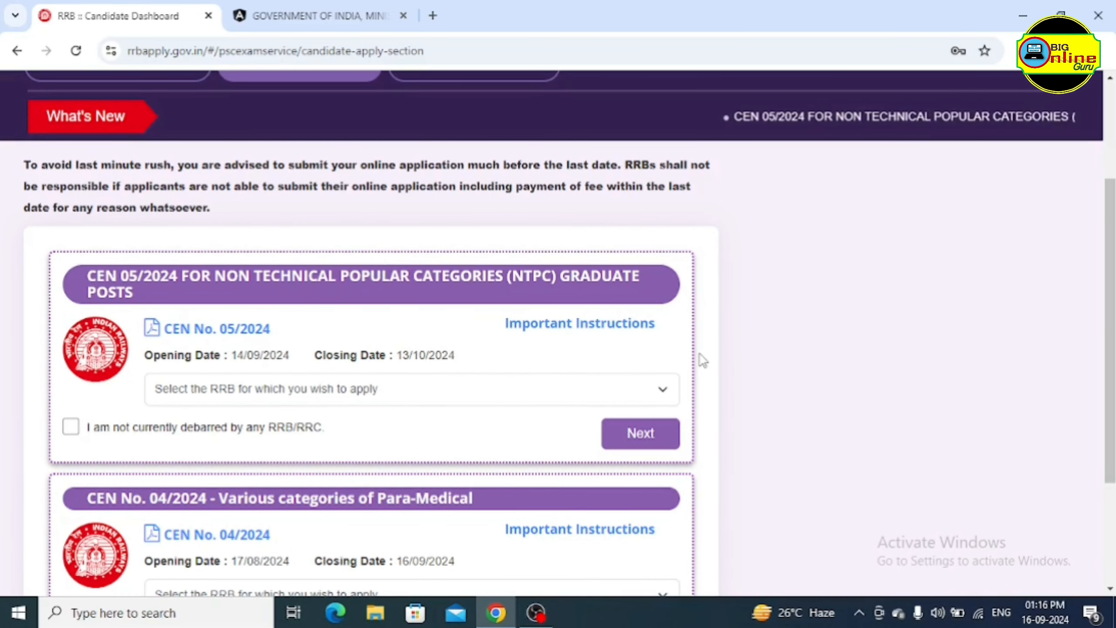
pyautogui.scroll(-1, 704, 361)
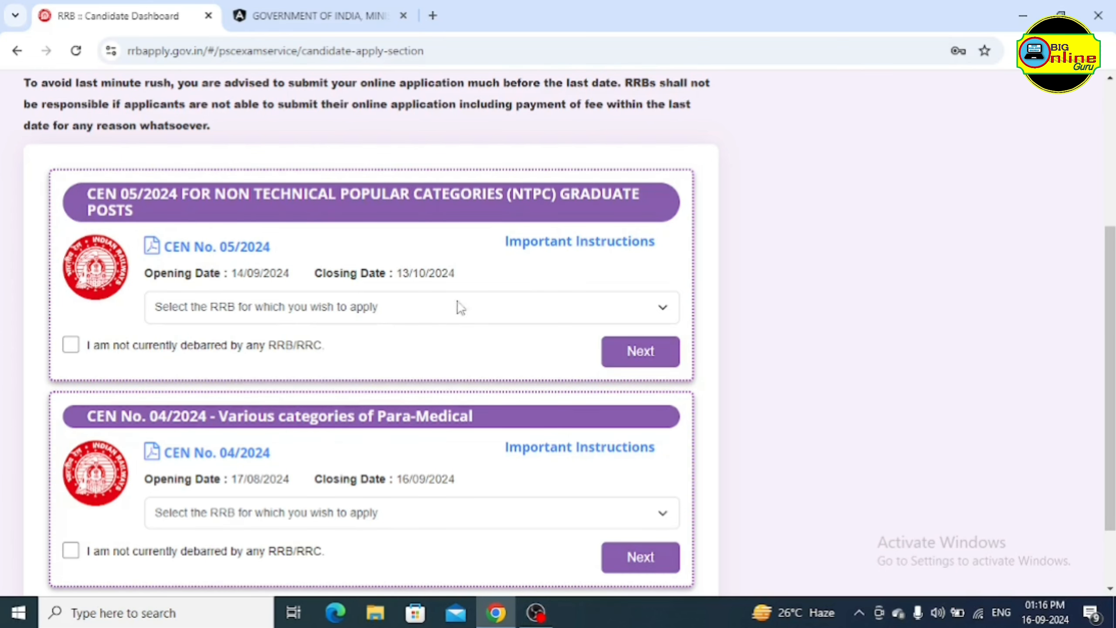
# Choose Ahmedabad as the RRB for CEN 05/2024 NTPC Graduate Posts and tick the not-debarred declaration
pyautogui.scroll(2, 312, 224)
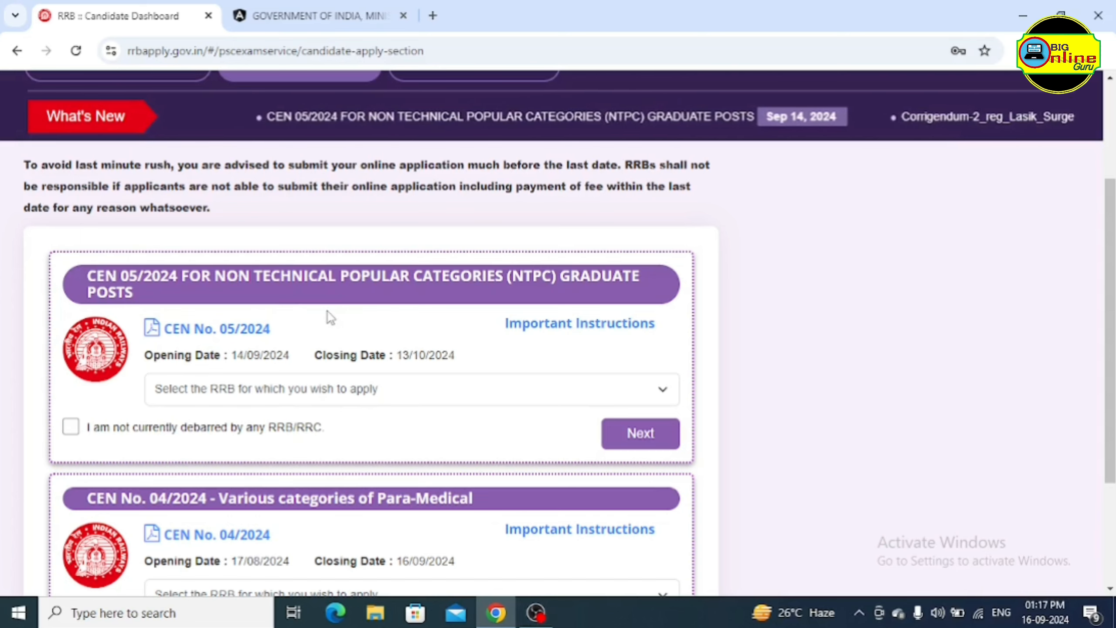
pyautogui.click(313, 390)
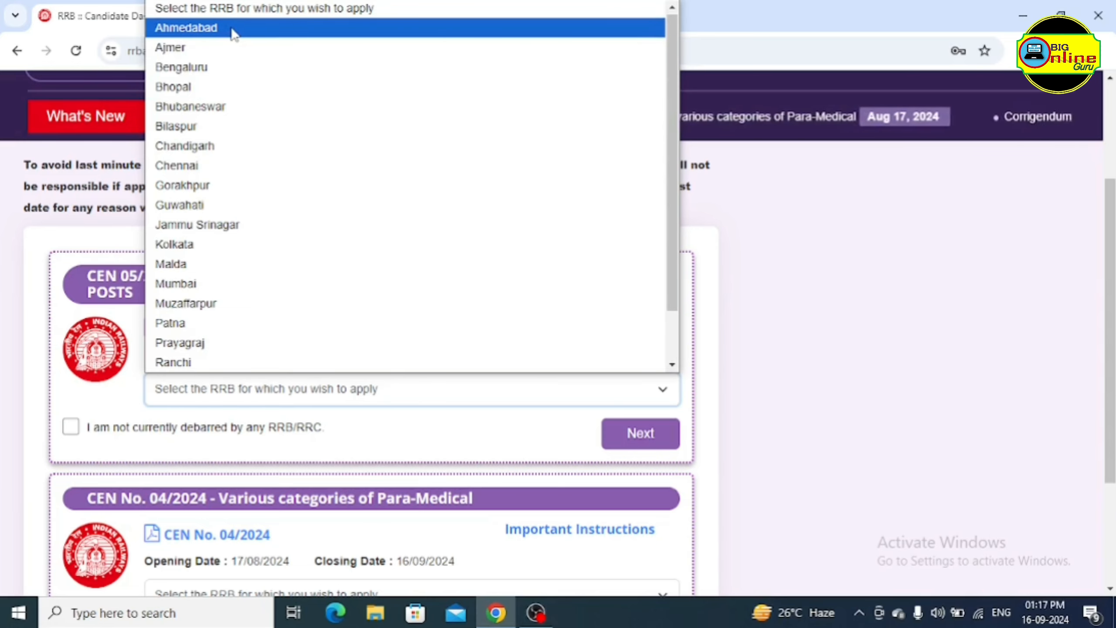
pyautogui.click(230, 28)
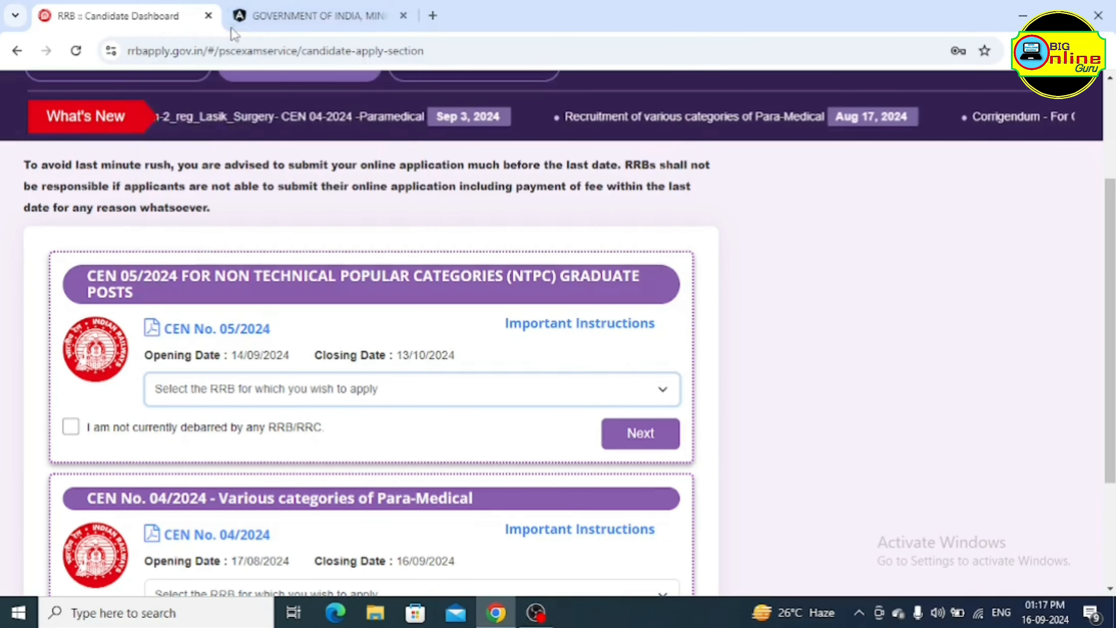
pyautogui.click(368, 390)
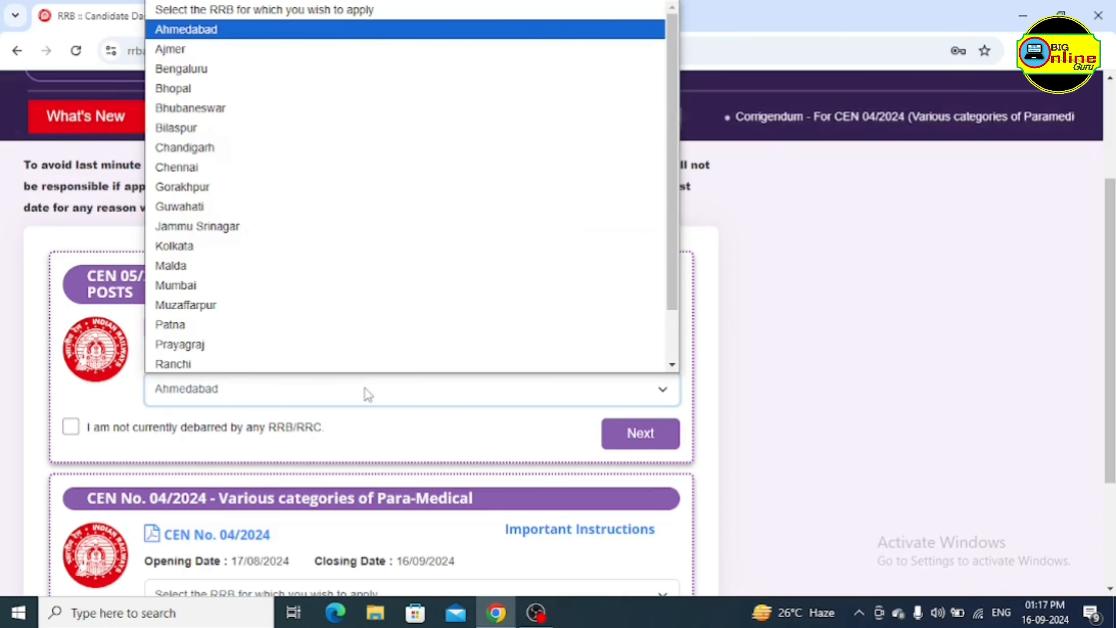
pyautogui.click(182, 421)
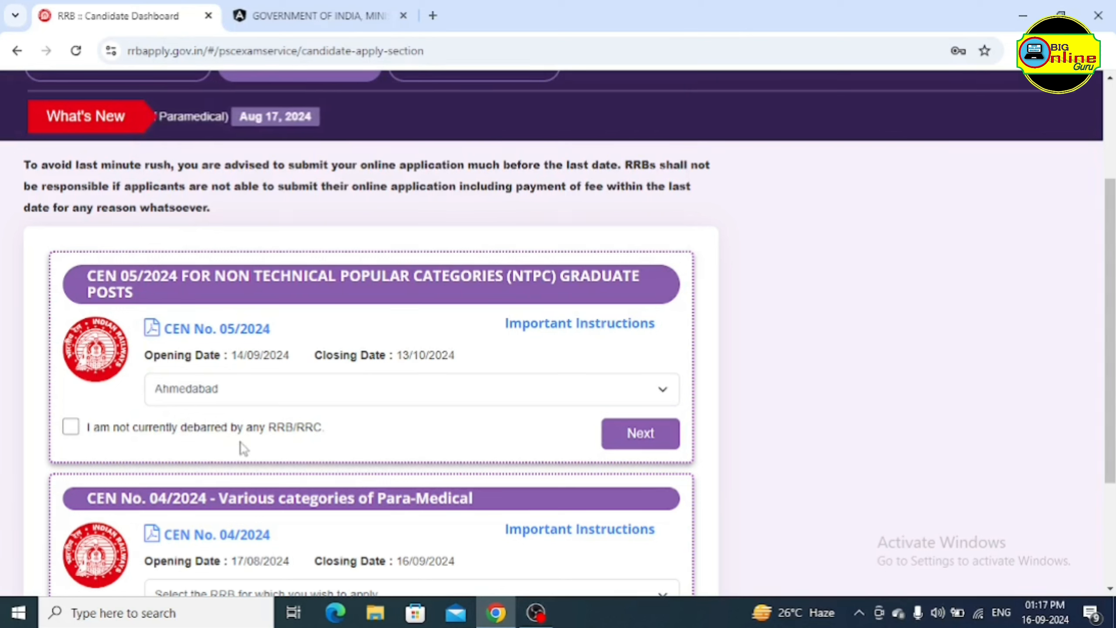
pyautogui.click(104, 431)
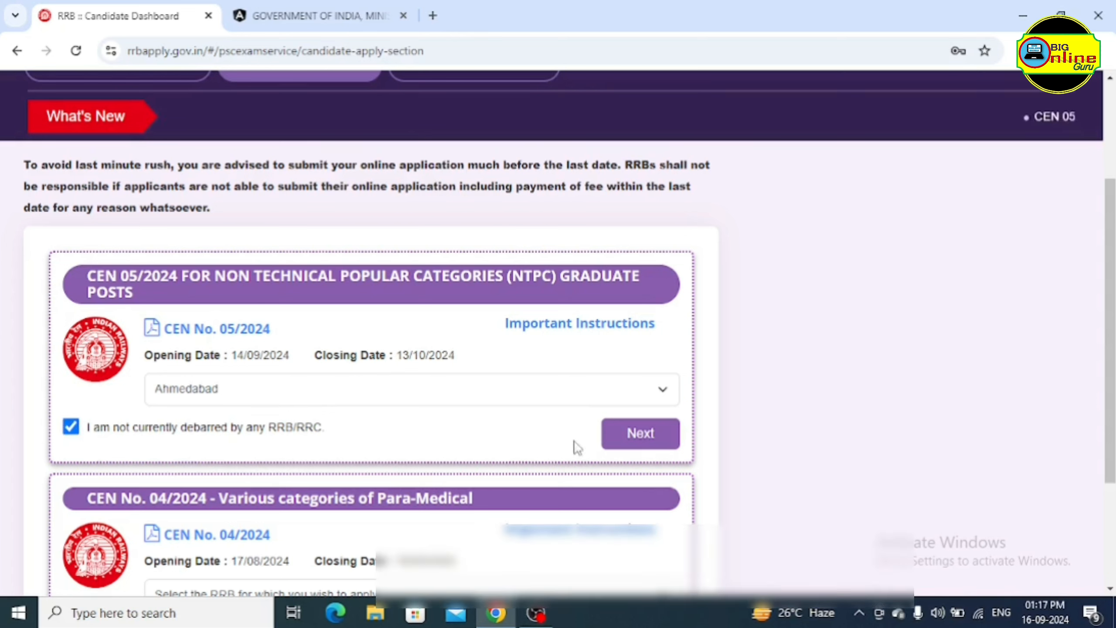
# Proceed to the NTPC application's Personal Details and dismiss the saved-data Information popup
pyautogui.click(649, 445)
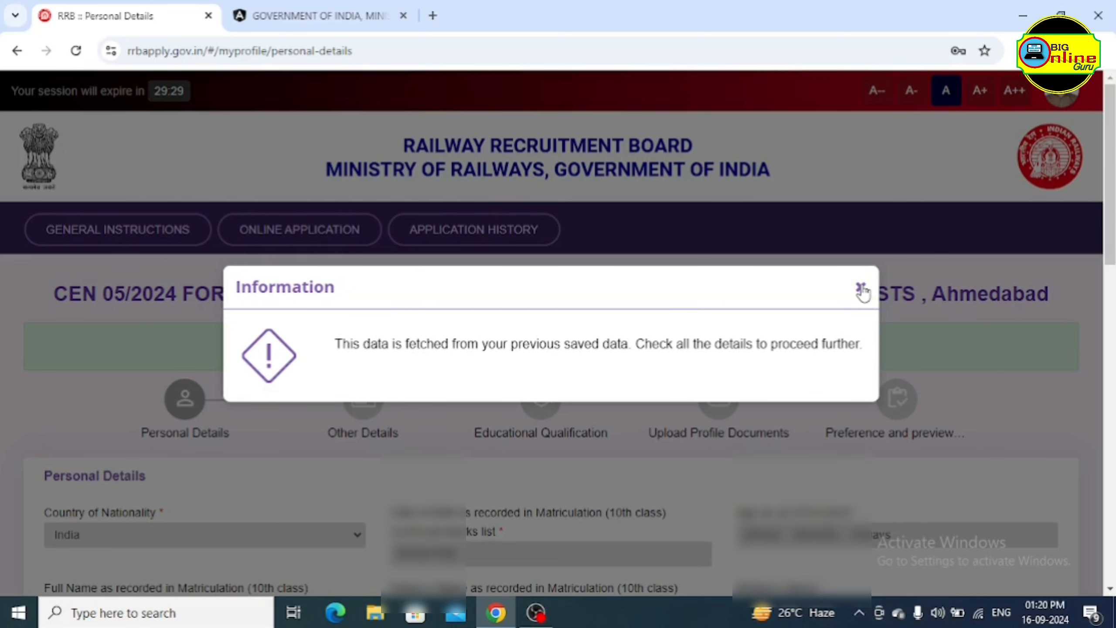
pyautogui.click(862, 289)
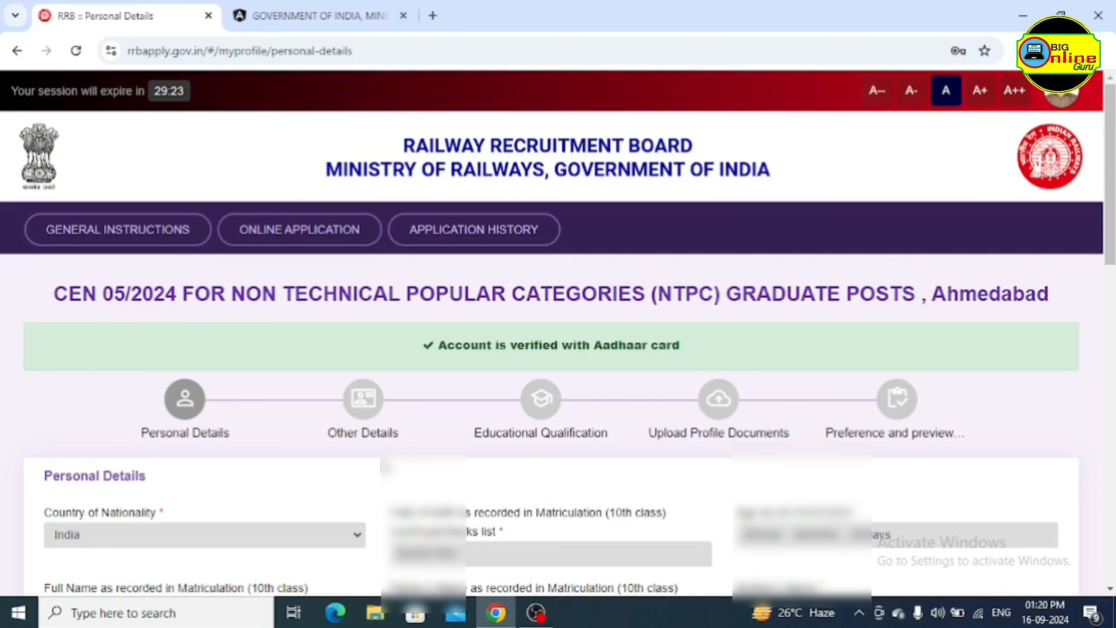
pyautogui.scroll(-6, 384, 468)
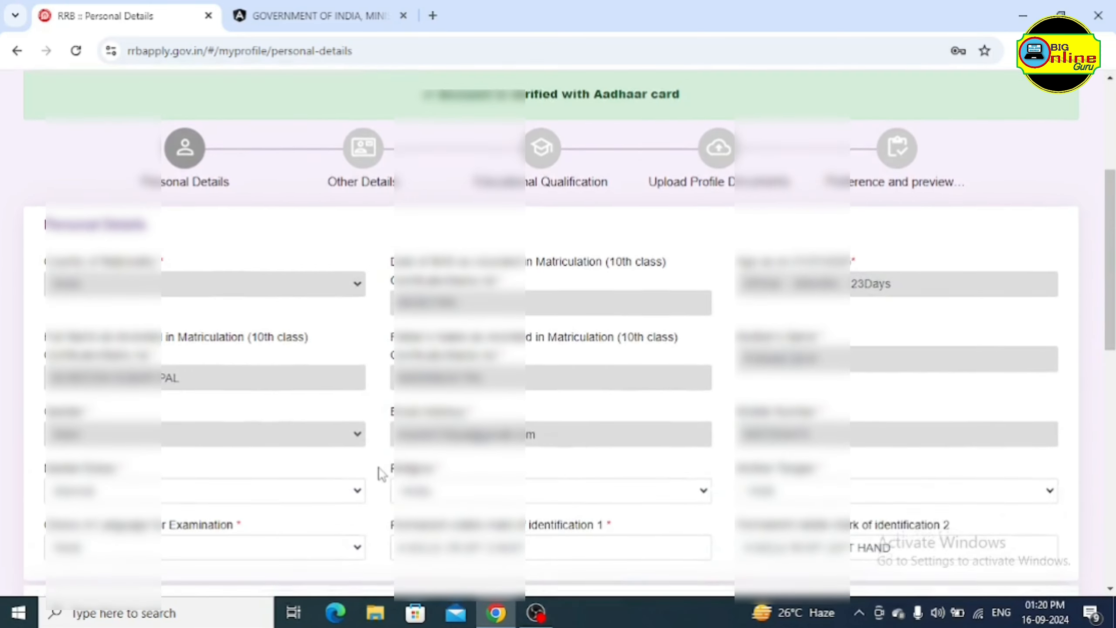
# Set marital status to Married, religion to Hindu and mother tongue to Hindi
pyautogui.scroll(-2, 381, 473)
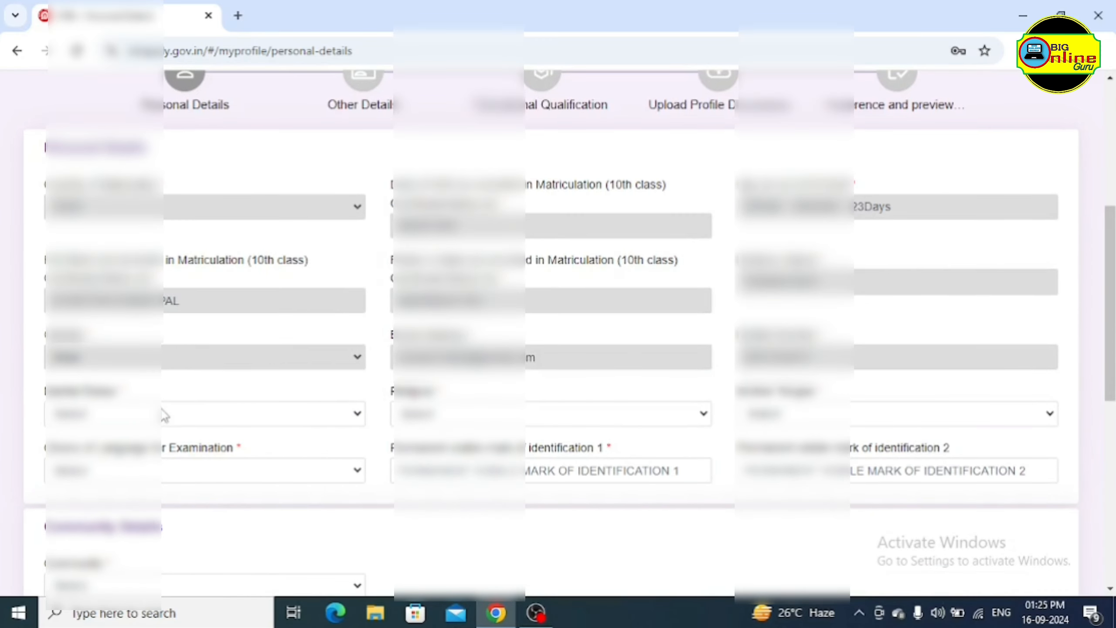
pyautogui.click(141, 420)
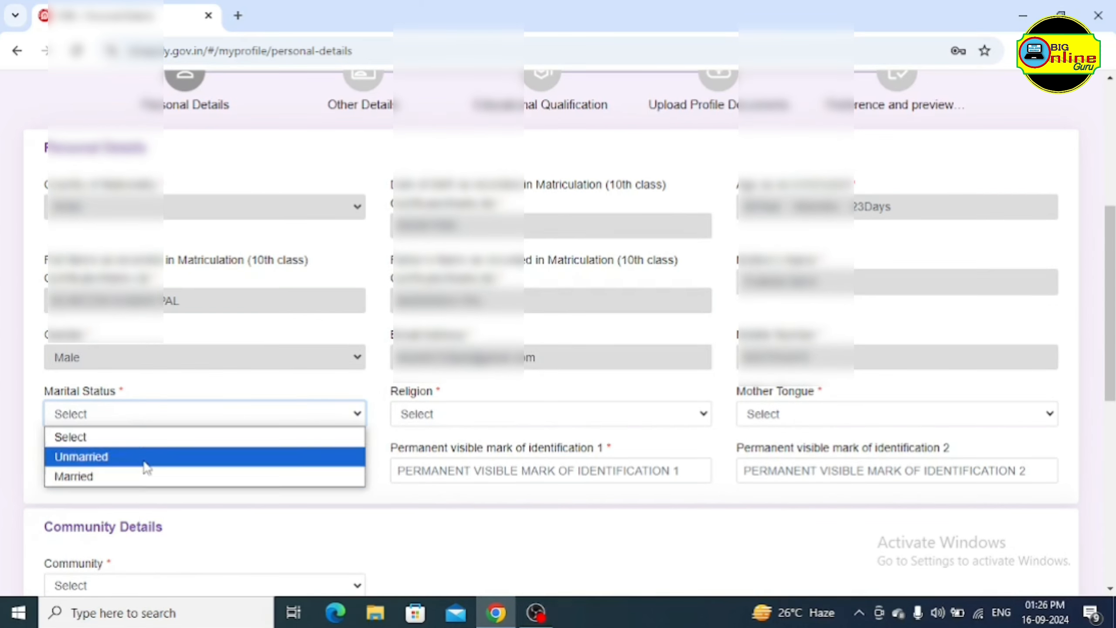
pyautogui.click(136, 473)
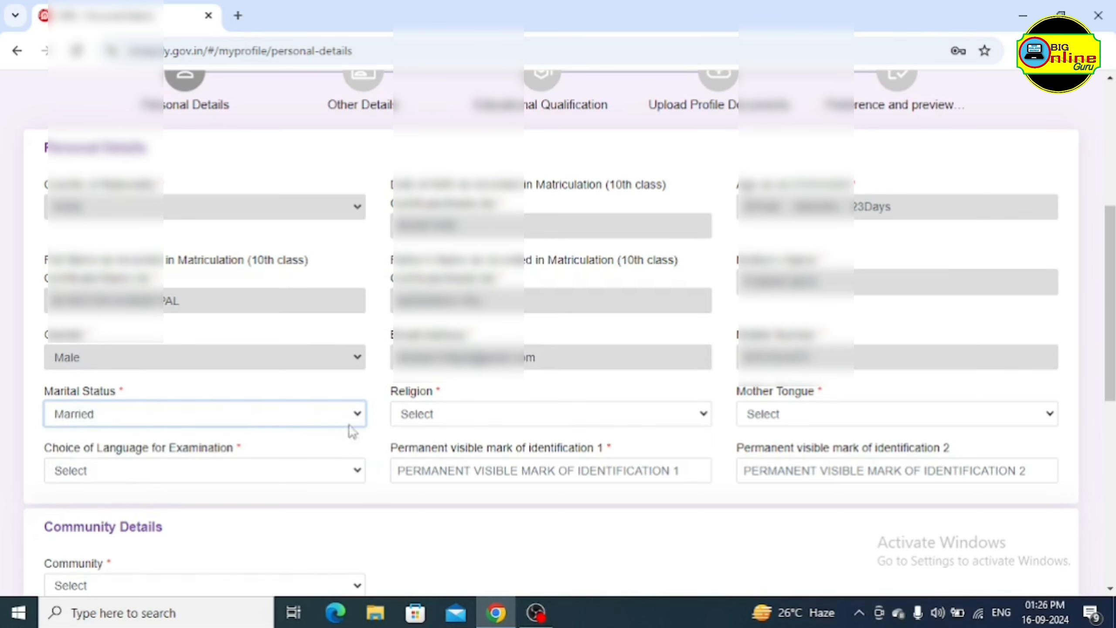
pyautogui.click(462, 415)
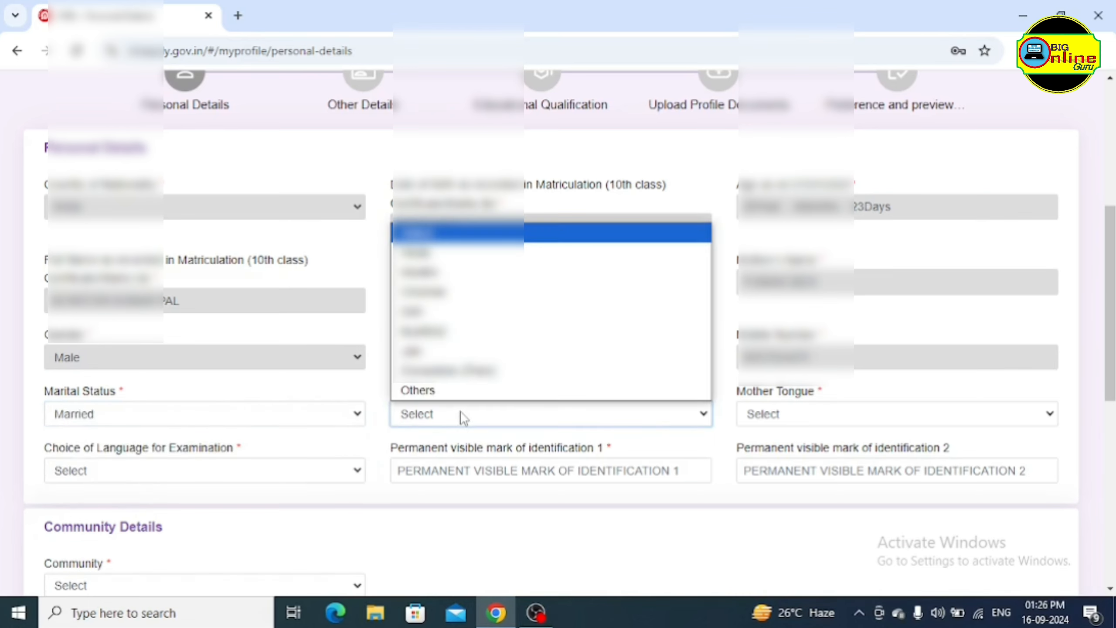
pyautogui.click(449, 253)
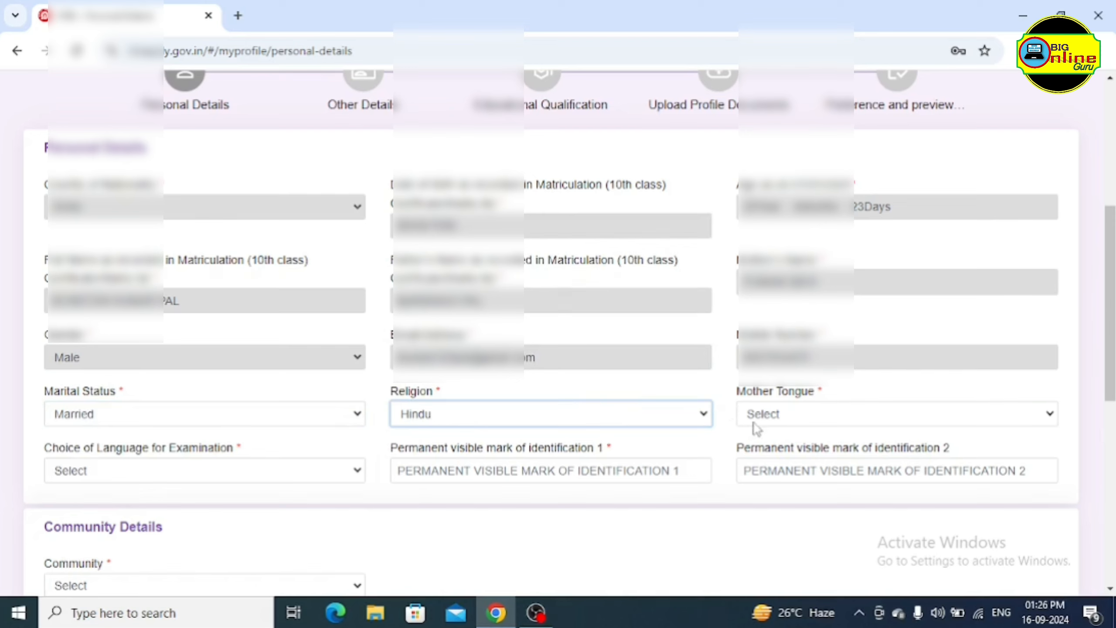
pyautogui.click(806, 419)
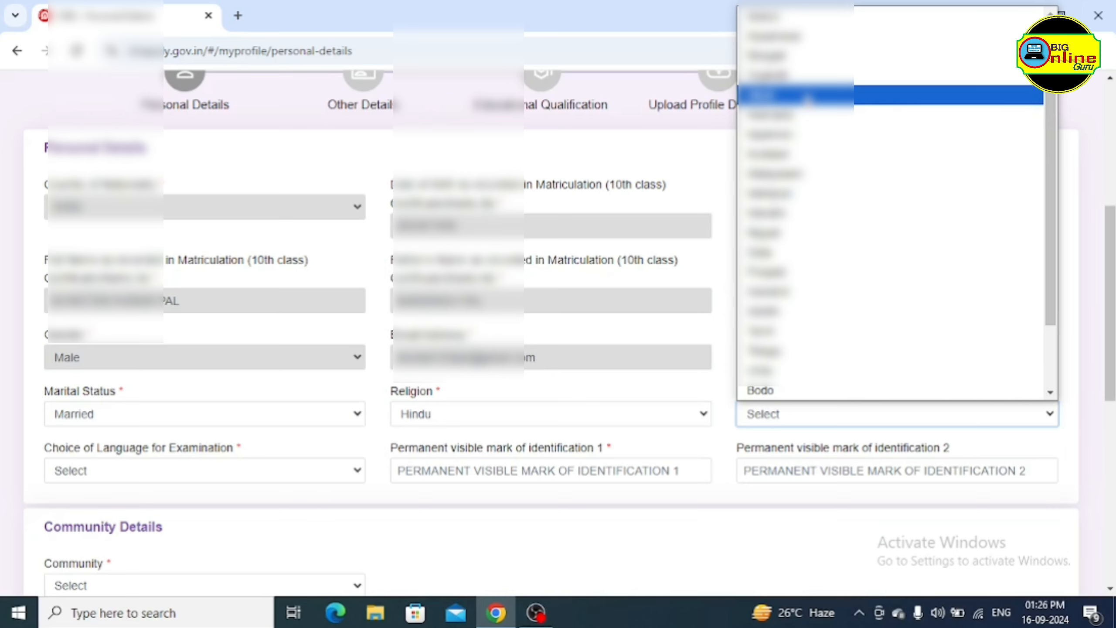
pyautogui.click(807, 97)
# Choose Hindi as the examination language and enter NO for both identification marks
pyautogui.scroll(-2, 343, 458)
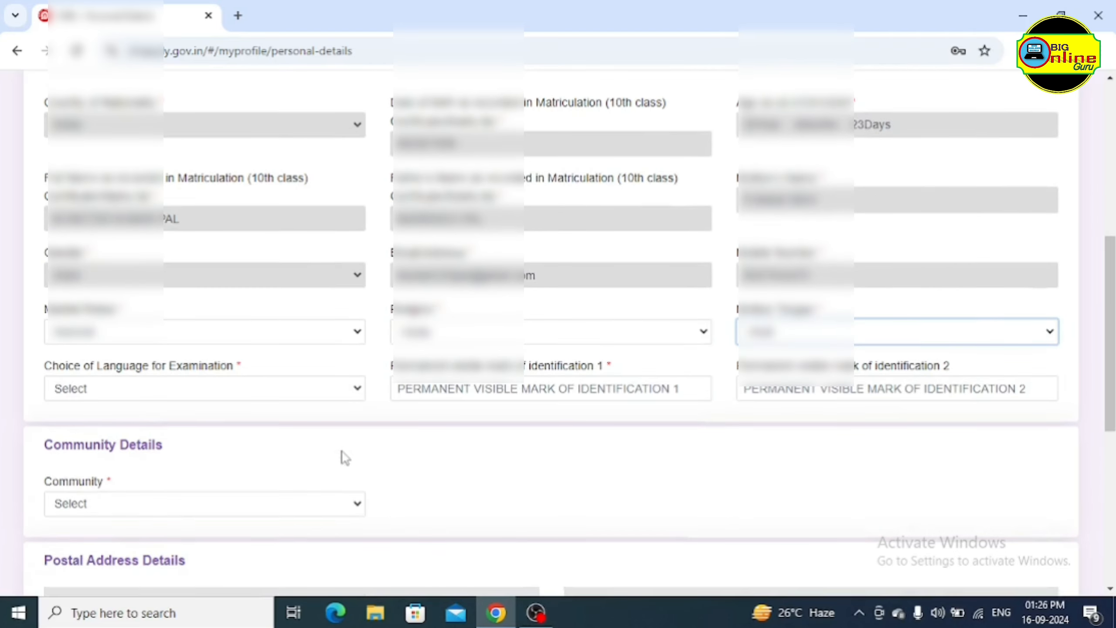
pyautogui.scroll(-2, 303, 427)
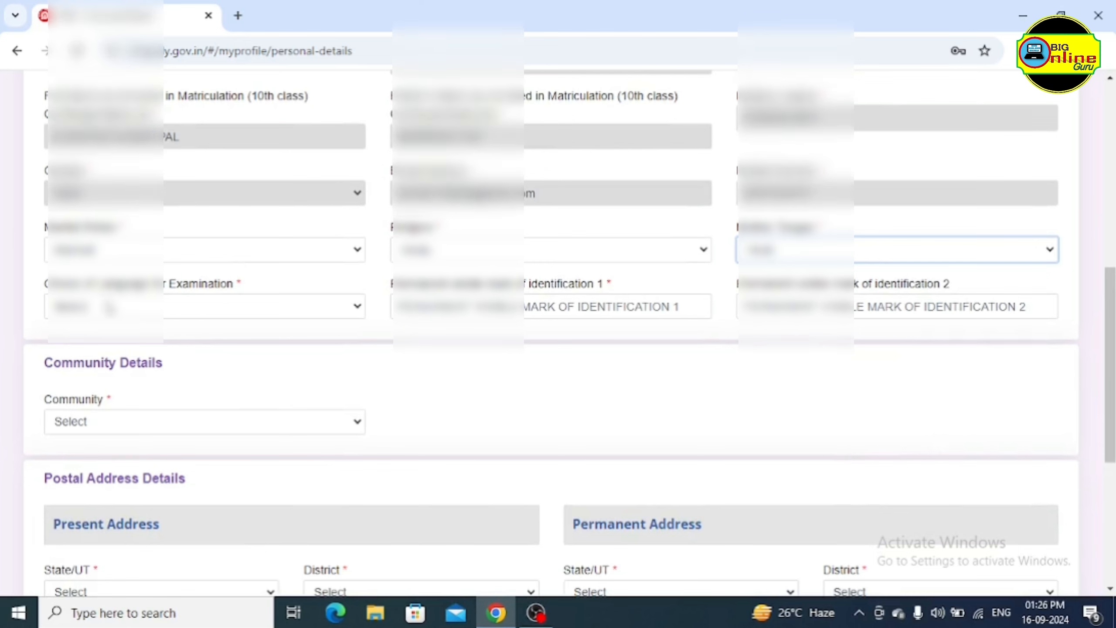
pyautogui.click(199, 309)
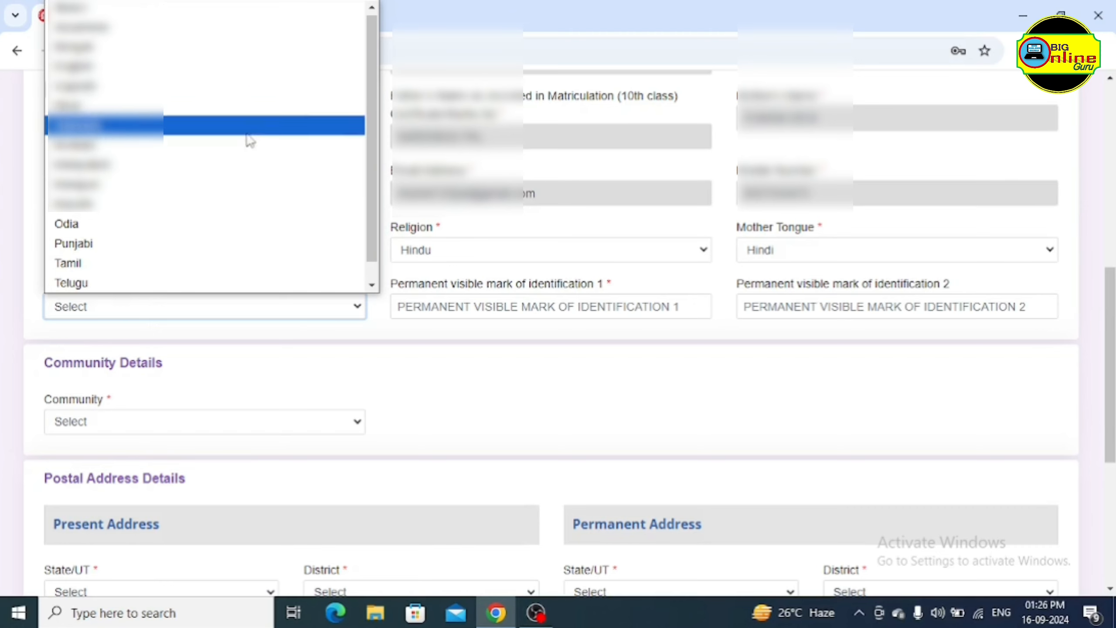
pyautogui.click(144, 108)
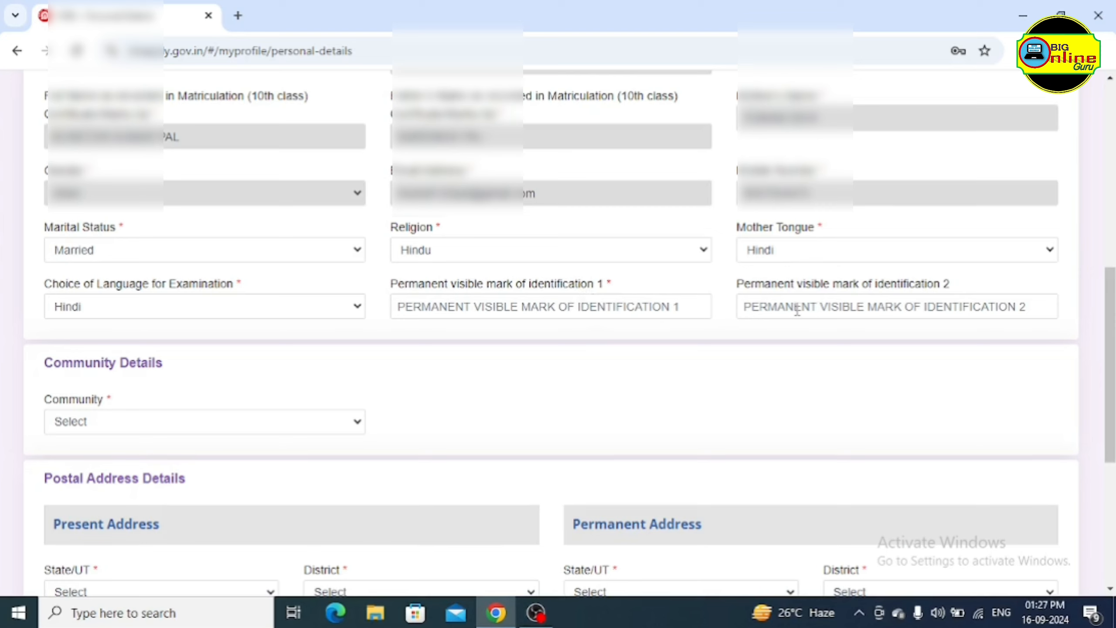
pyautogui.click(557, 309)
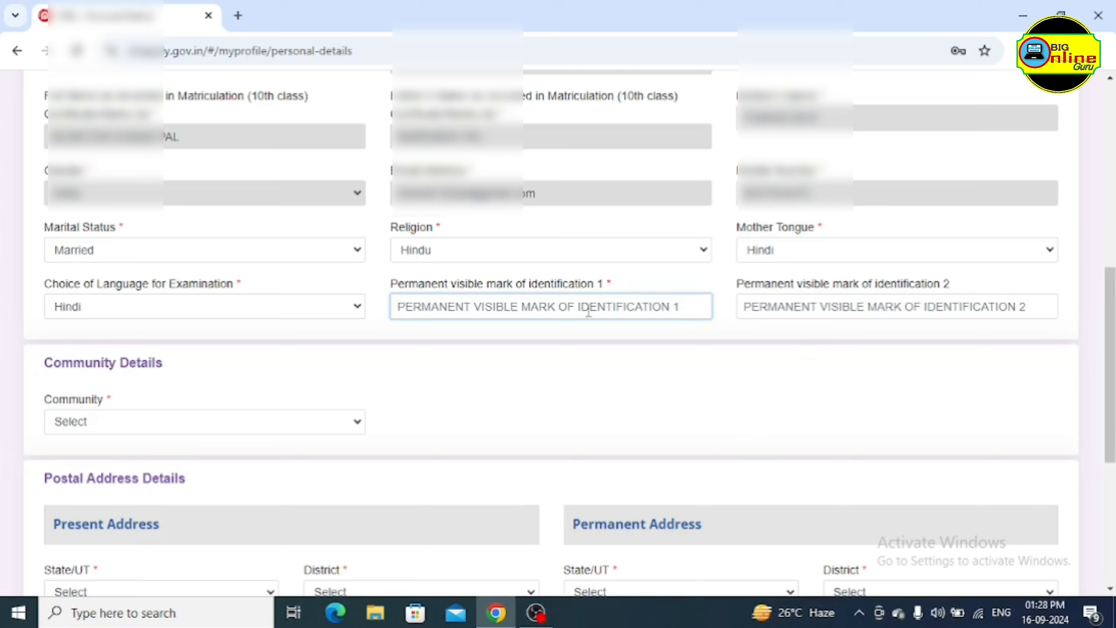
pyautogui.write('NO')
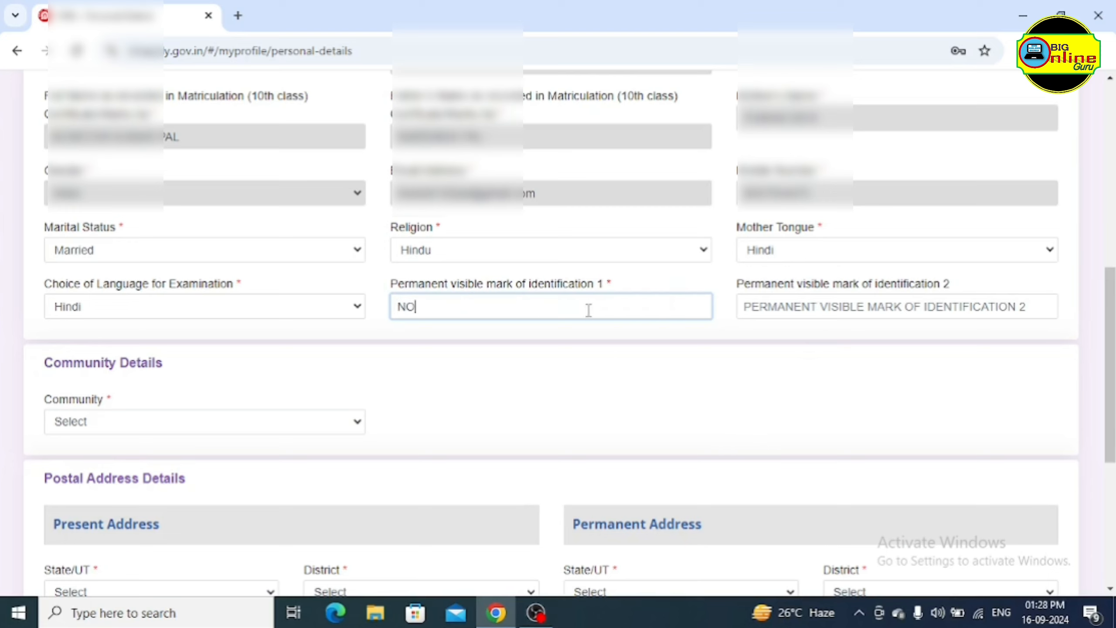
pyautogui.click(802, 305)
pyautogui.write('NO')
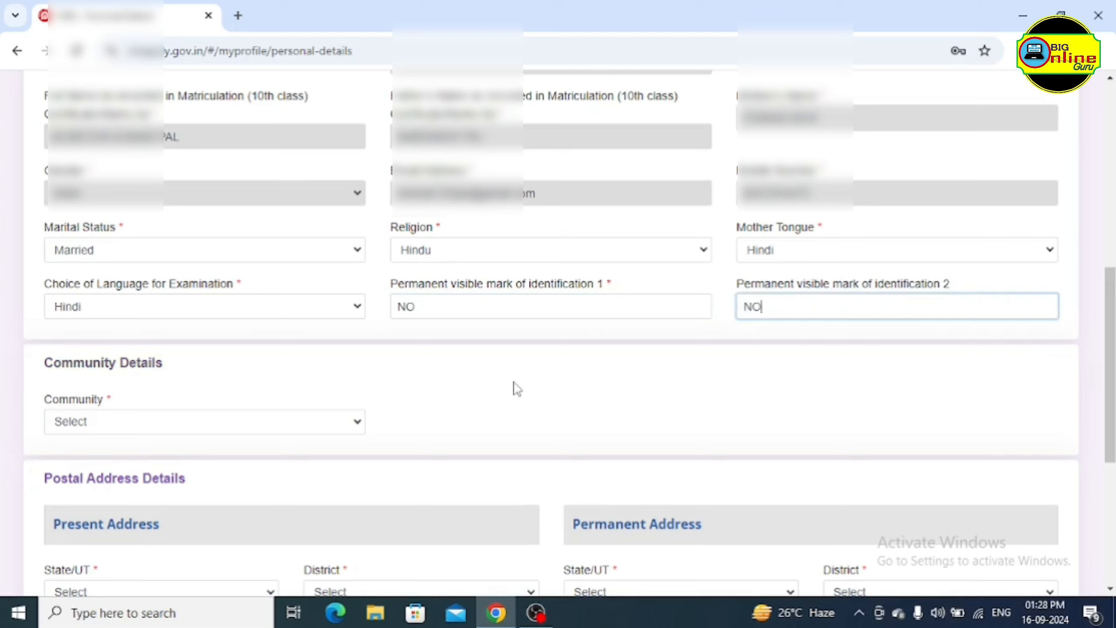
pyautogui.scroll(-4, 532, 356)
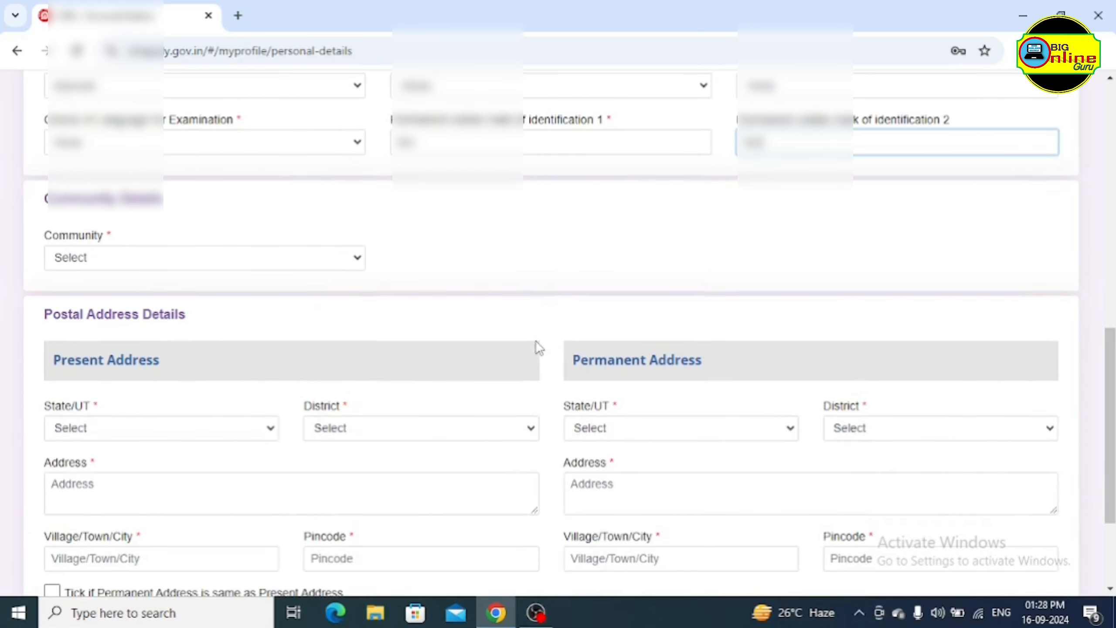
pyautogui.click(314, 258)
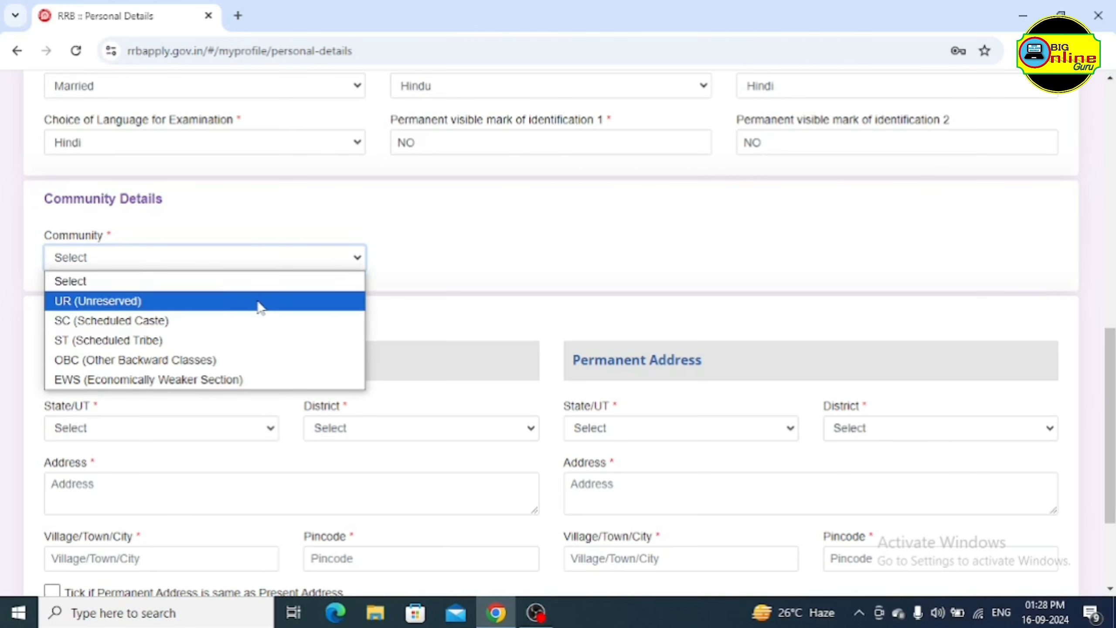
pyautogui.click(146, 308)
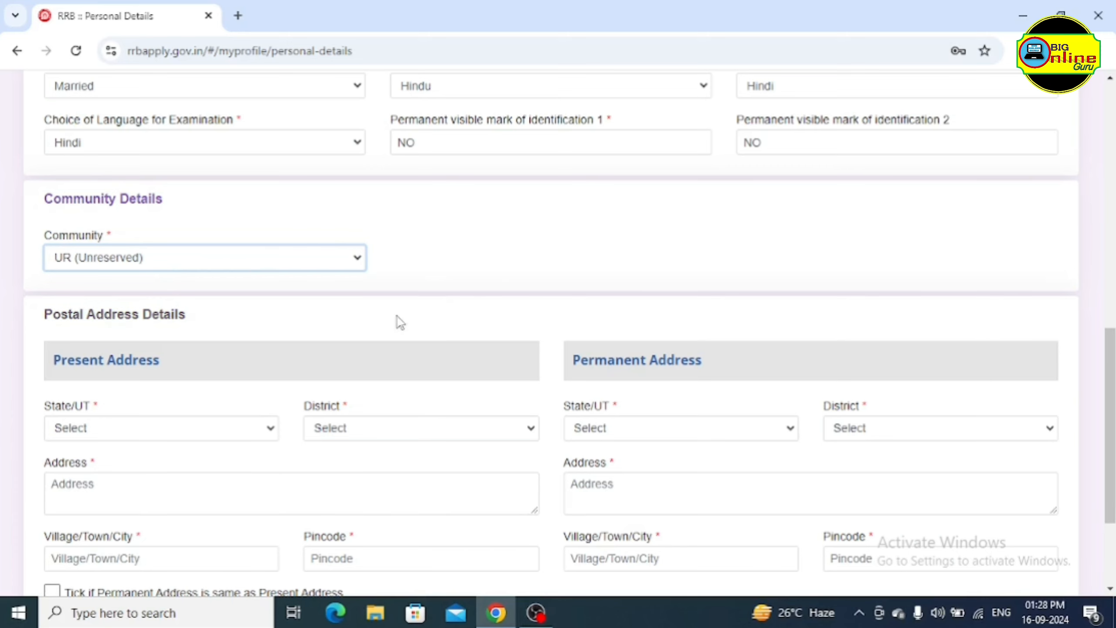
pyautogui.scroll(-2, 352, 343)
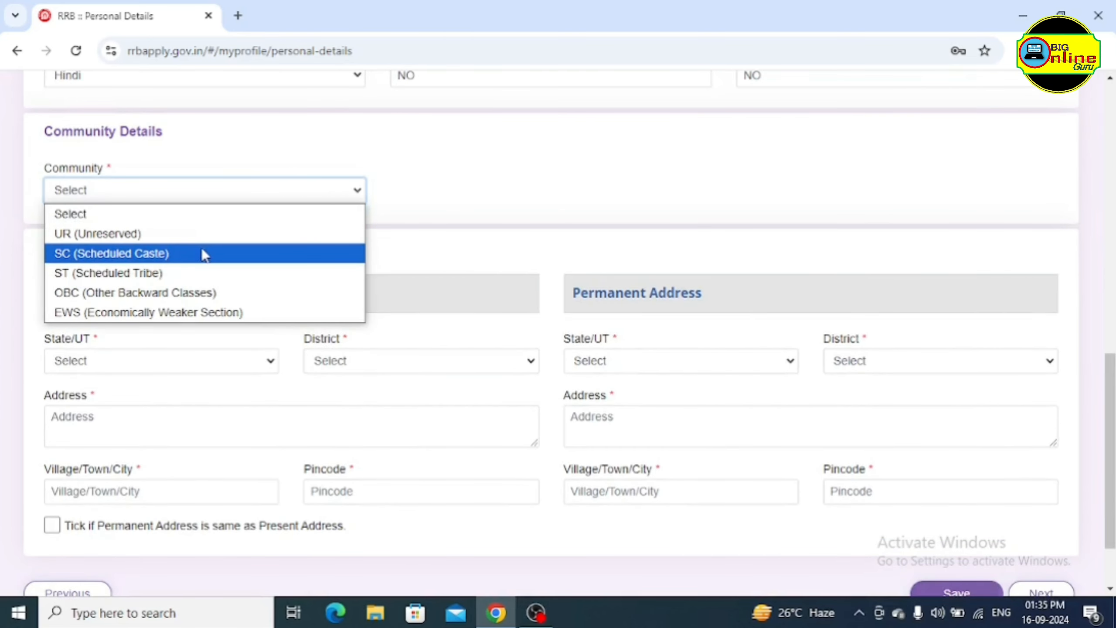
# Set Community to SC (Scheduled Caste), accept the reservation notice, and start the caste name field
pyautogui.click(137, 258)
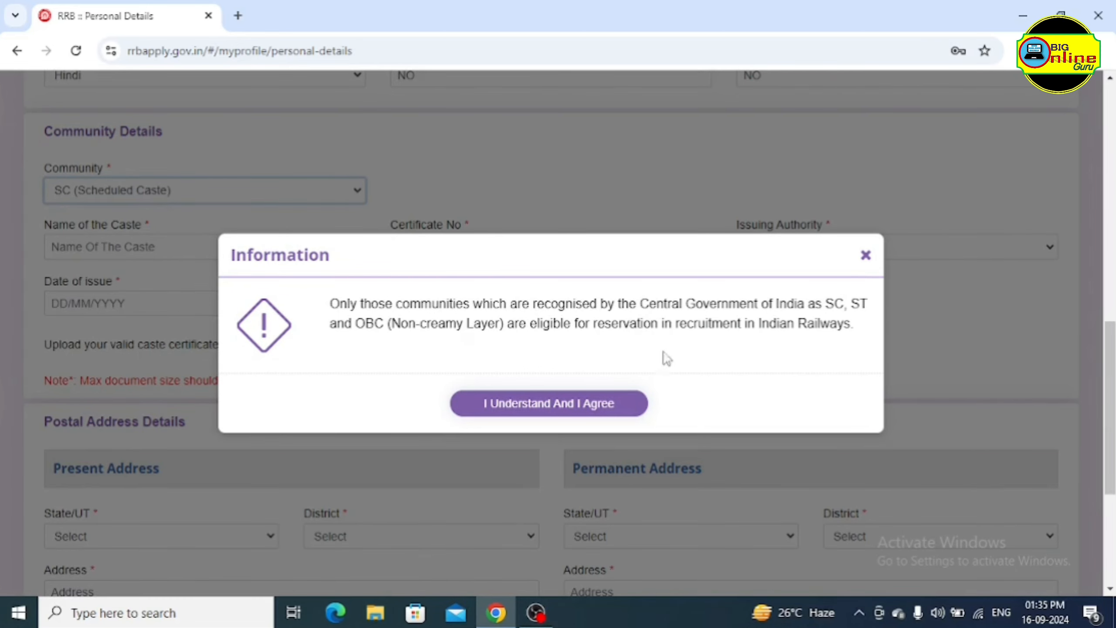
pyautogui.click(531, 411)
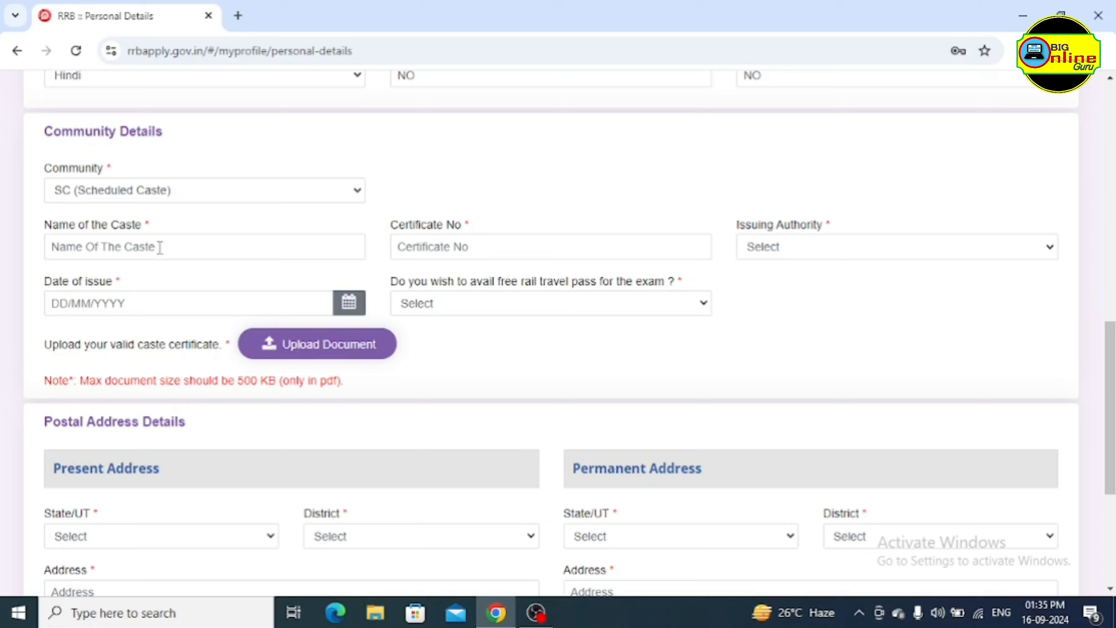
pyautogui.click(85, 247)
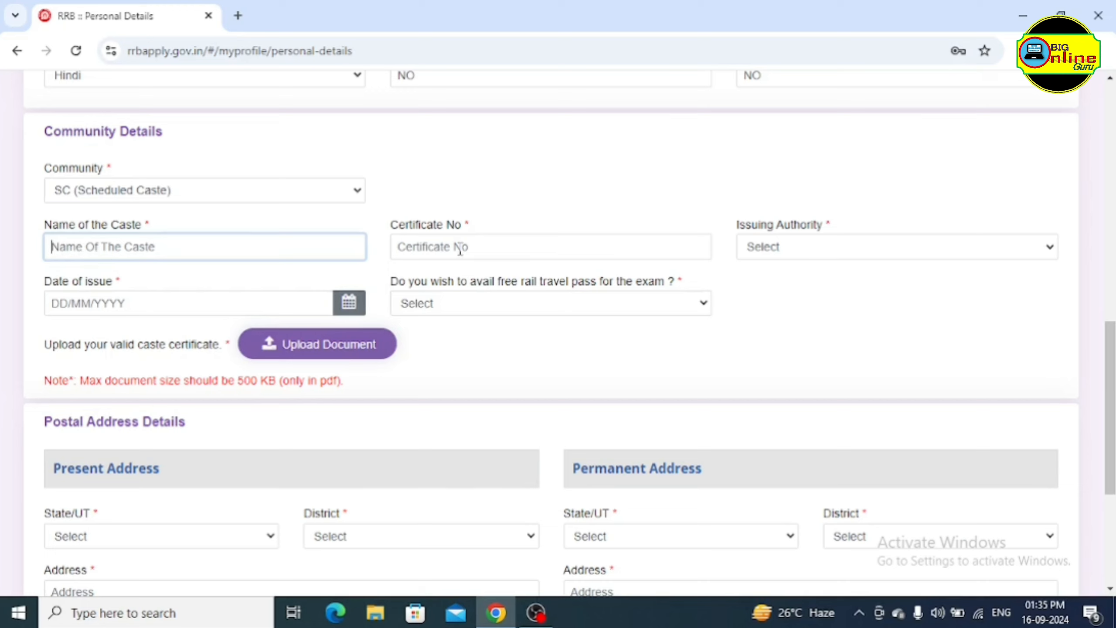
# Move past the certificate number field and open the Issuing Authority list
pyautogui.click(481, 245)
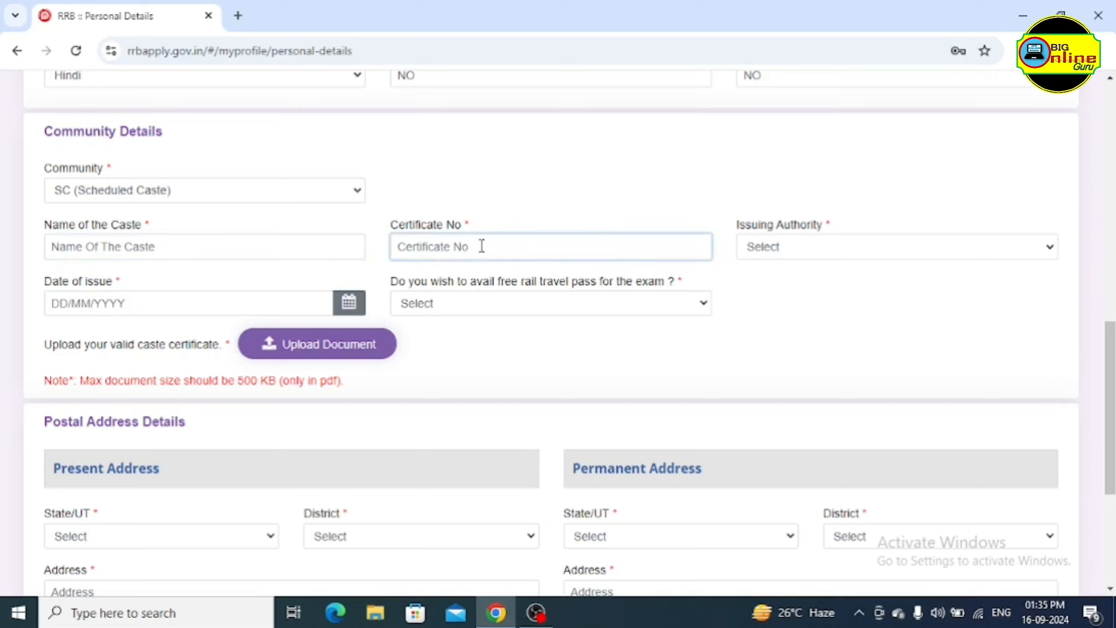
pyautogui.click(764, 326)
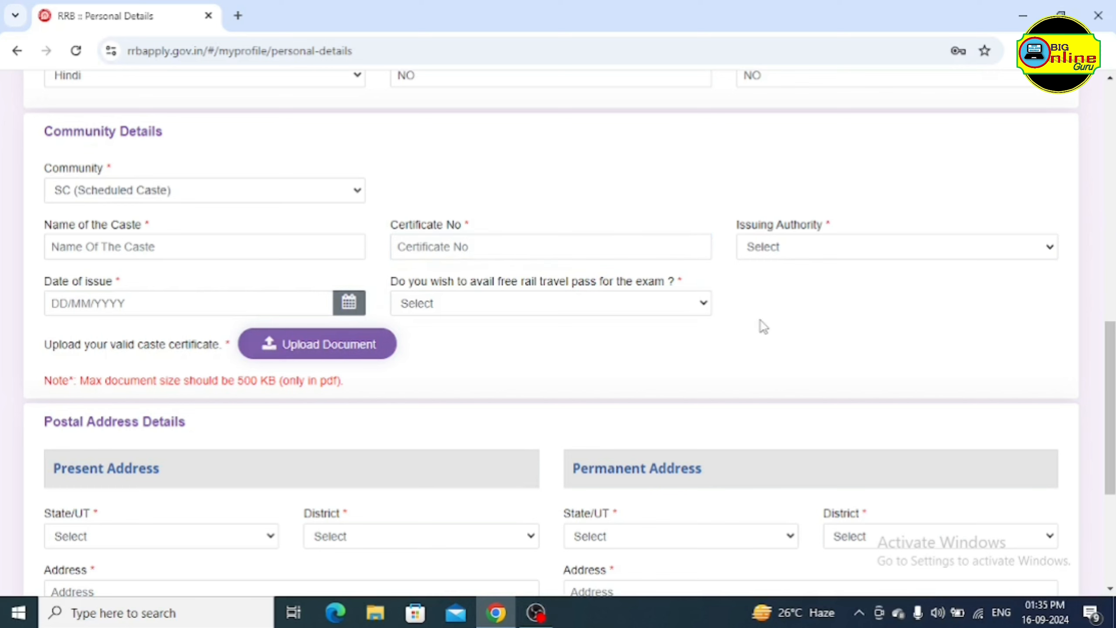
pyautogui.click(808, 255)
pyautogui.scroll(-2, 1004, 169)
pyautogui.click(1015, 171)
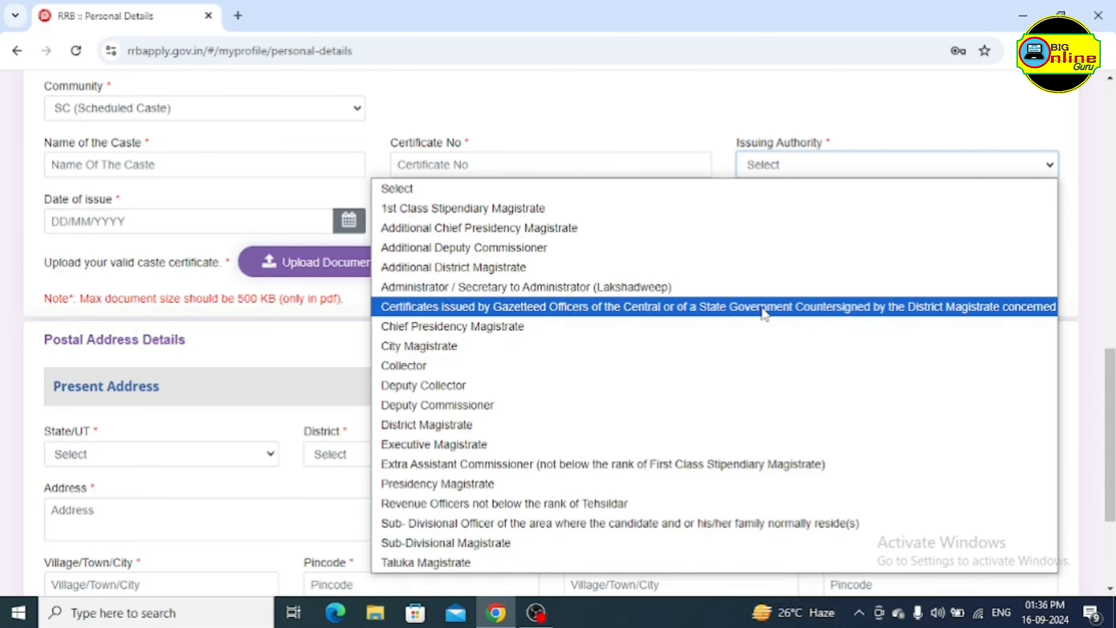
# Set the caste certificate issuing authority to Gazetted Officers and issuing state to UTTAR PRADESH
pyautogui.click(764, 308)
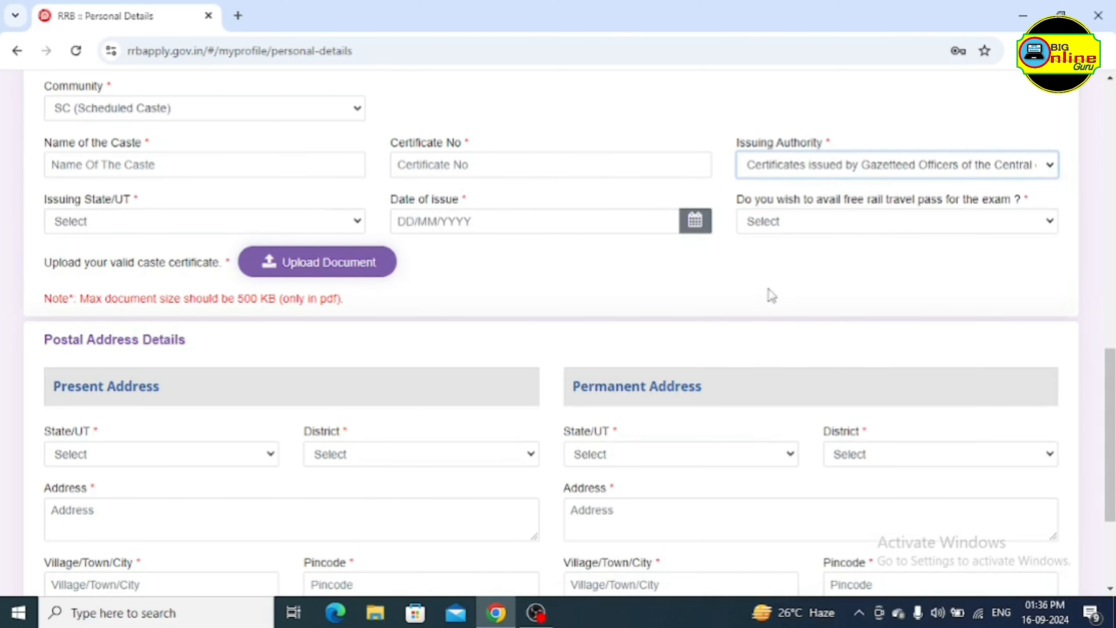
pyautogui.click(126, 225)
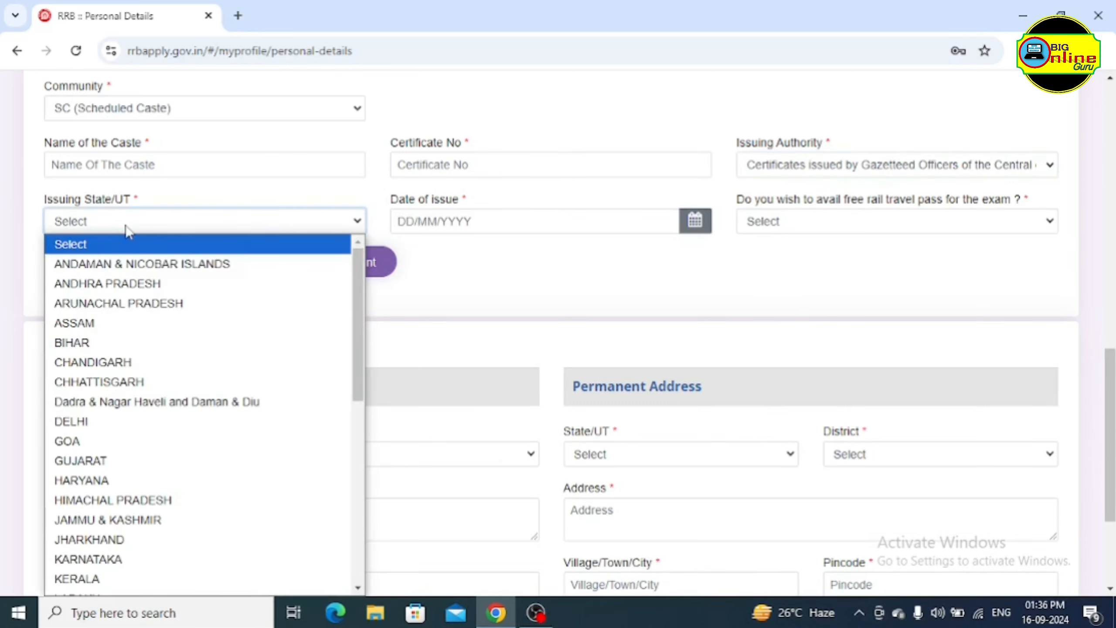
pyautogui.scroll(-3, 169, 480)
pyautogui.scroll(-3, 167, 519)
pyautogui.click(169, 524)
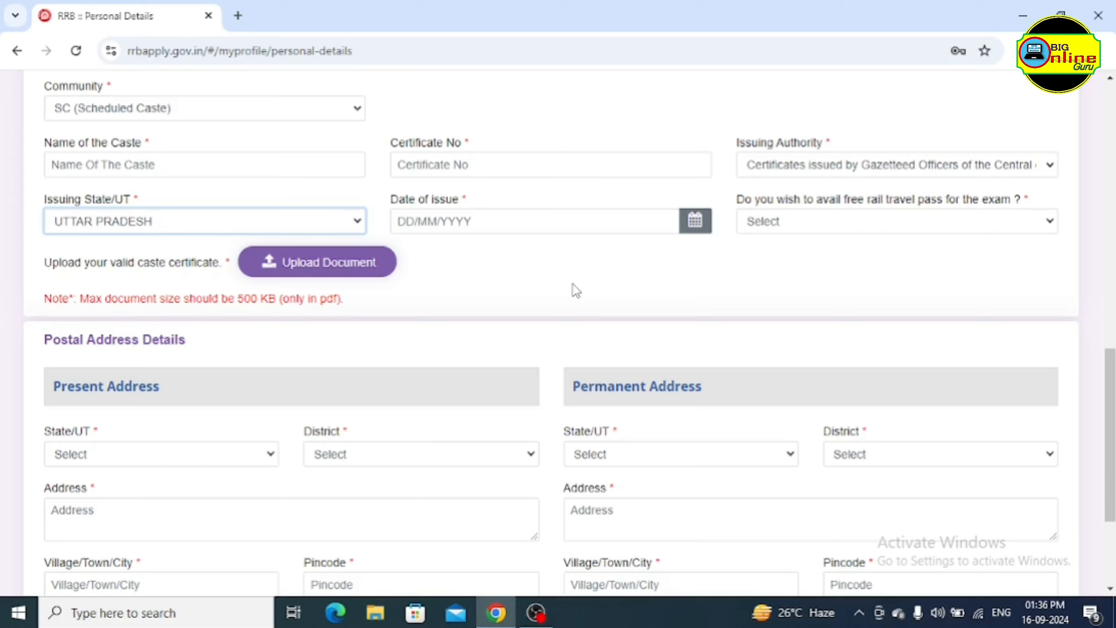
pyautogui.click(695, 220)
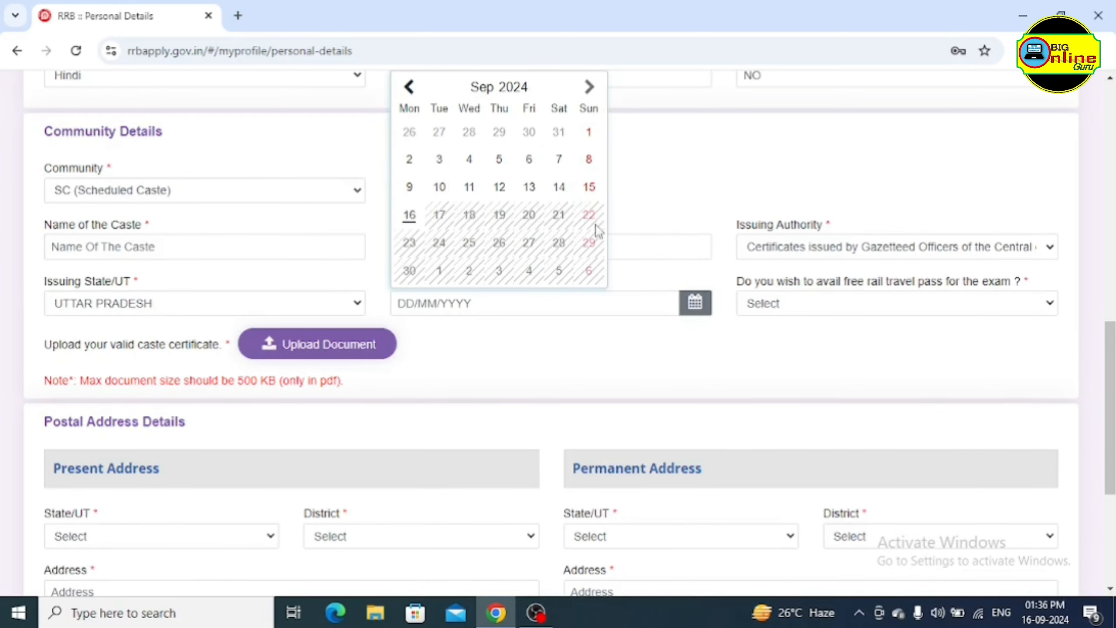
pyautogui.click(564, 328)
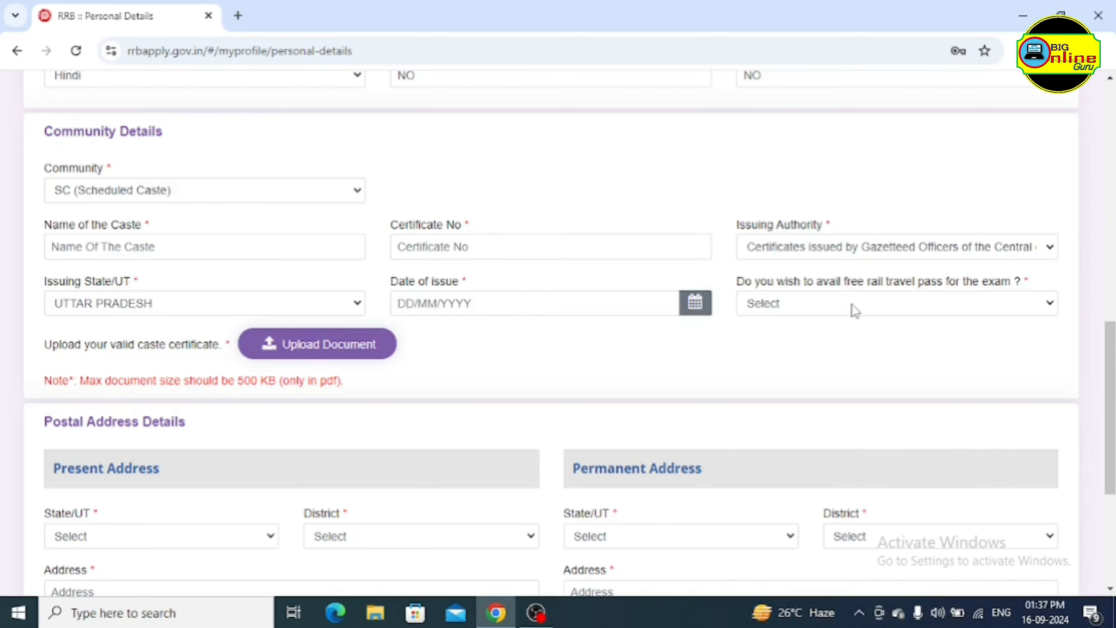
# Answer Yes to the free rail travel pass question
pyautogui.click(818, 307)
pyautogui.click(767, 345)
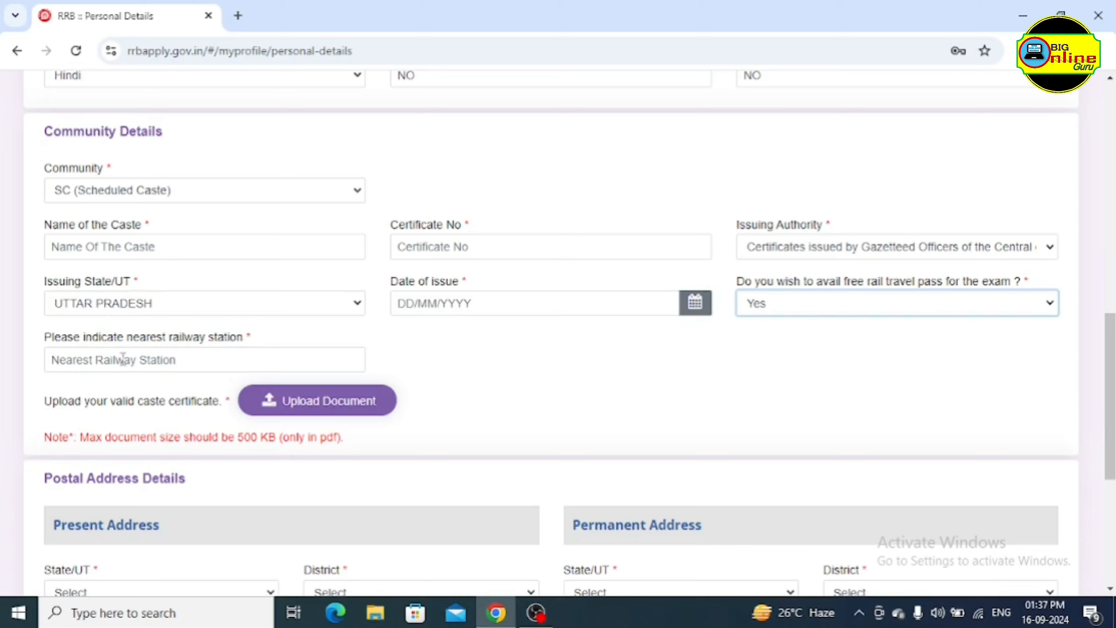
pyautogui.click(122, 358)
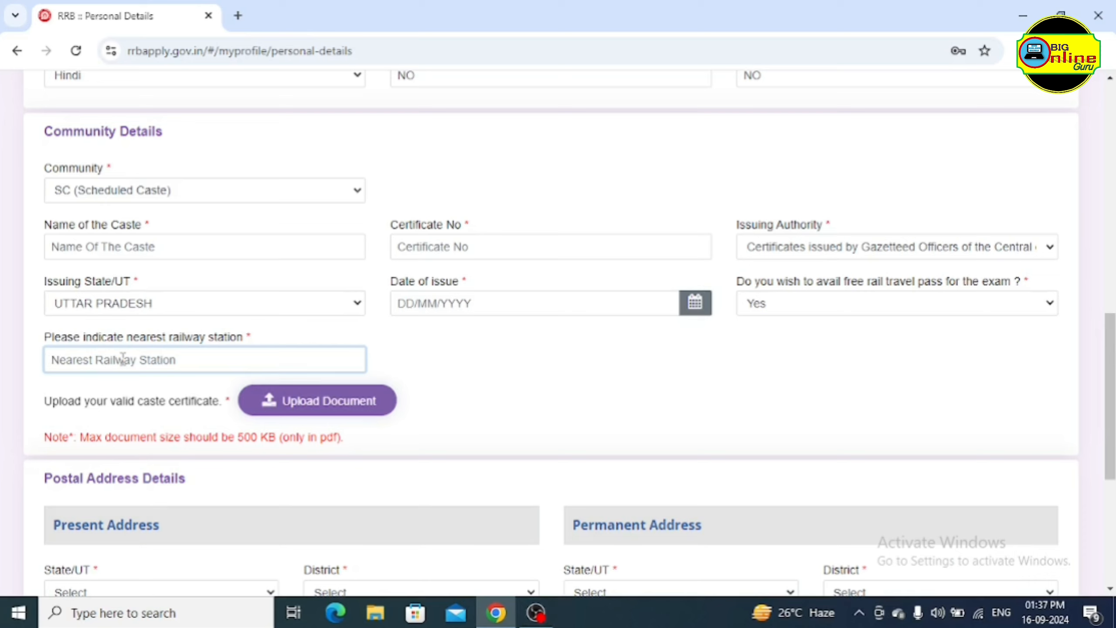
pyautogui.click(811, 313)
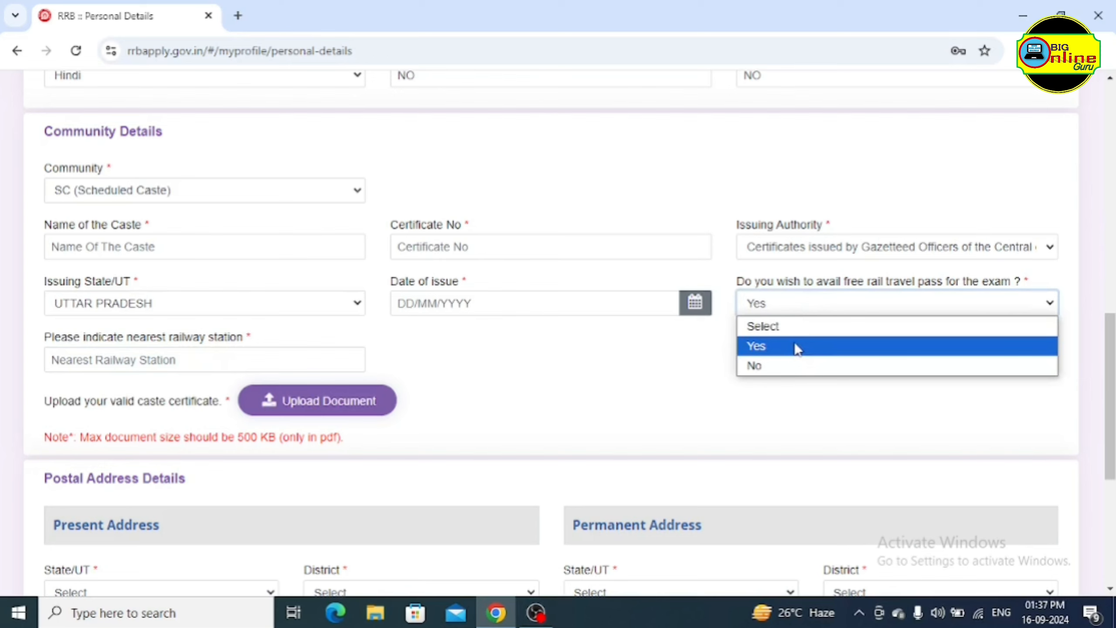
pyautogui.click(167, 370)
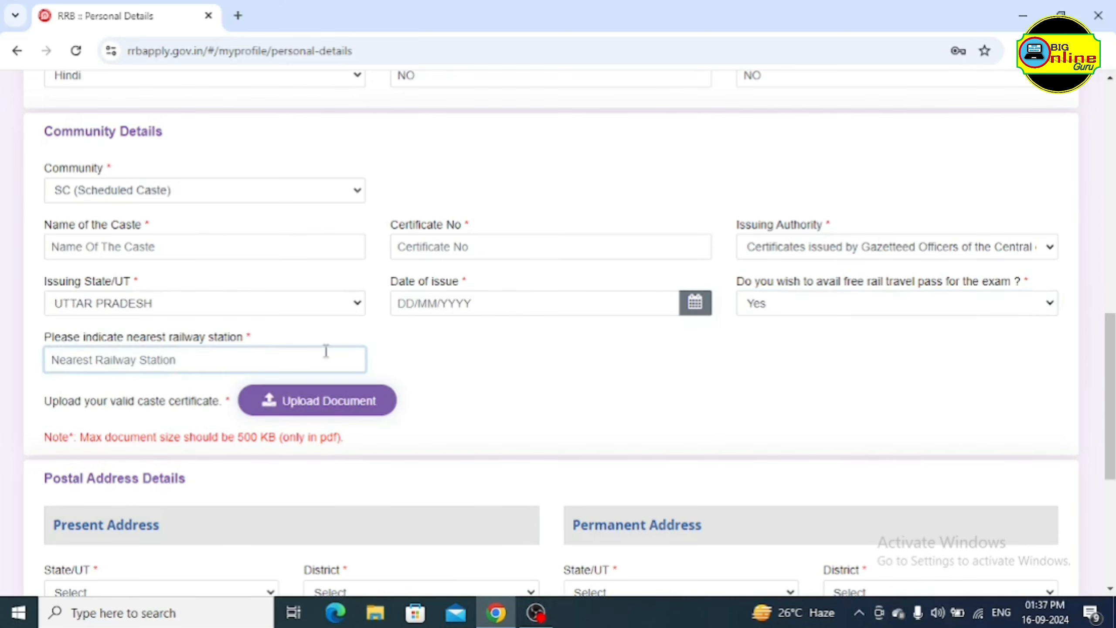
pyautogui.scroll(-3, 463, 362)
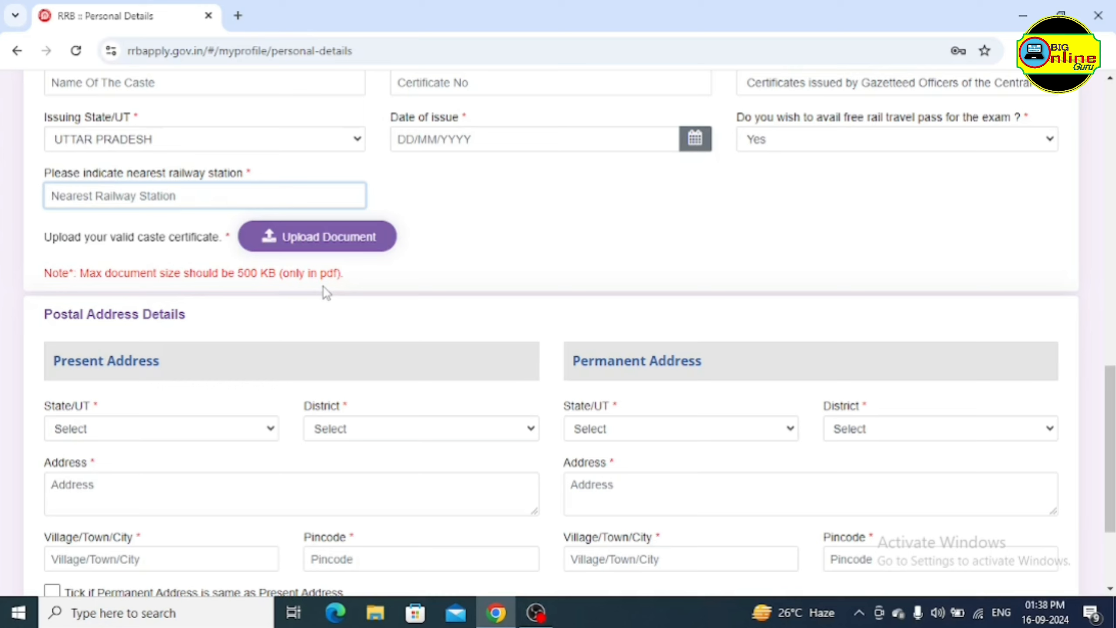
# Upload the CV PDF from Downloads as the caste certificate and save it
pyautogui.click(314, 240)
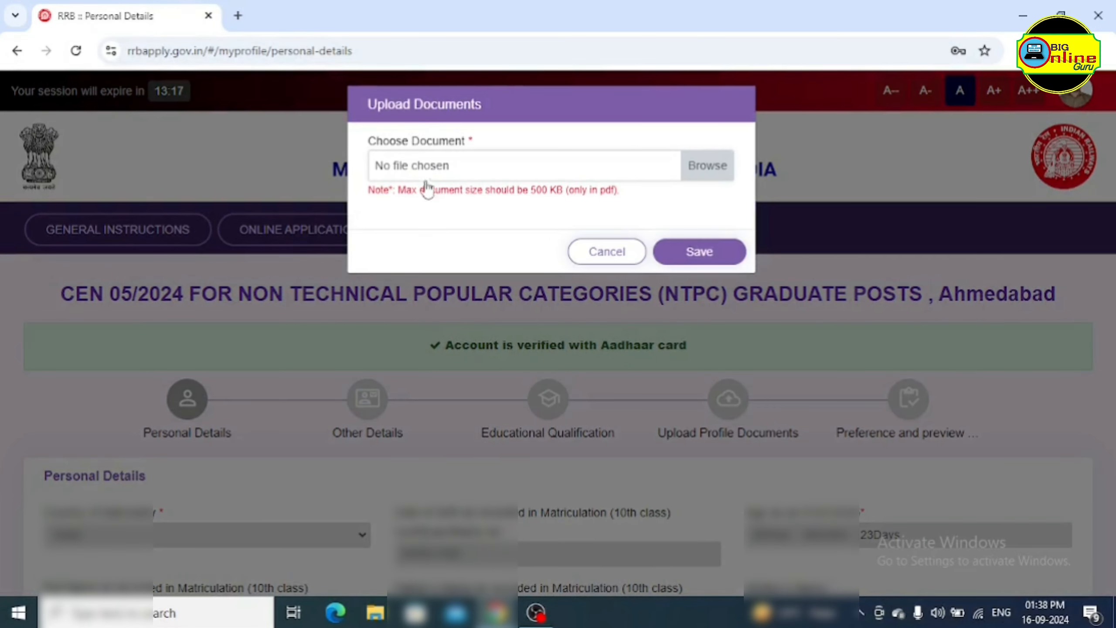
pyautogui.click(479, 169)
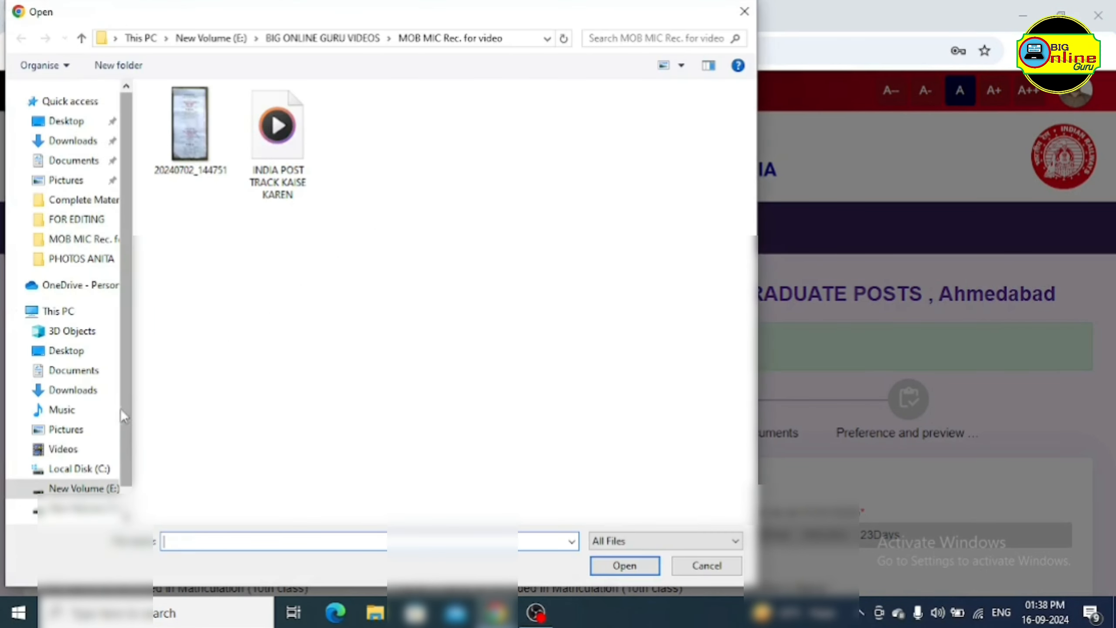
pyautogui.click(74, 390)
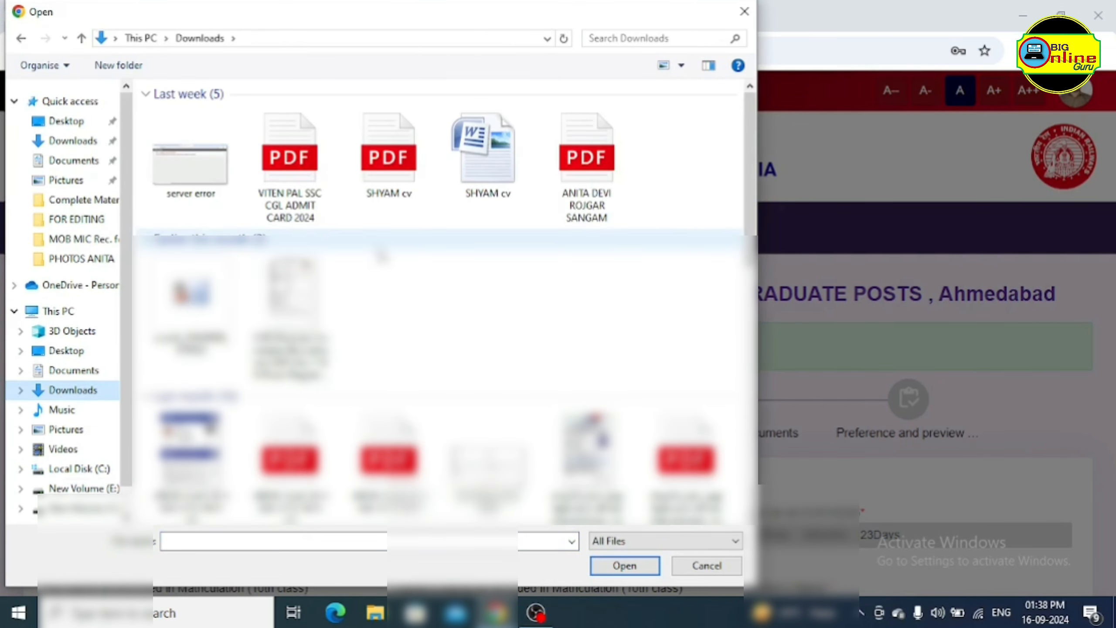
pyautogui.click(393, 185)
pyautogui.click(628, 568)
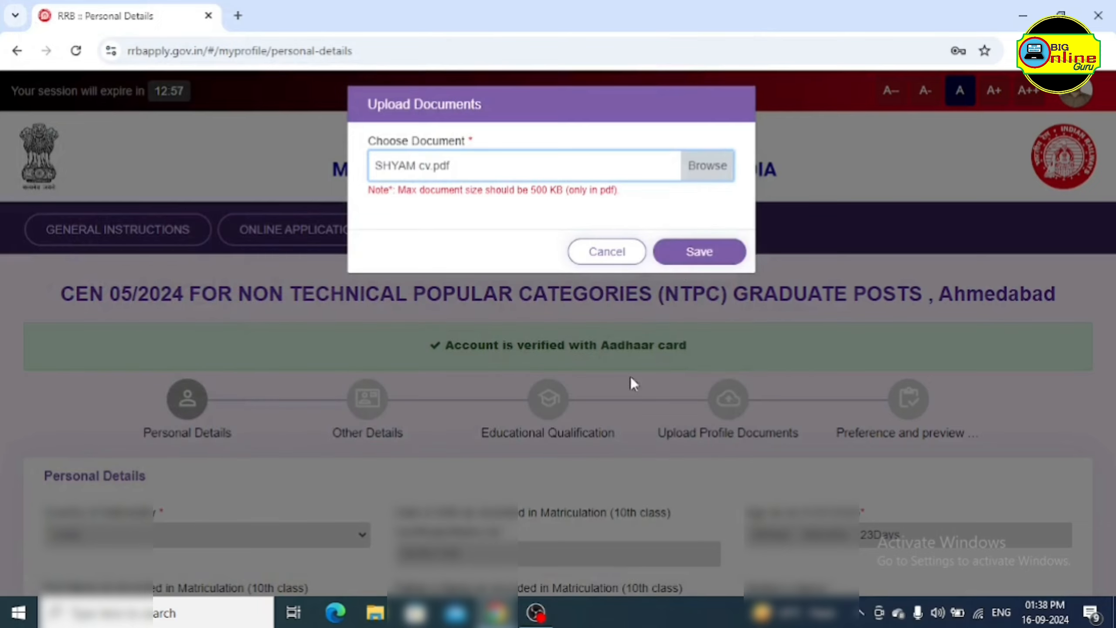
pyautogui.click(701, 254)
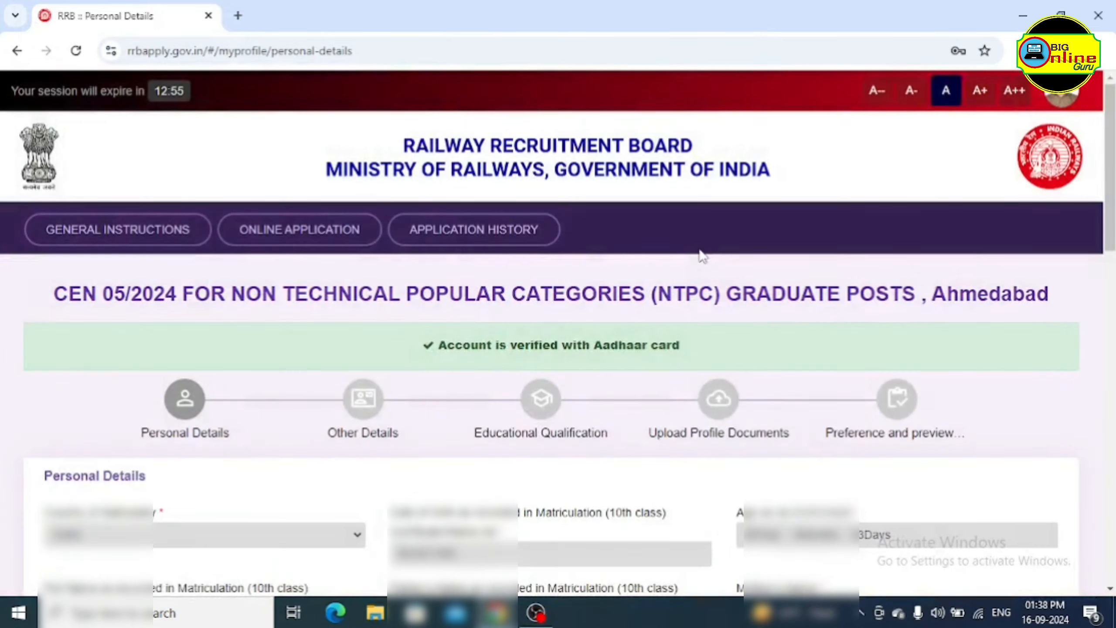
# Change Community to OBC (Other Backward Classes) and accept the reservation notice
pyautogui.scroll(-10, 442, 303)
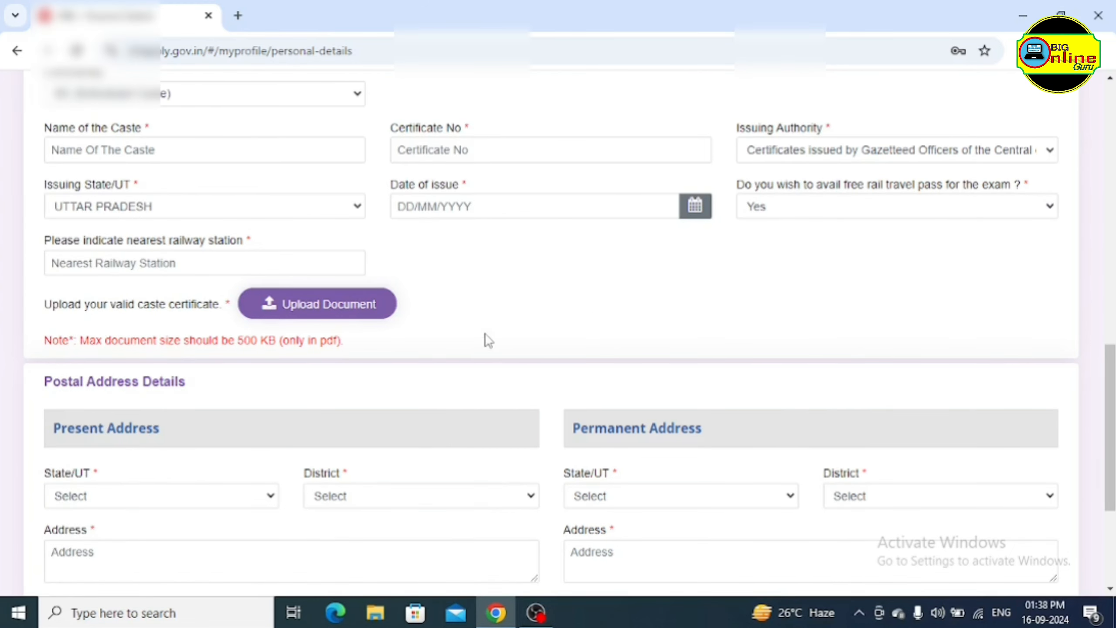
pyautogui.scroll(3, 488, 341)
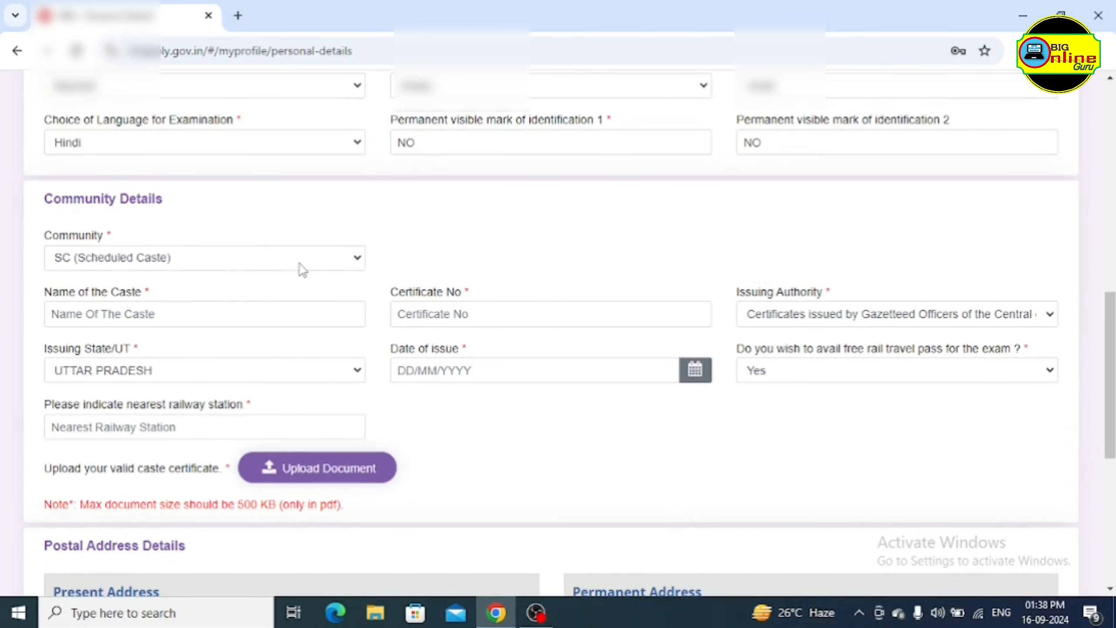
pyautogui.click(303, 266)
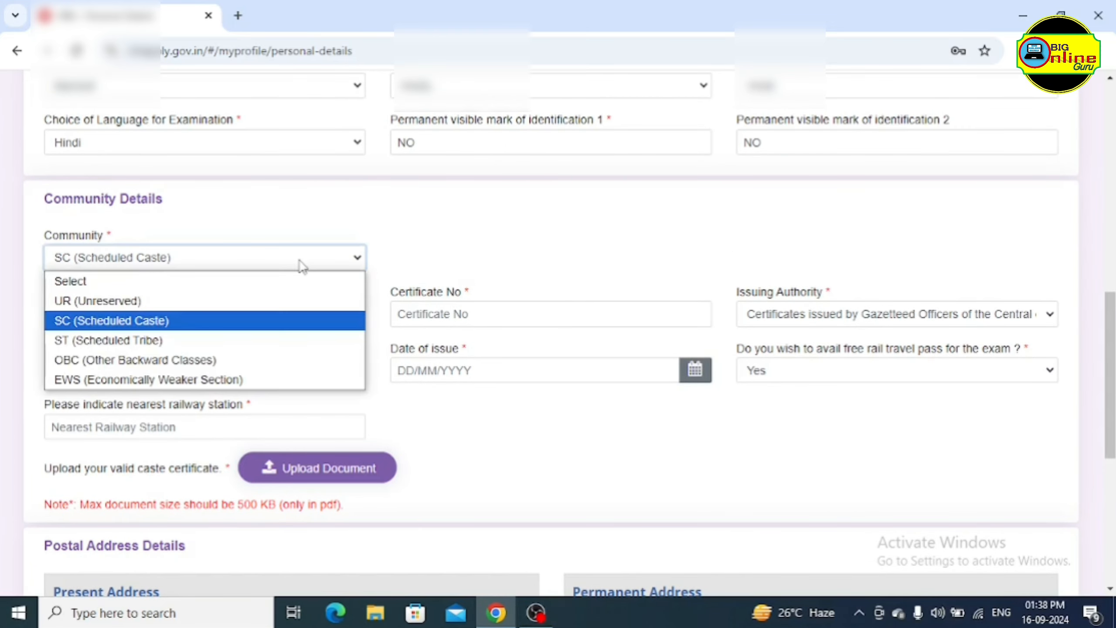
pyautogui.click(220, 361)
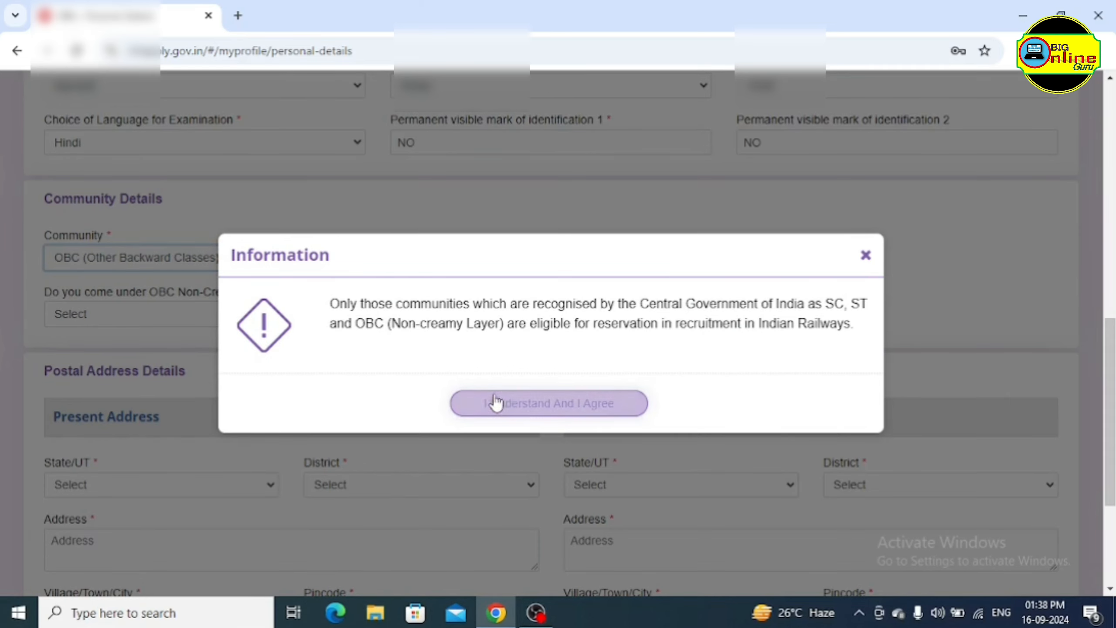
pyautogui.click(540, 408)
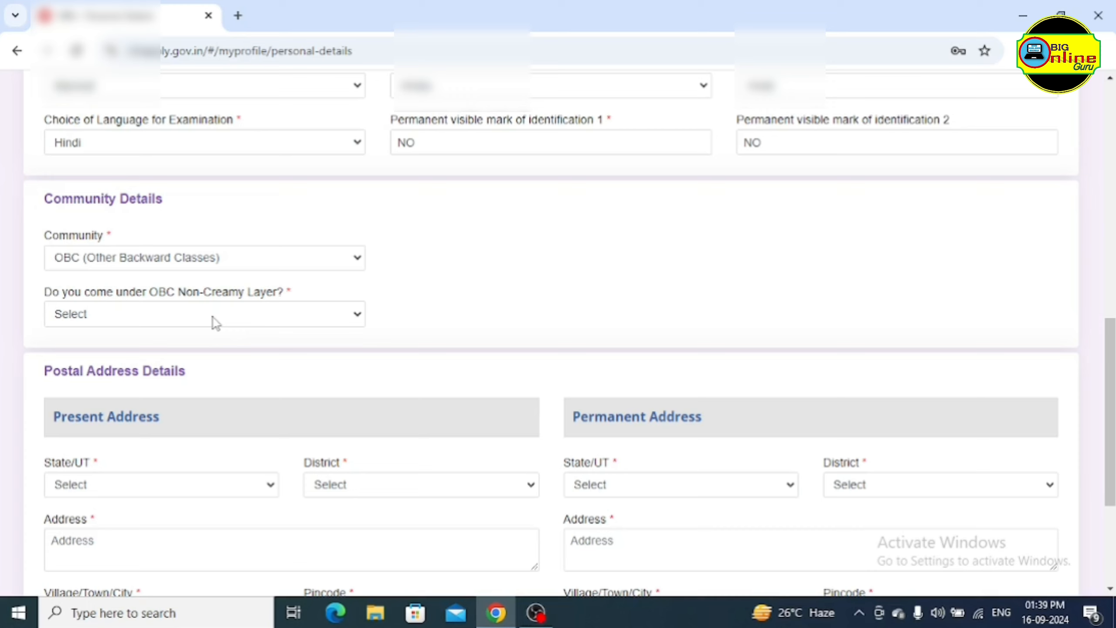
# Answer Yes to the OBC Non-Creamy Layer question and accept the OBC-NCL certificate notice
pyautogui.click(212, 318)
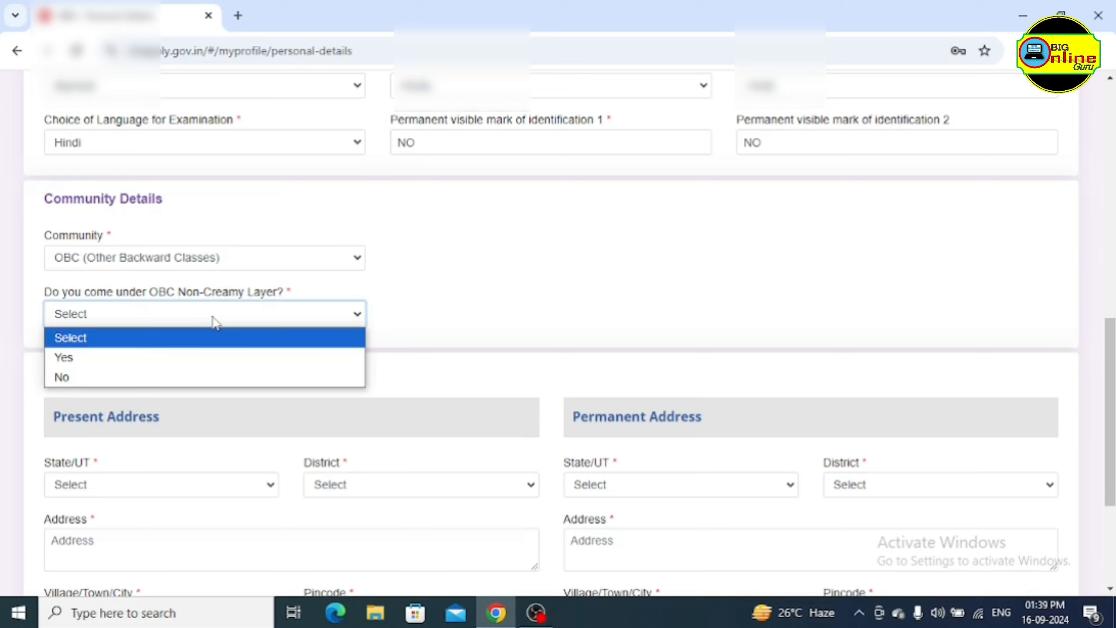
pyautogui.click(185, 359)
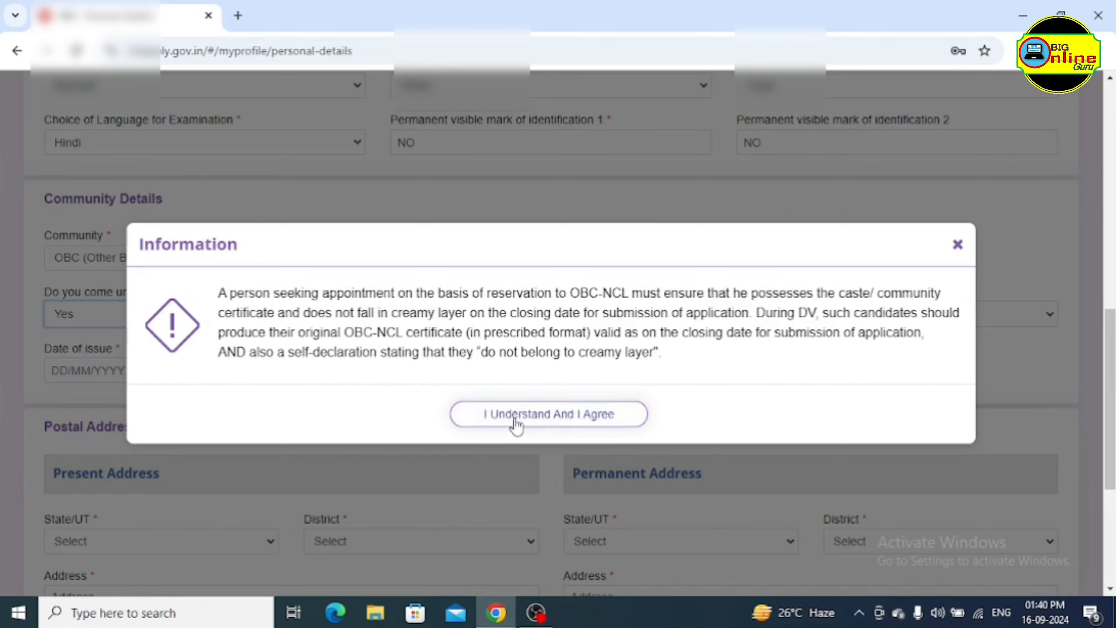
pyautogui.click(548, 417)
pyautogui.scroll(1, 543, 415)
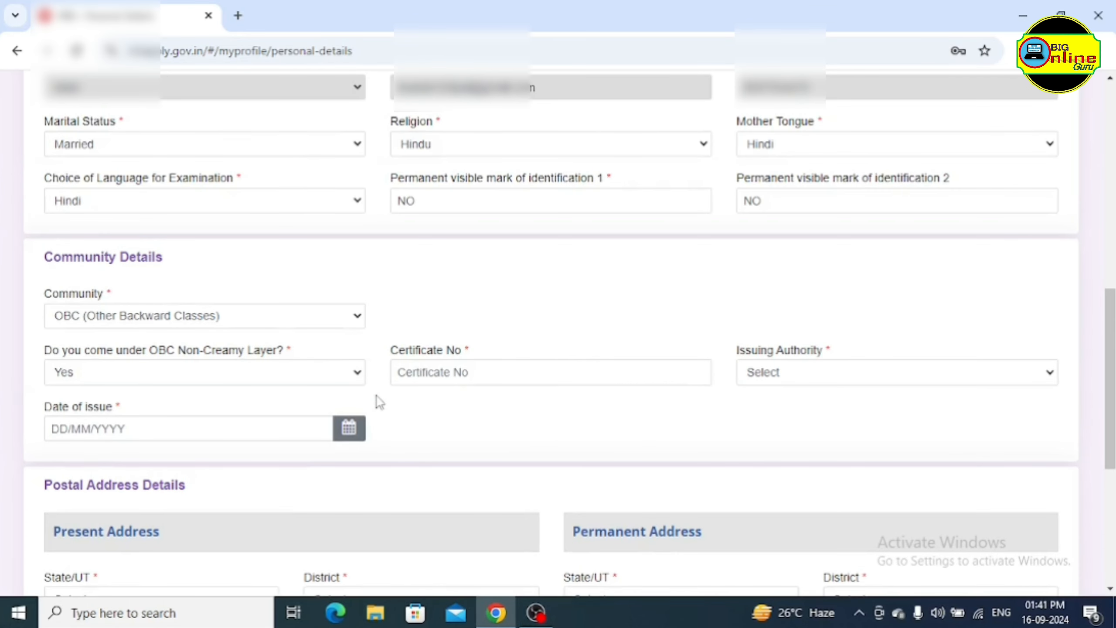
# Give the OBC certificate Tehsildar as issuing authority and UTTAR PRADESH as issuing state
pyautogui.click(486, 372)
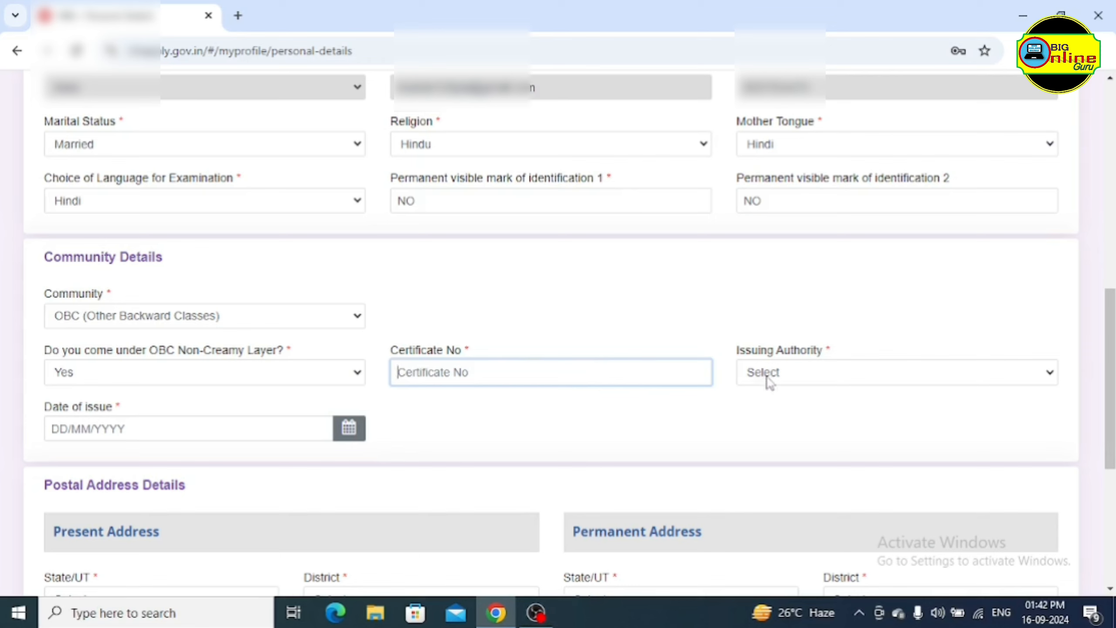
pyautogui.click(800, 373)
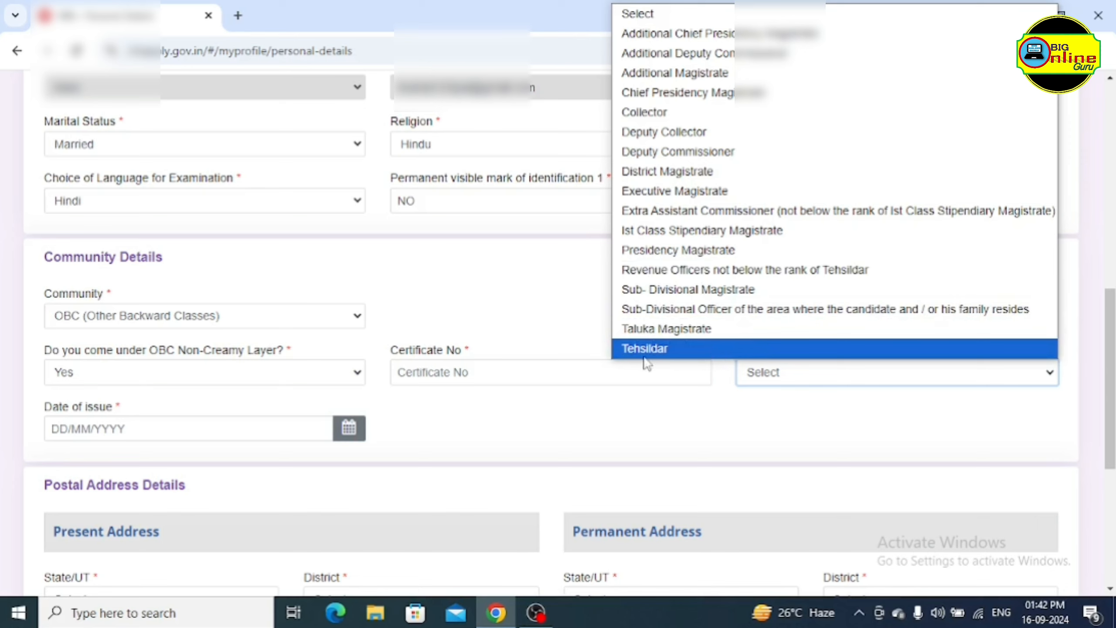
pyautogui.click(684, 349)
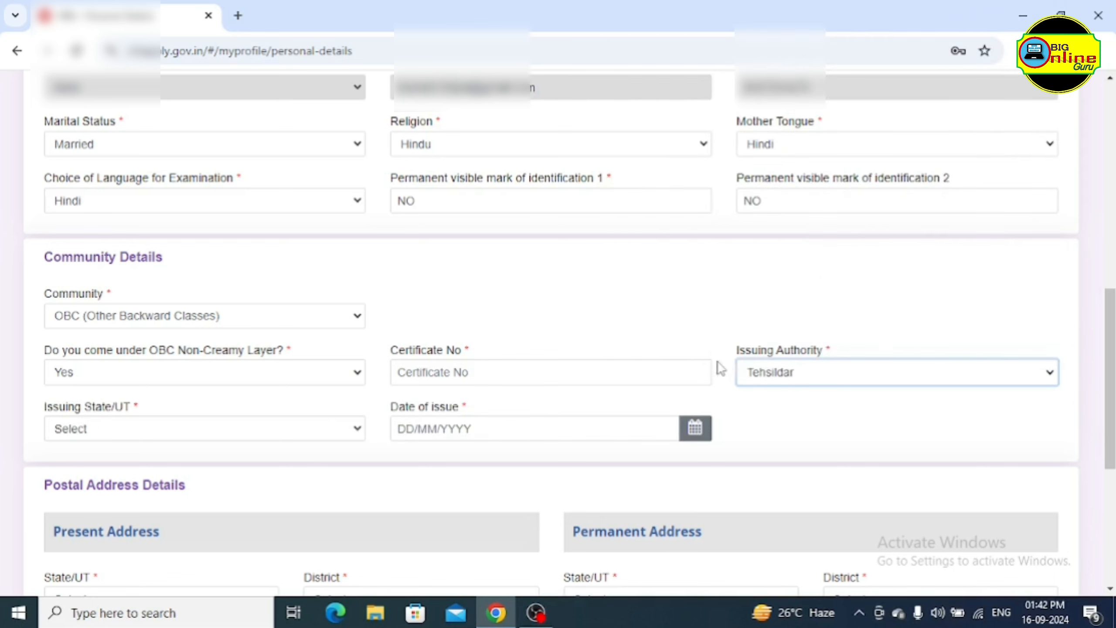
pyautogui.click(151, 431)
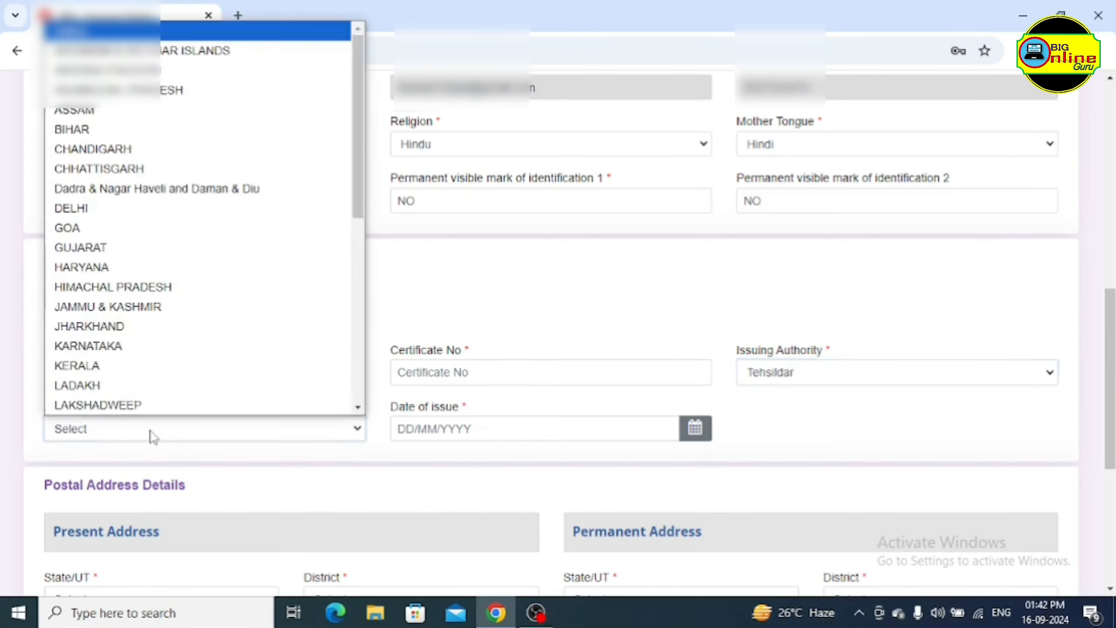
pyautogui.scroll(-5, 189, 259)
pyautogui.click(175, 372)
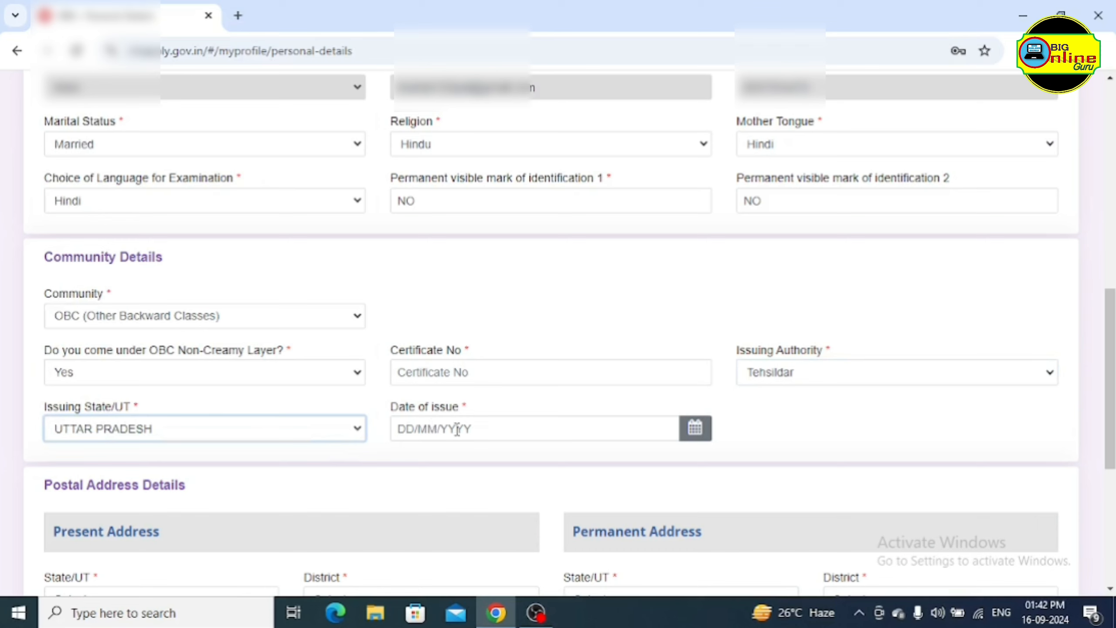
pyautogui.click(694, 430)
pyautogui.click(643, 264)
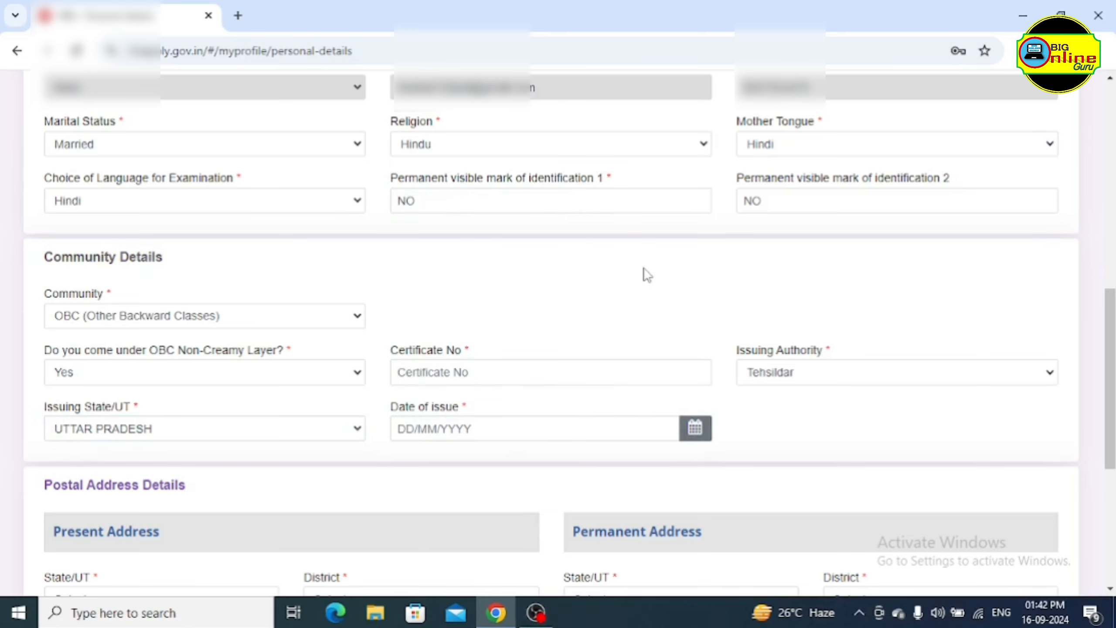
# Set the present address state to UTTAR PRADESH and district to Agra
pyautogui.scroll(-7, 393, 353)
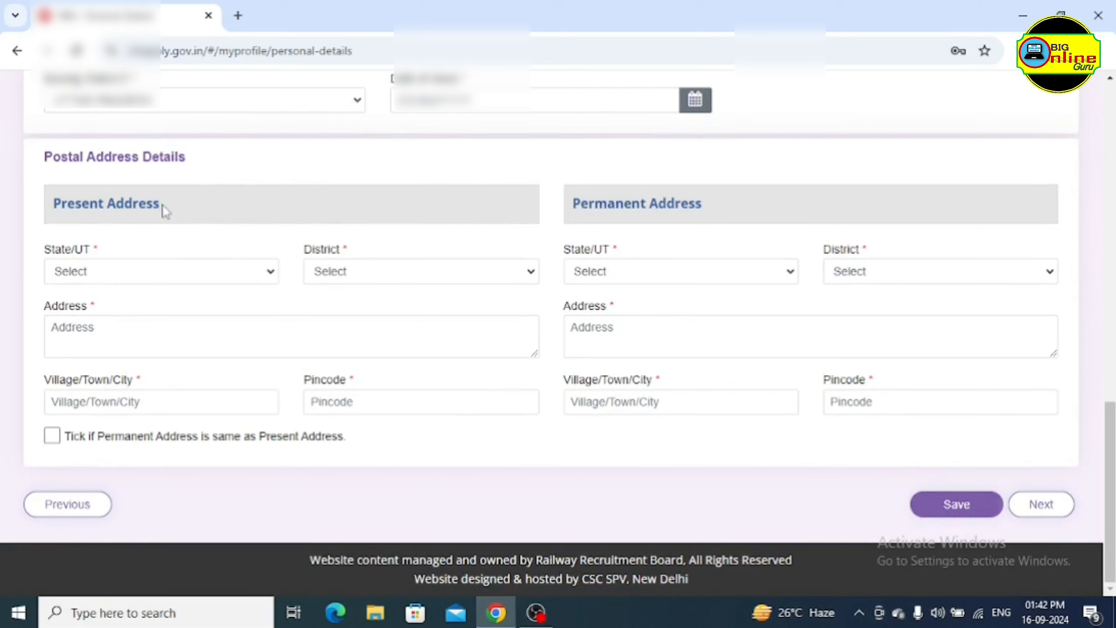
pyautogui.click(207, 273)
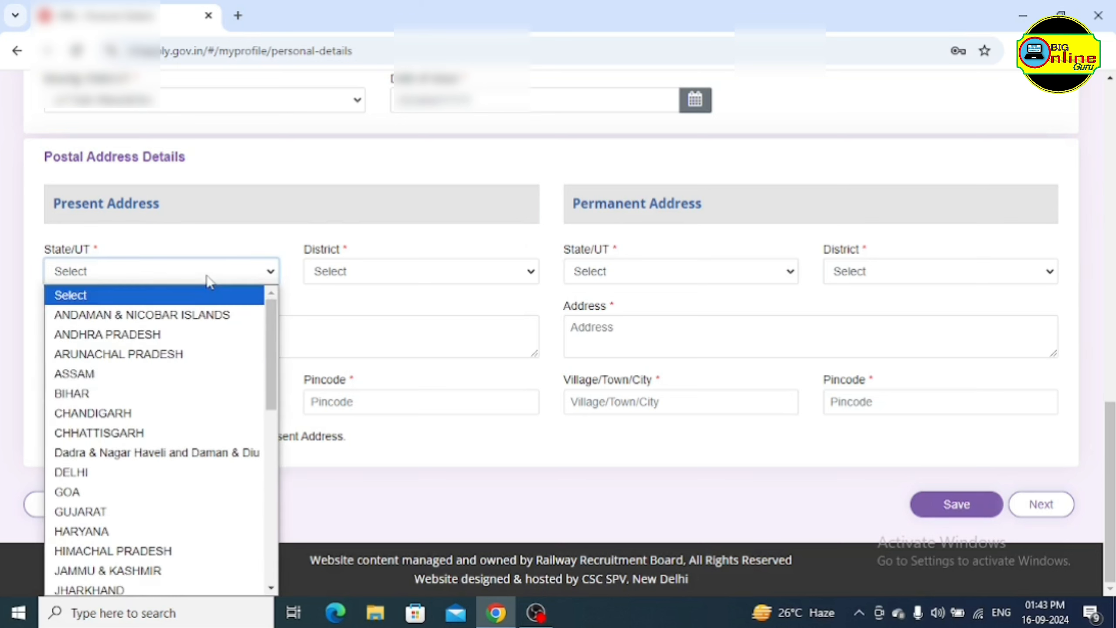
pyautogui.scroll(-8, 187, 485)
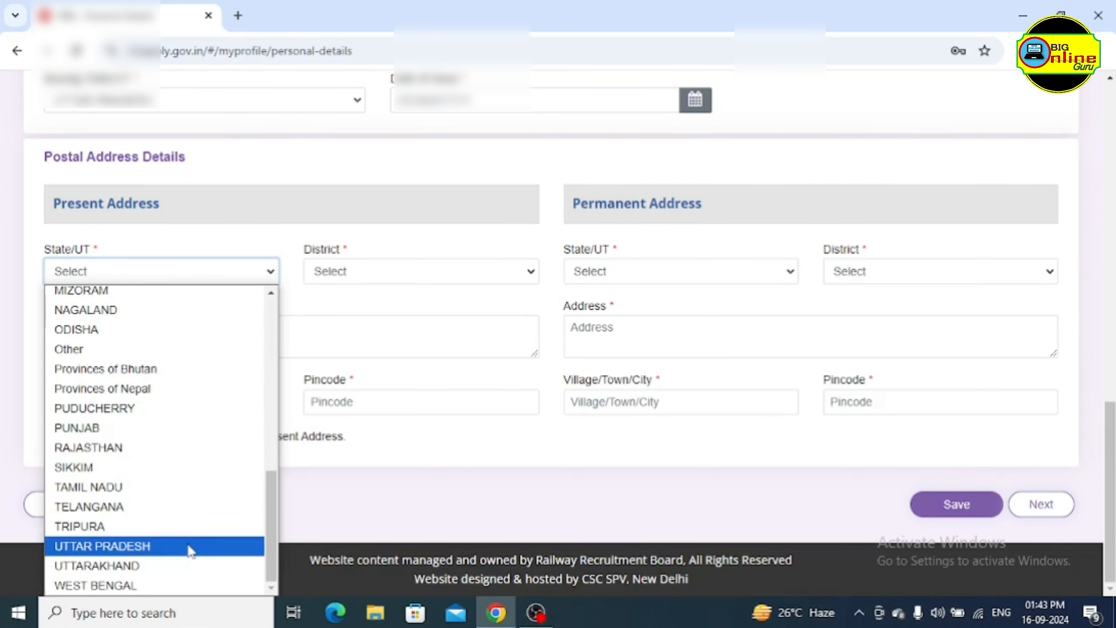
pyautogui.click(187, 546)
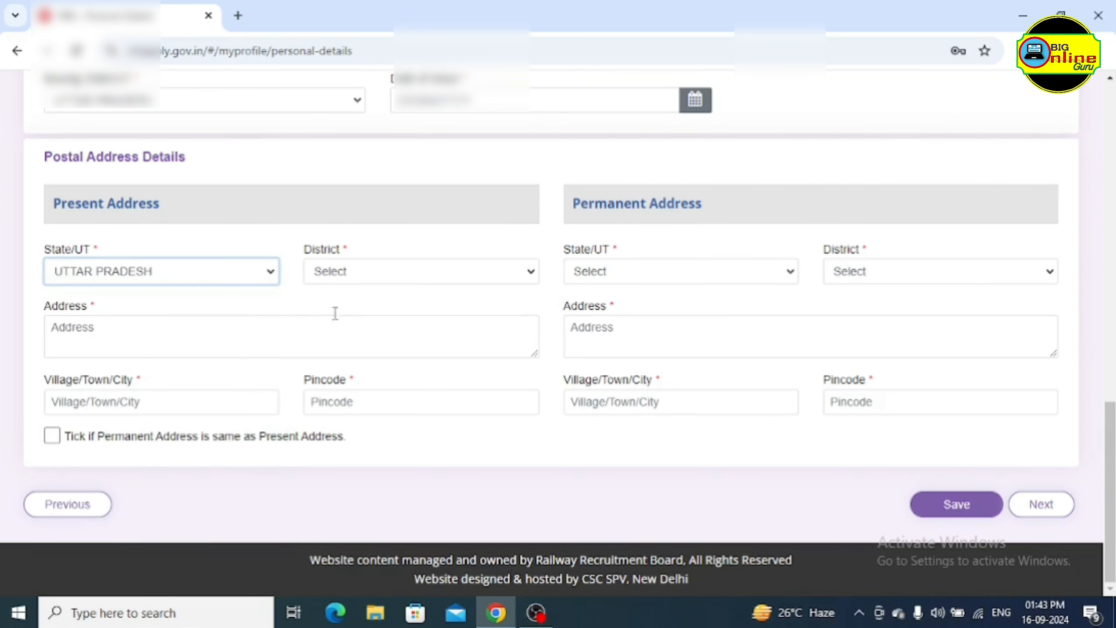
pyautogui.click(380, 279)
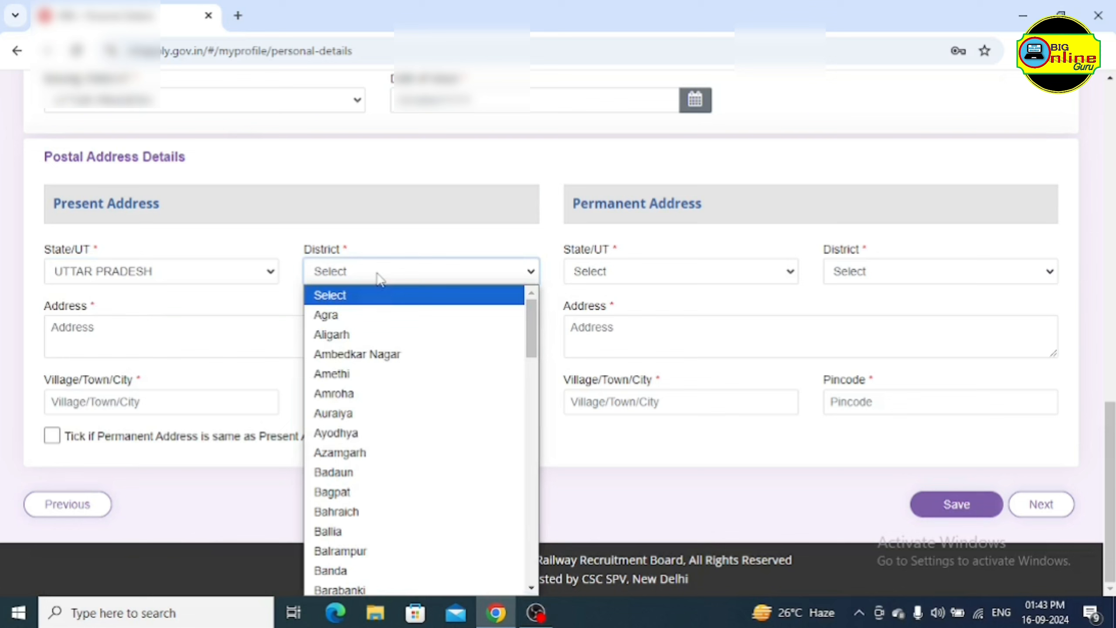
pyautogui.click(427, 326)
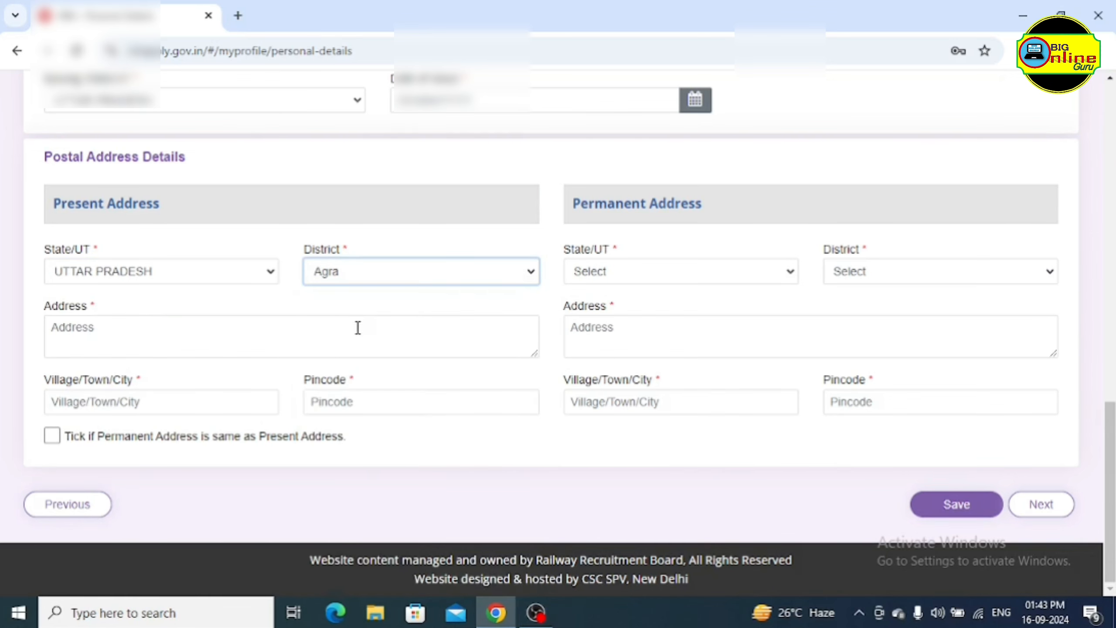
# Paste the present street address and fill in the village/town and pincode
pyautogui.click(115, 333)
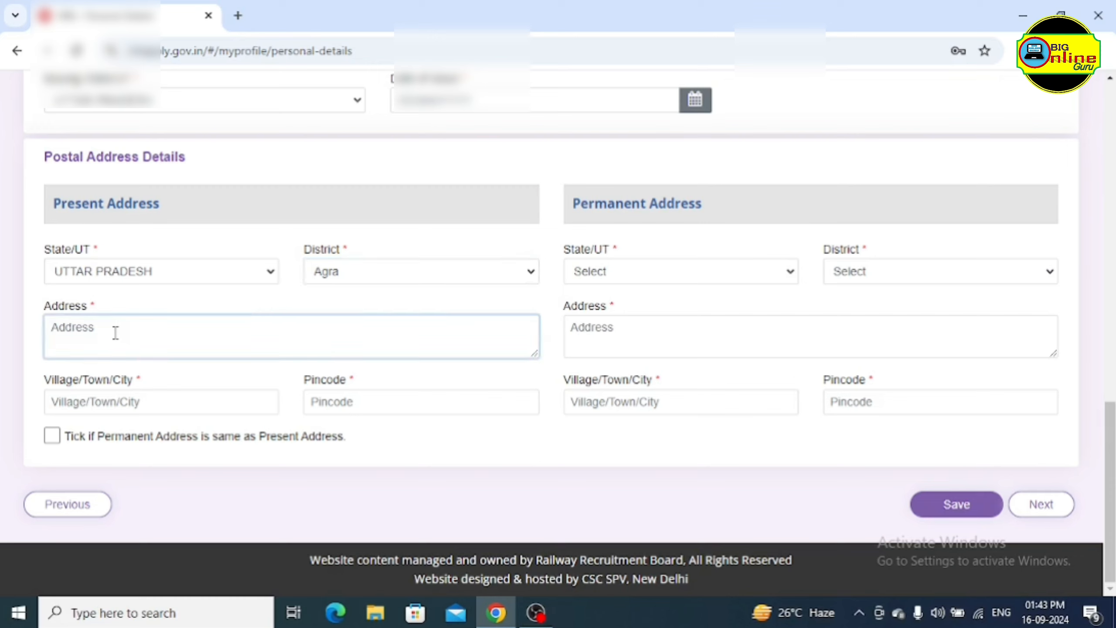
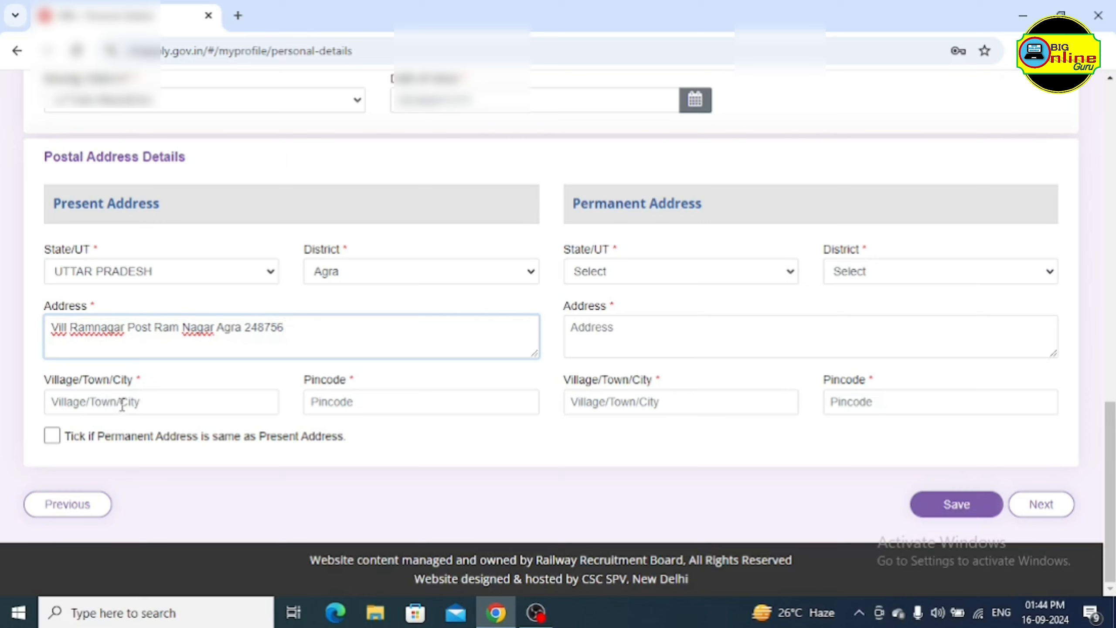
pyautogui.click(137, 401)
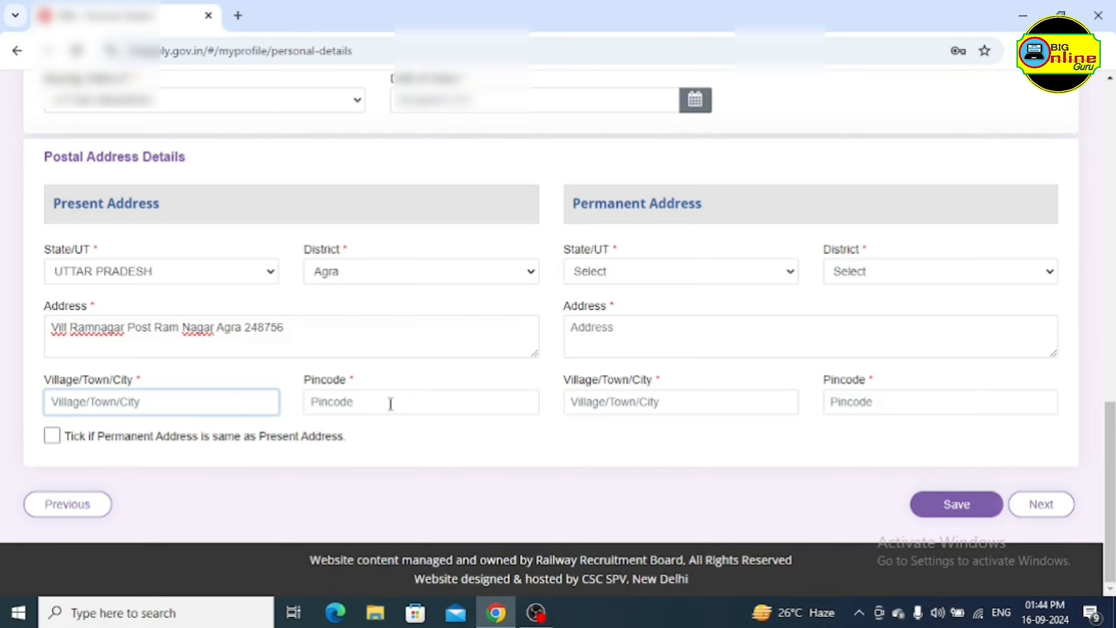
pyautogui.click(398, 405)
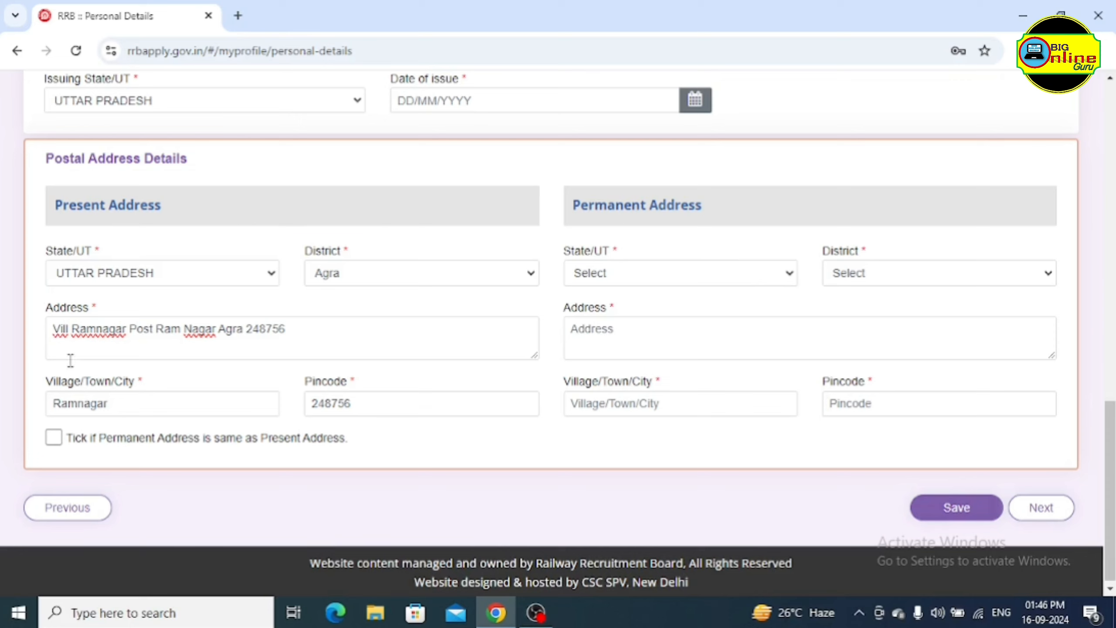
# Copy the present address to the permanent address, save Personal Details, and continue to Other Details
pyautogui.click(54, 443)
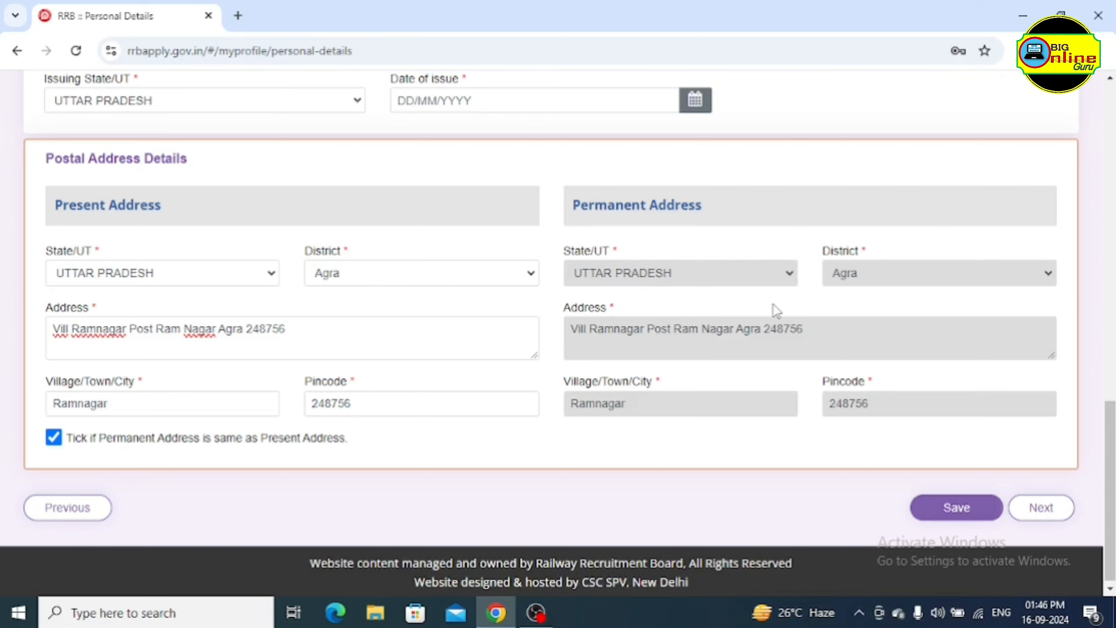
pyautogui.scroll(-1, 781, 334)
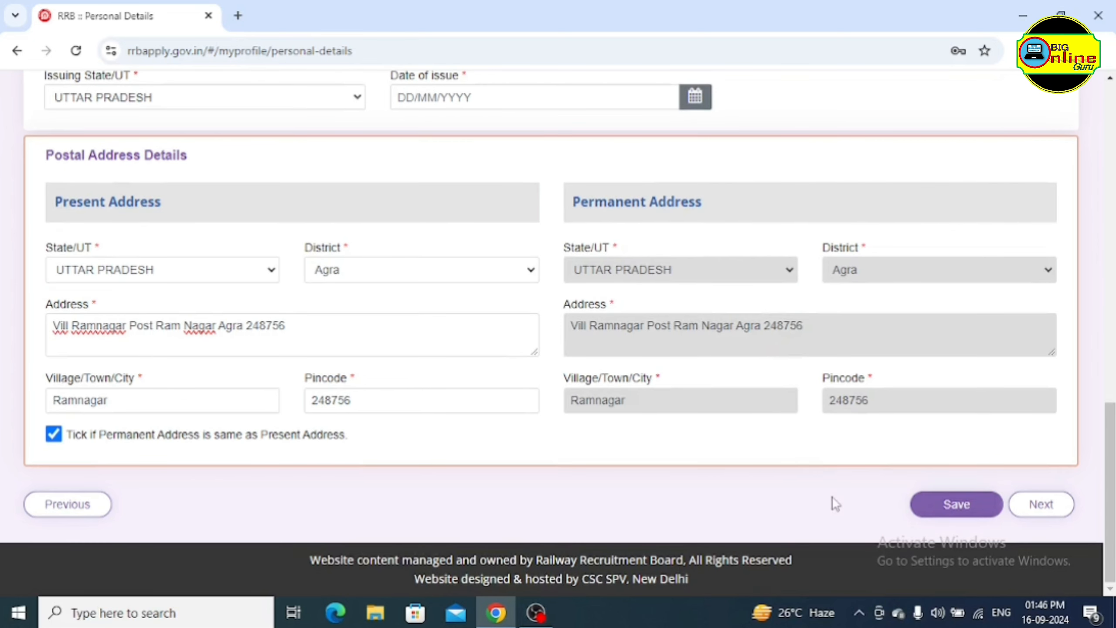
pyautogui.click(962, 510)
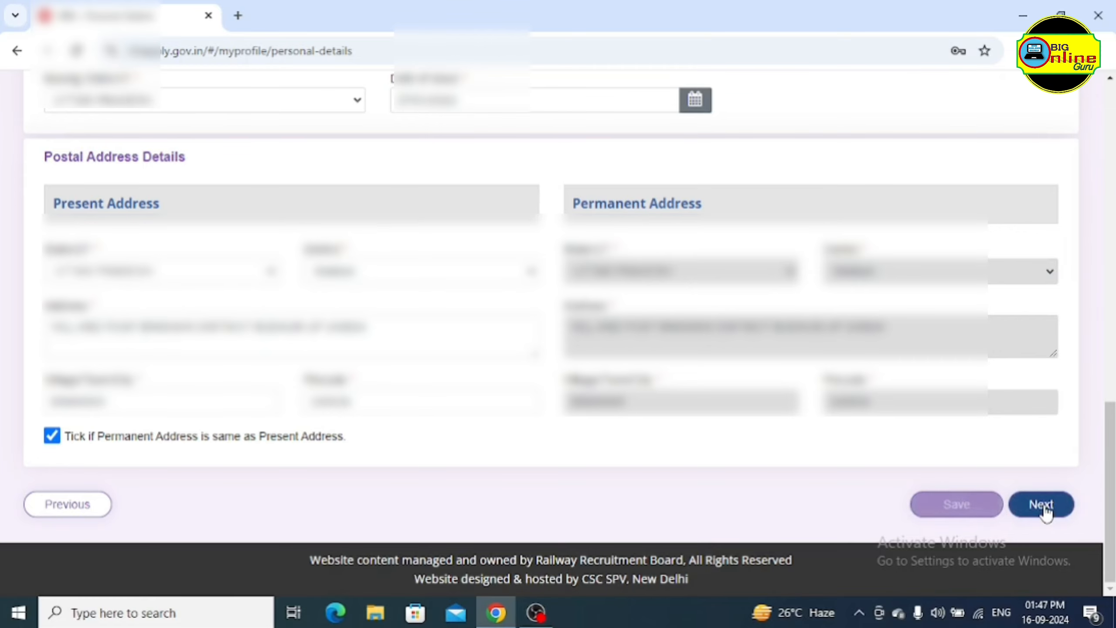
pyautogui.click(1042, 505)
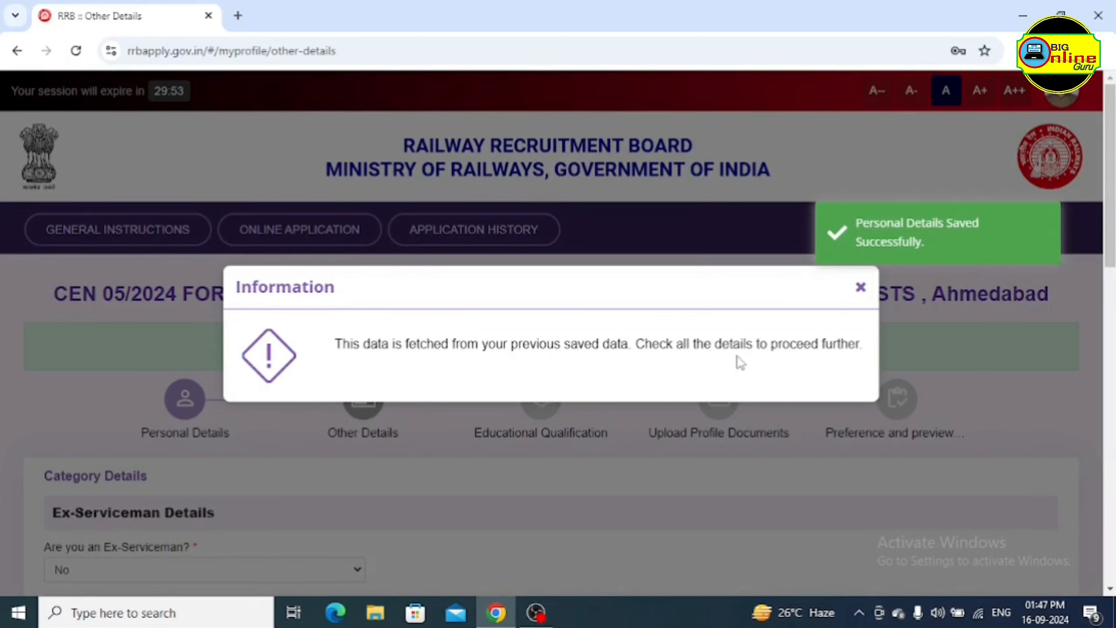
# Dismiss the saved-data notice and answer the Ex-Serviceman question No
pyautogui.click(861, 291)
pyautogui.scroll(-2, 492, 475)
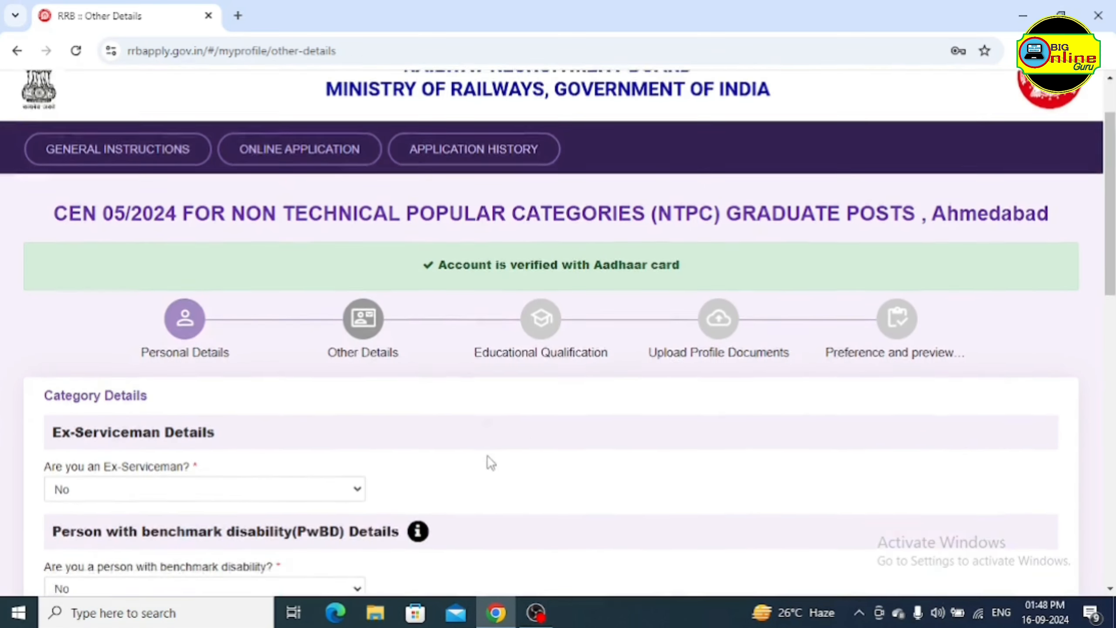
pyautogui.scroll(-4, 505, 453)
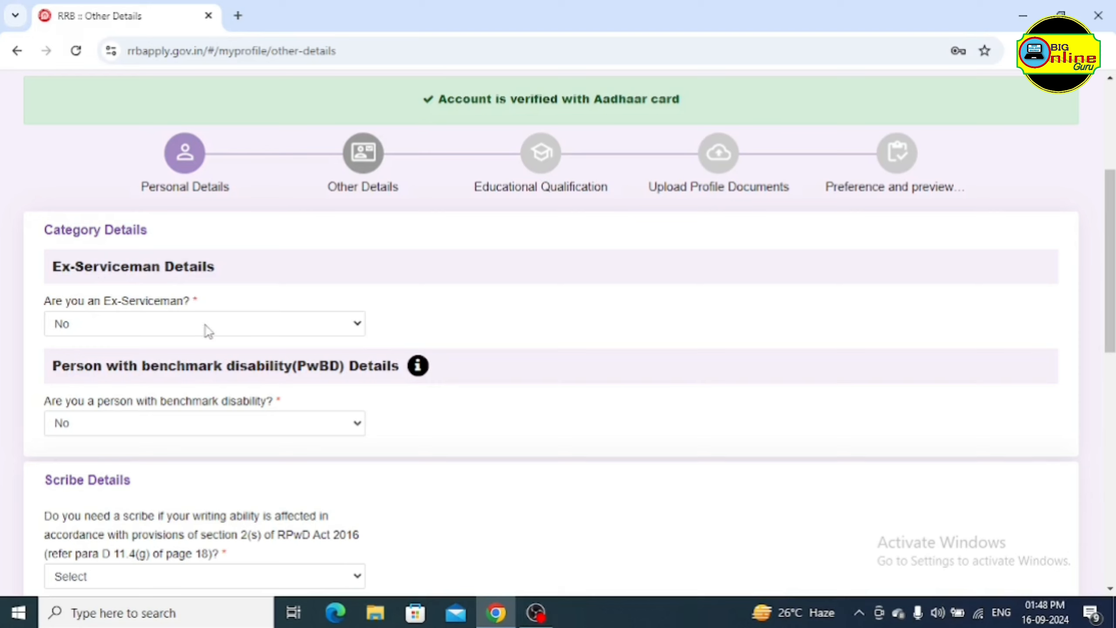
pyautogui.click(116, 325)
pyautogui.click(108, 366)
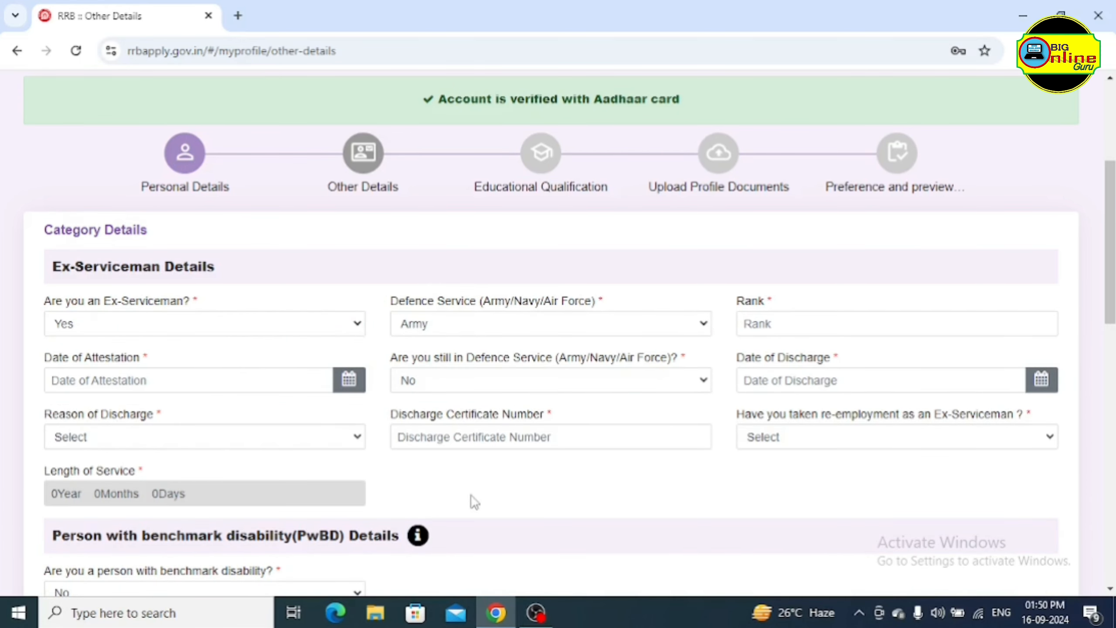
pyautogui.click(164, 334)
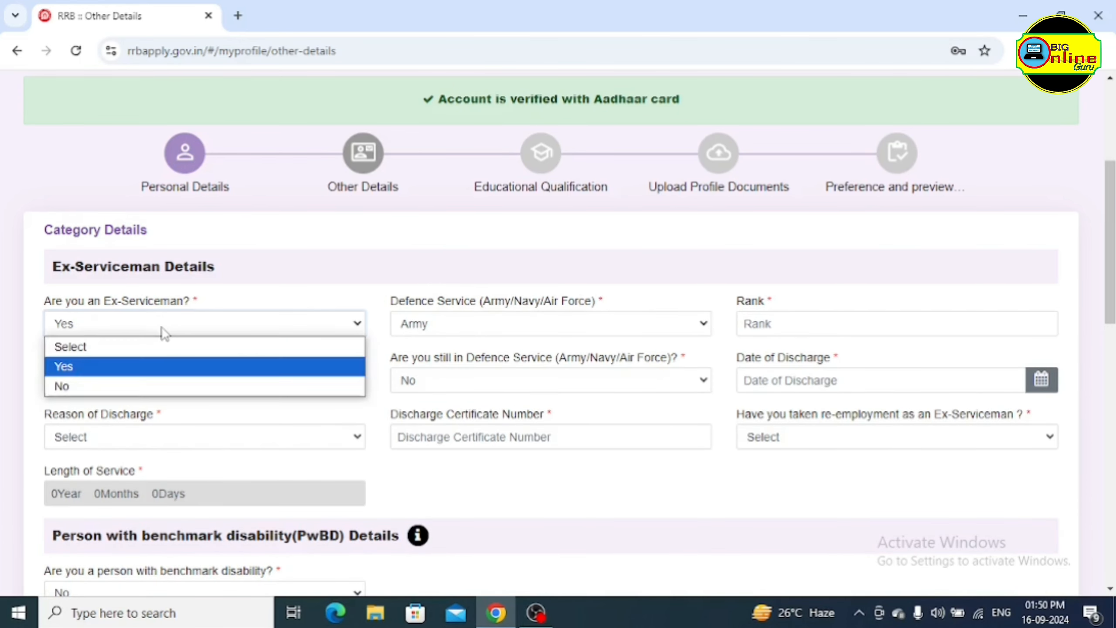
pyautogui.click(129, 383)
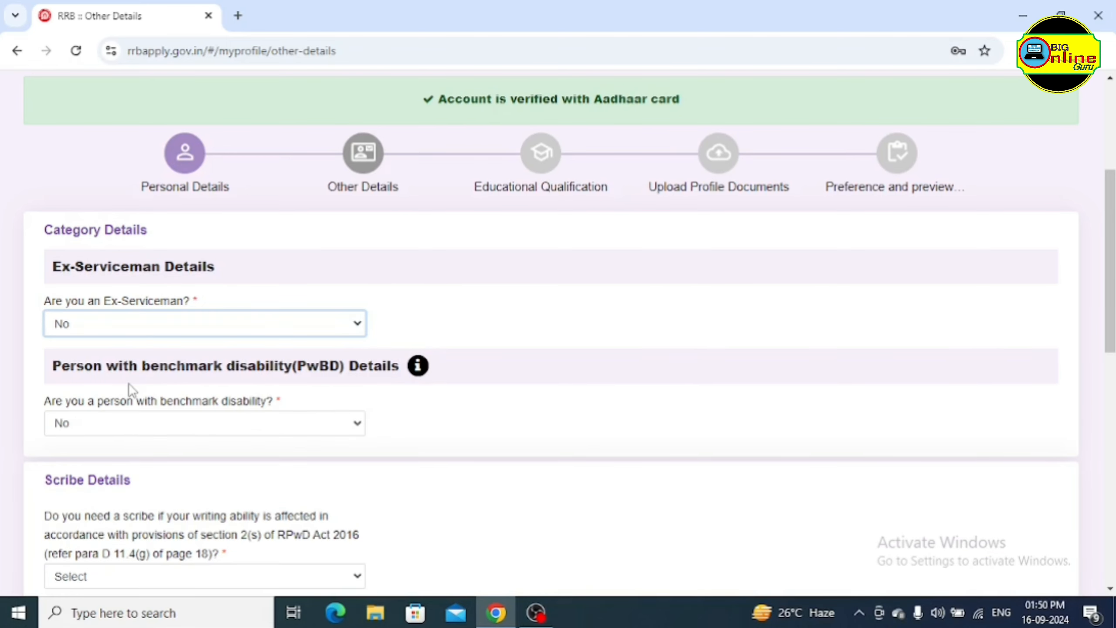
# Show the Select/Yes/No choices for the benchmark disability question
pyautogui.scroll(-2, 361, 393)
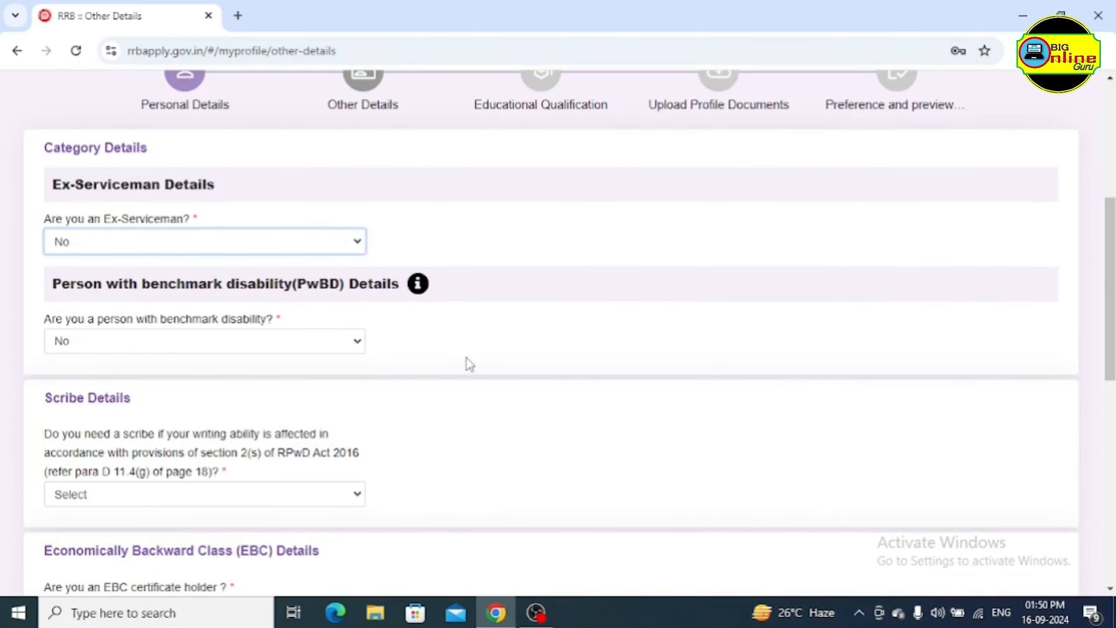
pyautogui.scroll(-2, 467, 358)
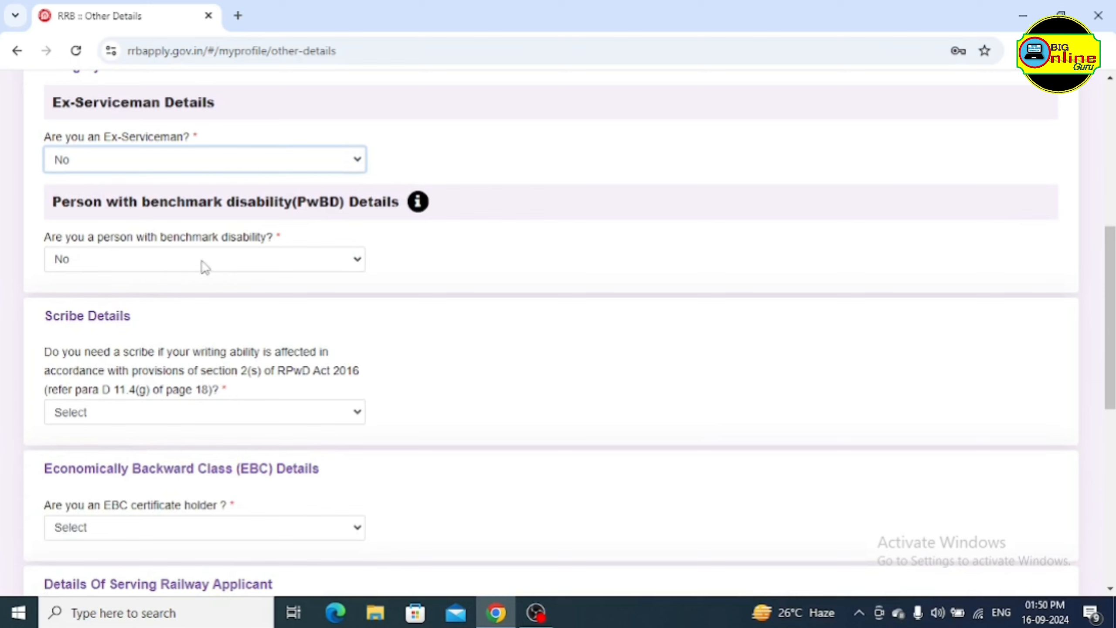
pyautogui.click(233, 263)
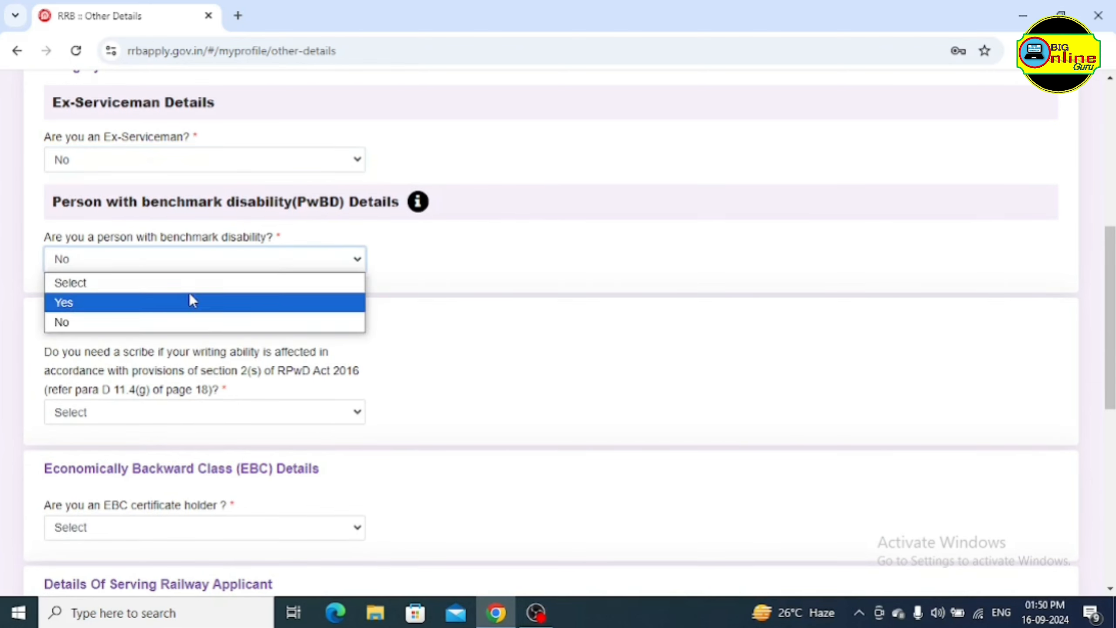
pyautogui.click(191, 302)
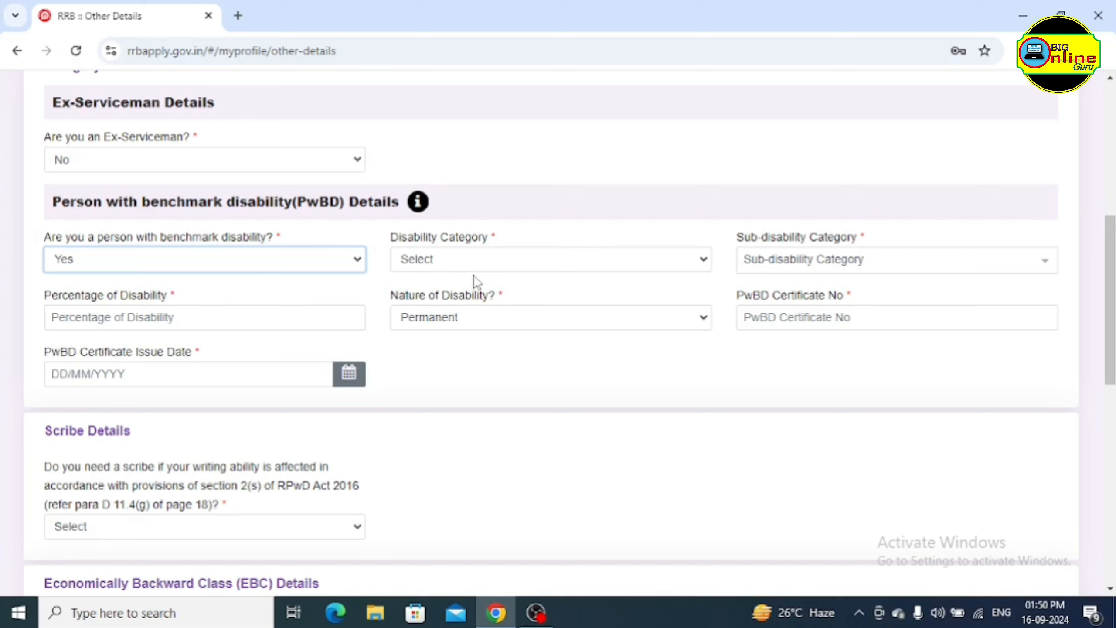
pyautogui.click(514, 263)
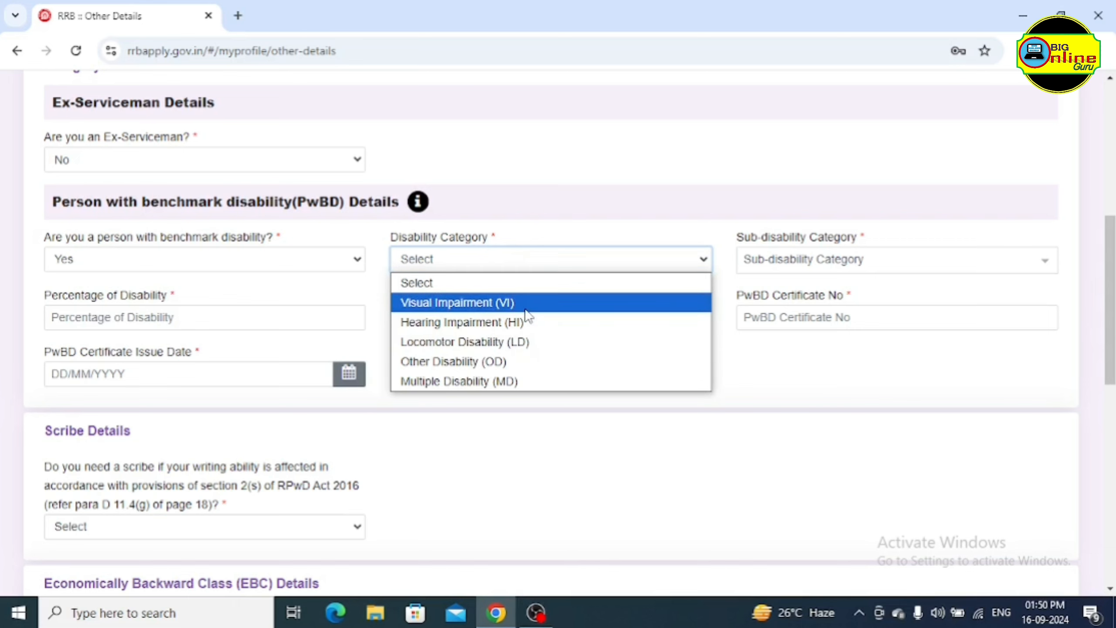
pyautogui.click(622, 308)
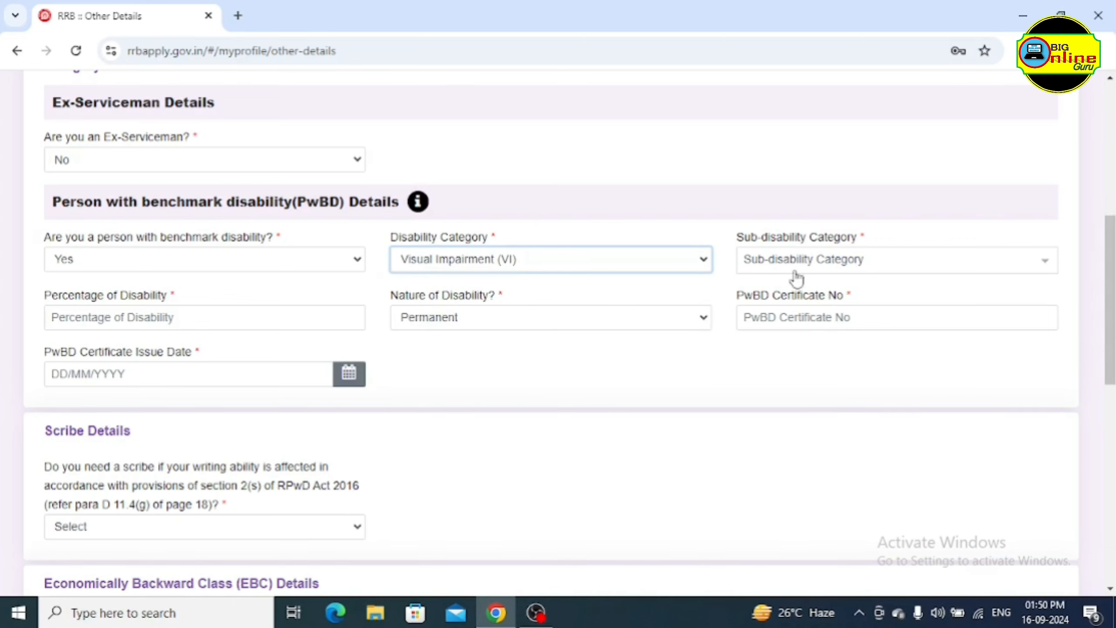
pyautogui.click(827, 263)
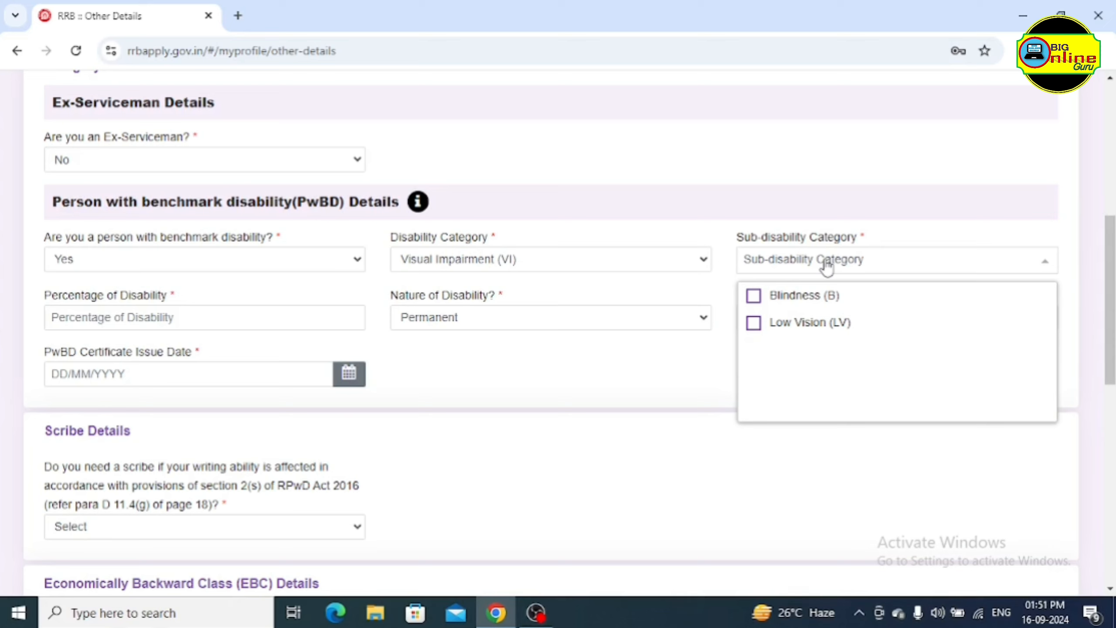
pyautogui.click(826, 265)
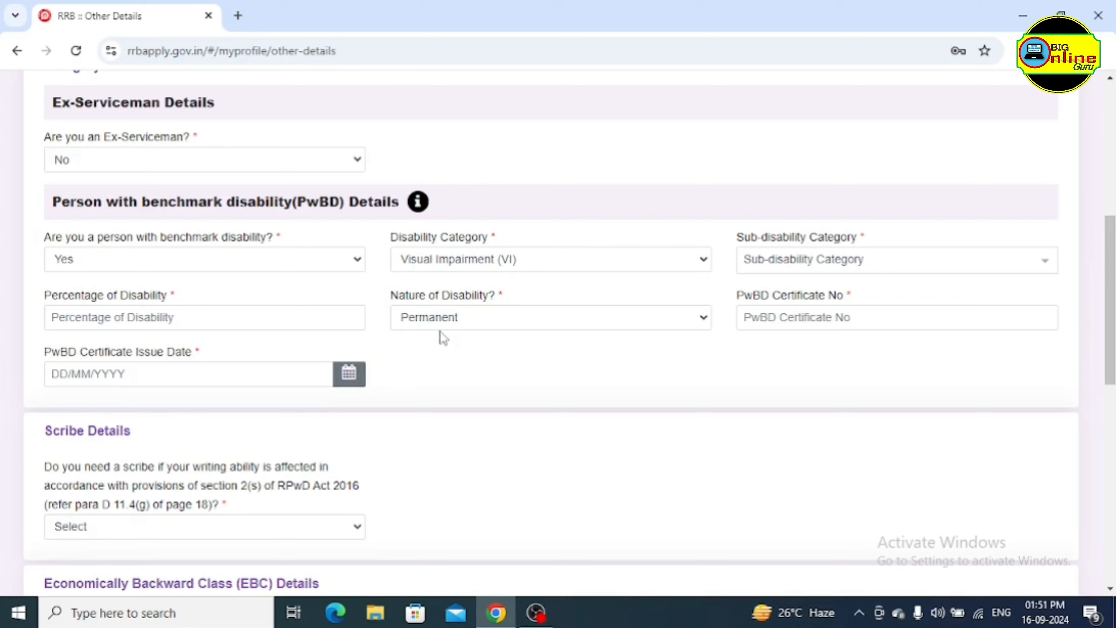
pyautogui.click(496, 317)
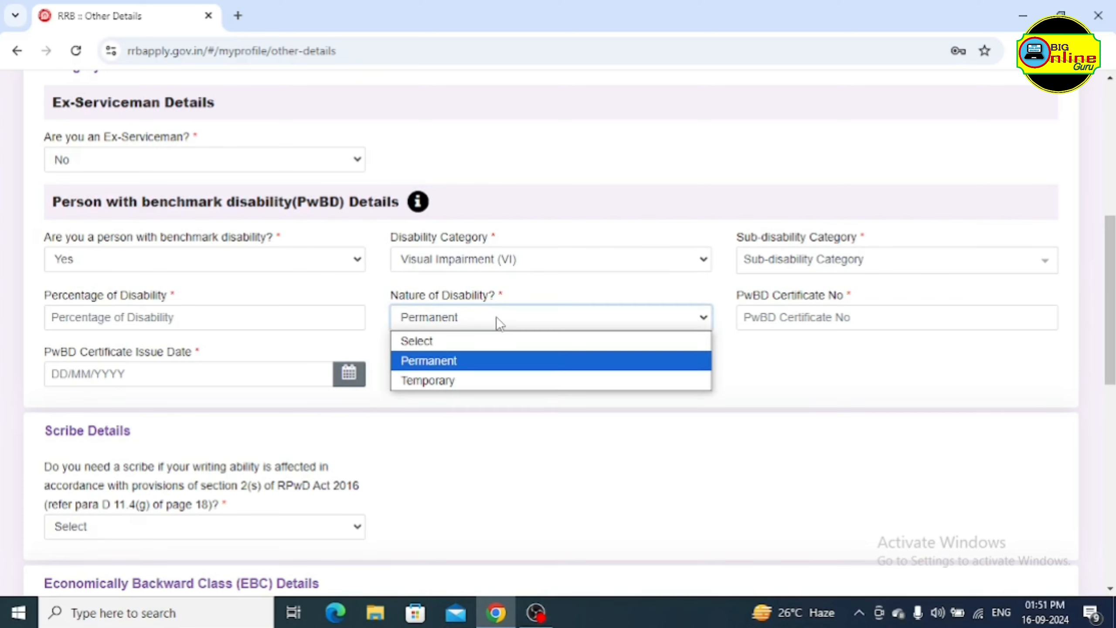
pyautogui.click(496, 317)
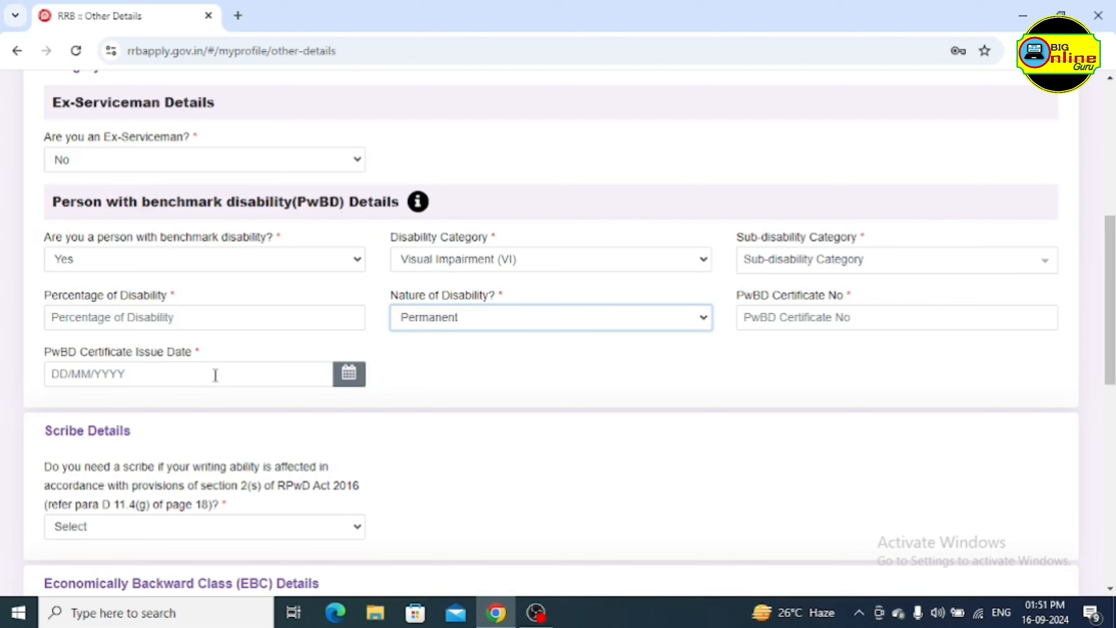
pyautogui.click(266, 259)
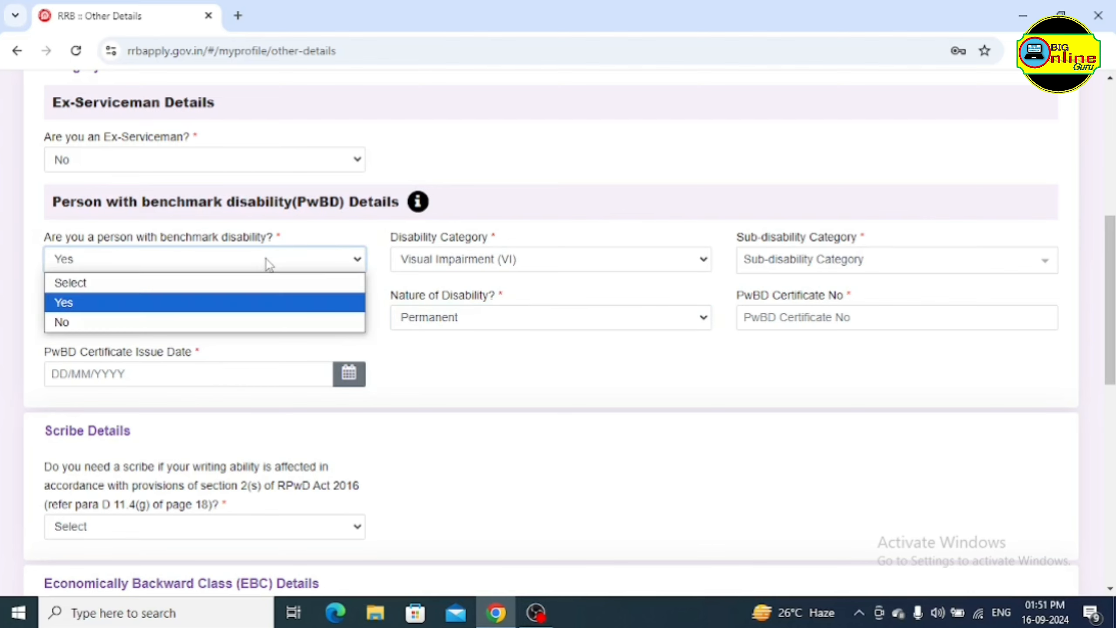
pyautogui.click(169, 318)
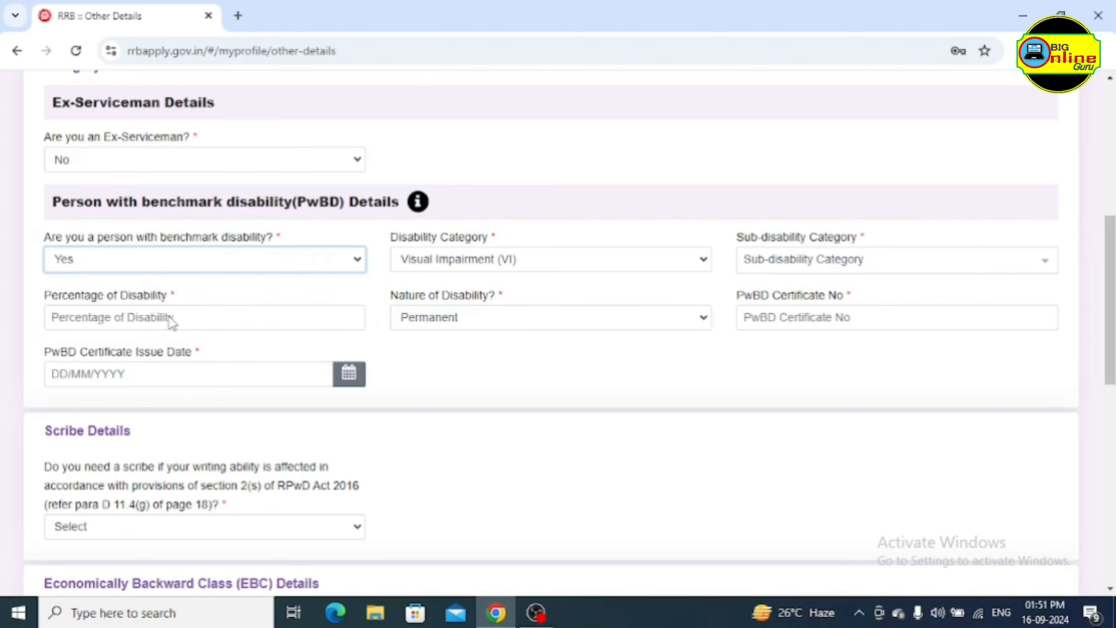
pyautogui.scroll(-3, 436, 295)
pyautogui.scroll(-3, 436, 294)
pyautogui.scroll(2, 434, 291)
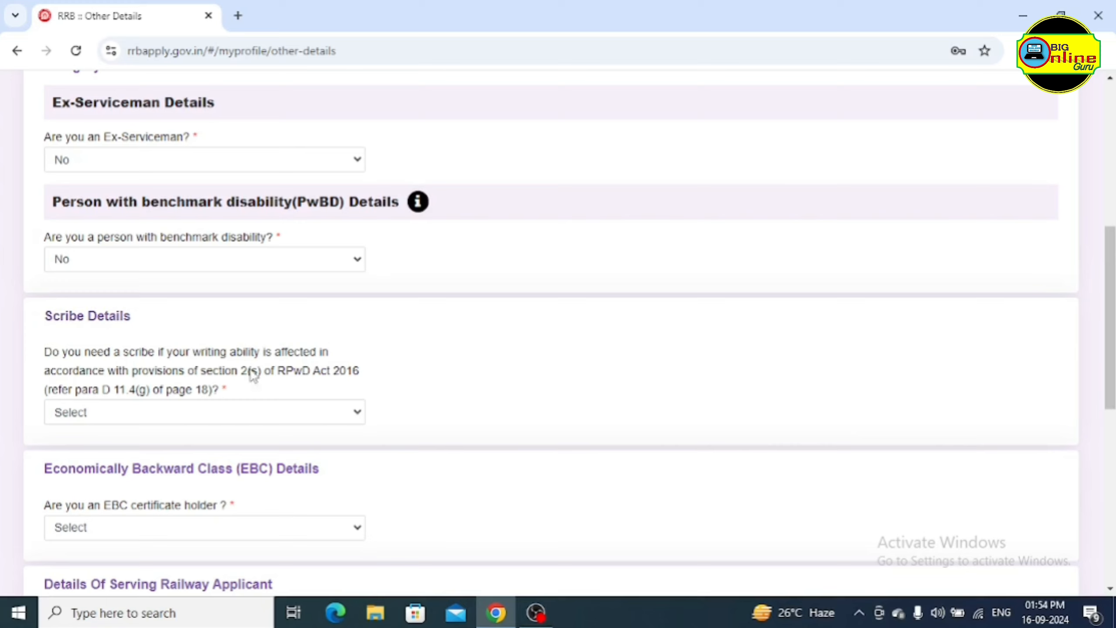
# Answer No to the scribe question
pyautogui.click(232, 413)
pyautogui.click(187, 456)
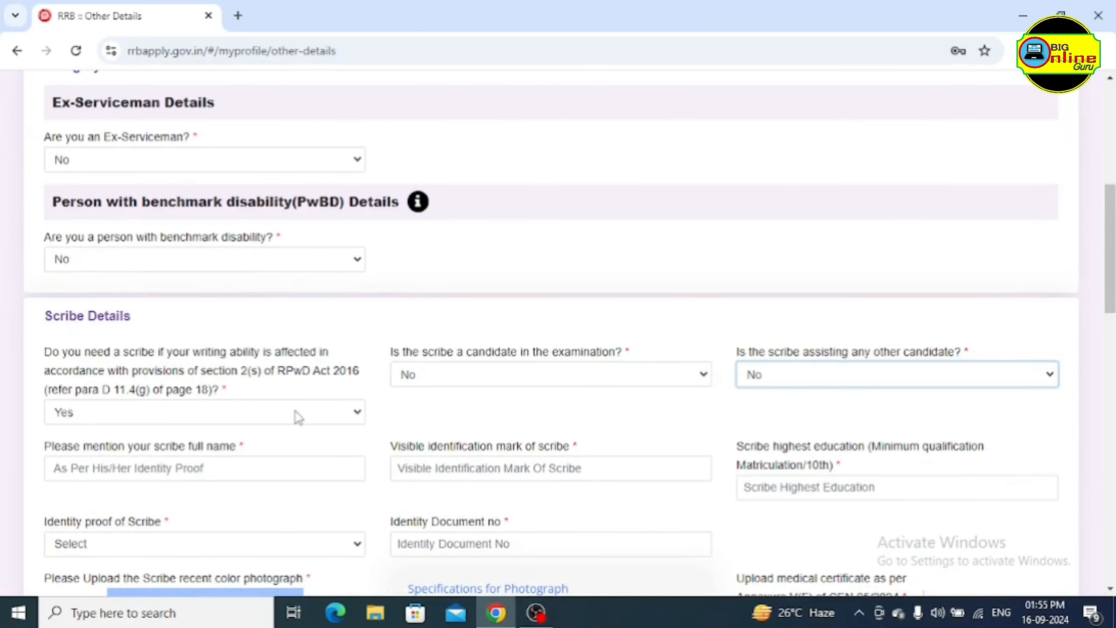
pyautogui.click(297, 417)
pyautogui.click(250, 474)
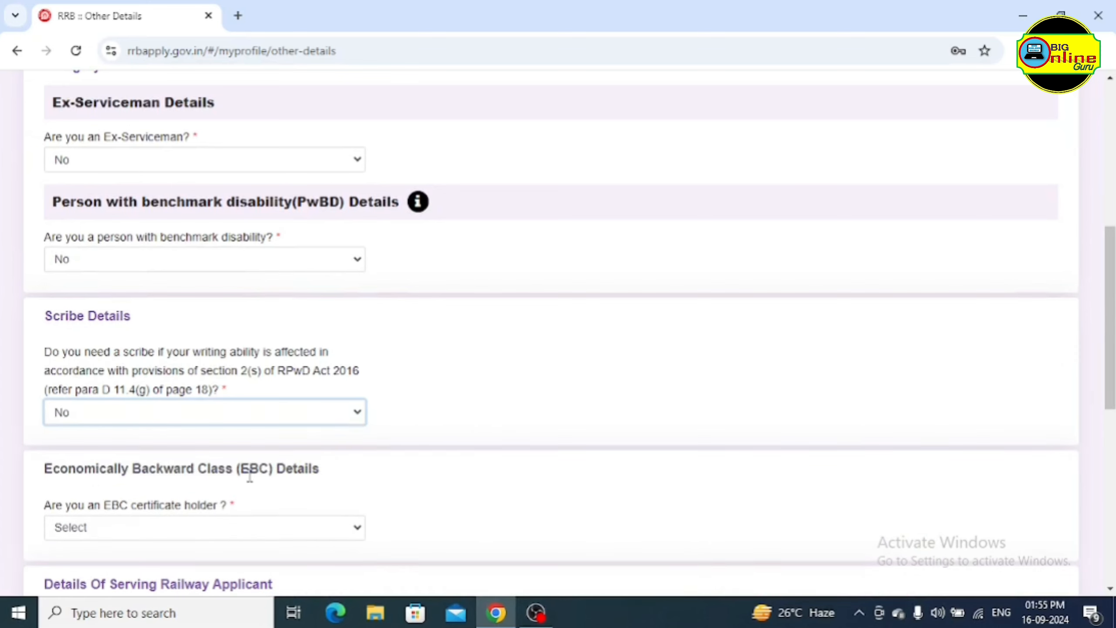
# Show the answer choices for the EBC certificate holder question
pyautogui.scroll(-3, 431, 409)
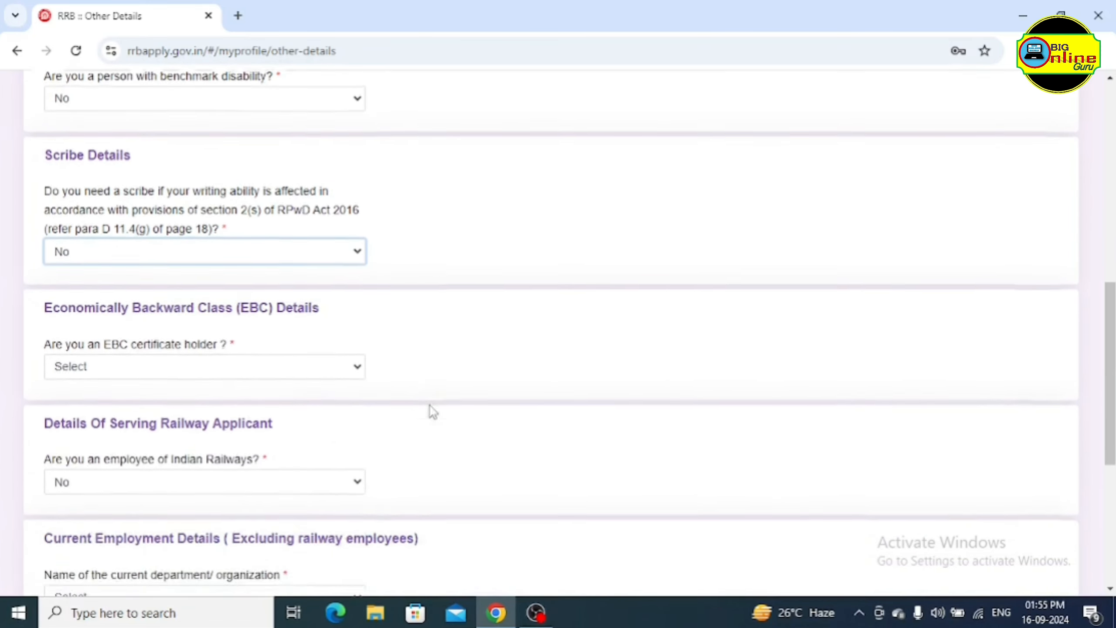
pyautogui.scroll(-2, 430, 407)
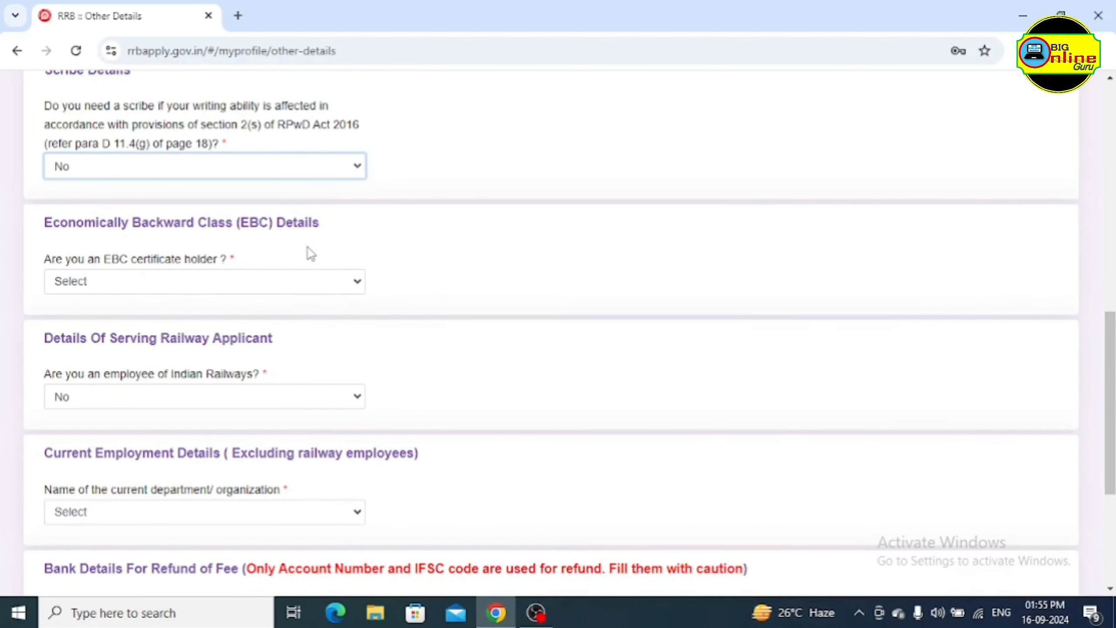
pyautogui.press('Tab')
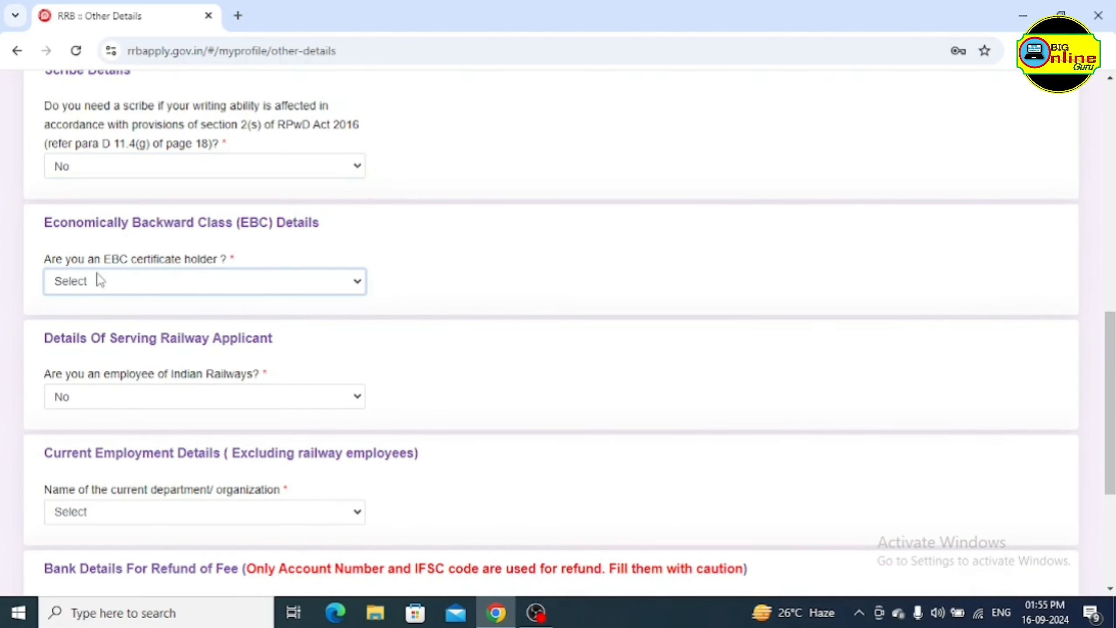
pyautogui.click(192, 288)
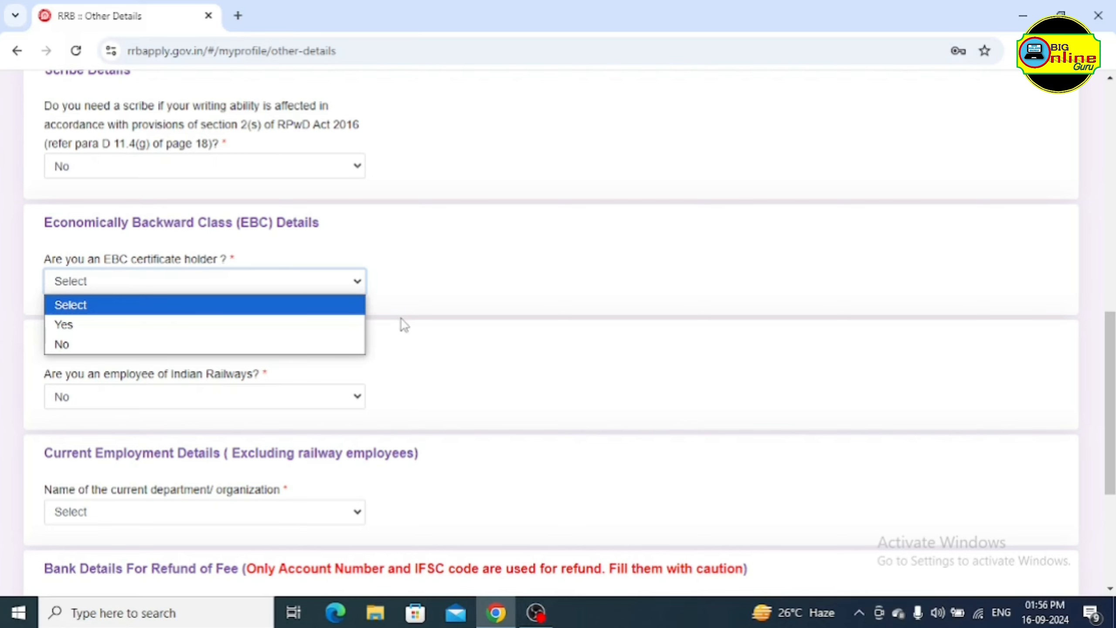
# Answer Yes to holding an EBC certificate, accept the notice, and avail the fee concession
pyautogui.click(210, 329)
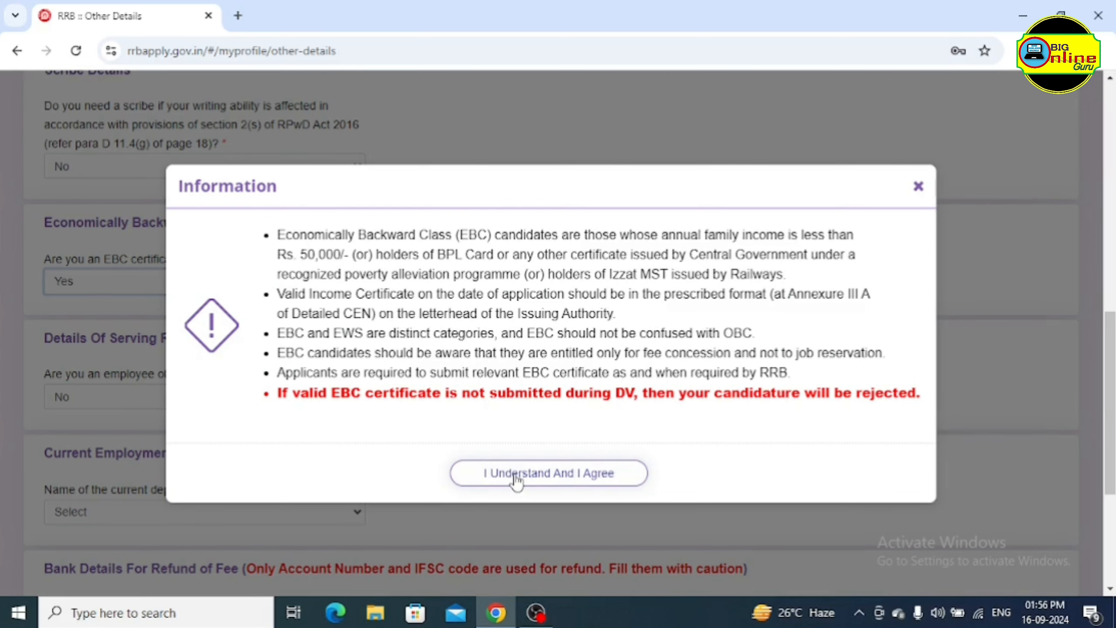
pyautogui.click(534, 479)
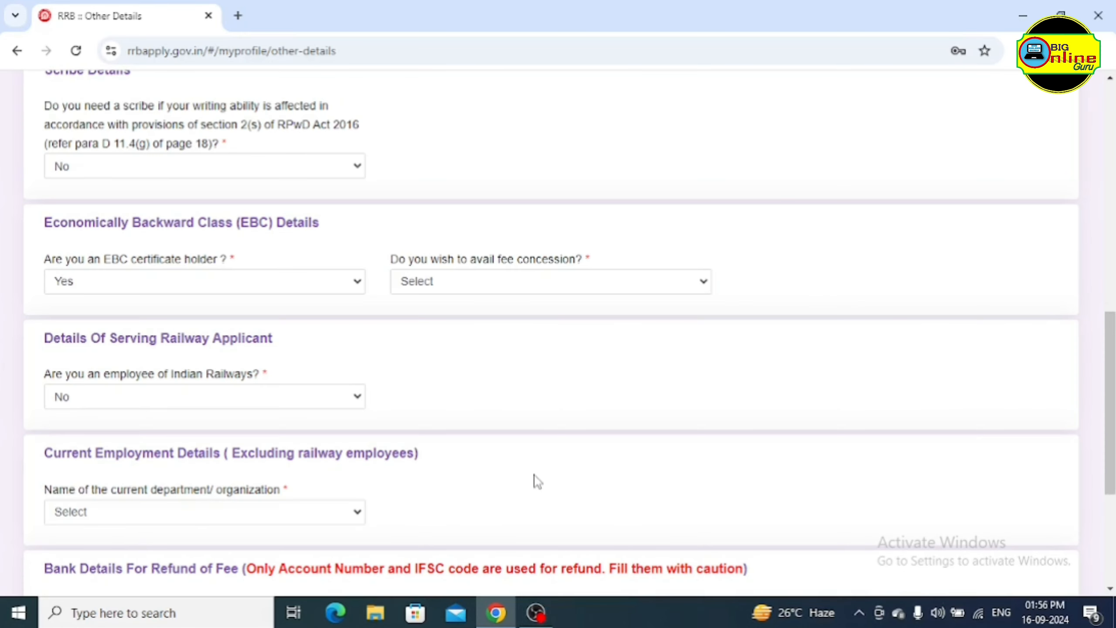
pyautogui.click(436, 283)
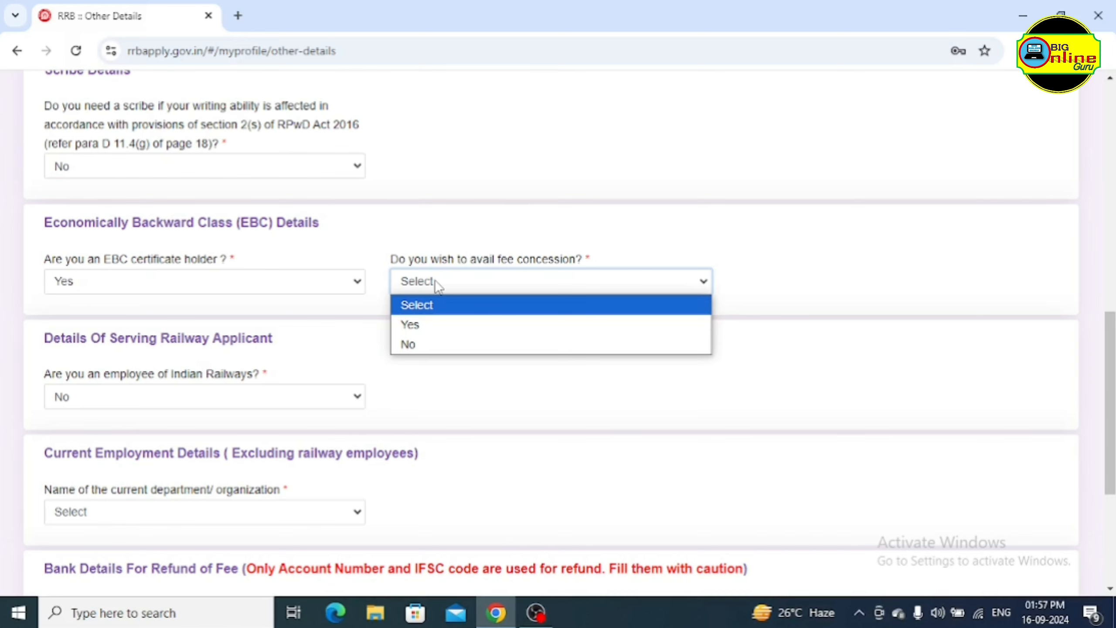
pyautogui.click(471, 324)
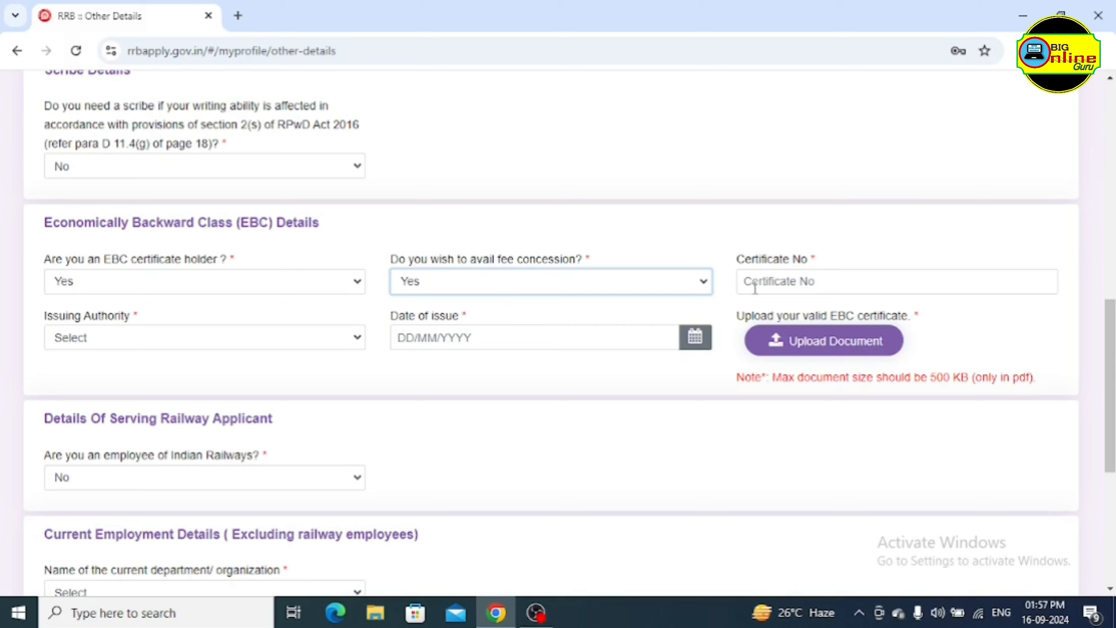
# Choose District magistrate/Revenue Officer as the EBC certificate's issuing authority
pyautogui.click(805, 280)
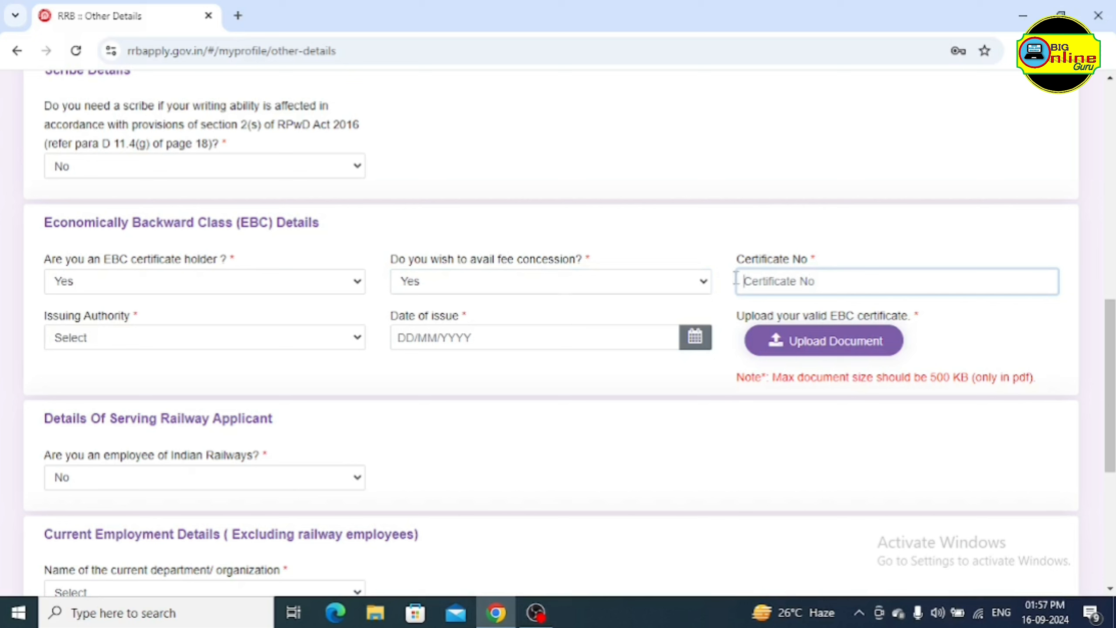
pyautogui.click(309, 341)
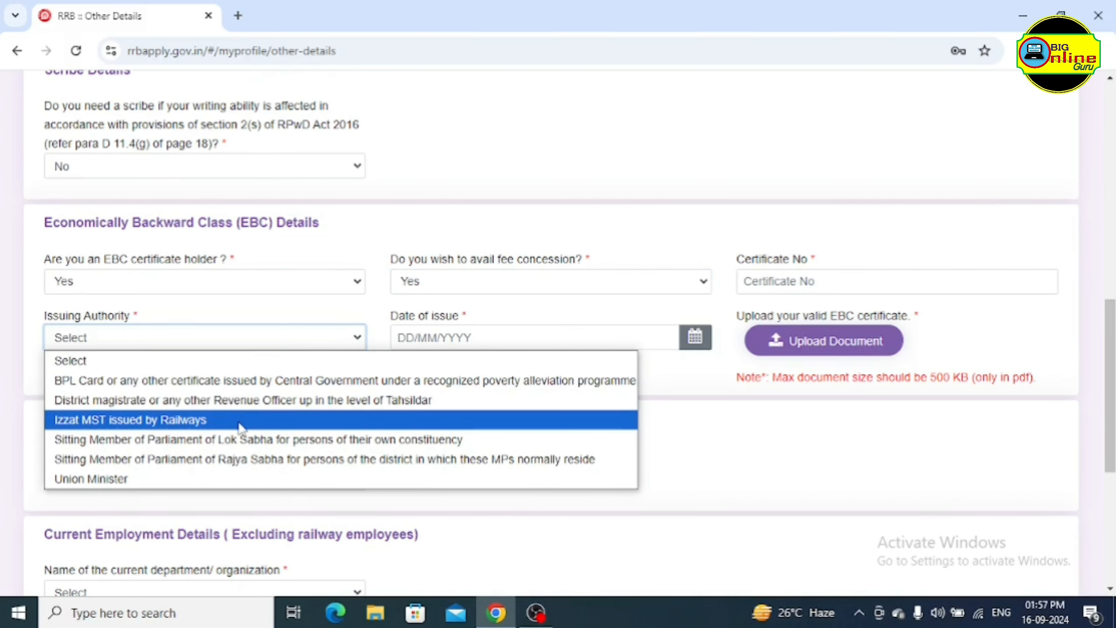
pyautogui.click(293, 403)
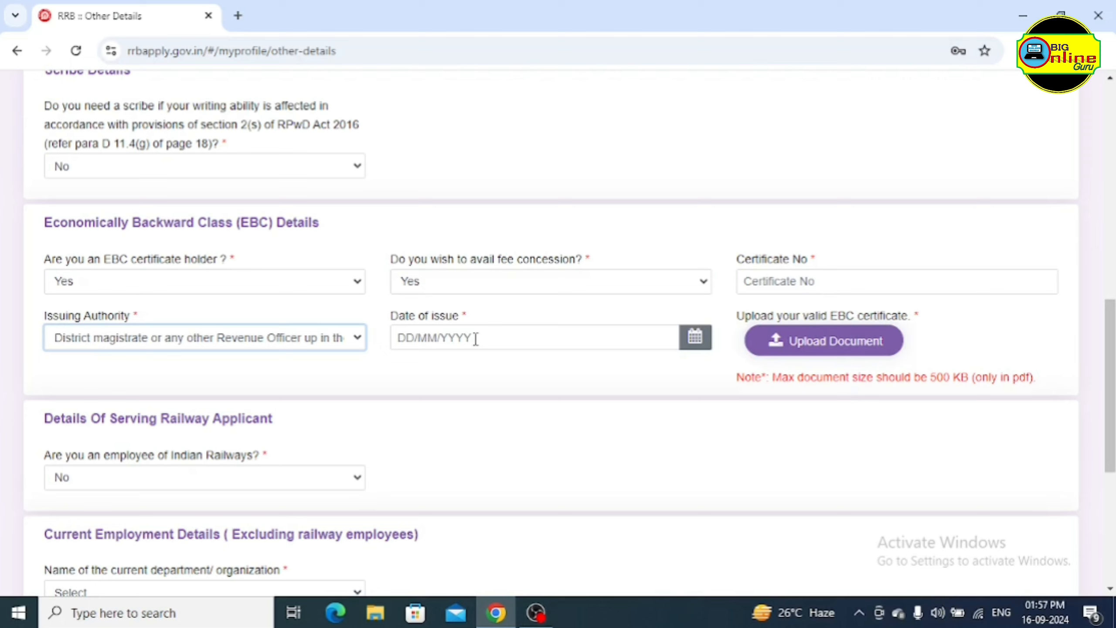
pyautogui.click(476, 338)
pyautogui.click(514, 375)
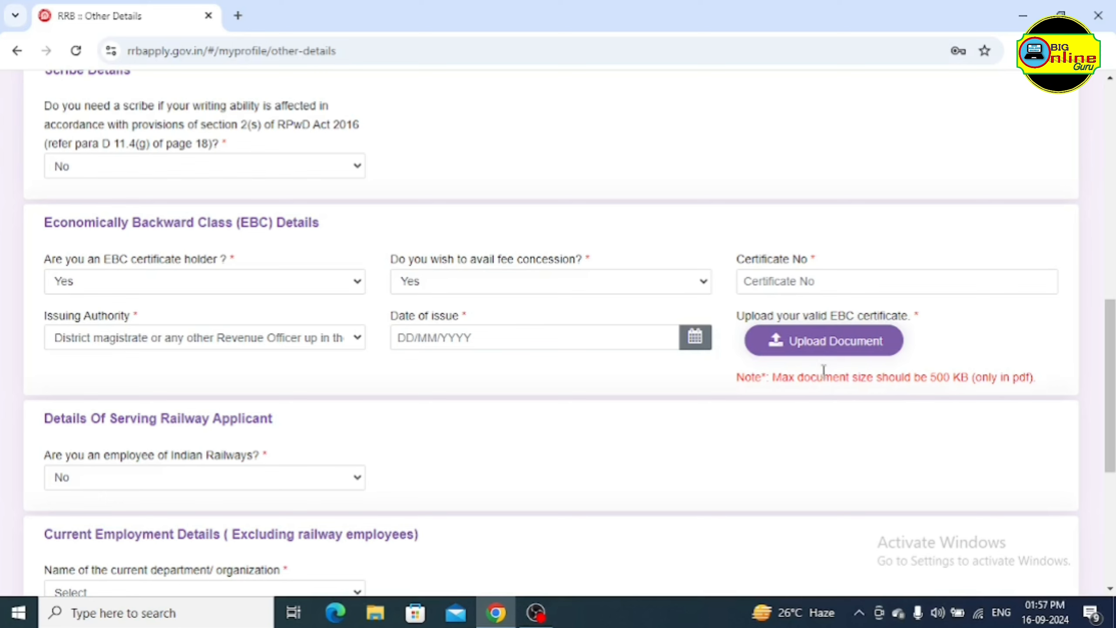
# Upload a PDF from the Downloads folder as the EBC certificate and save it
pyautogui.click(826, 342)
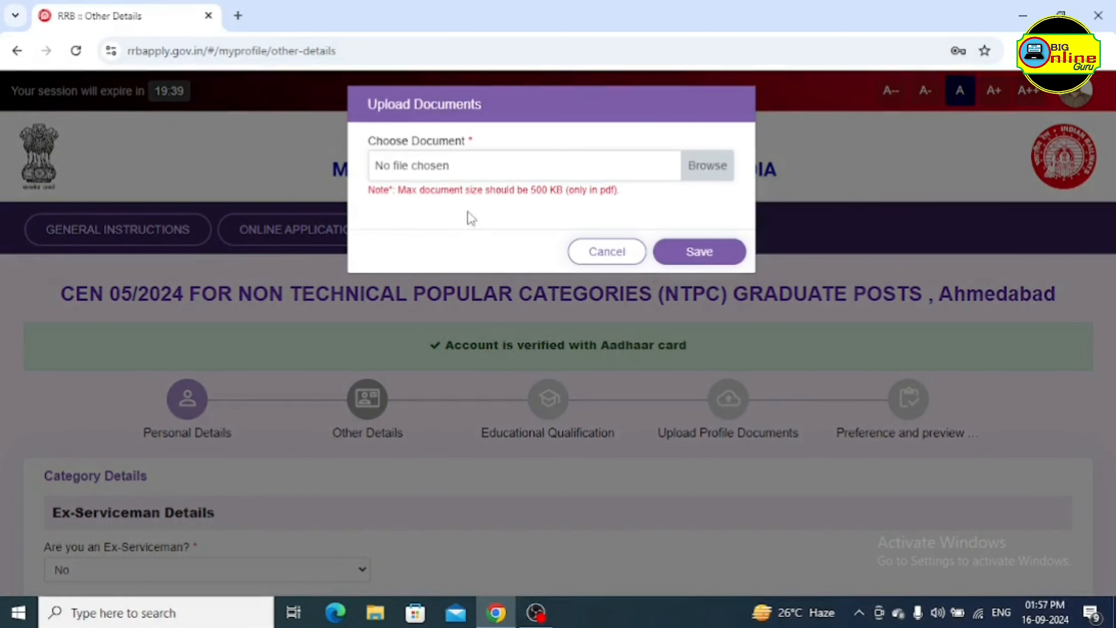
pyautogui.click(473, 171)
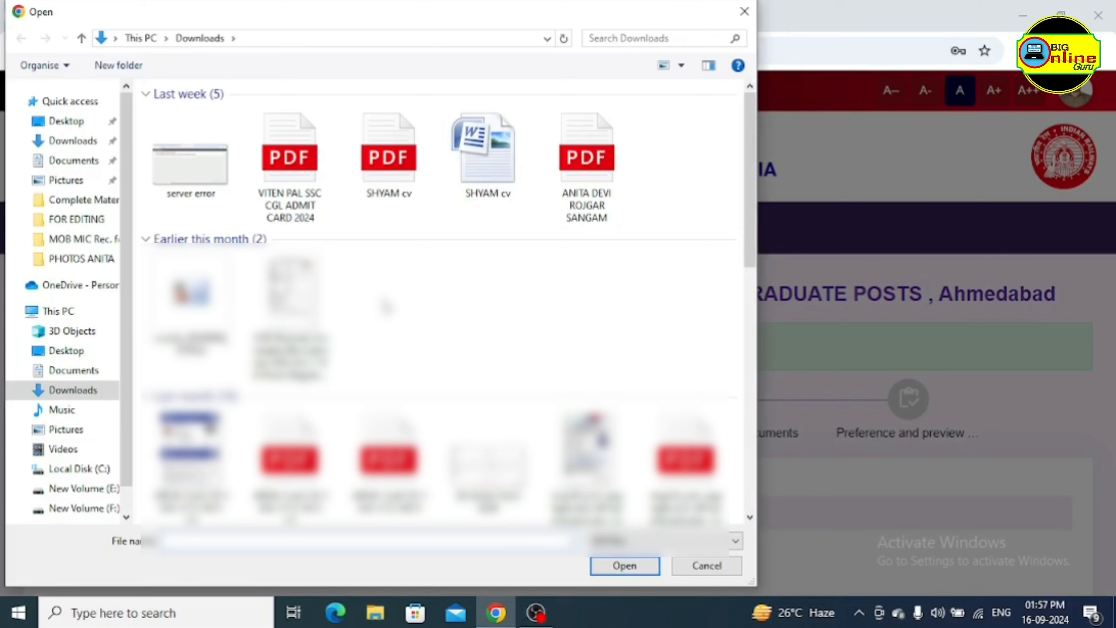
pyautogui.click(407, 176)
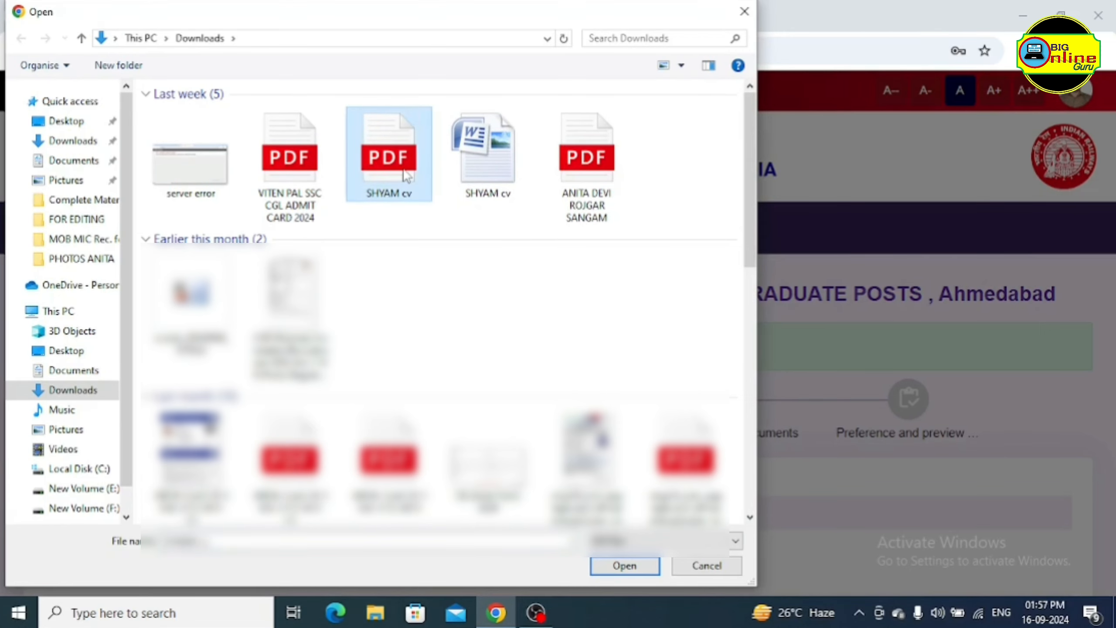
pyautogui.click(624, 566)
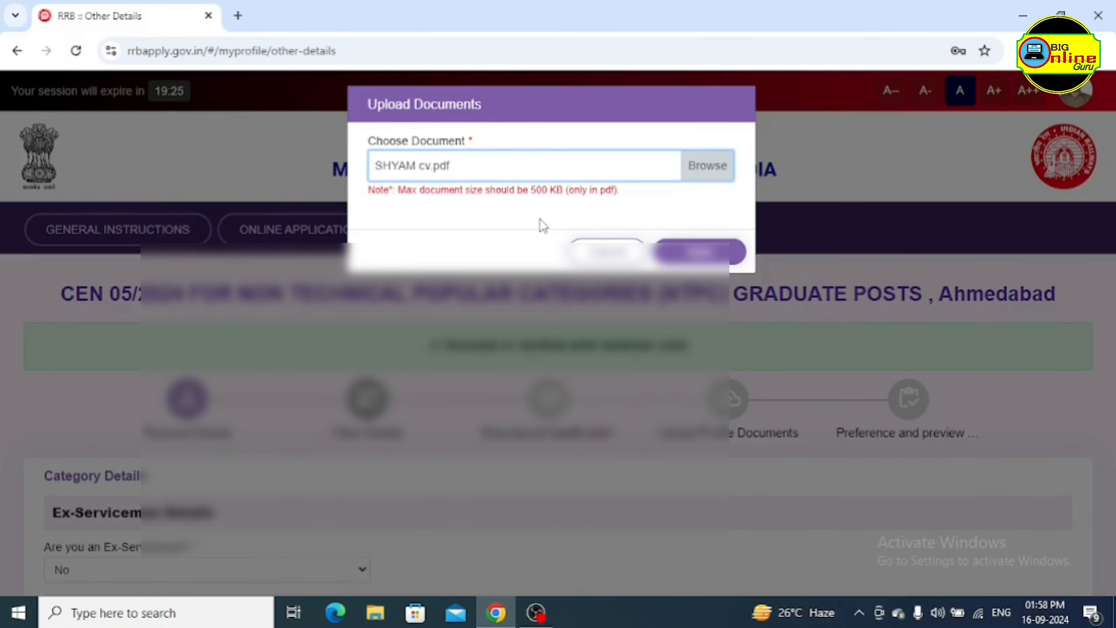
pyautogui.click(720, 246)
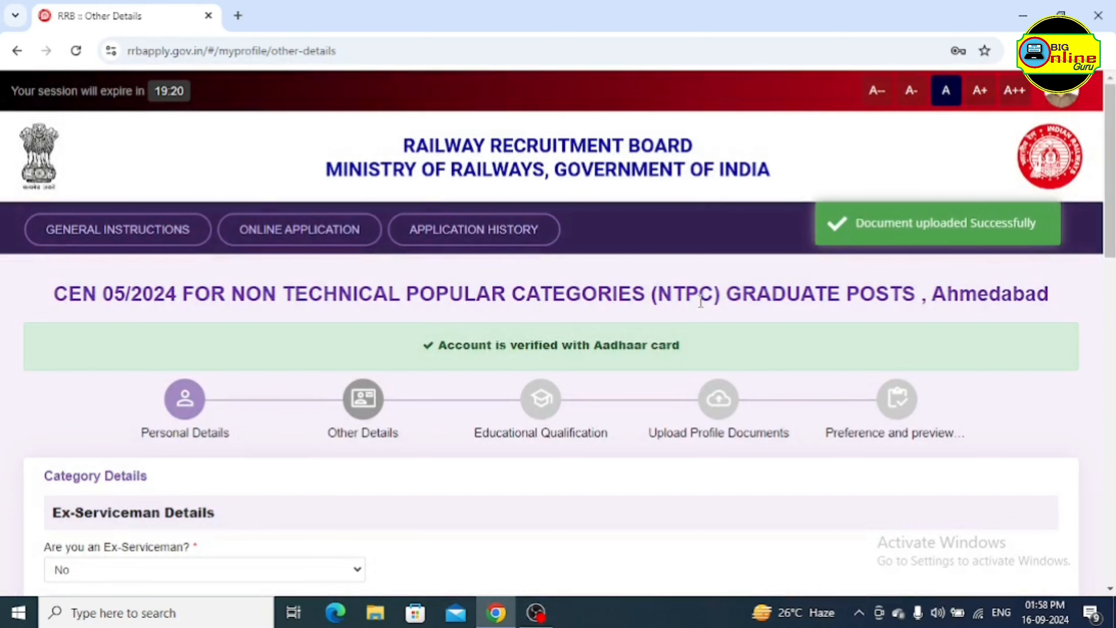
pyautogui.scroll(-2, 824, 282)
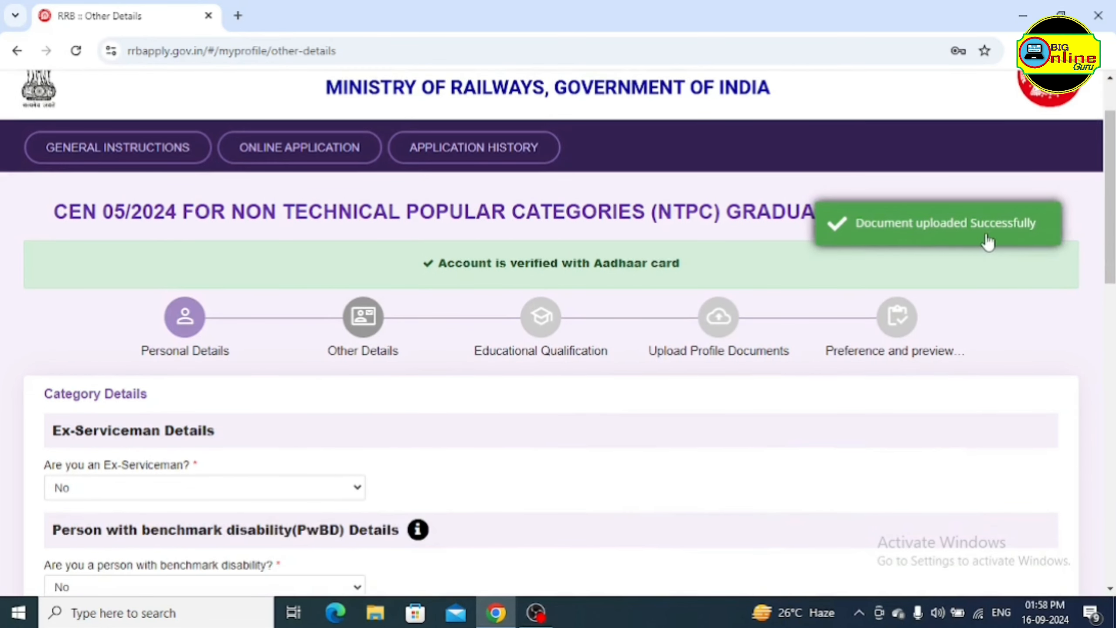
pyautogui.scroll(-6, 666, 324)
pyautogui.scroll(-8, 586, 355)
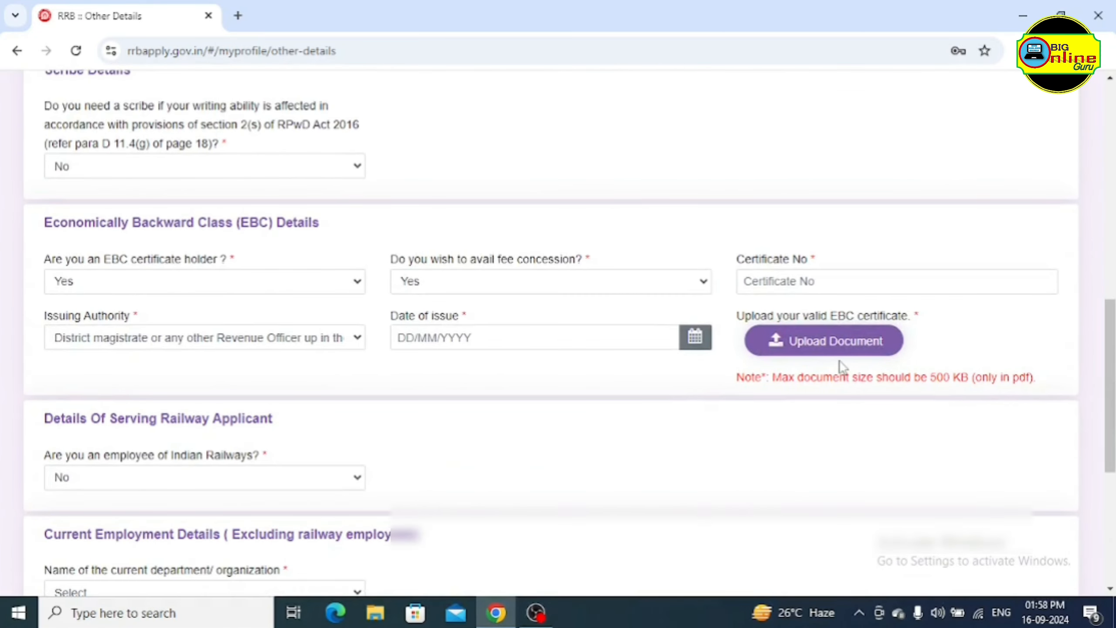
# Answer Yes to being an Indian Railways employee and No to NOC, acknowledging the notice
pyautogui.scroll(-6, 840, 365)
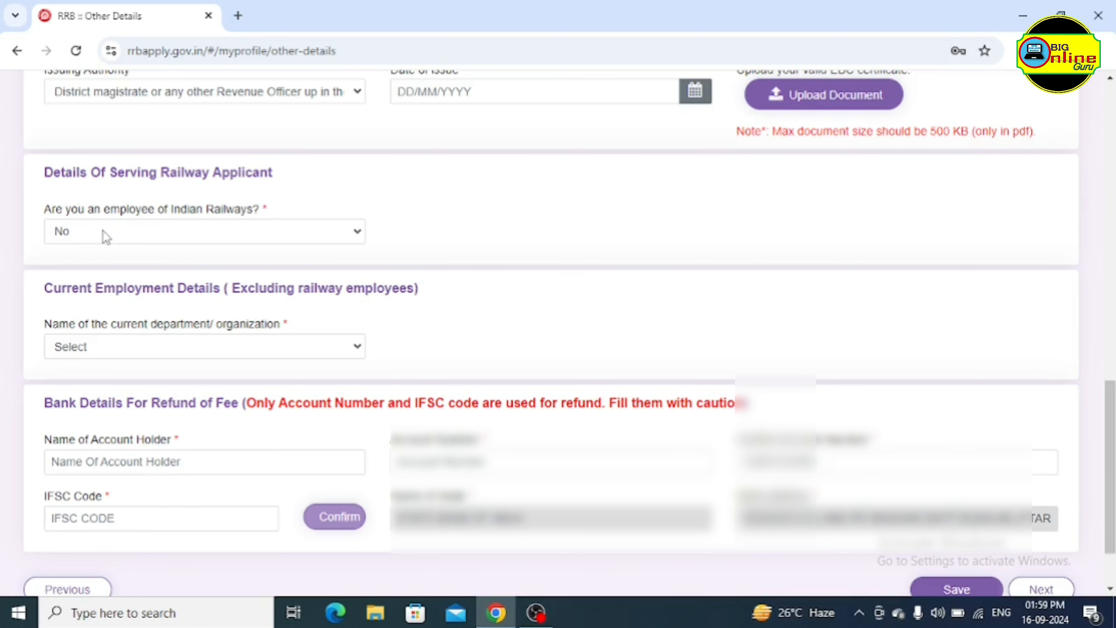
pyautogui.click(103, 231)
pyautogui.click(95, 274)
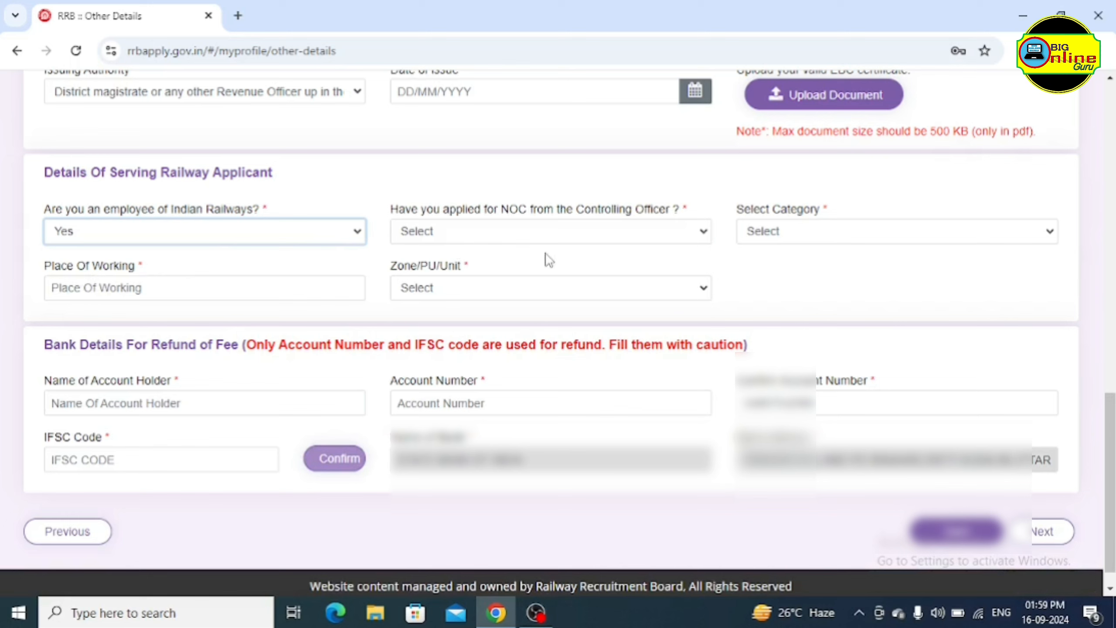
pyautogui.click(486, 238)
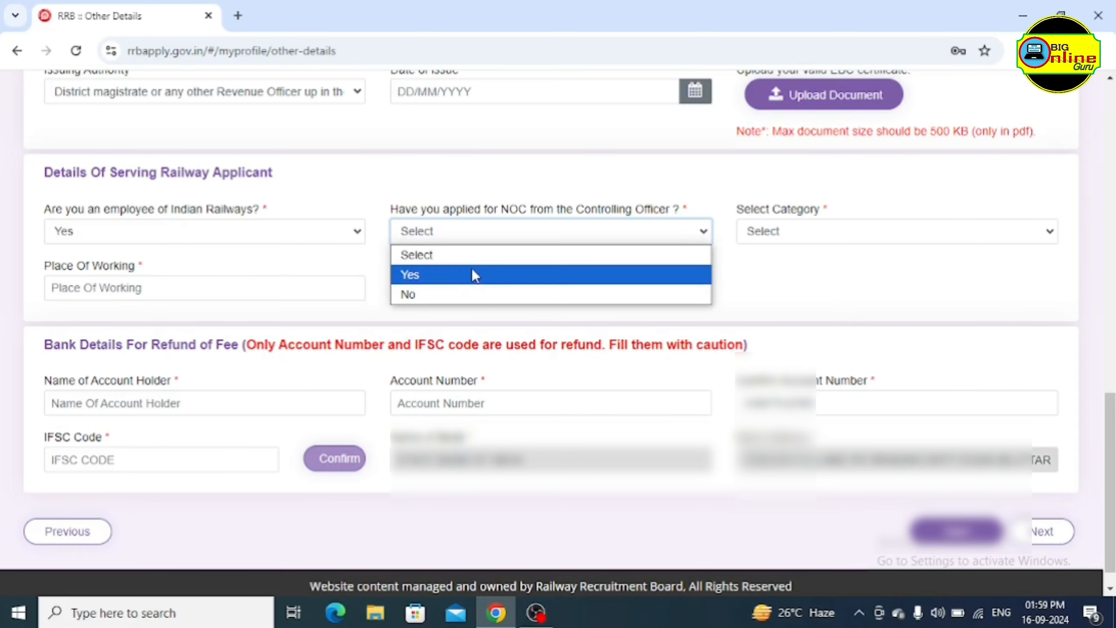
pyautogui.click(458, 291)
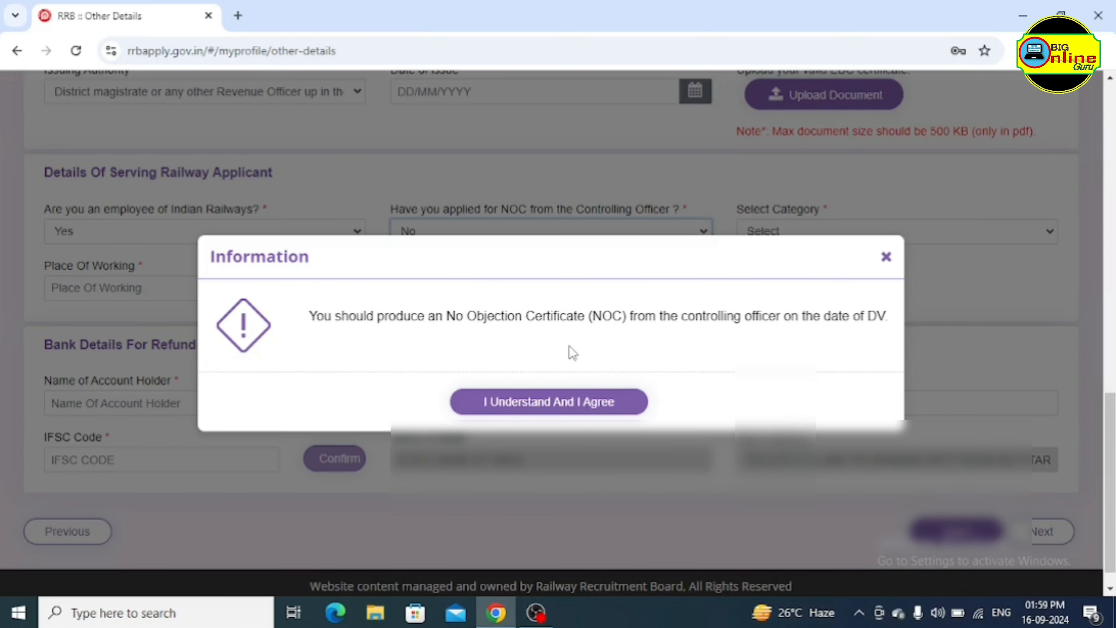
pyautogui.click(579, 402)
pyautogui.click(566, 404)
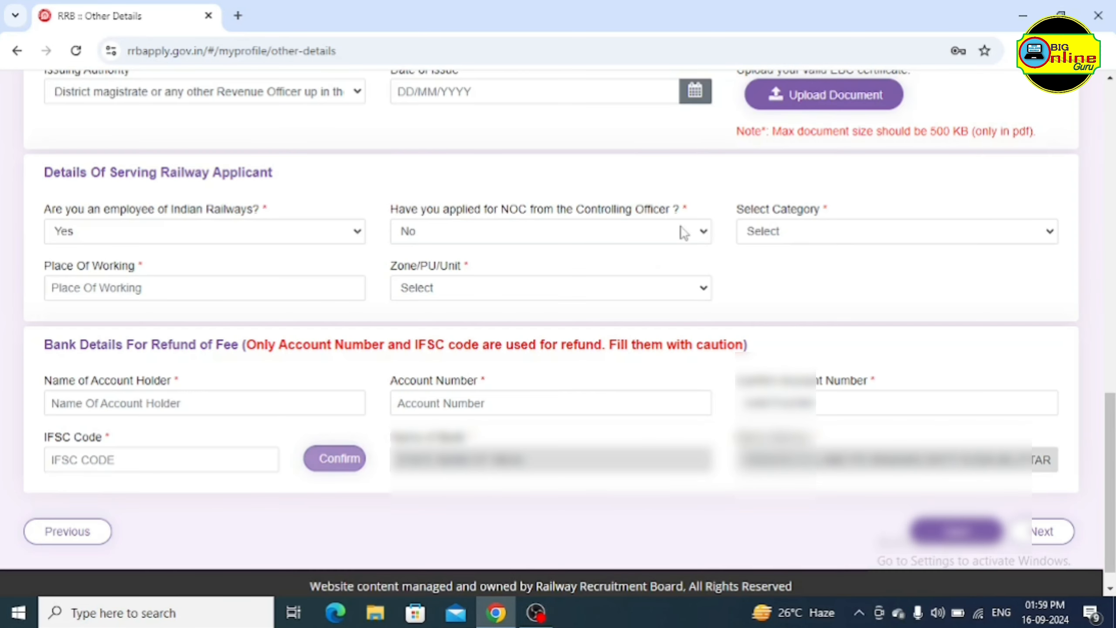
# Change the NOC answer to Yes, accept the notice, and review the category and zone options
pyautogui.click(651, 237)
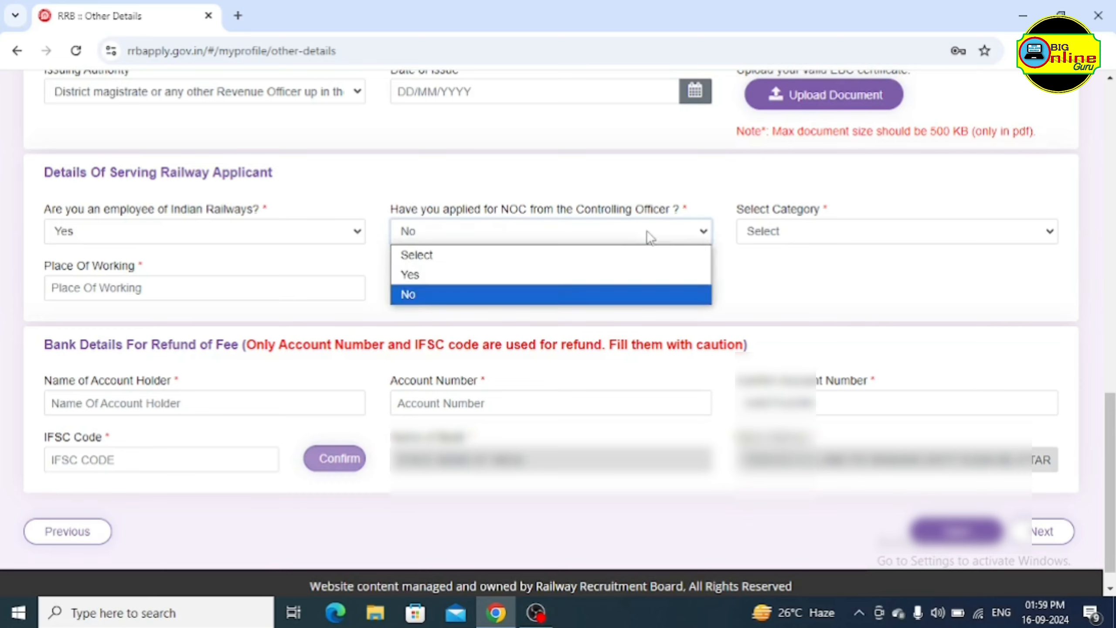
pyautogui.click(596, 281)
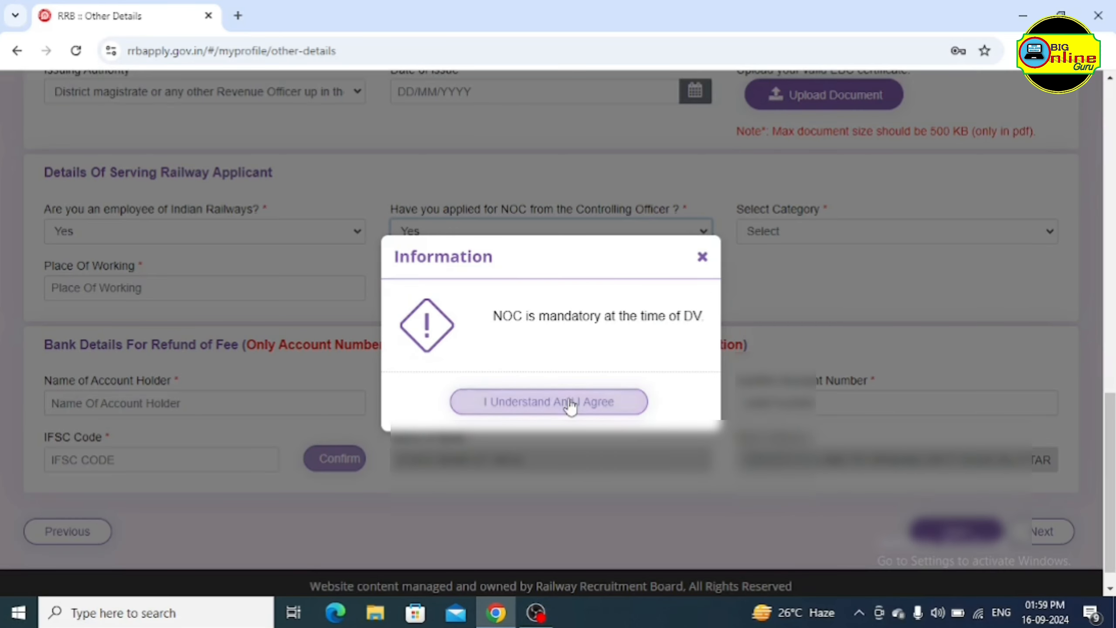
pyautogui.click(568, 404)
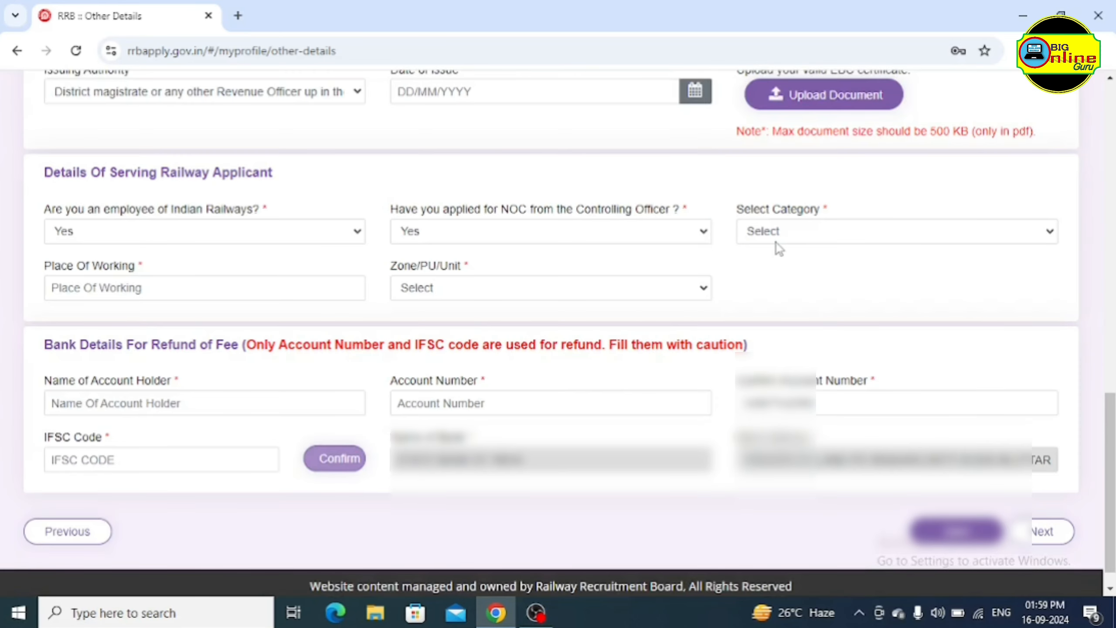
pyautogui.click(825, 232)
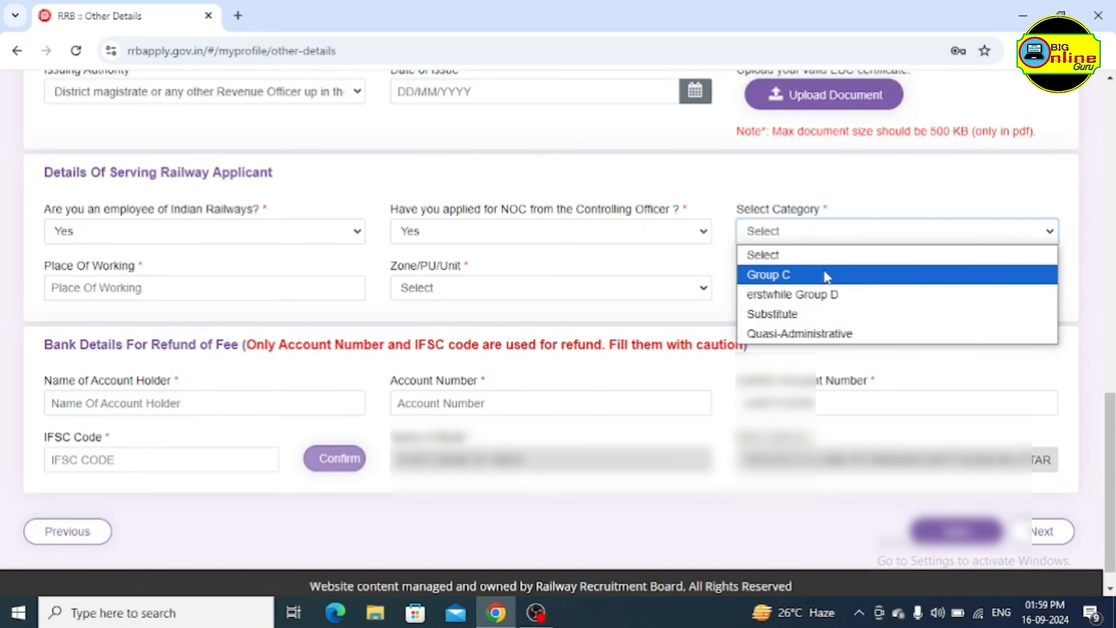
pyautogui.click(610, 263)
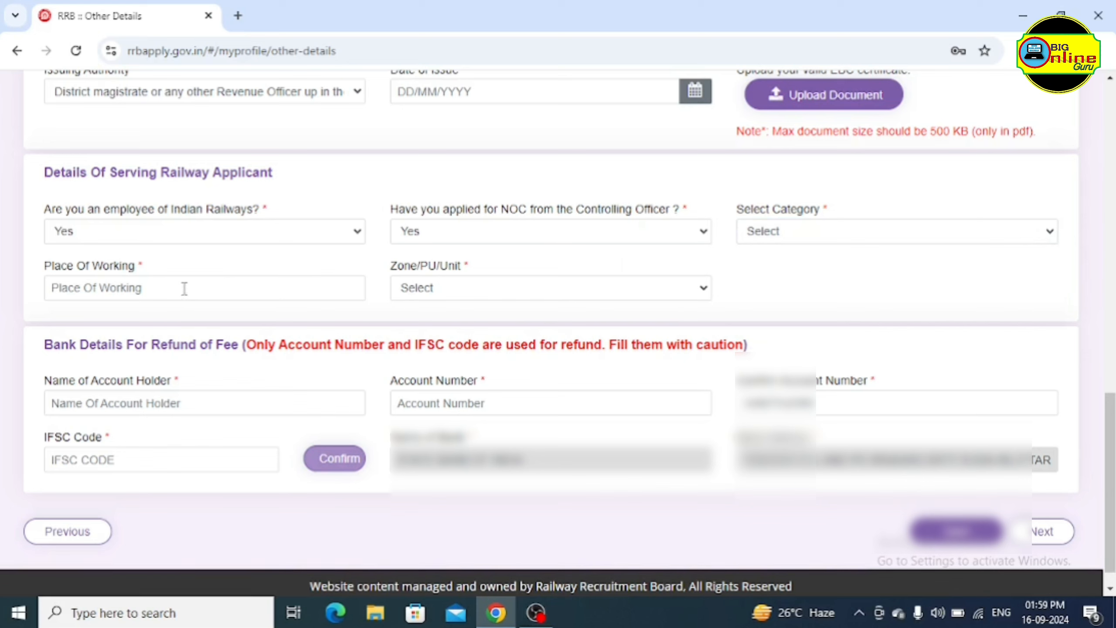
pyautogui.click(487, 288)
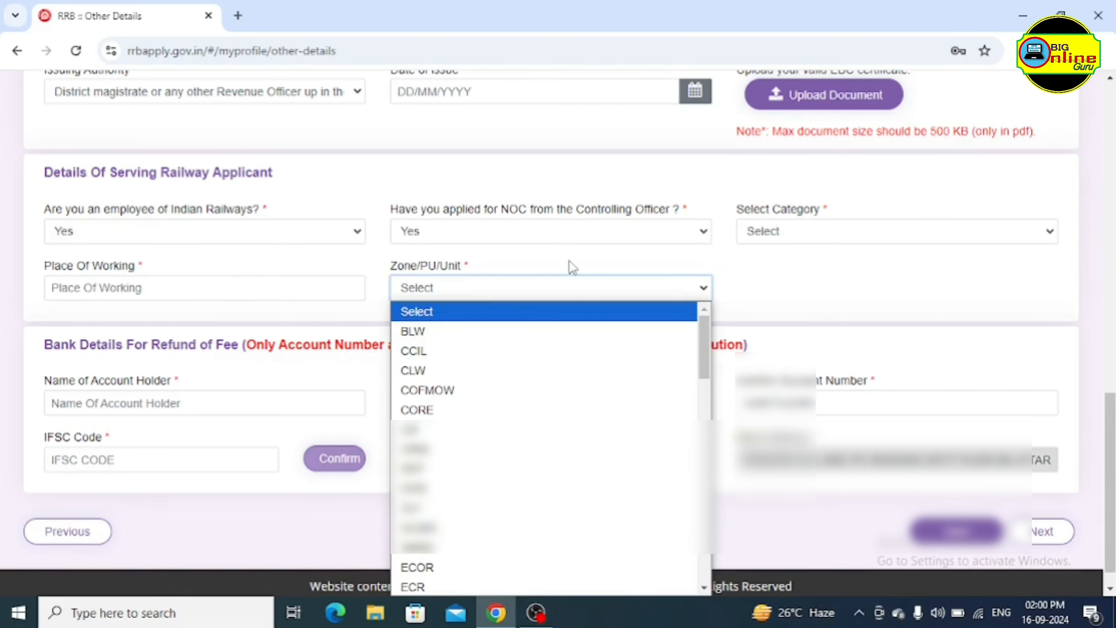
pyautogui.click(568, 267)
pyautogui.click(324, 234)
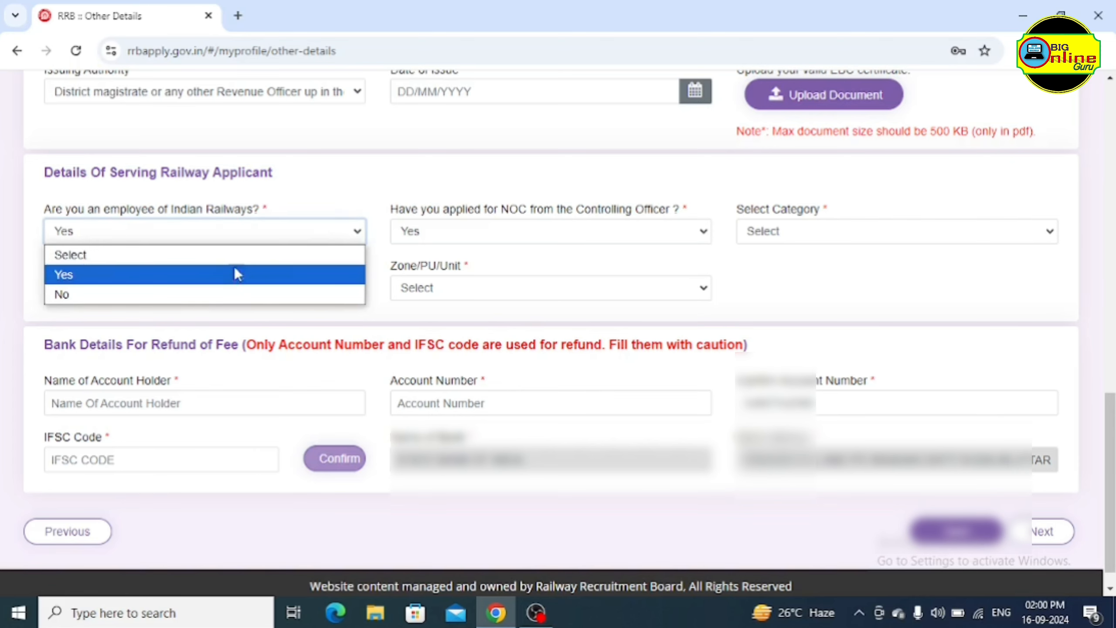
# Switch the railway employee answer to No and set current organization to Not Applicable
pyautogui.click(77, 292)
pyautogui.scroll(-2, 441, 263)
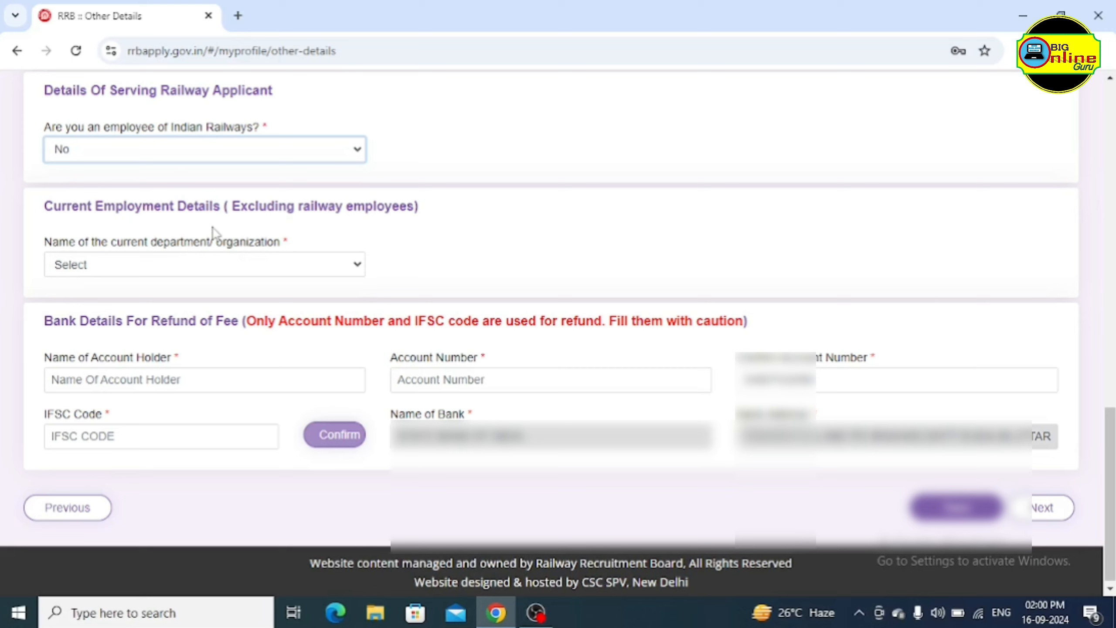
pyautogui.click(131, 265)
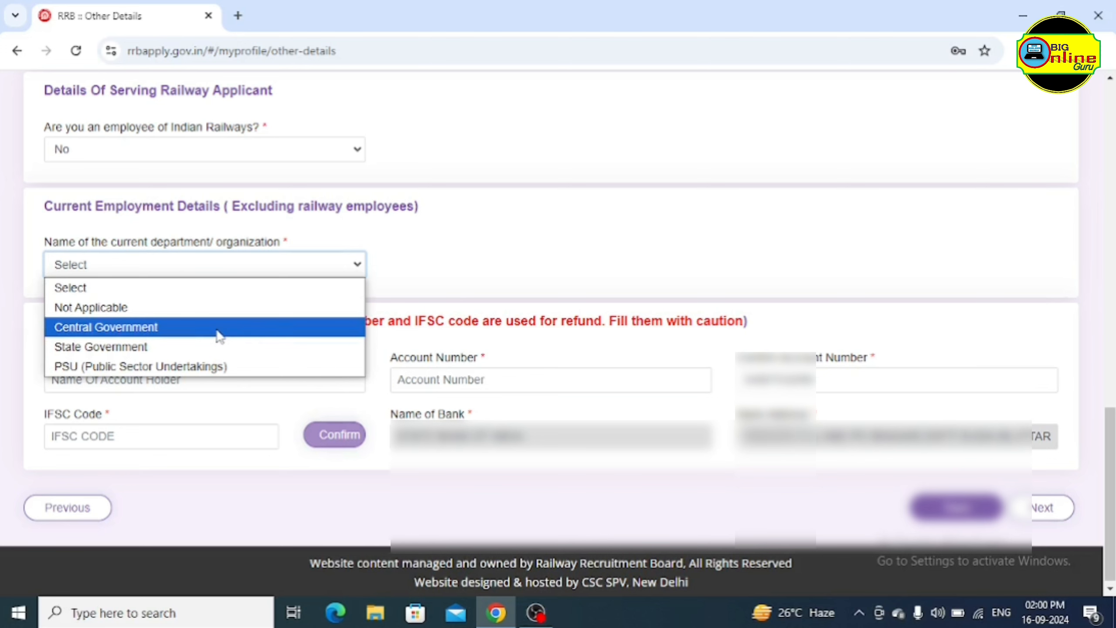
pyautogui.click(273, 327)
pyautogui.click(317, 269)
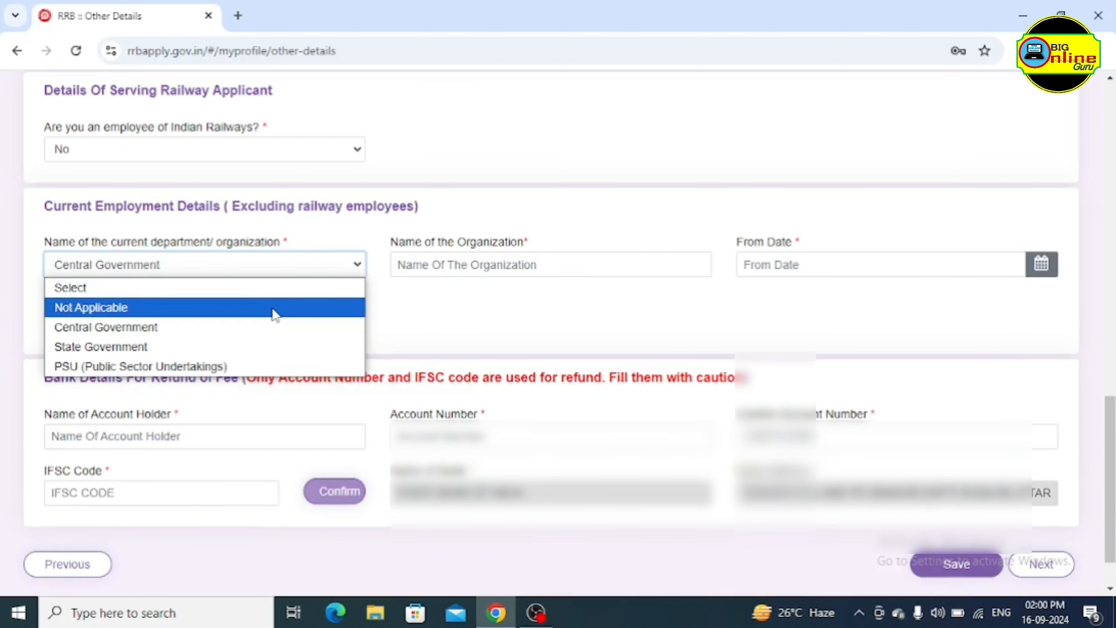
pyautogui.click(157, 313)
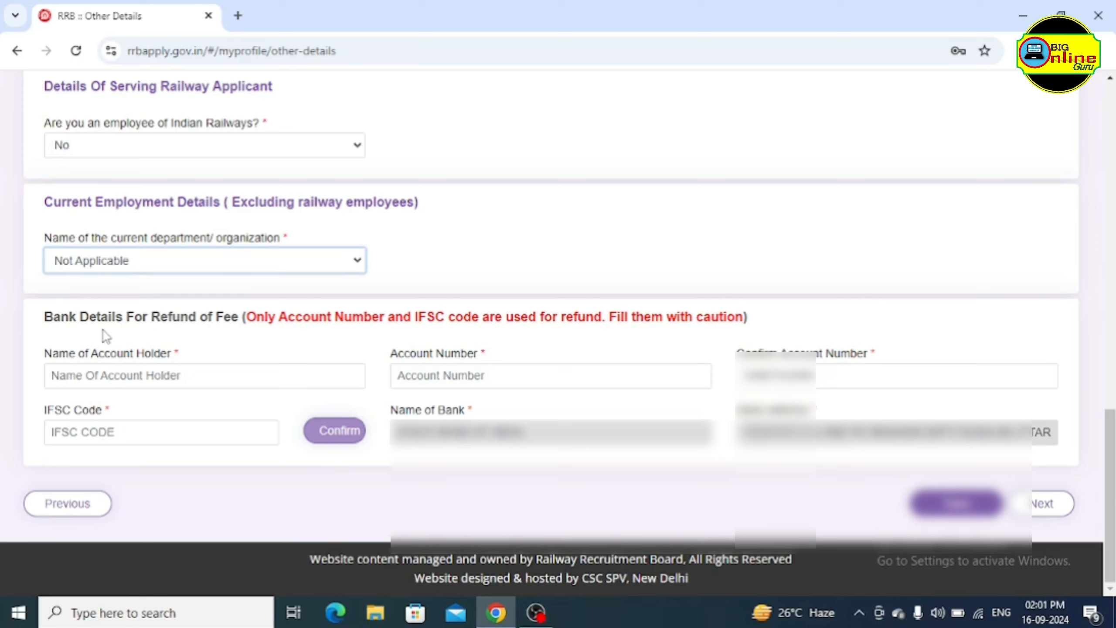
# Enter the account holder's name and begin the IFSC code with 'SBI'
pyautogui.click(188, 375)
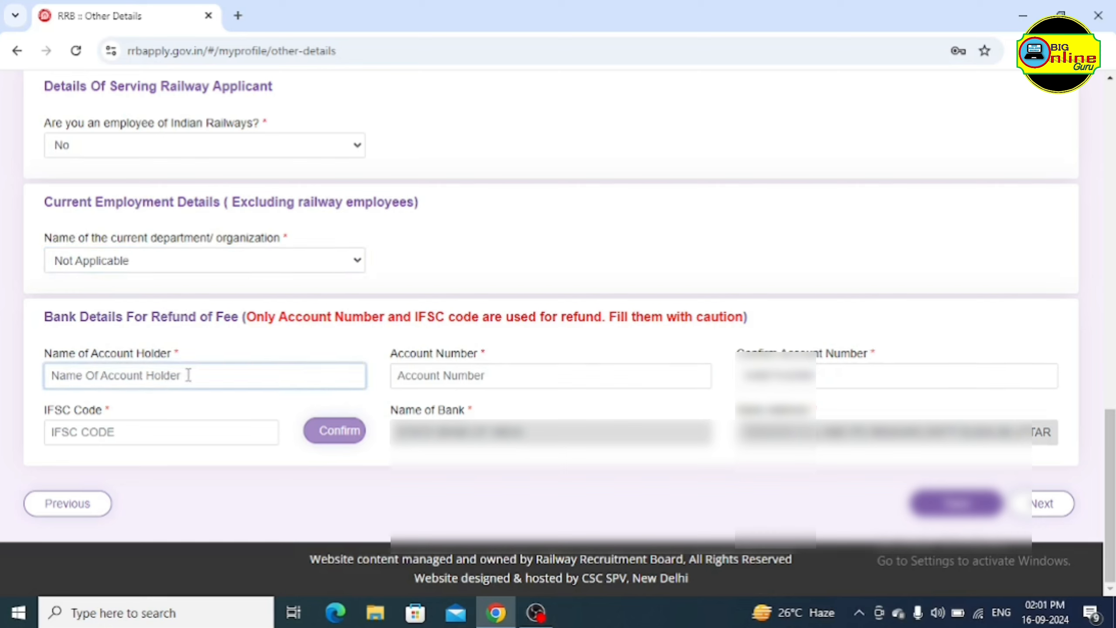
pyautogui.write('Muneesh')
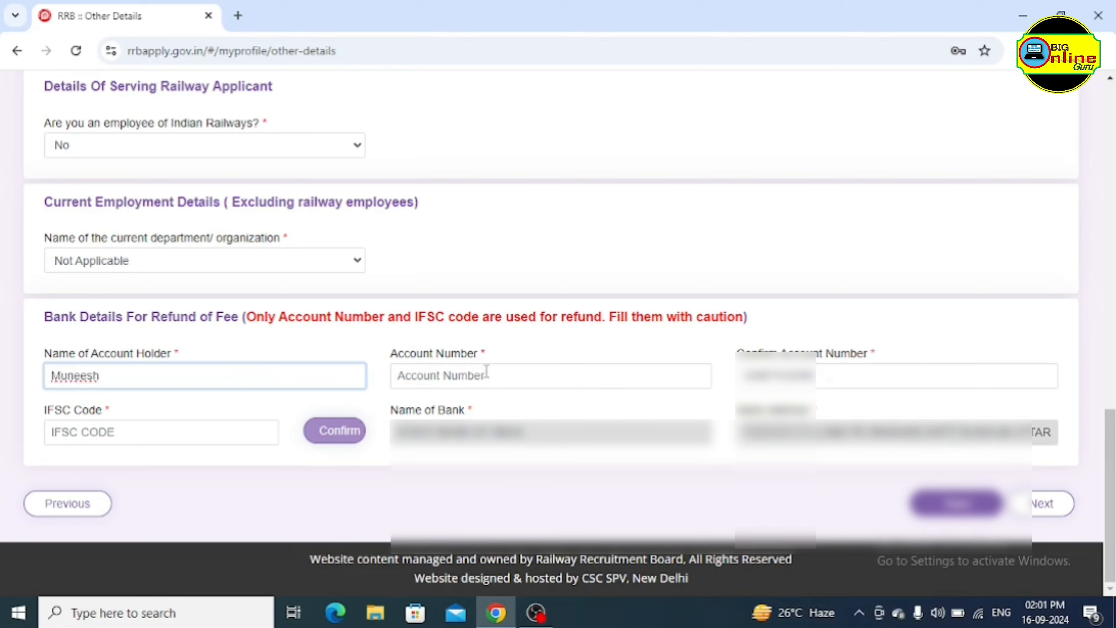
pyautogui.click(505, 376)
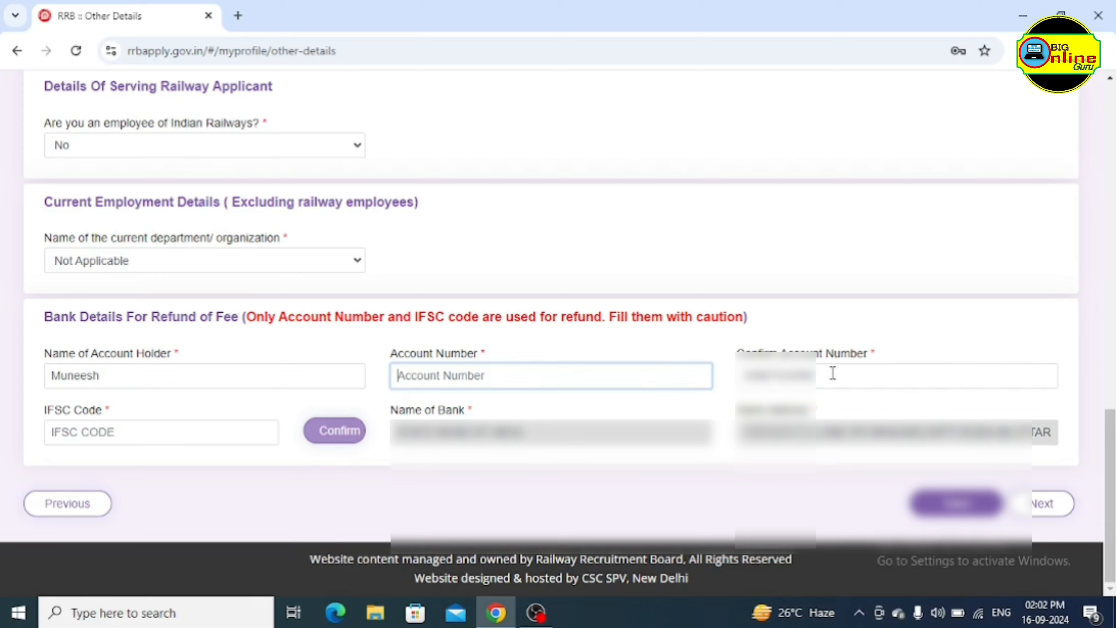
pyautogui.click(131, 433)
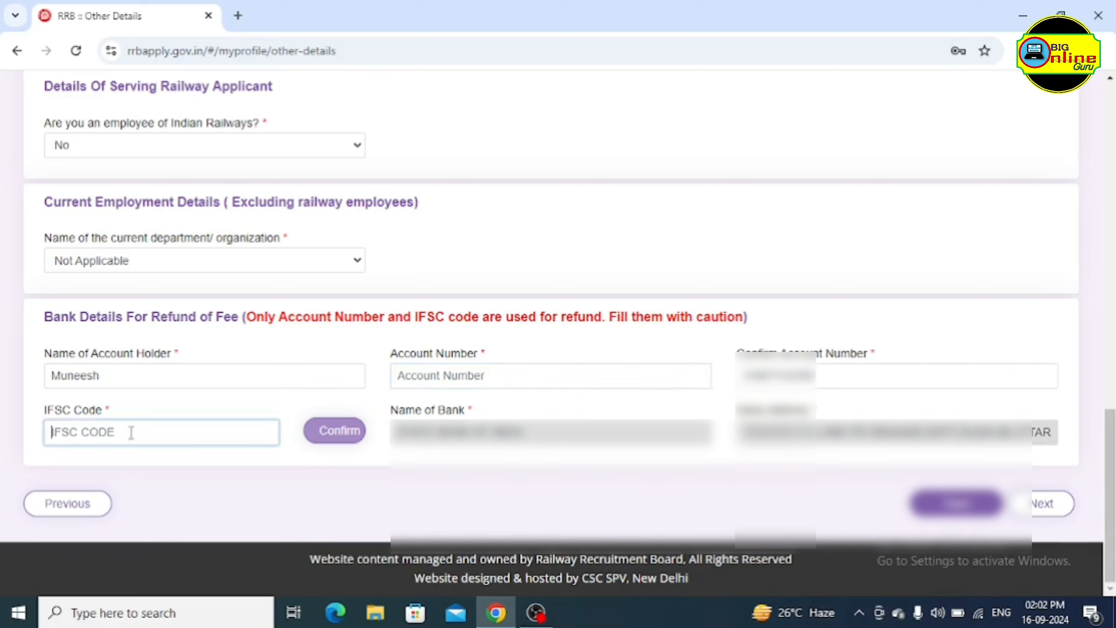
pyautogui.write('SBI')
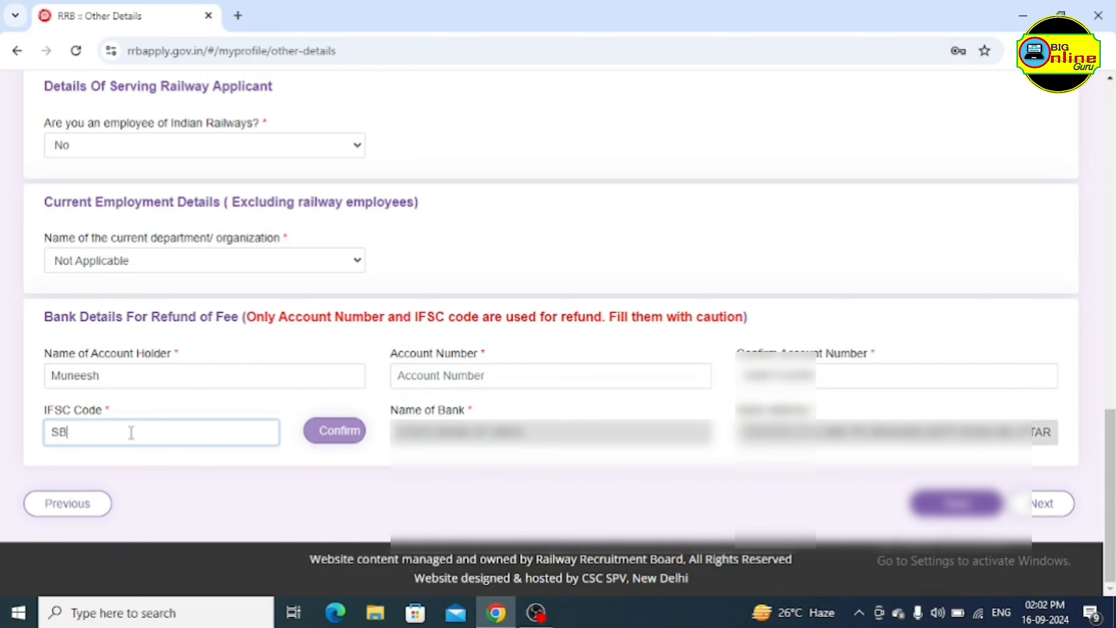
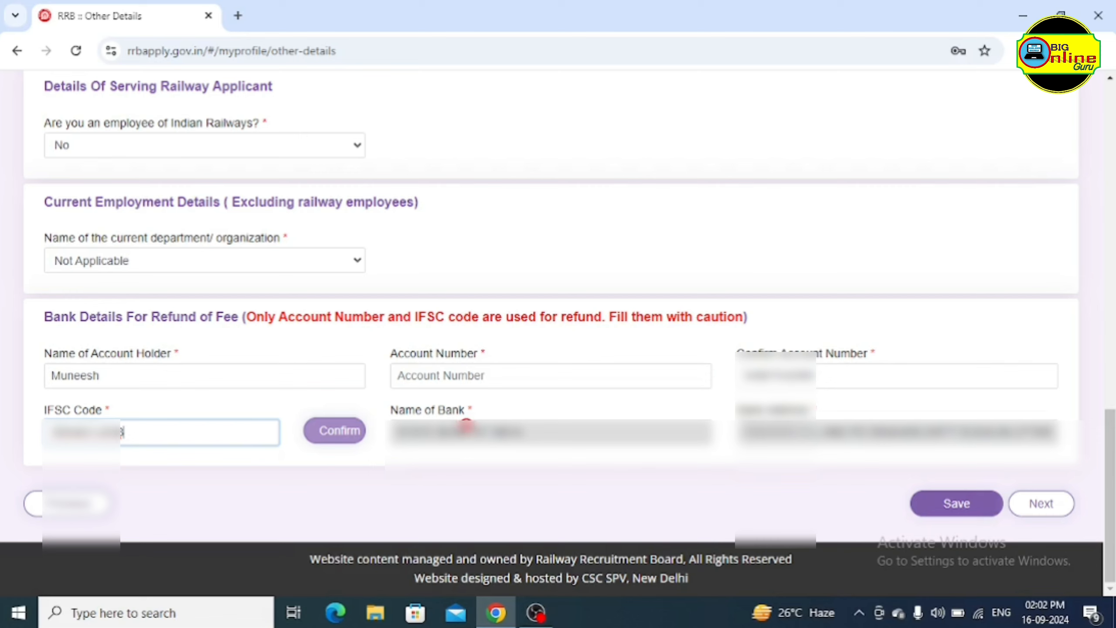
# Save the Other Details and bank information, then continue to Educational Qualification
pyautogui.click(957, 505)
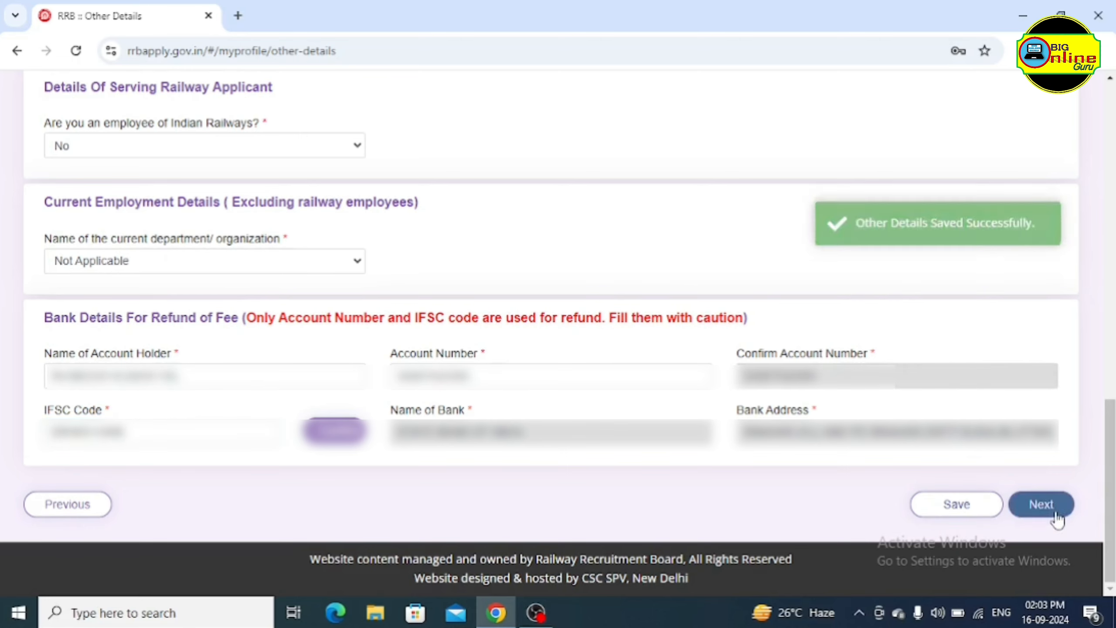
pyautogui.click(1049, 510)
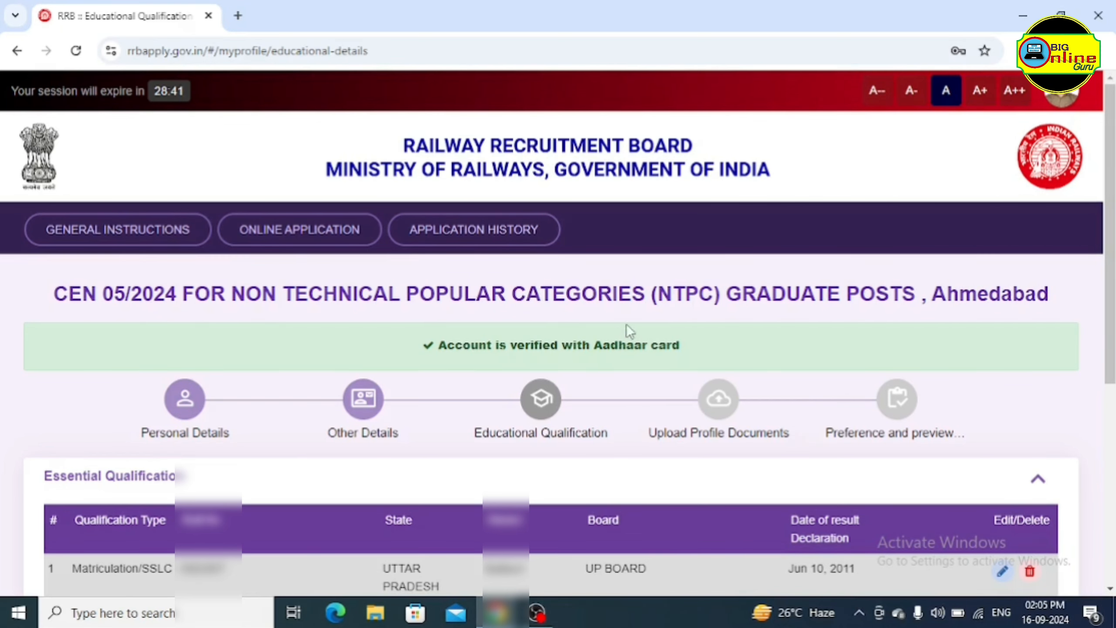
# Scroll down to the Matriculation/SSLC row in the Essential Qualification table
pyautogui.scroll(-5, 626, 344)
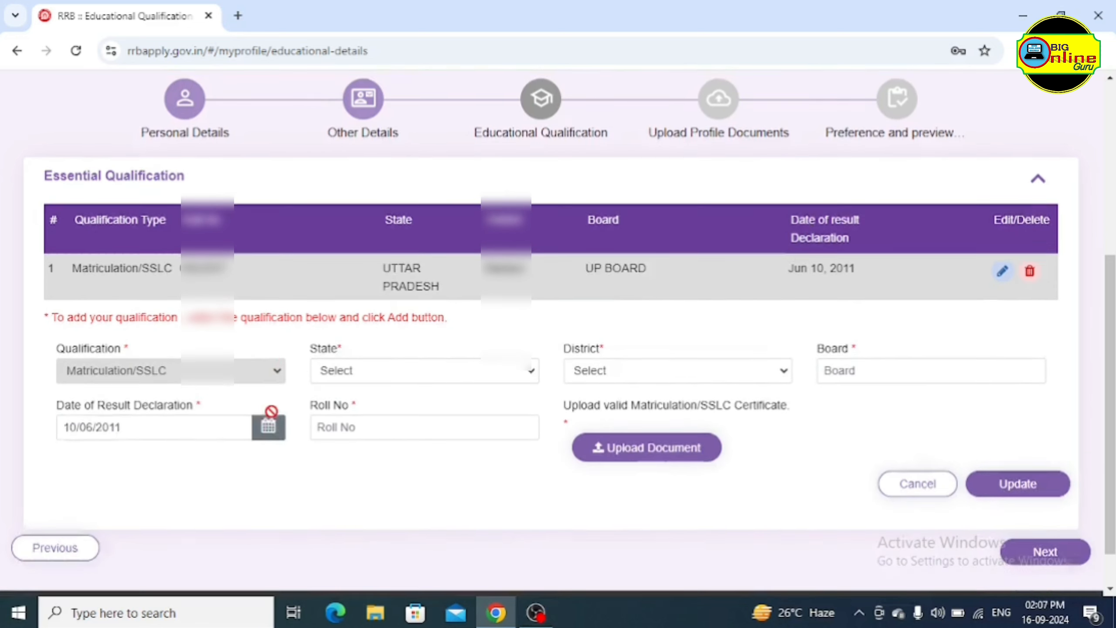
pyautogui.scroll(-1, 157, 338)
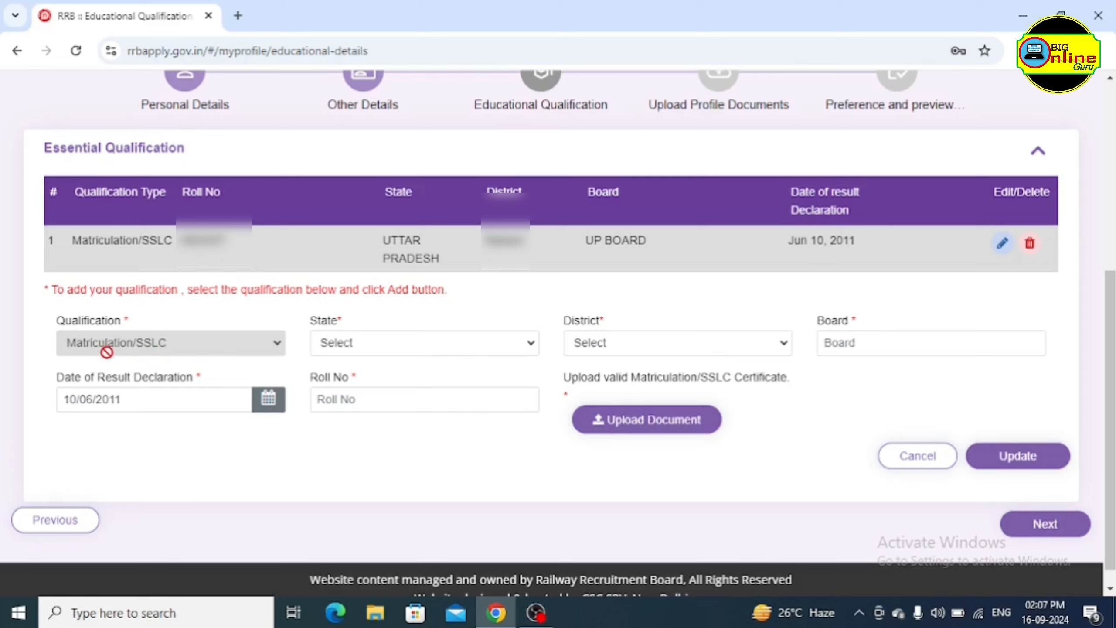
# Set the Matriculation entry's State to UTTAR PRADESH and District to Agra
pyautogui.click(401, 346)
pyautogui.scroll(-5, 429, 264)
pyautogui.scroll(-2, 428, 276)
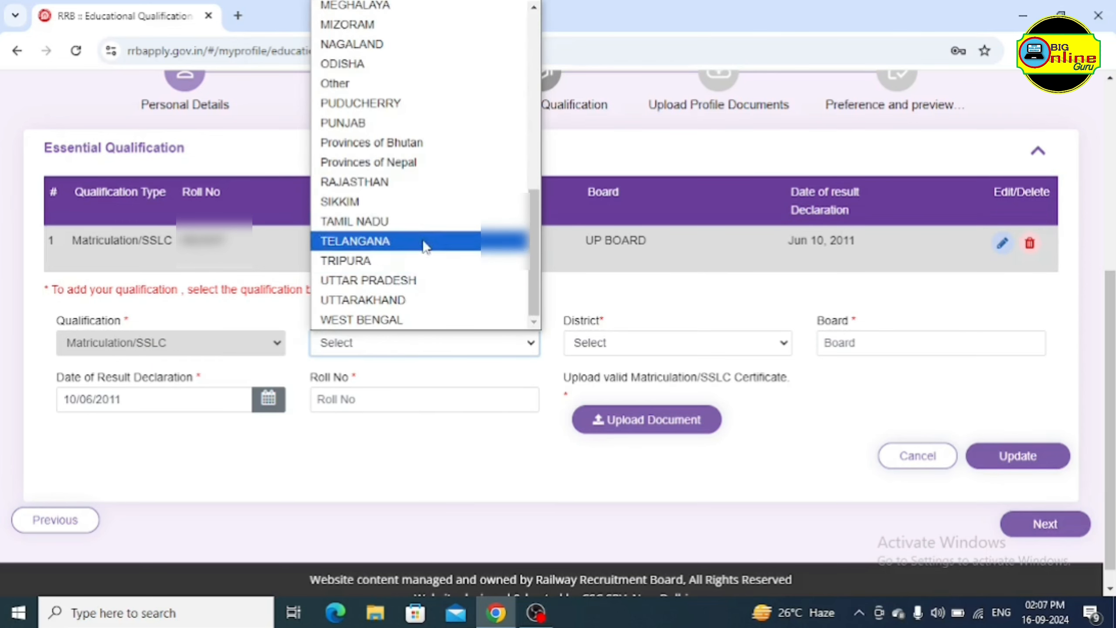
pyautogui.click(423, 278)
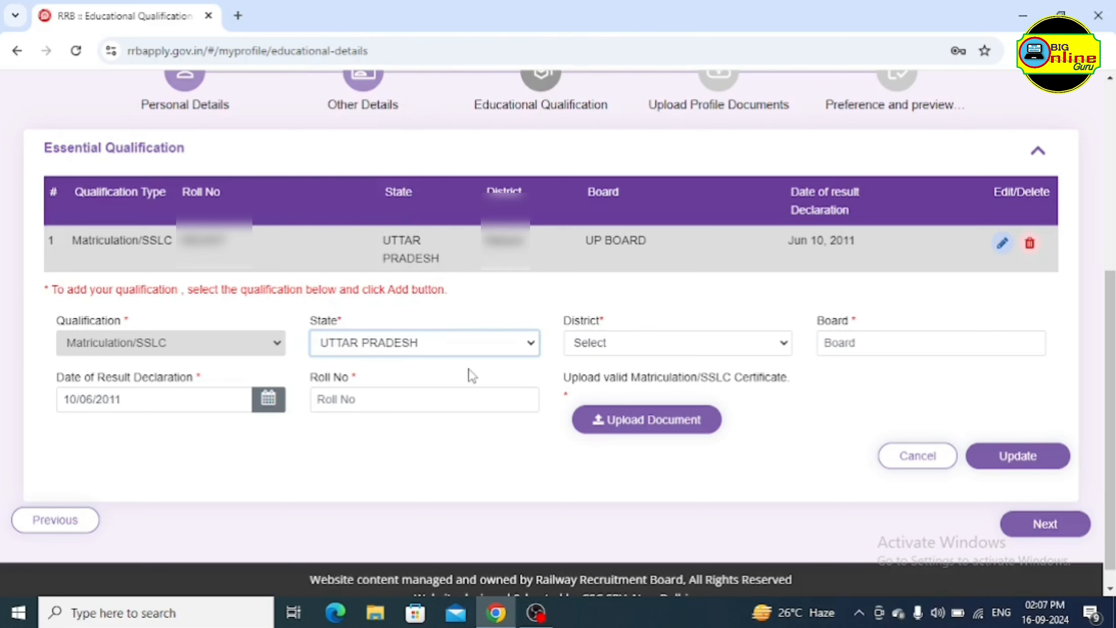
pyautogui.click(636, 344)
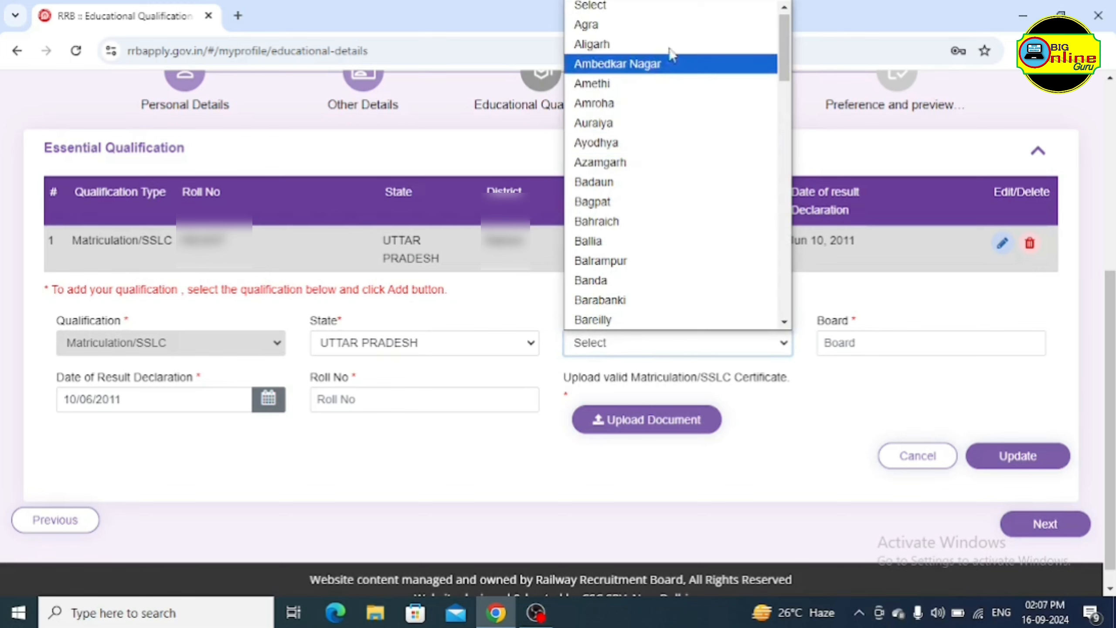
pyautogui.click(664, 25)
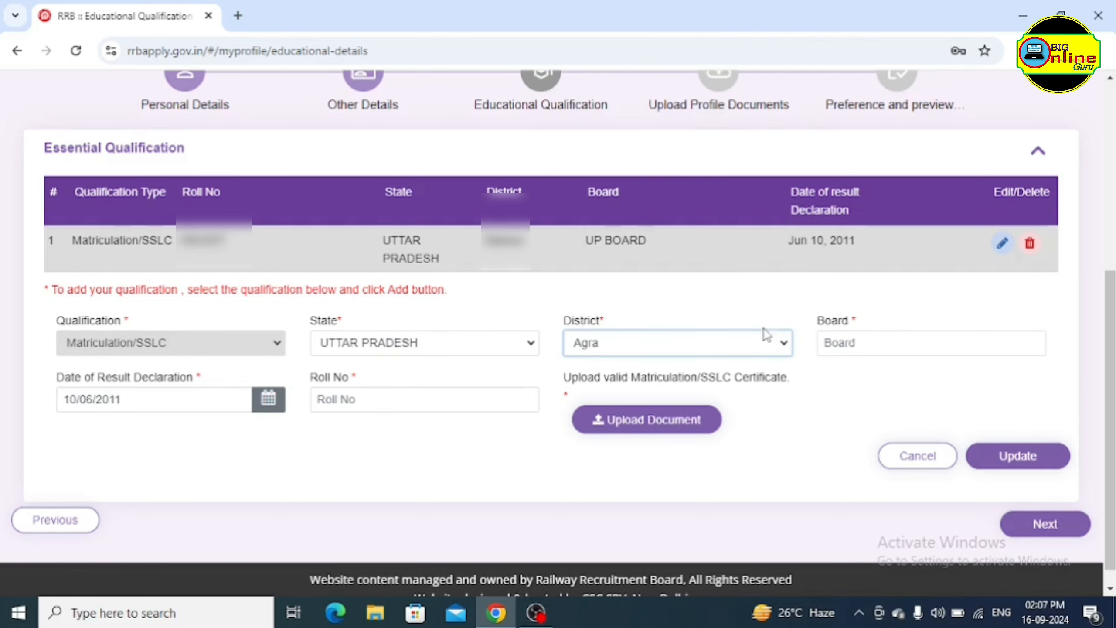
# Try the board name, result date, roll number and certificate upload fields
pyautogui.click(865, 343)
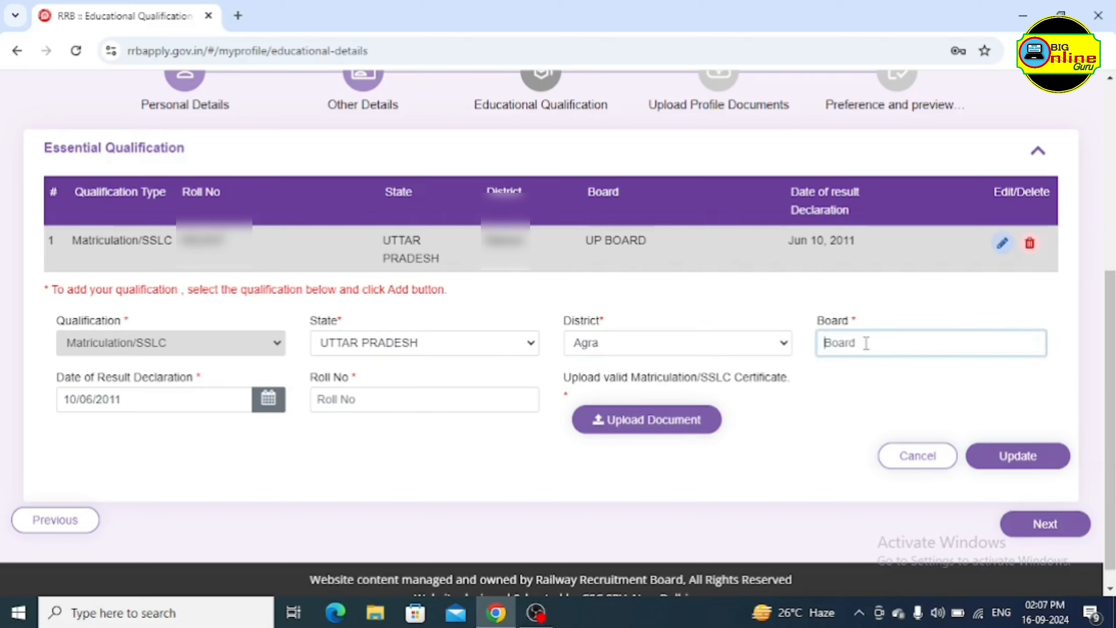
pyautogui.click(834, 389)
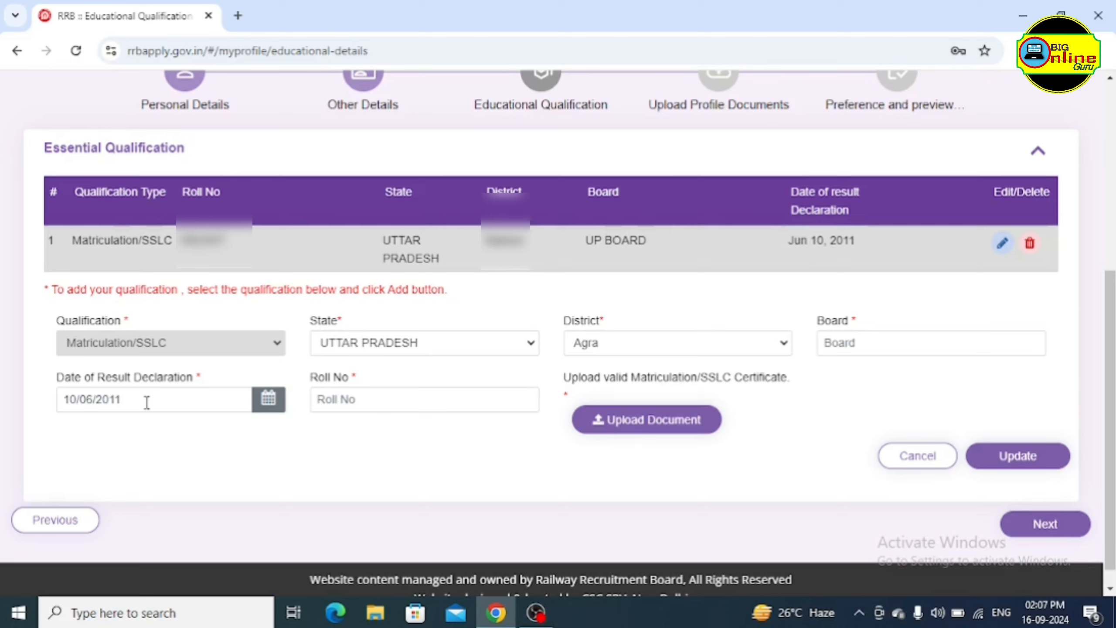
pyautogui.click(147, 401)
pyautogui.click(367, 400)
pyautogui.click(374, 399)
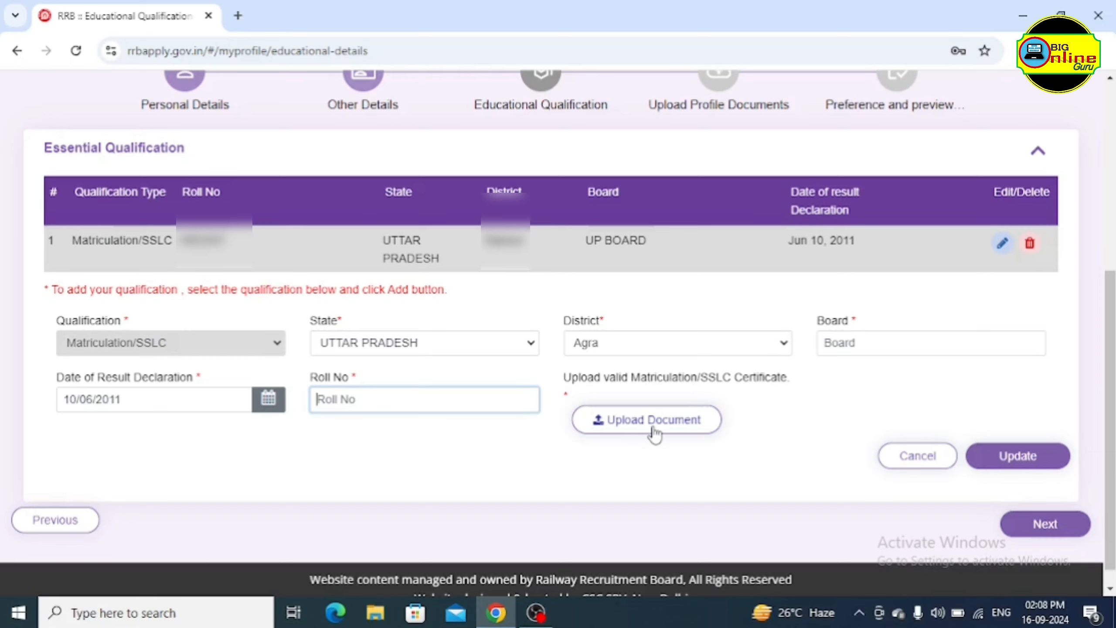
pyautogui.click(625, 424)
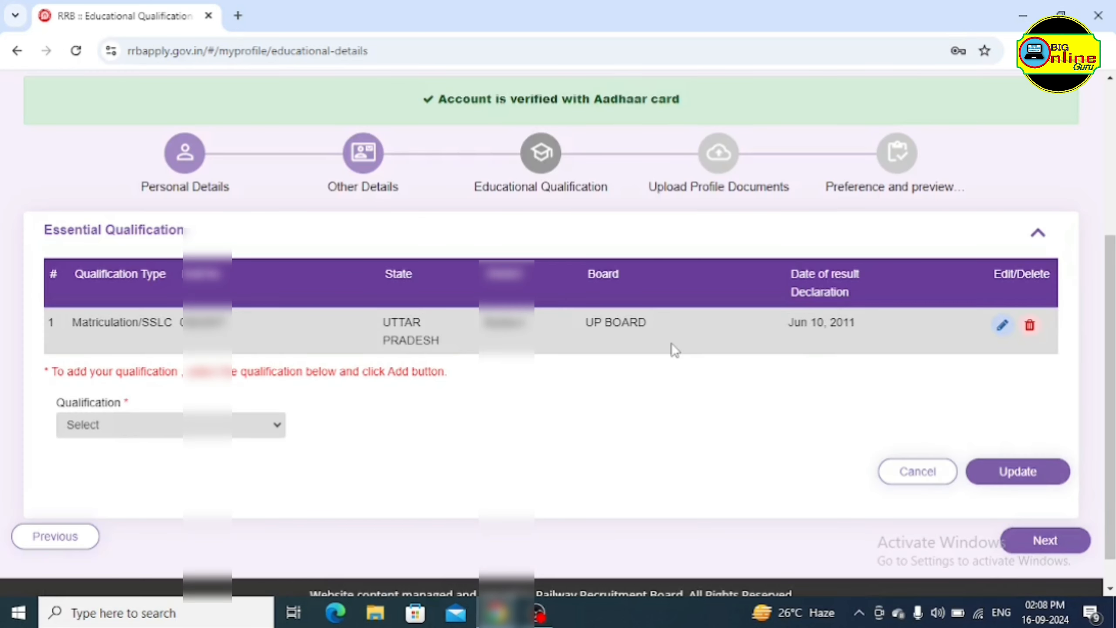
# Return the form to adding a new entry and list the available qualifications
pyautogui.click(1003, 326)
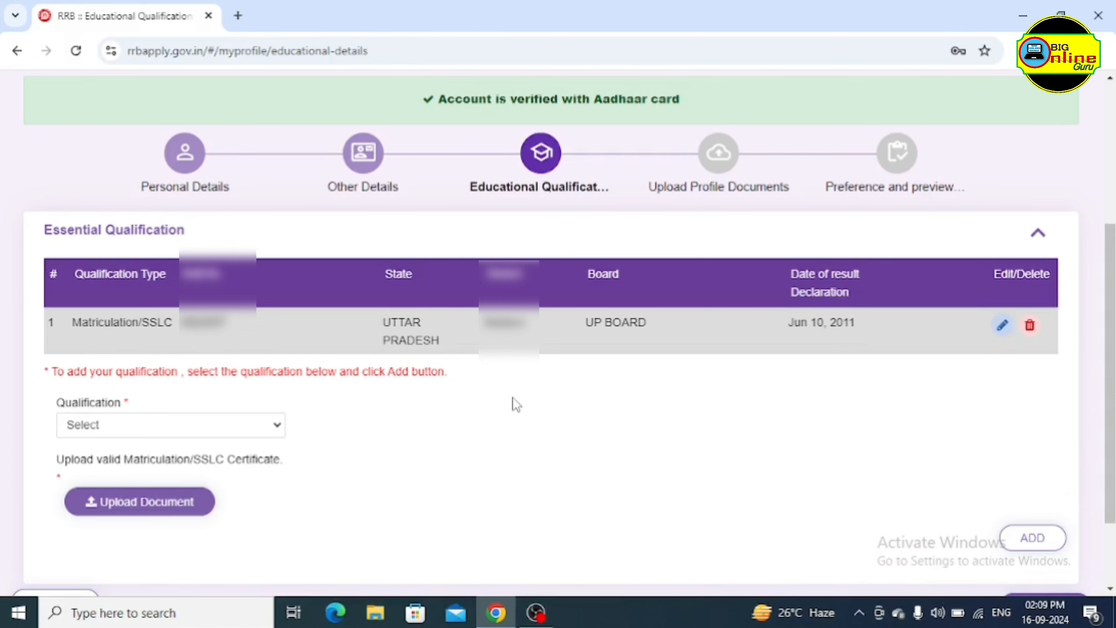
pyautogui.scroll(-2, 461, 415)
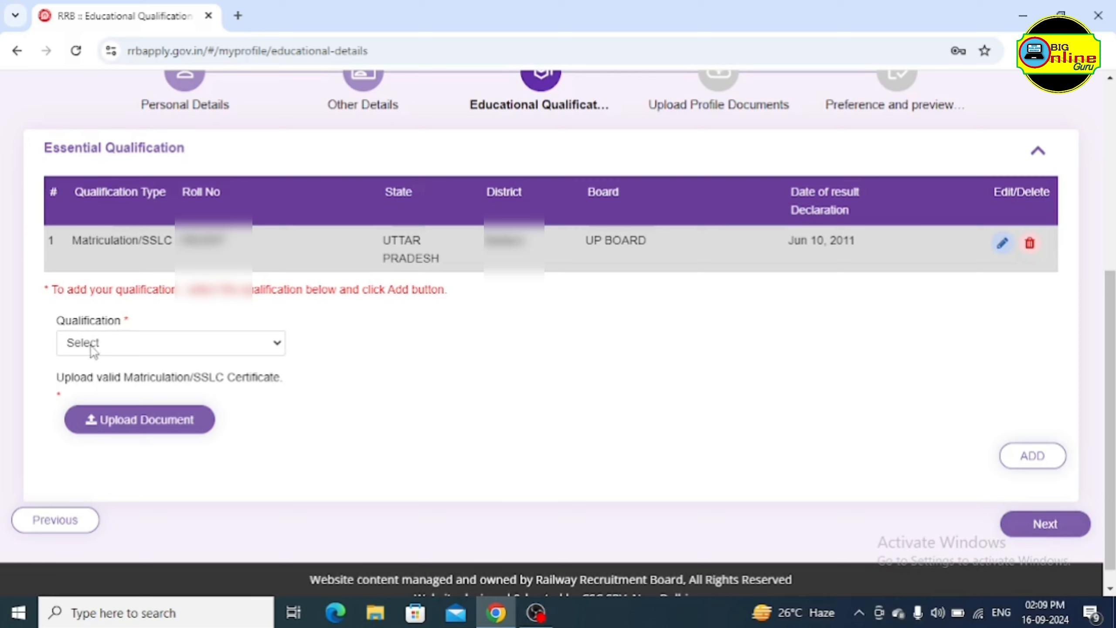
pyautogui.click(116, 348)
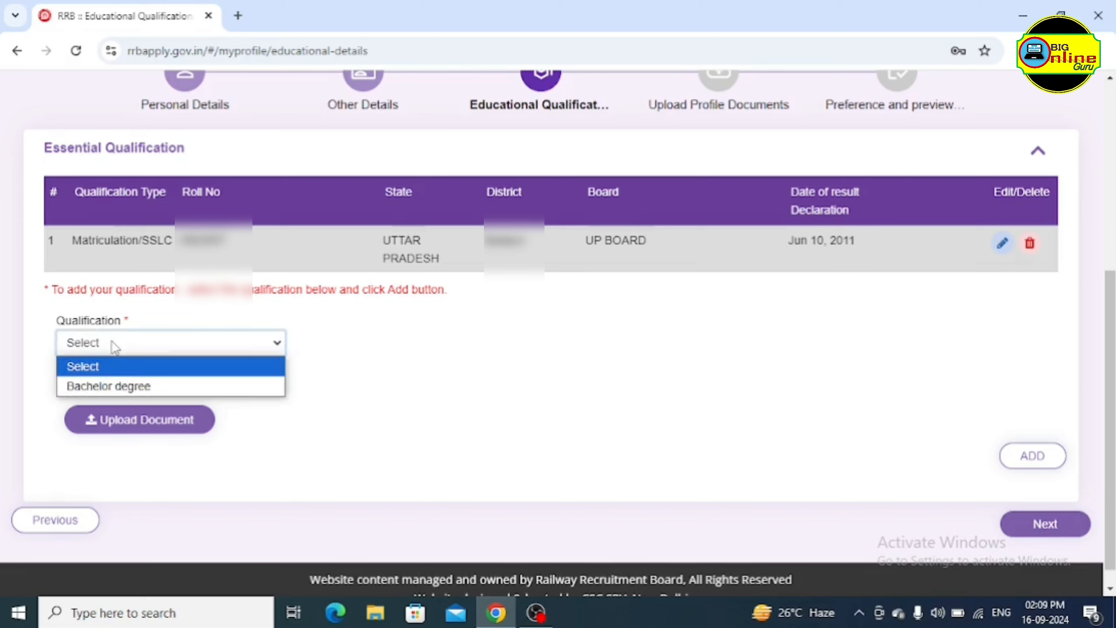
# Select Bachelor degree for both the new Qualification and its Discipline
pyautogui.click(146, 386)
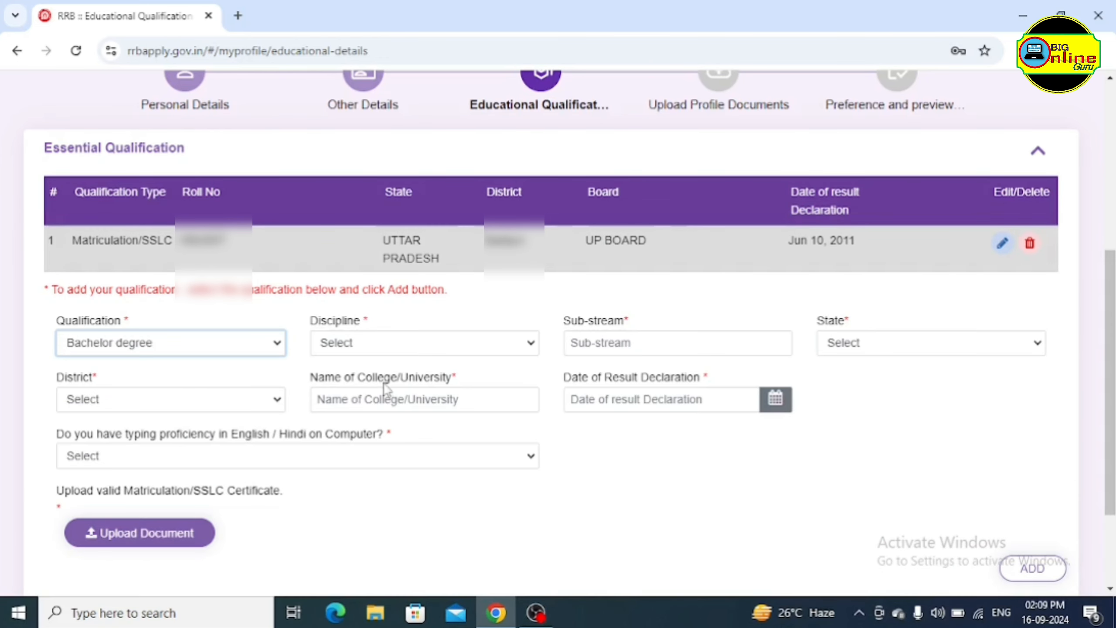
pyautogui.click(415, 348)
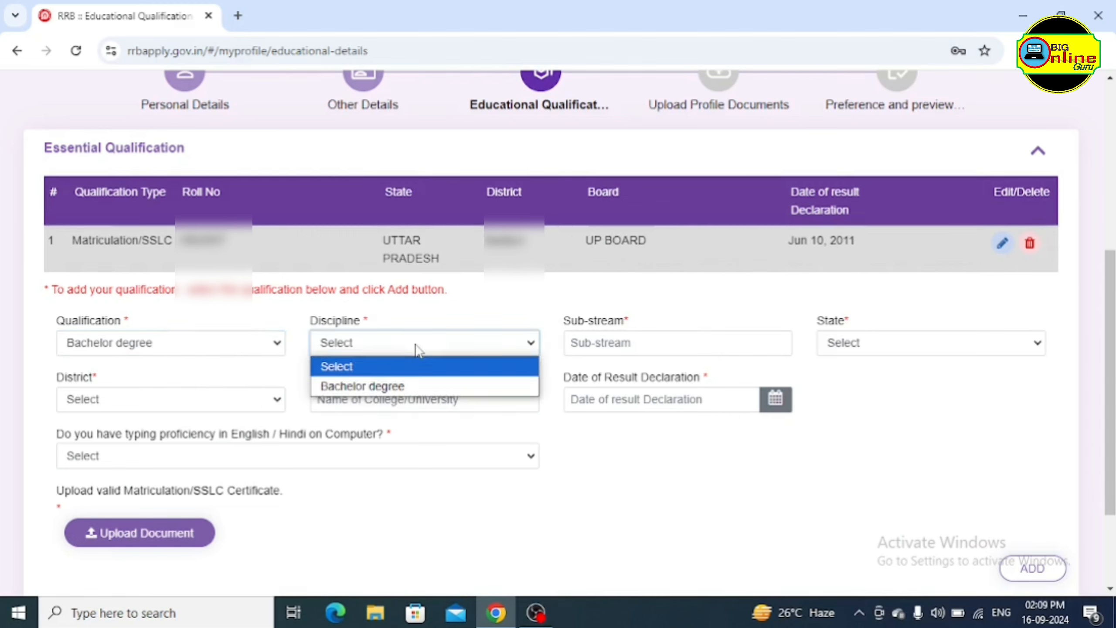
pyautogui.click(368, 389)
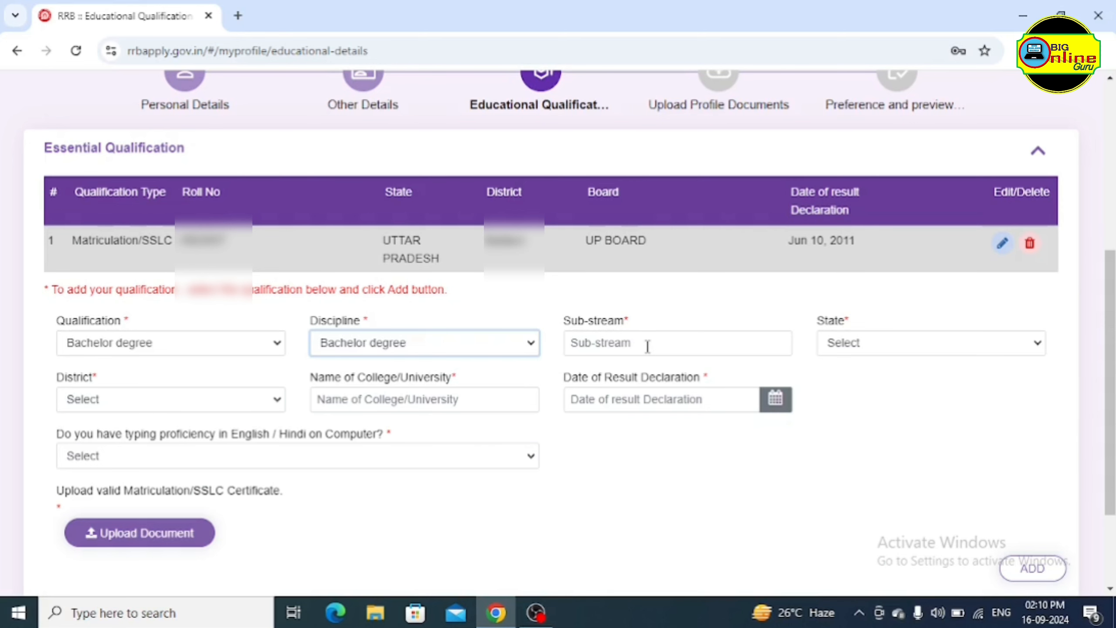
pyautogui.click(659, 340)
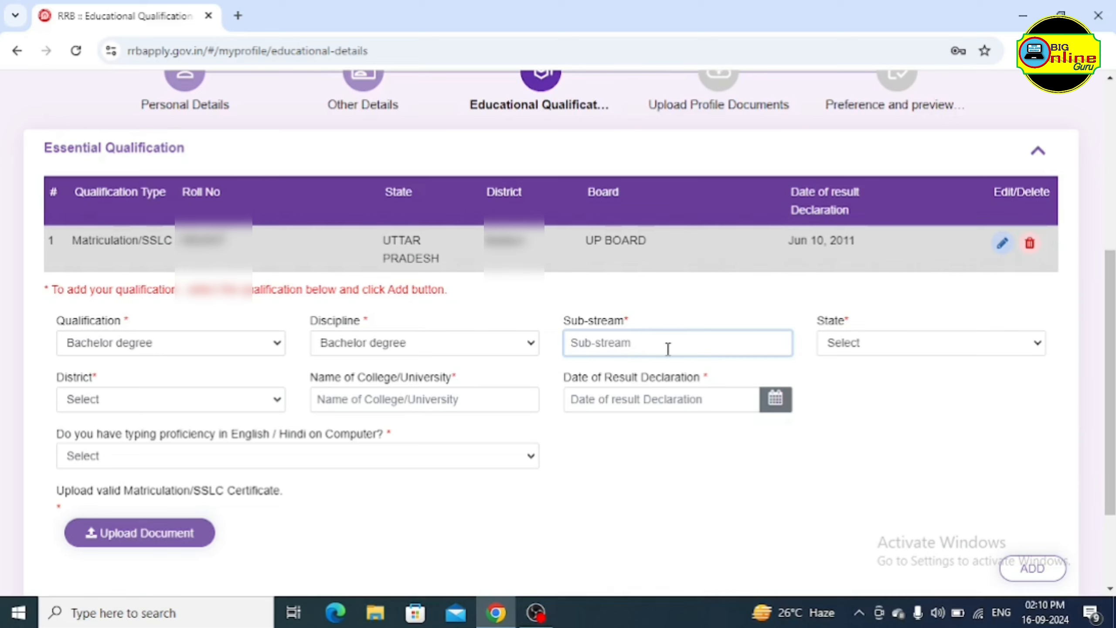
# Set the degree's State to UTTAR PRADESH and District to Agra
pyautogui.click(896, 350)
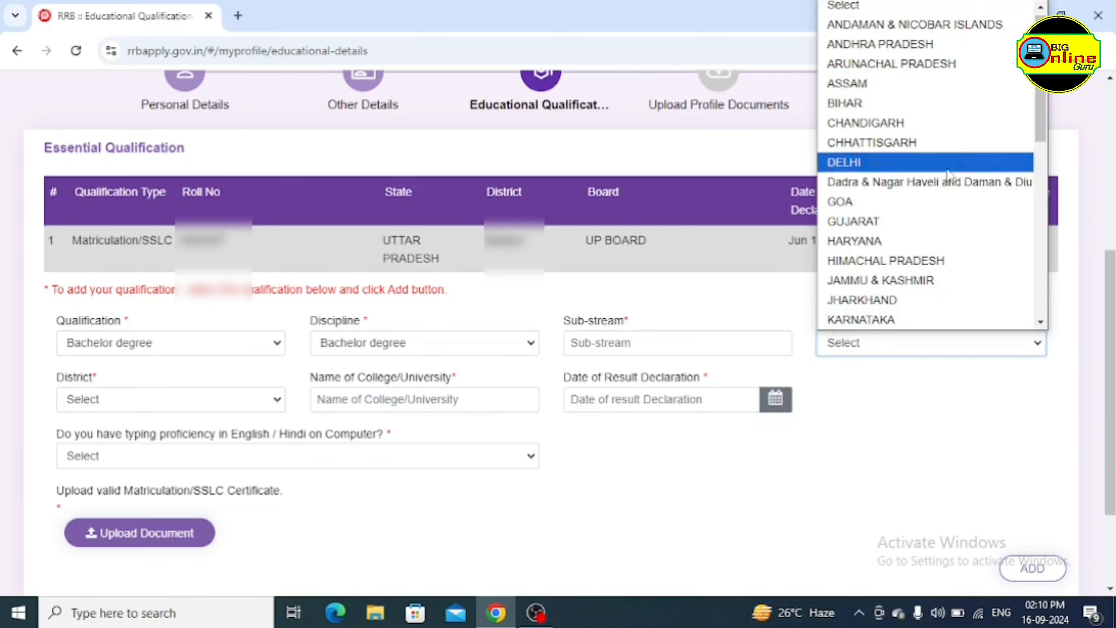
pyautogui.scroll(-5, 937, 270)
pyautogui.click(940, 280)
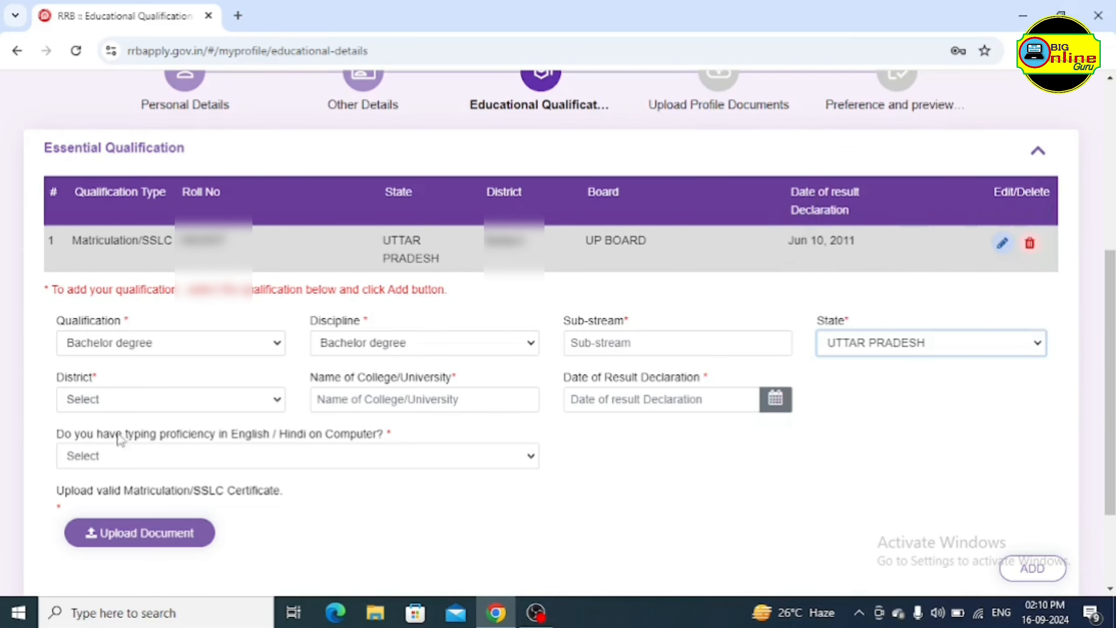
pyautogui.click(165, 401)
pyautogui.scroll(-10, 171, 220)
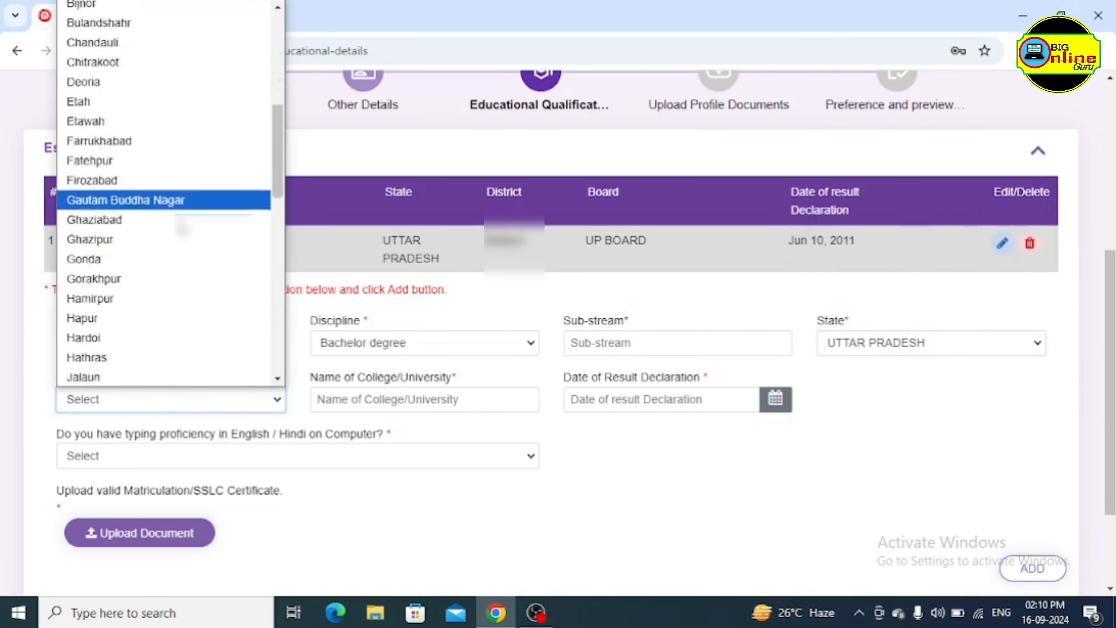
pyautogui.scroll(10, 152, 112)
pyautogui.click(145, 30)
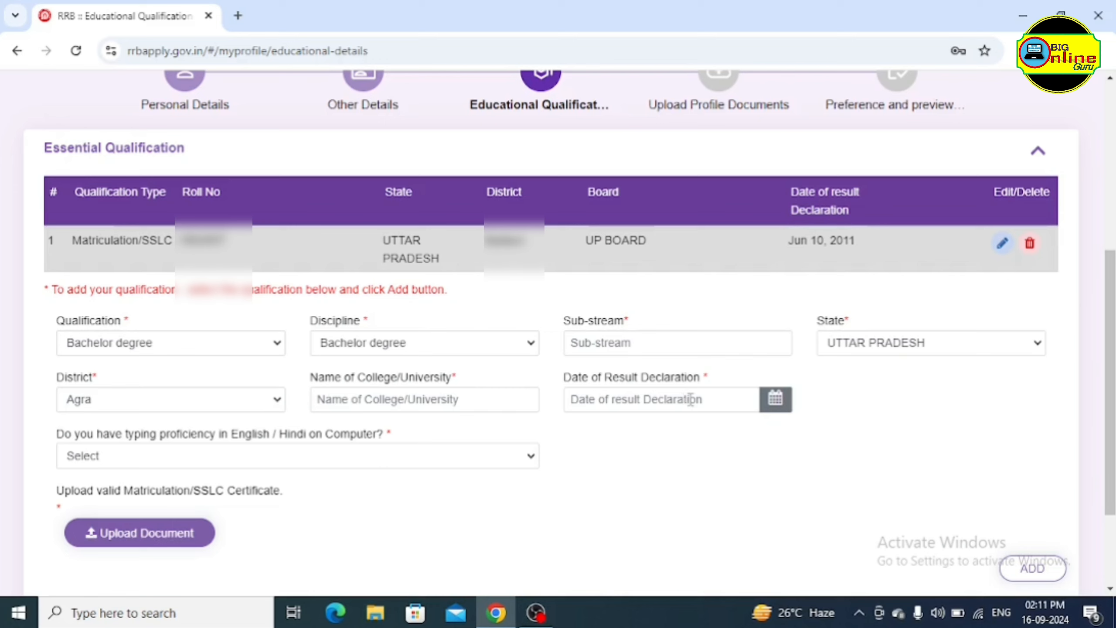
# Leave the result date empty and bring up the typing proficiency answers
pyautogui.click(690, 399)
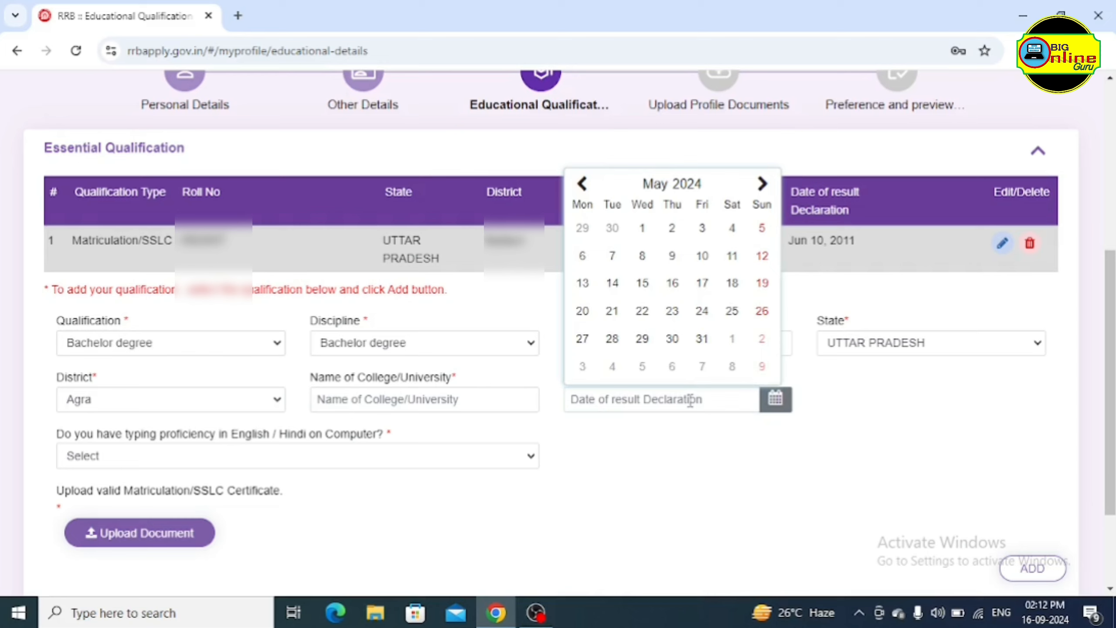
pyautogui.click(659, 456)
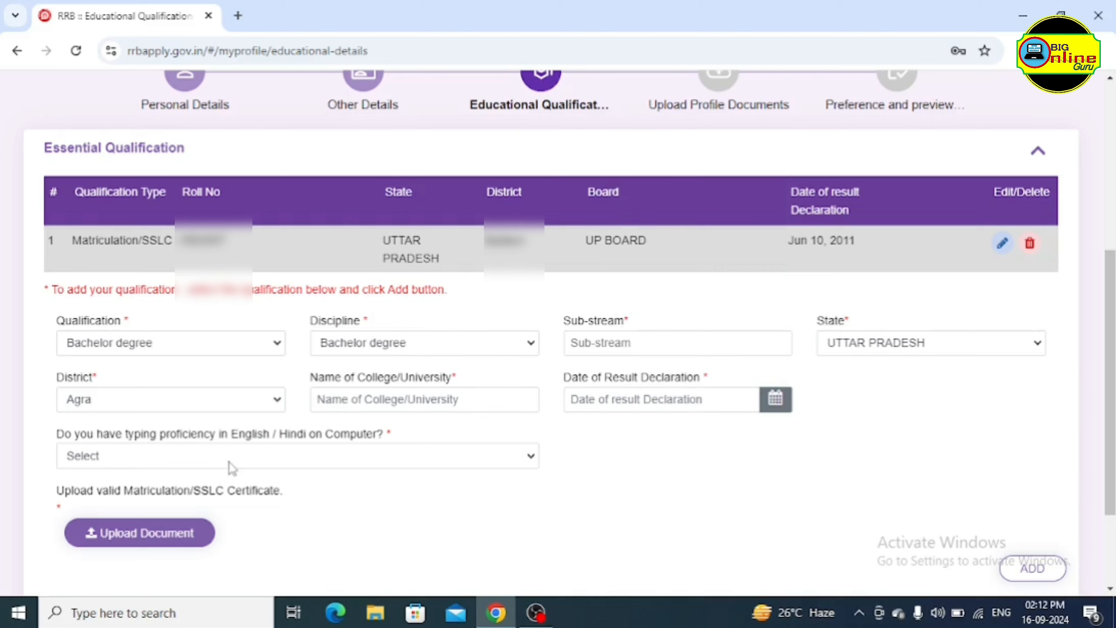
pyautogui.click(284, 462)
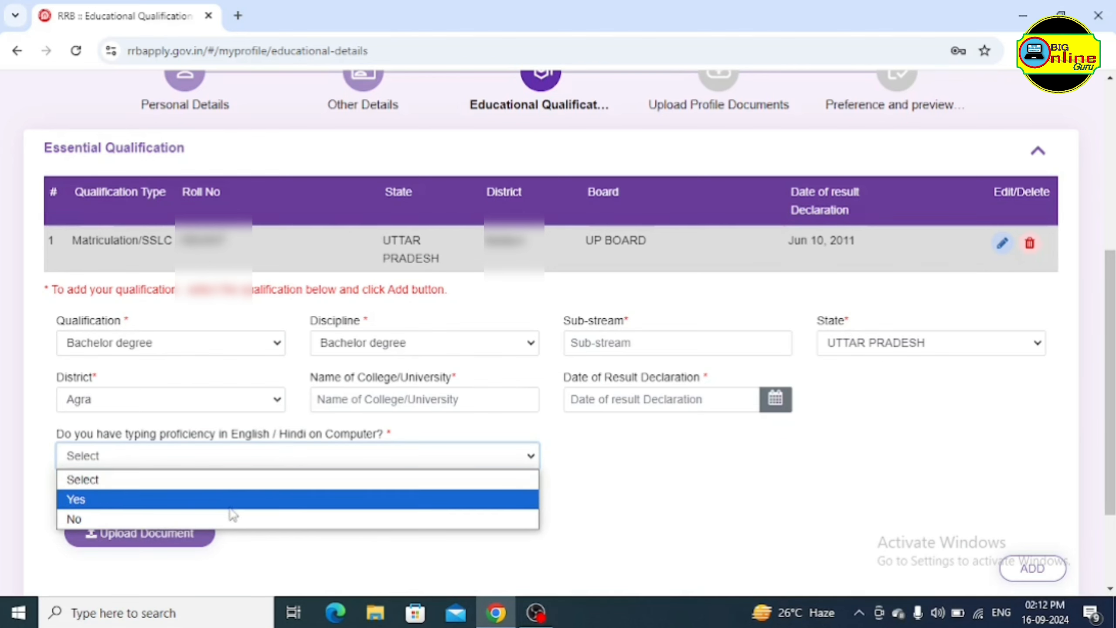
# Answer No to typing proficiency, acknowledge the mandatory notice, then switch the answer to Yes
pyautogui.click(183, 515)
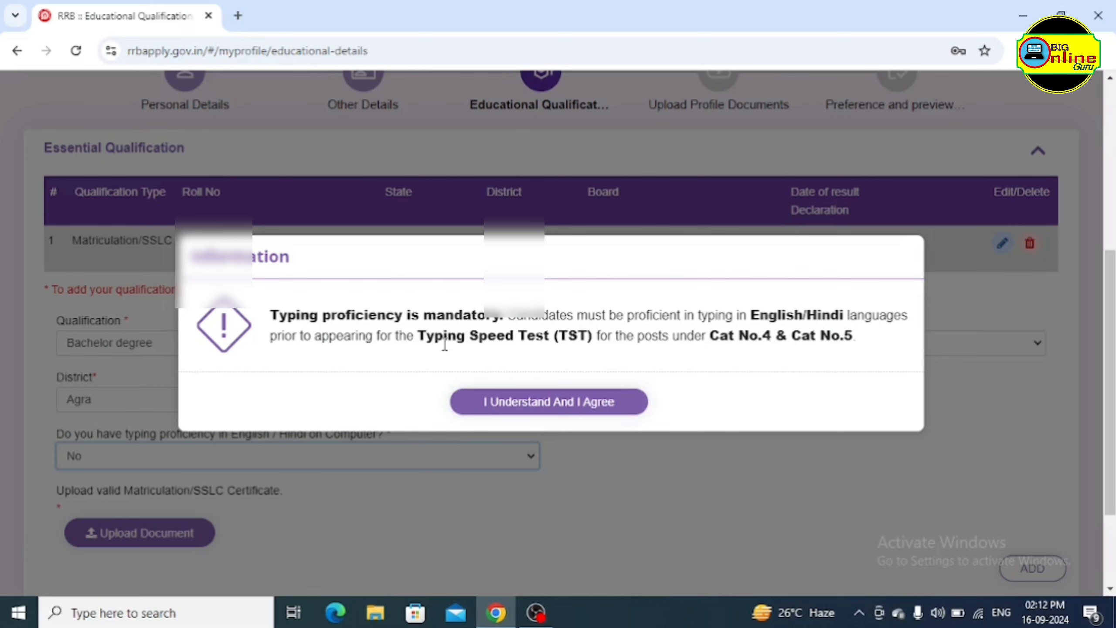
pyautogui.click(539, 401)
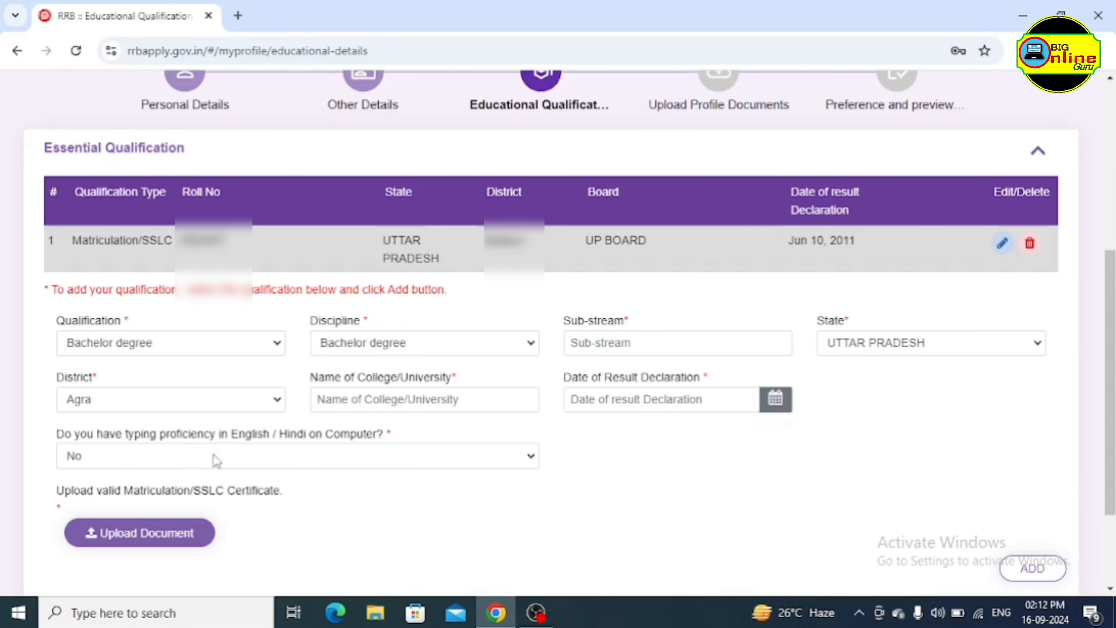
pyautogui.click(187, 457)
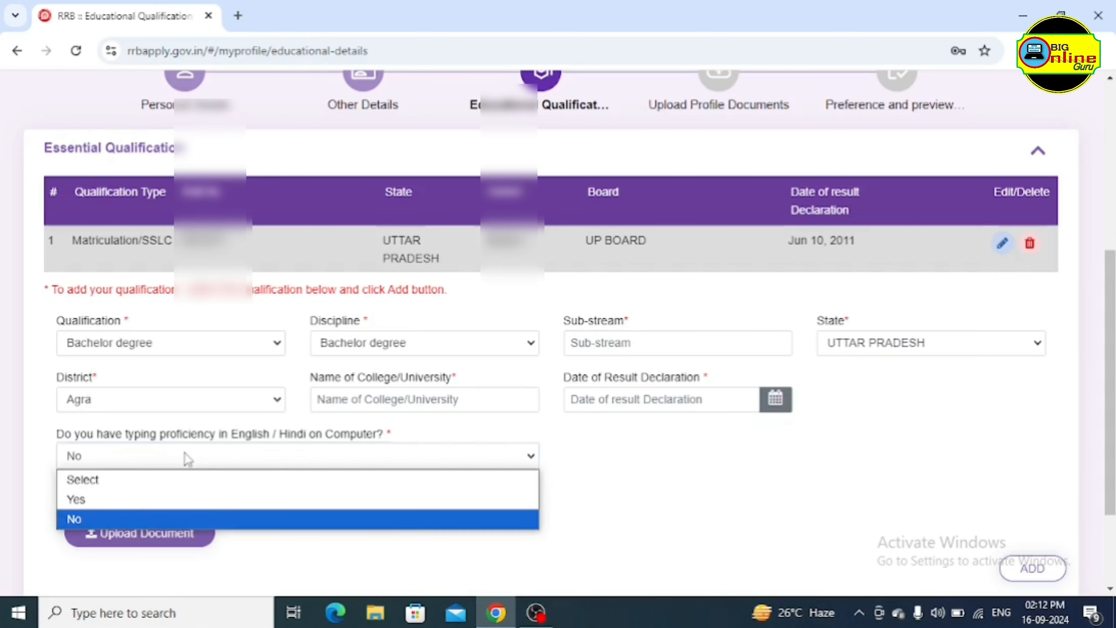
pyautogui.click(93, 499)
pyautogui.scroll(-3, 347, 501)
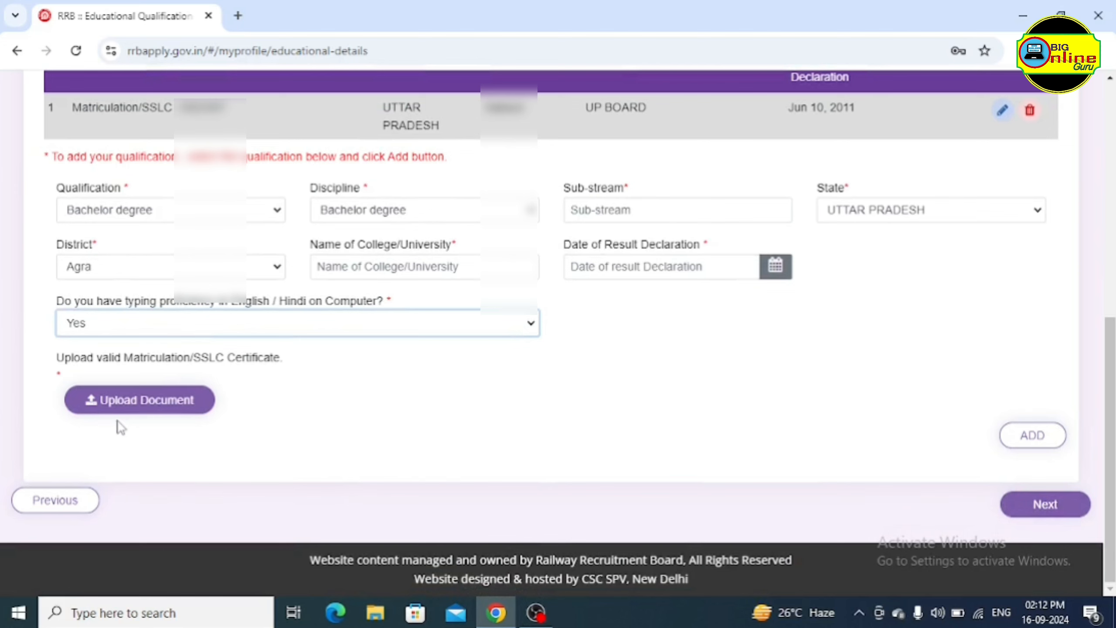
# Add the Bachelor degree entry to the table and proceed to Upload Profile Documents
pyautogui.click(131, 402)
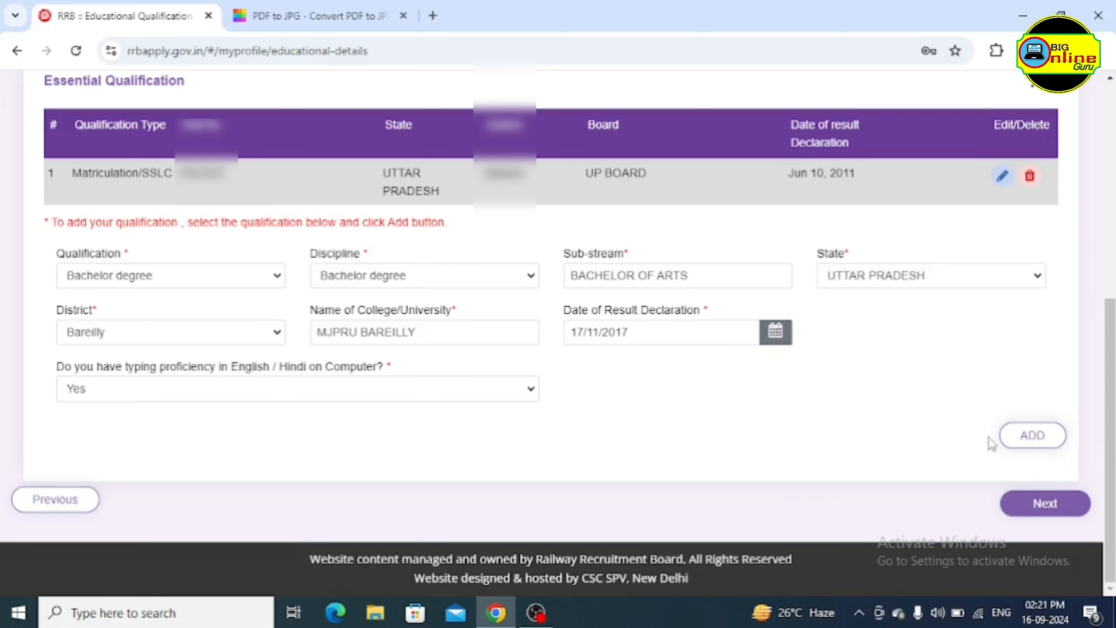
pyautogui.click(1036, 441)
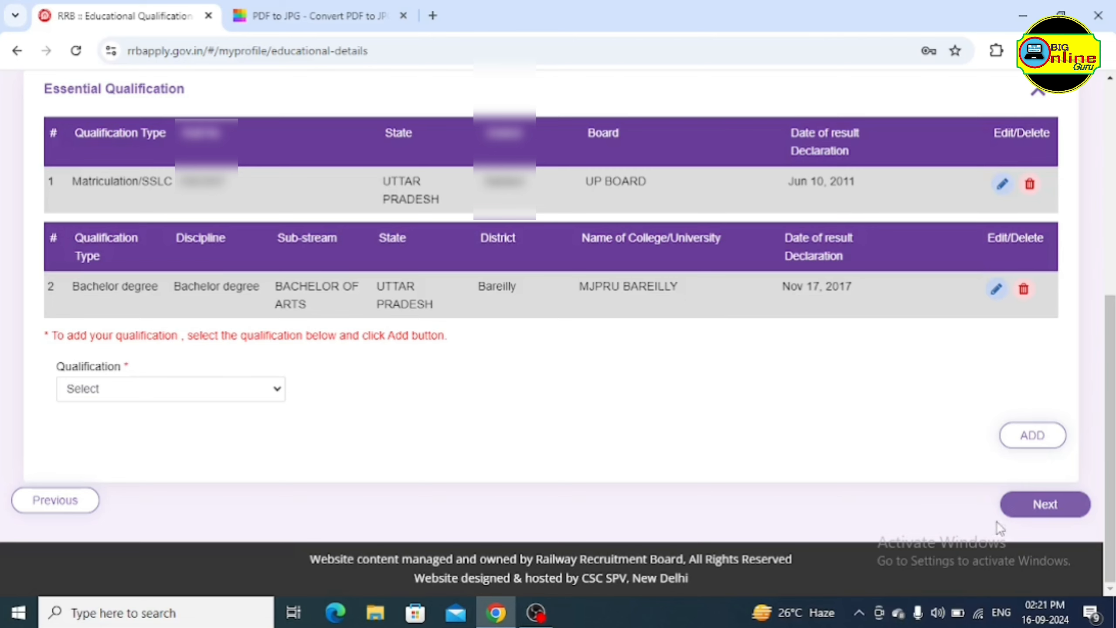
pyautogui.click(1030, 511)
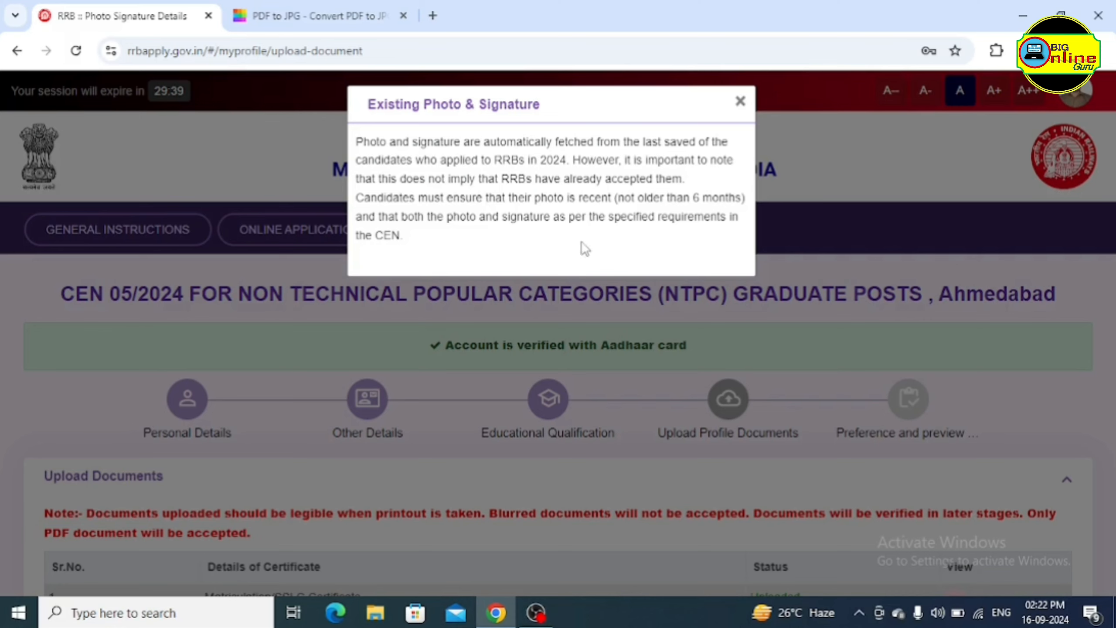
# Dismiss the Existing Photo & Signature notice
pyautogui.click(740, 103)
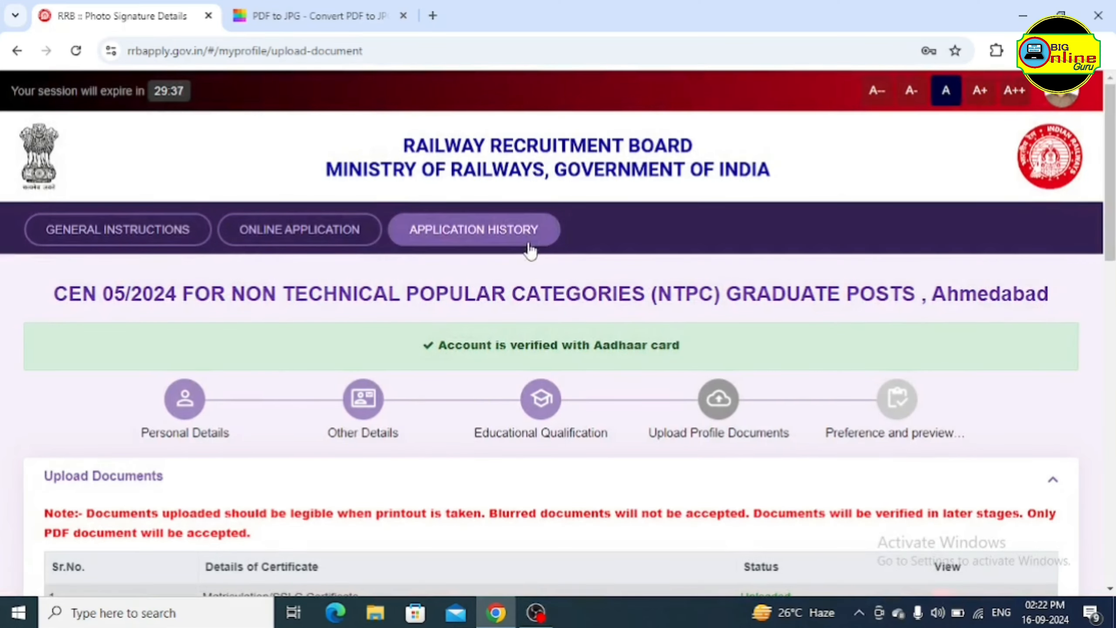
pyautogui.scroll(-8, 391, 365)
pyautogui.scroll(4, 571, 361)
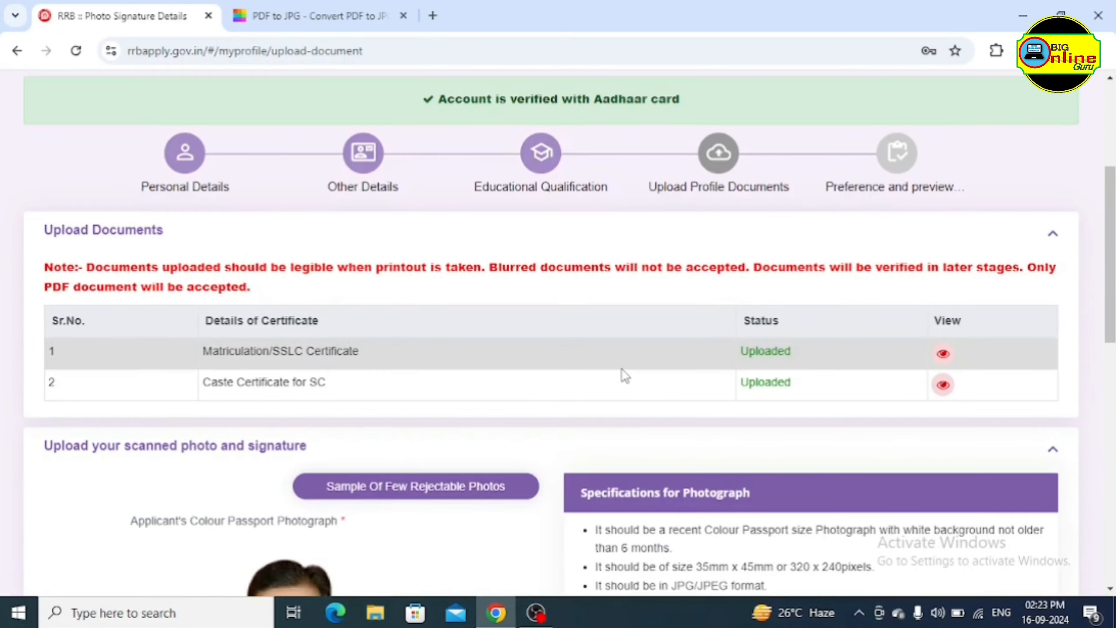
pyautogui.scroll(-5, 580, 378)
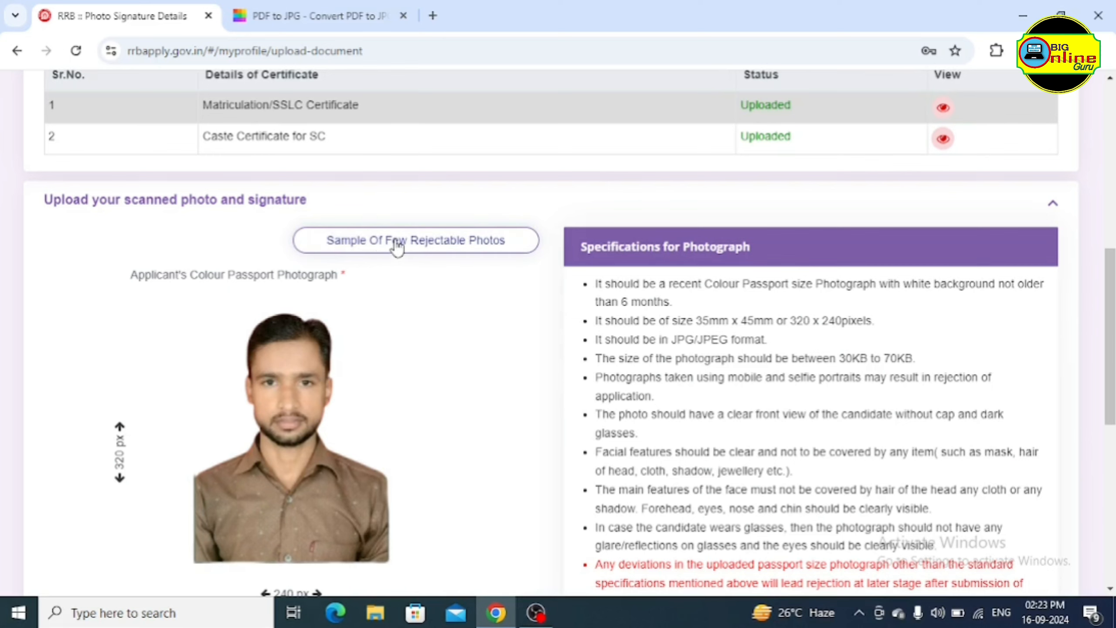
# Look through the Sample Of Few Rejectable Photos, then close it
pyautogui.click(440, 246)
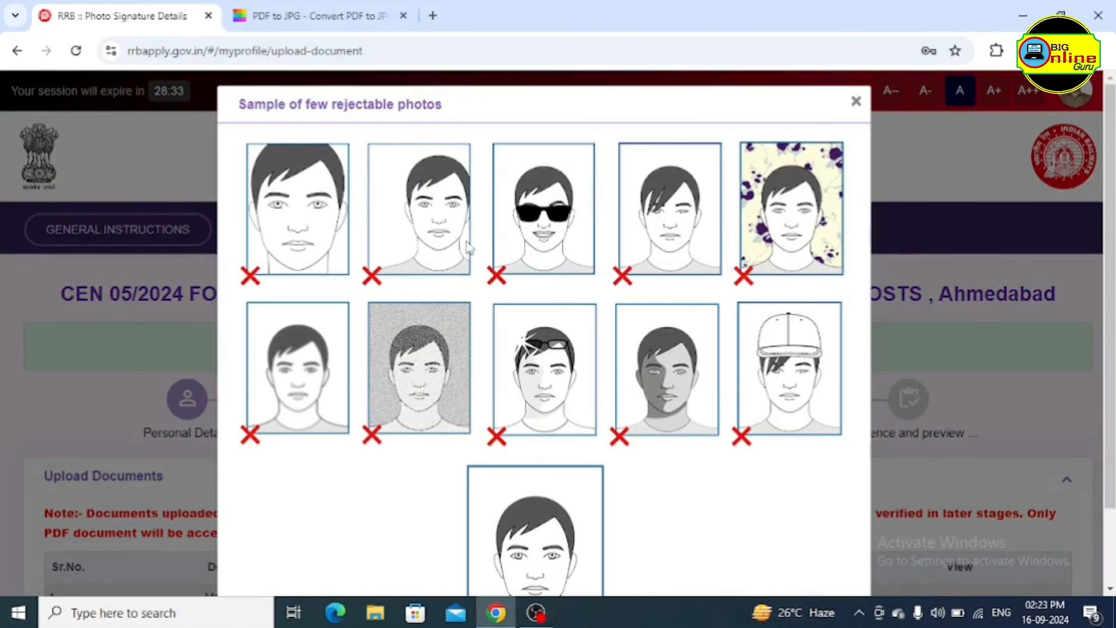
pyautogui.scroll(-2, 632, 349)
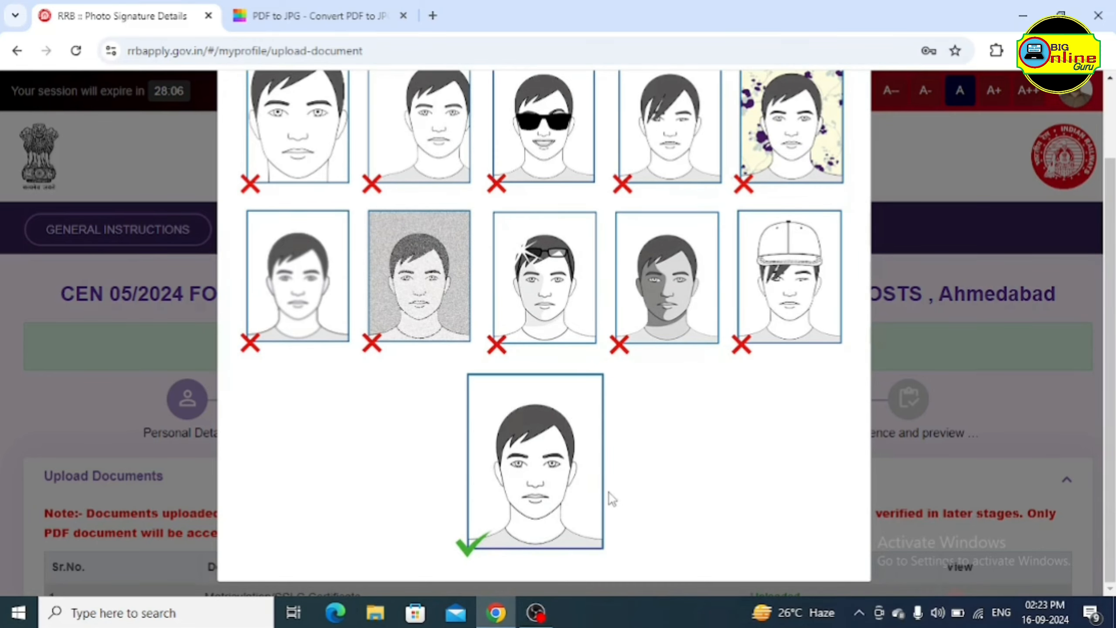
pyautogui.scroll(2, 669, 367)
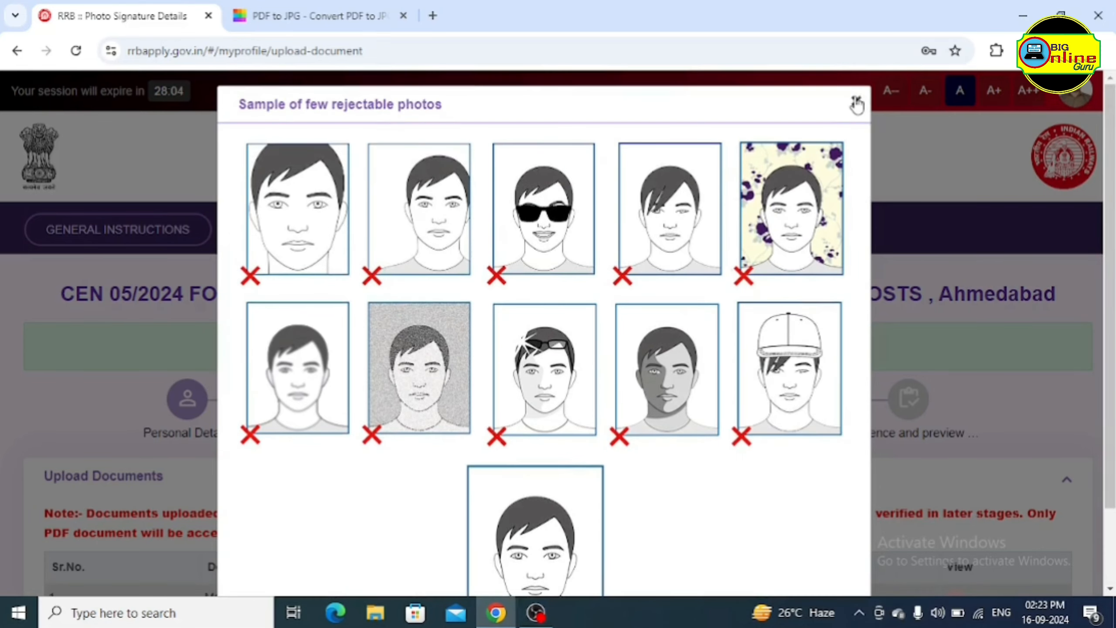
pyautogui.click(856, 104)
pyautogui.scroll(-15, 448, 411)
pyautogui.scroll(5, 583, 409)
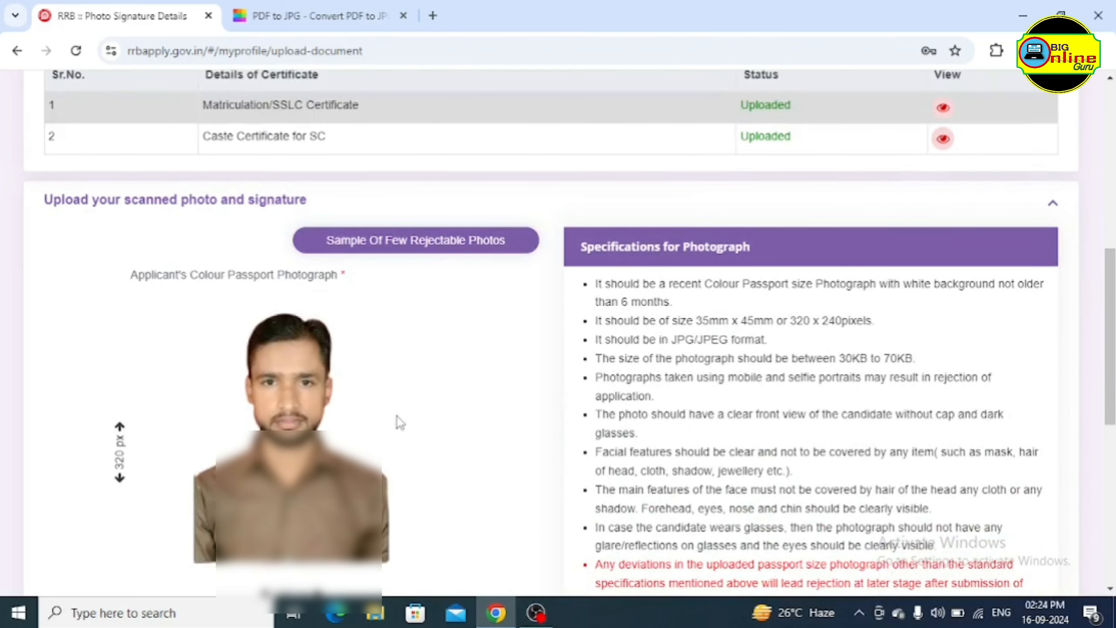
# Keep the existing passport photograph and save the photo and signature
pyautogui.scroll(-3, 484, 398)
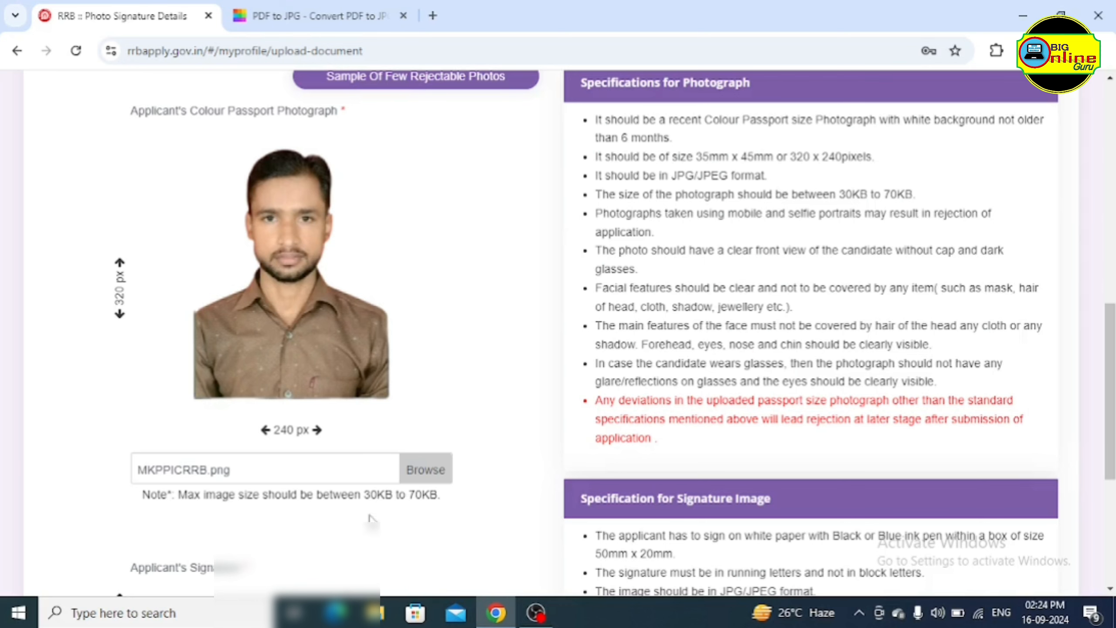
pyautogui.click(422, 471)
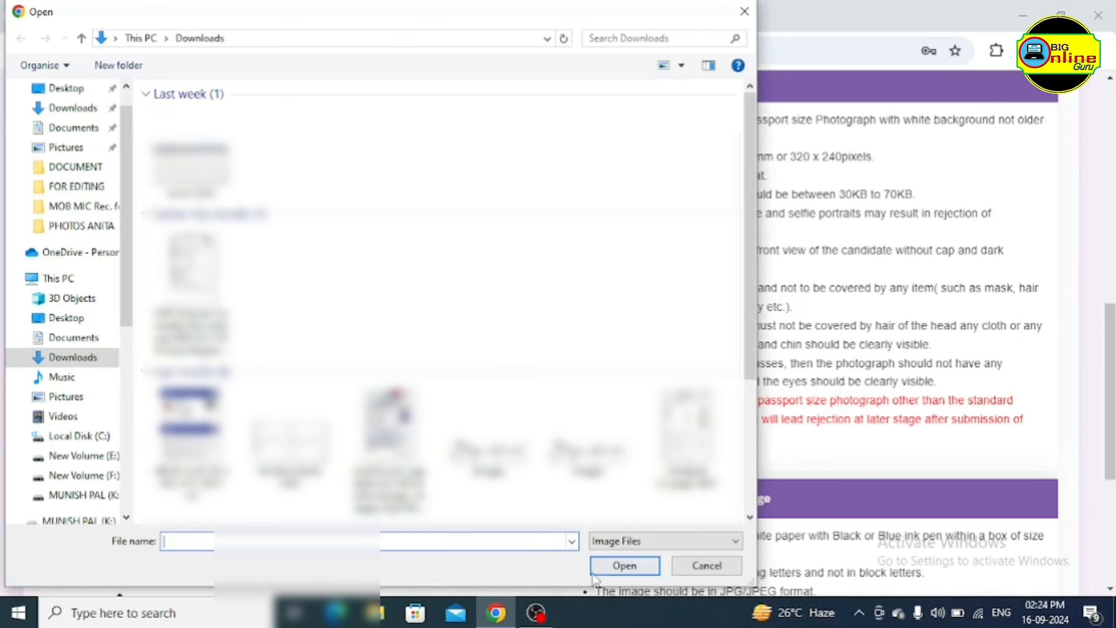
pyautogui.click(707, 567)
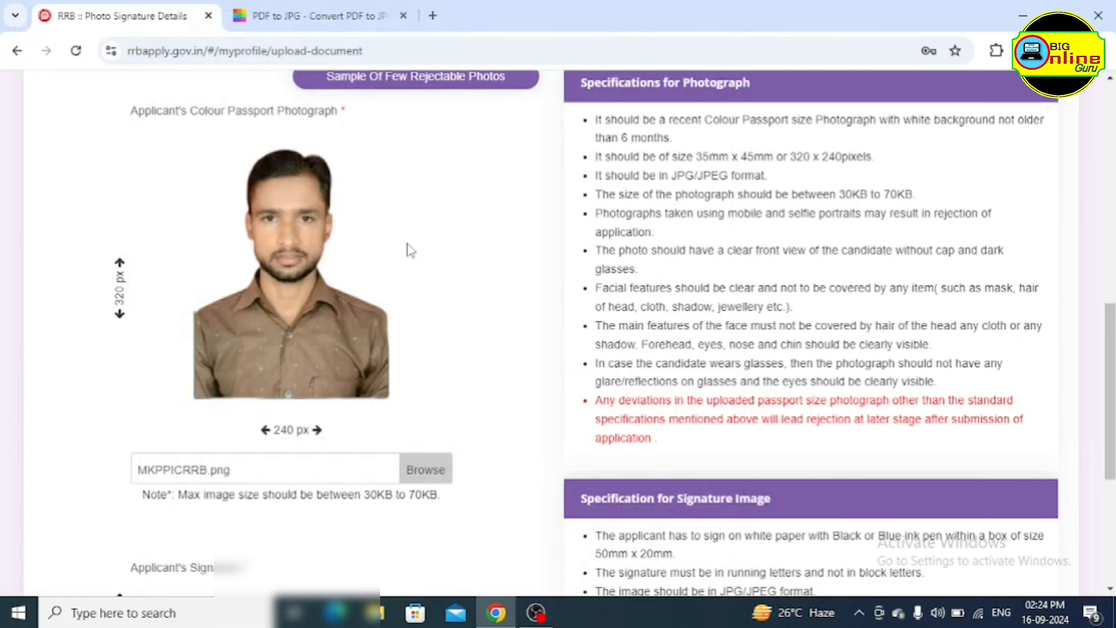
pyautogui.scroll(-7, 501, 246)
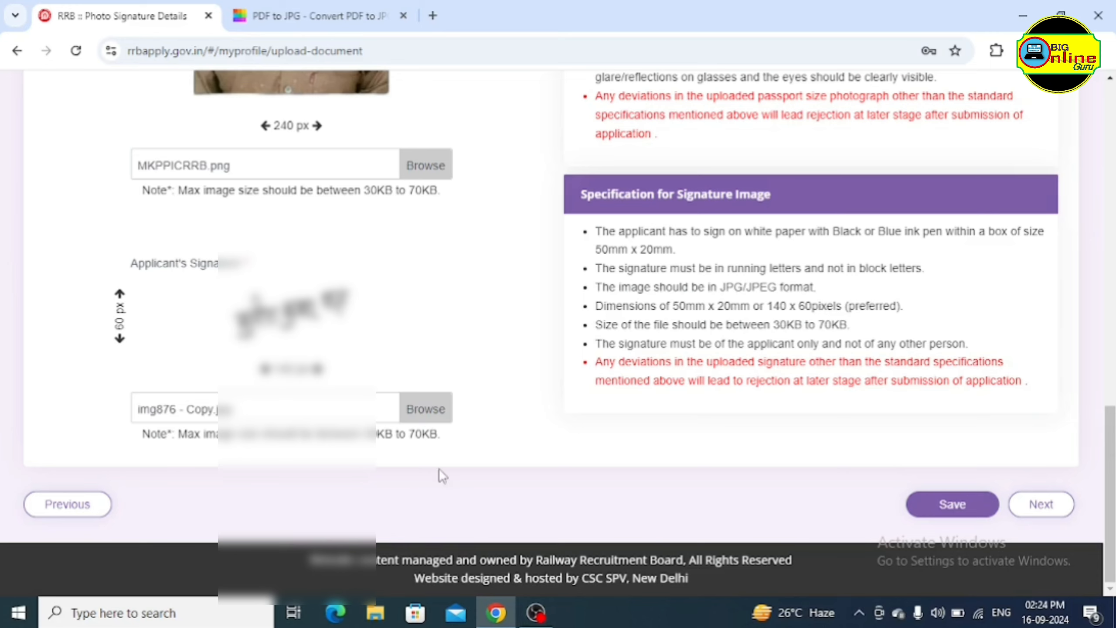
pyautogui.scroll(10, 514, 438)
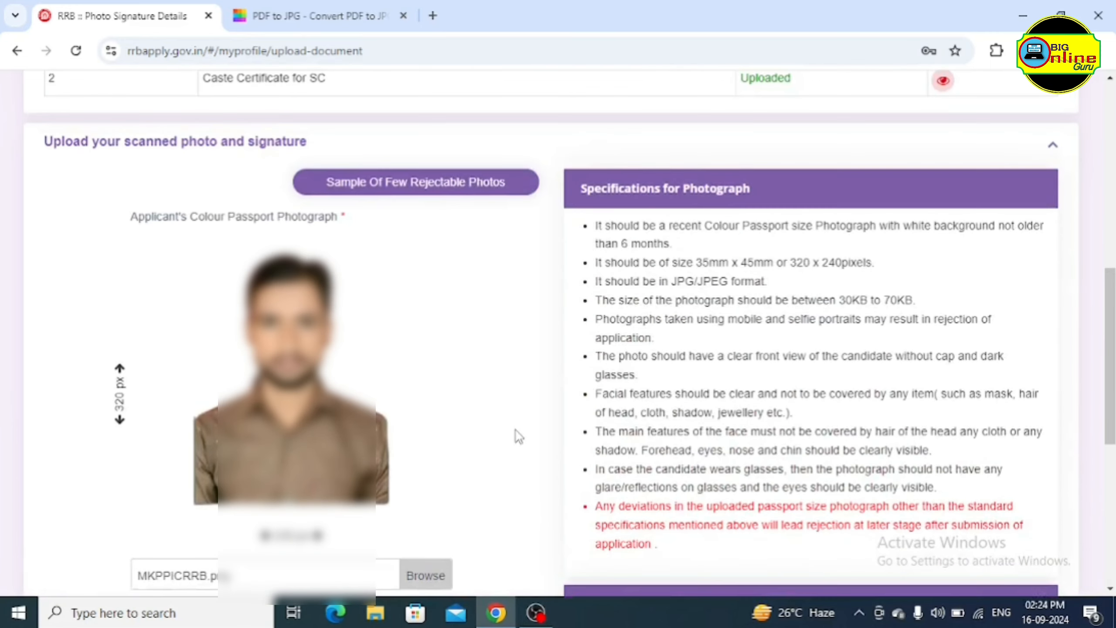
pyautogui.scroll(2, 516, 430)
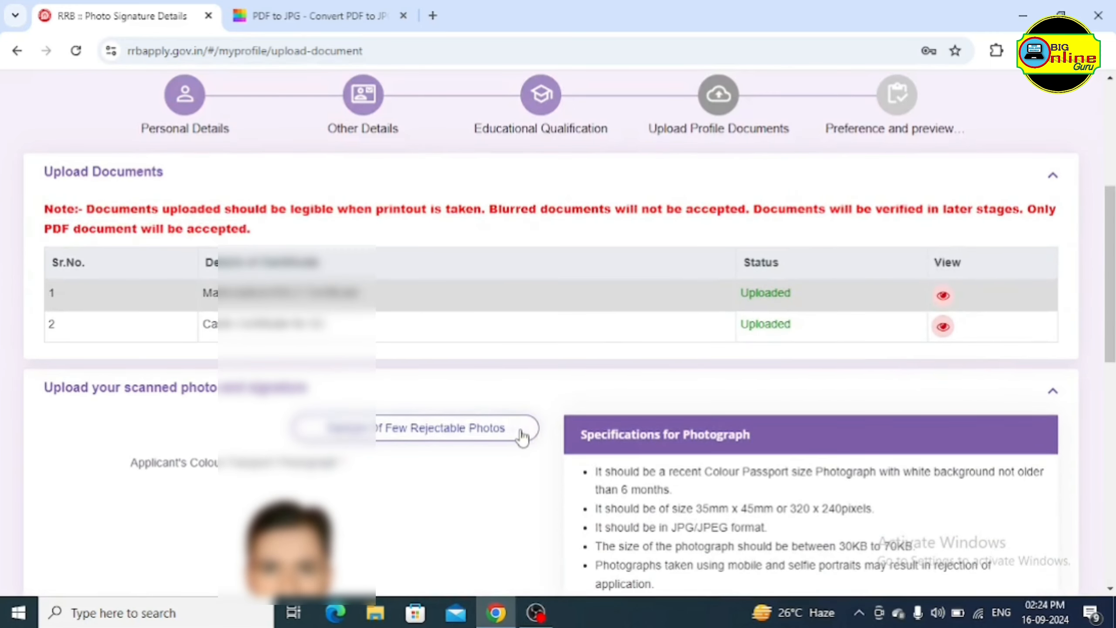
pyautogui.scroll(-12, 566, 376)
pyautogui.click(952, 504)
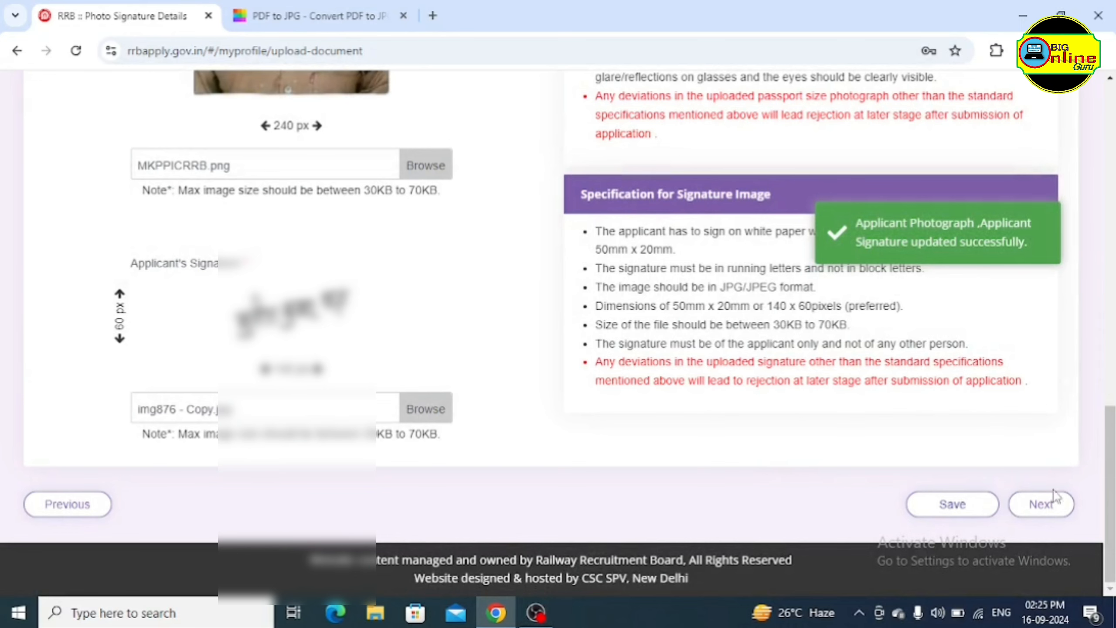
# Rank WR Station Master, Chief Commercial Cum Ticket Supervisor, Goods Train Manager and Senior Clerk Cum Typist as preferences 1–4
pyautogui.click(1047, 512)
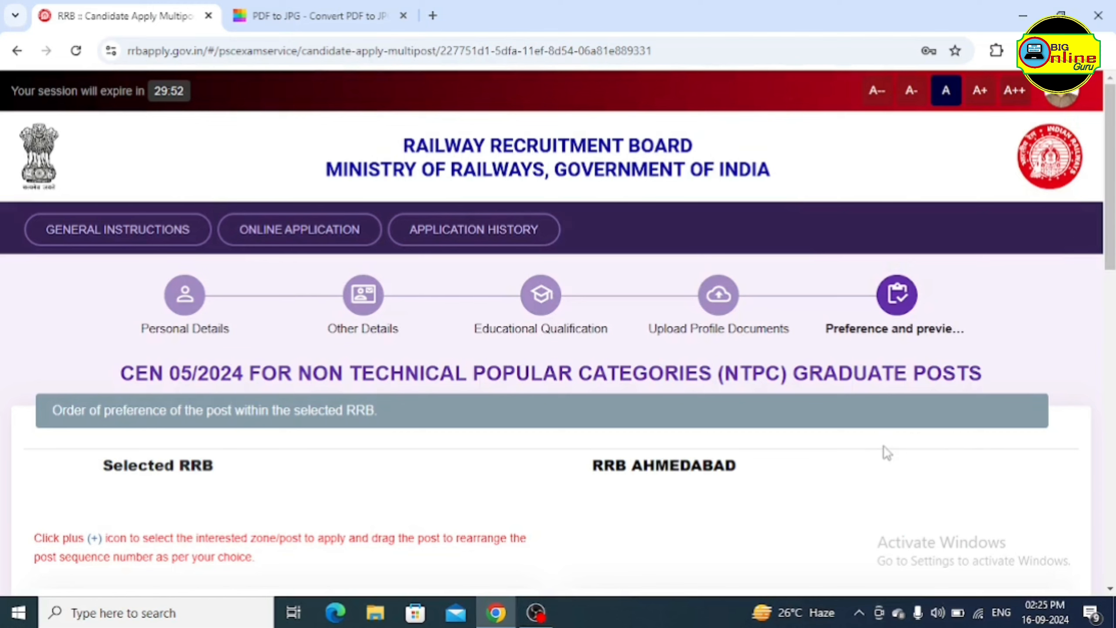
pyautogui.scroll(-6, 813, 457)
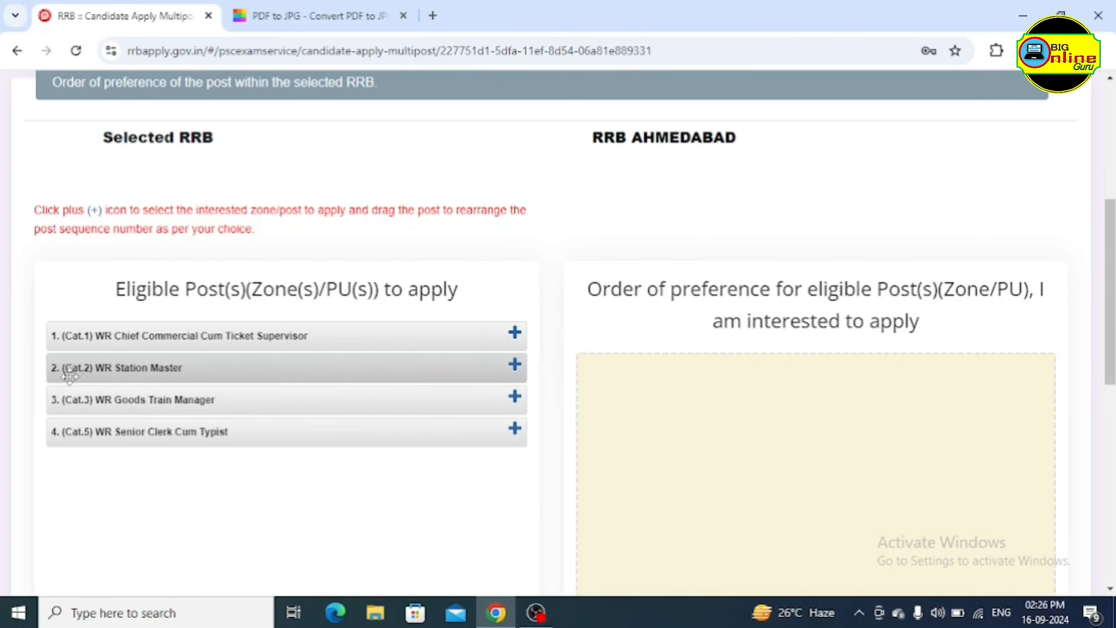
pyautogui.click(515, 365)
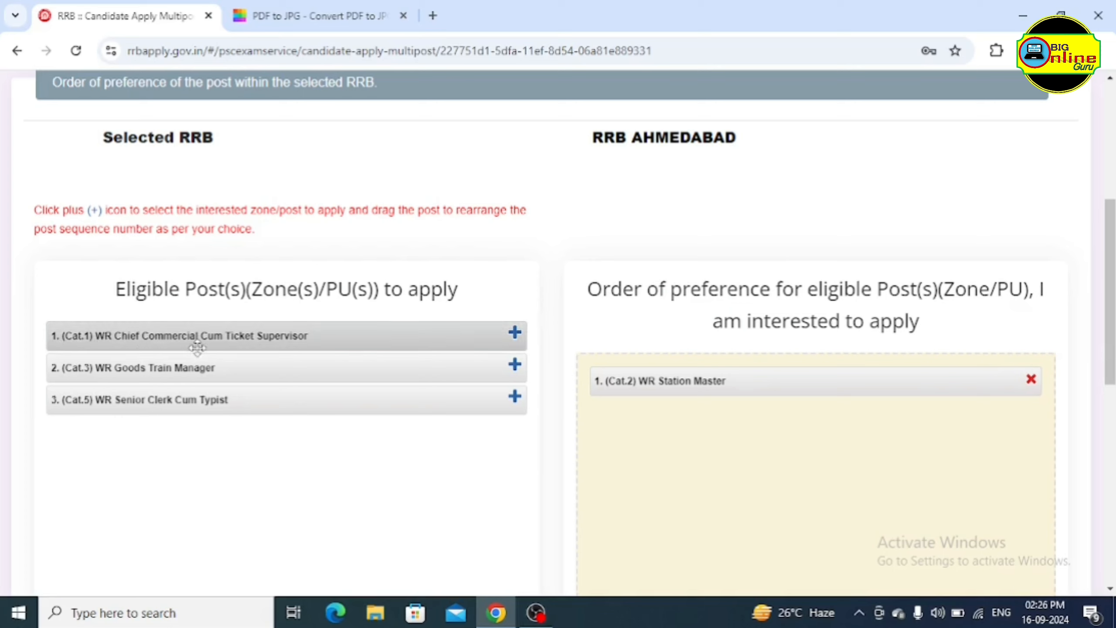
pyautogui.click(515, 336)
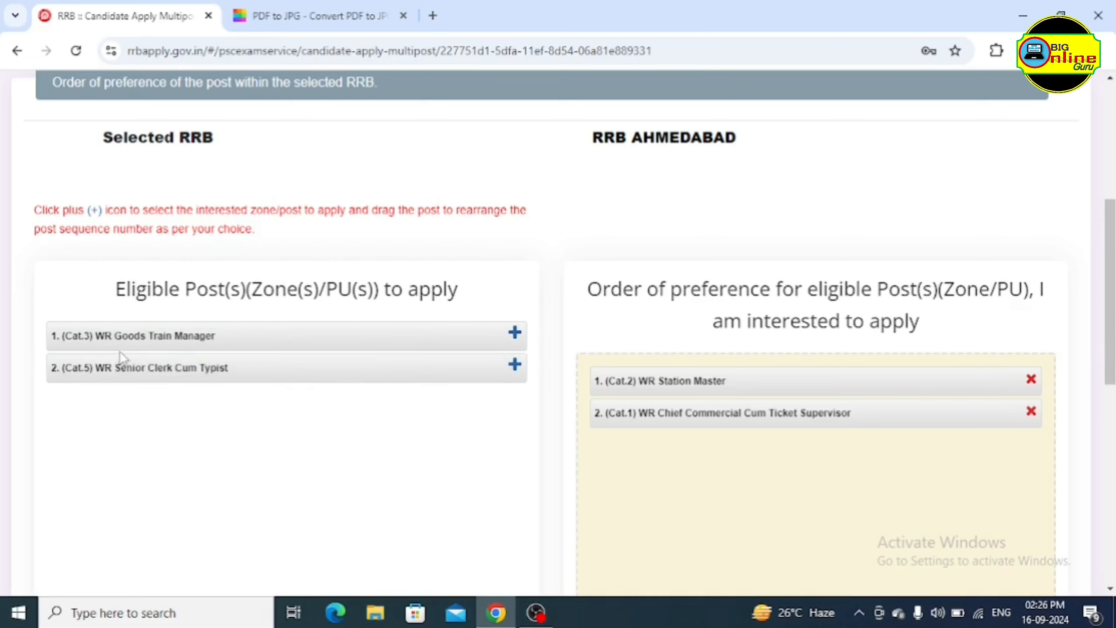
pyautogui.click(515, 335)
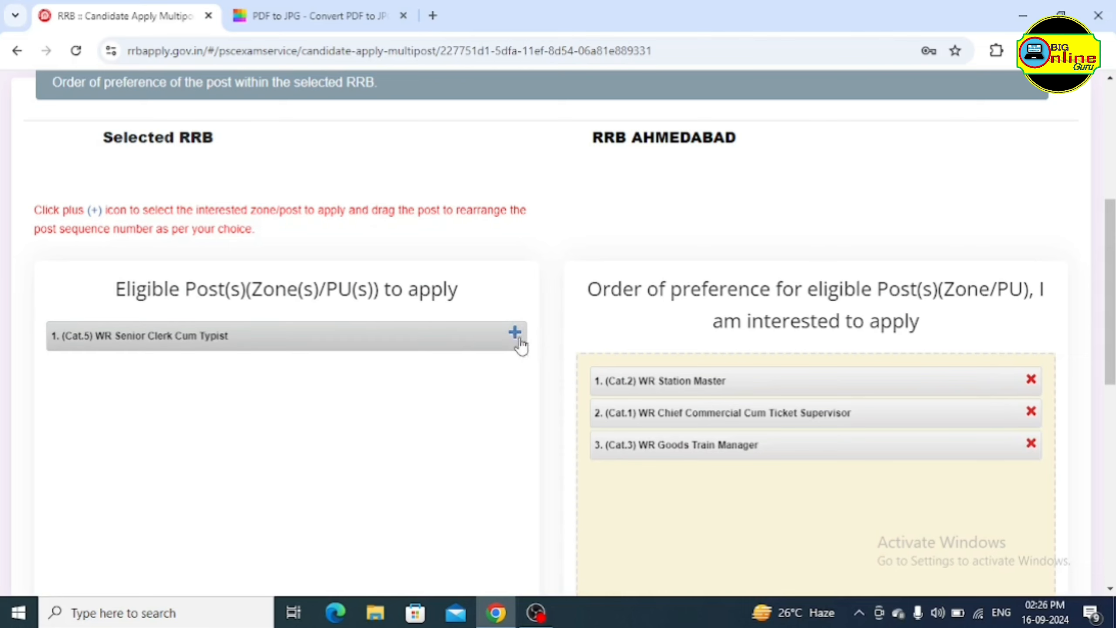
pyautogui.click(515, 334)
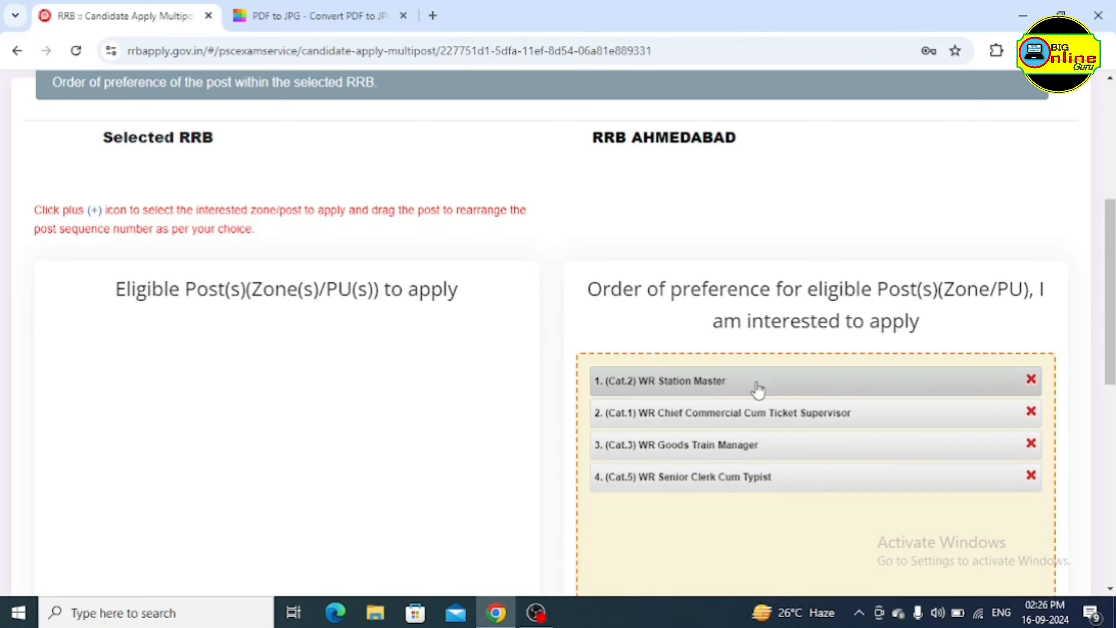
pyautogui.scroll(-2, 715, 422)
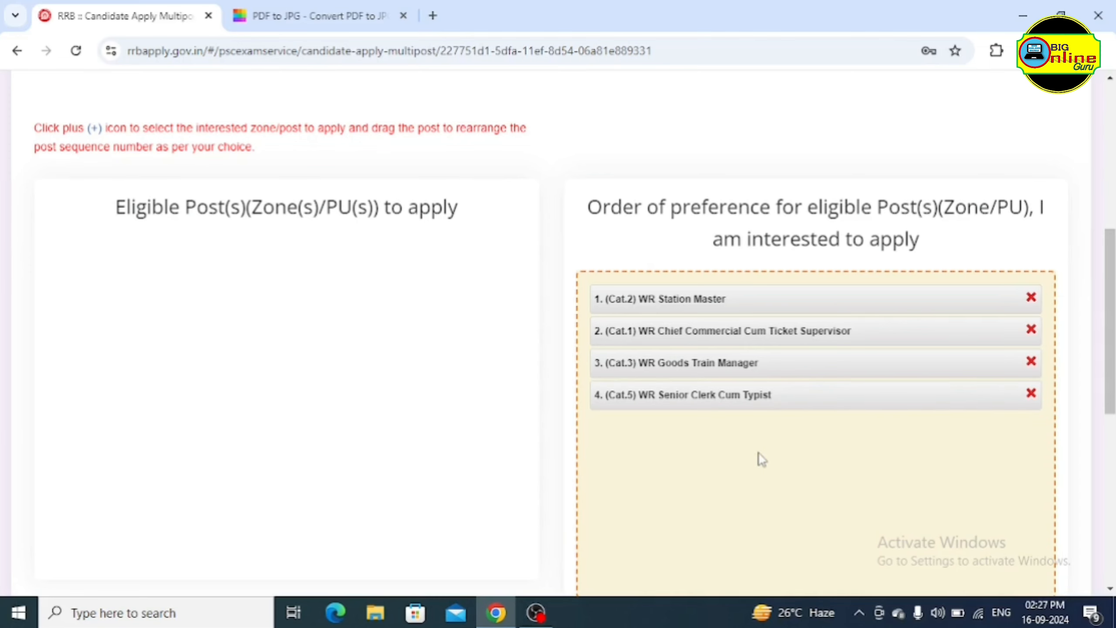
# Tick the preference-order confirmation, no-LASIK and eligibility declarations, fill in the signing place, and save
pyautogui.scroll(-7, 511, 398)
pyautogui.scroll(-2, 527, 387)
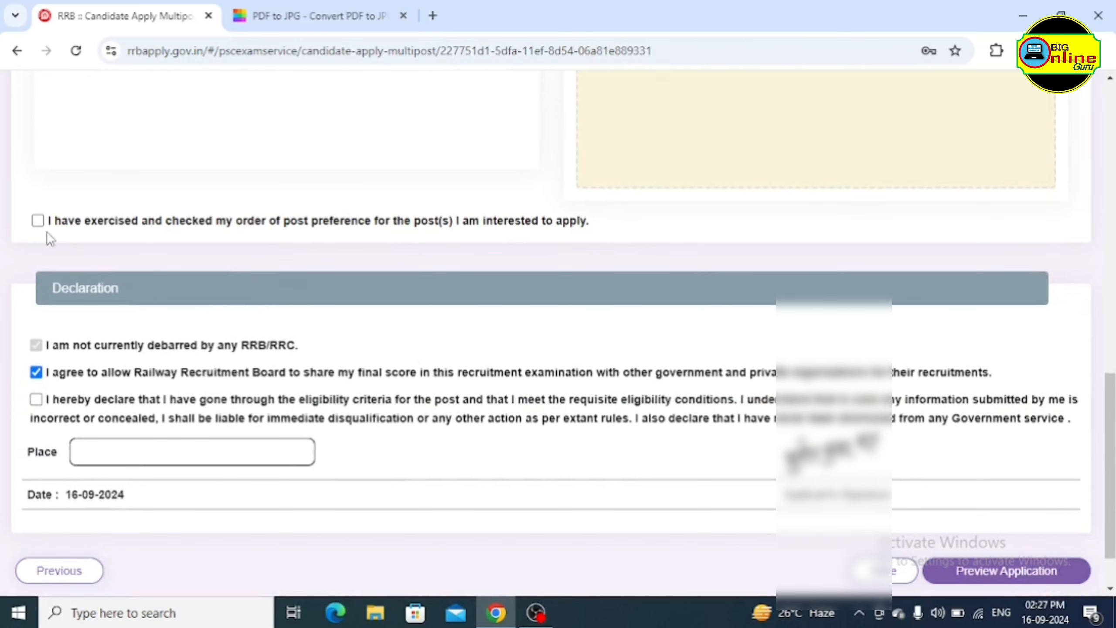
pyautogui.click(38, 222)
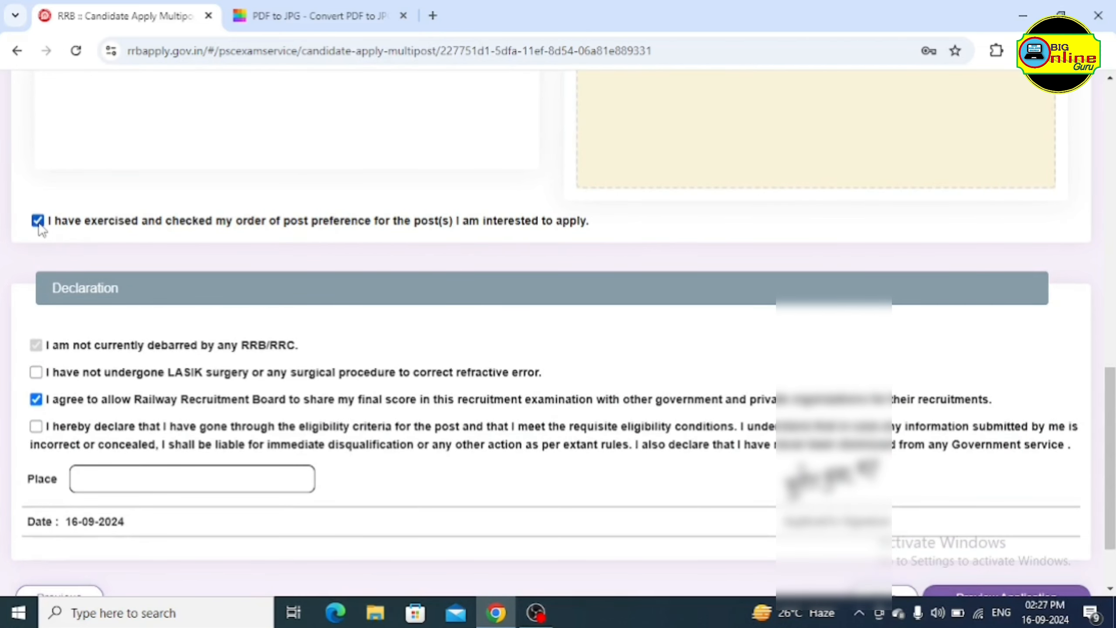
pyautogui.scroll(-2, 160, 333)
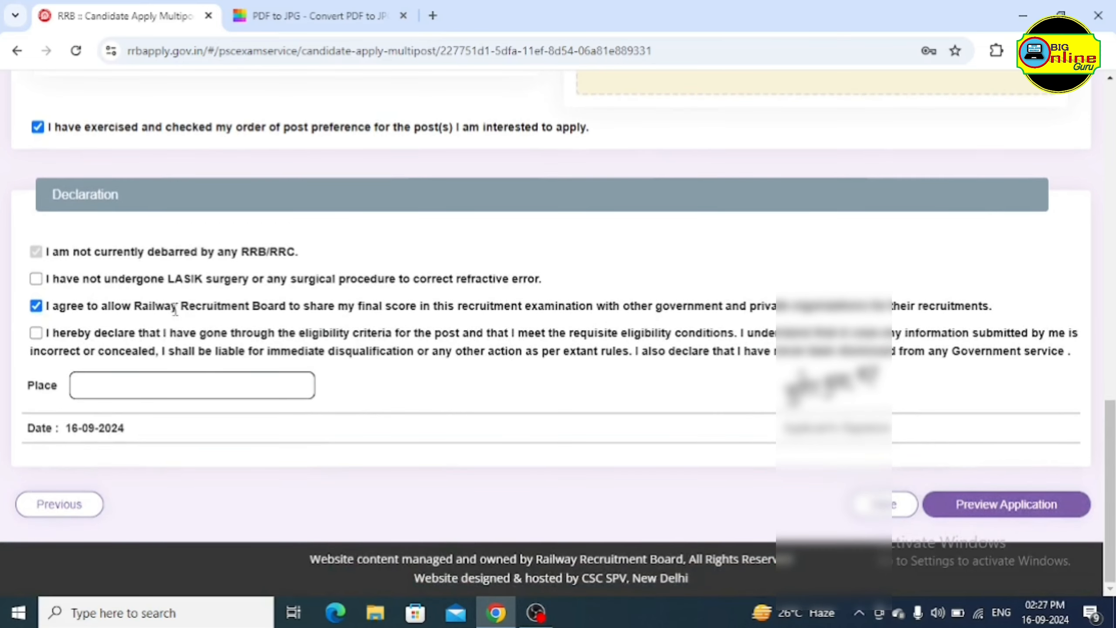
pyautogui.click(36, 278)
pyautogui.click(45, 333)
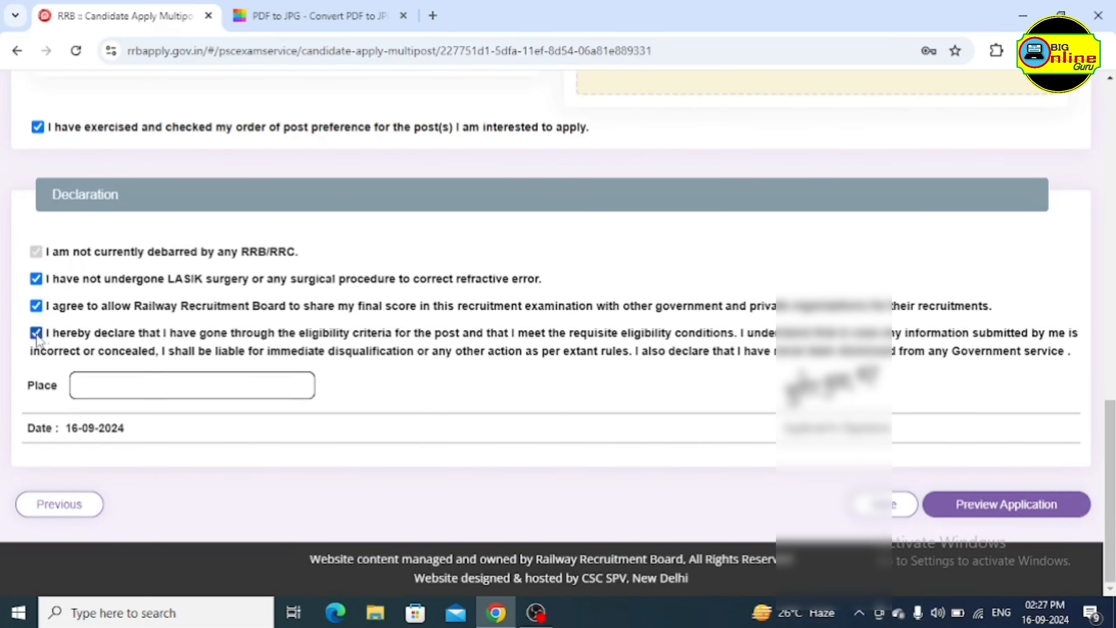
pyautogui.click(141, 383)
pyautogui.click(884, 505)
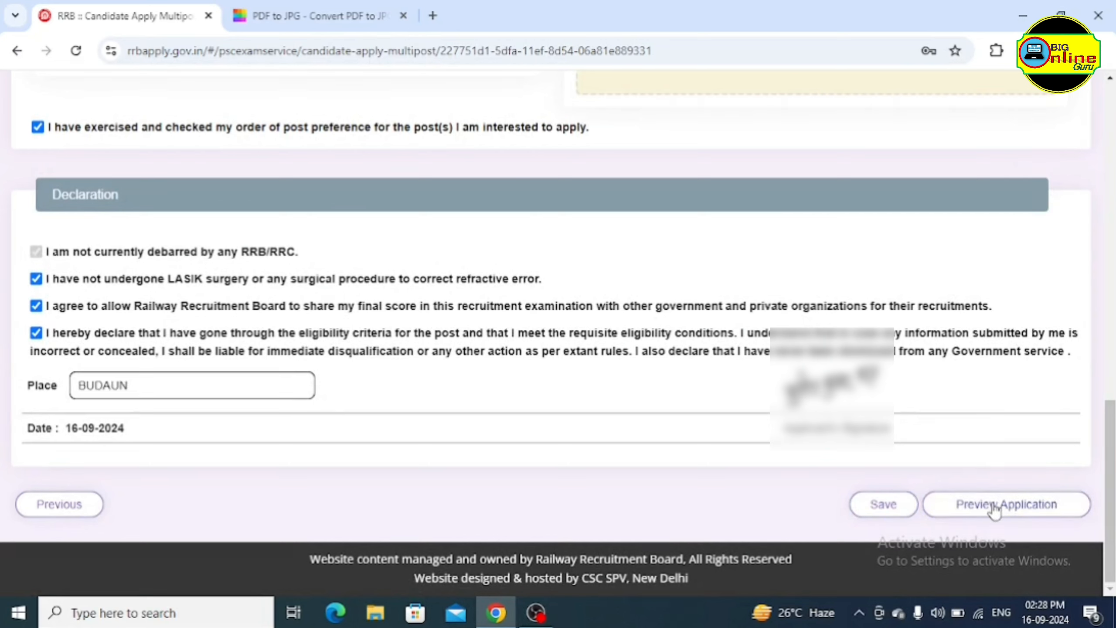
# Preview the full application, tick 'I have re-checked the above details', and submit it
pyautogui.click(993, 506)
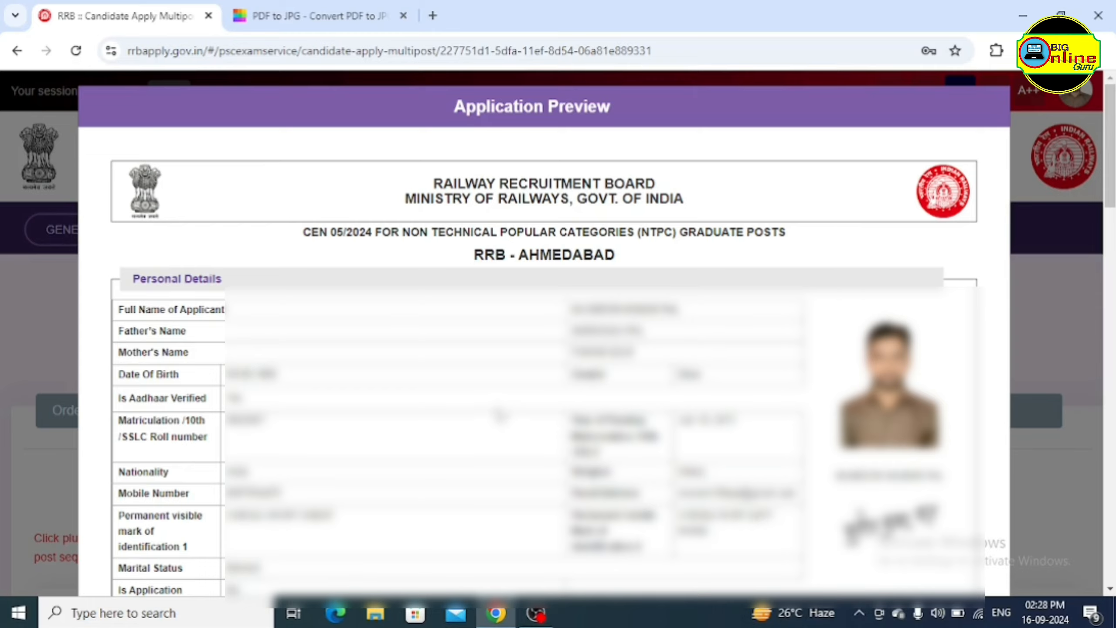
pyautogui.scroll(-8, 509, 419)
pyautogui.scroll(-20, 493, 416)
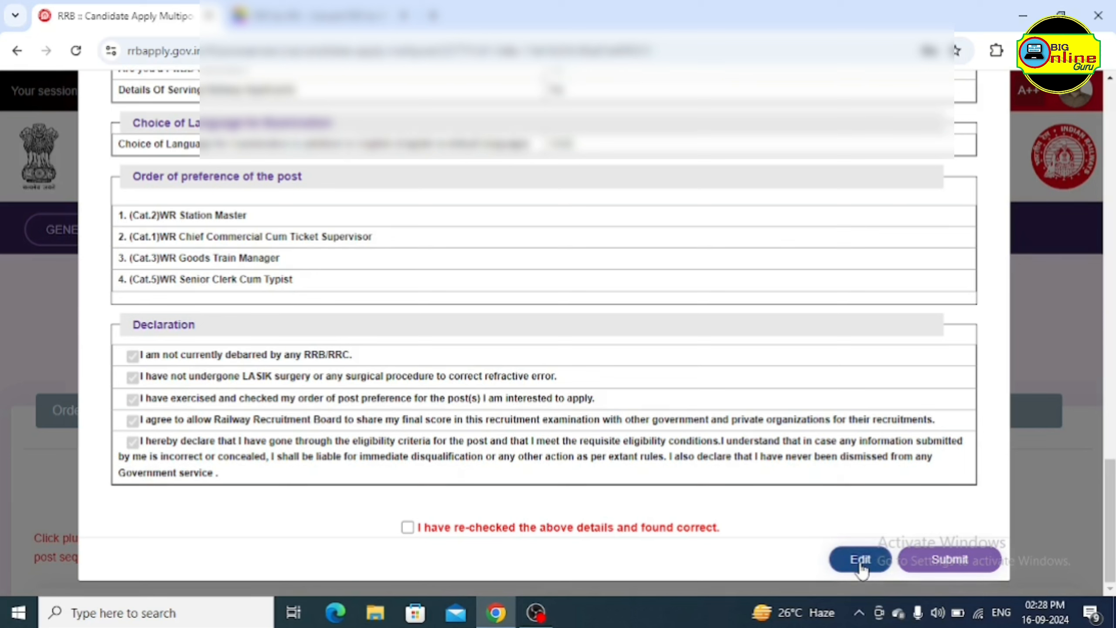
pyautogui.click(408, 529)
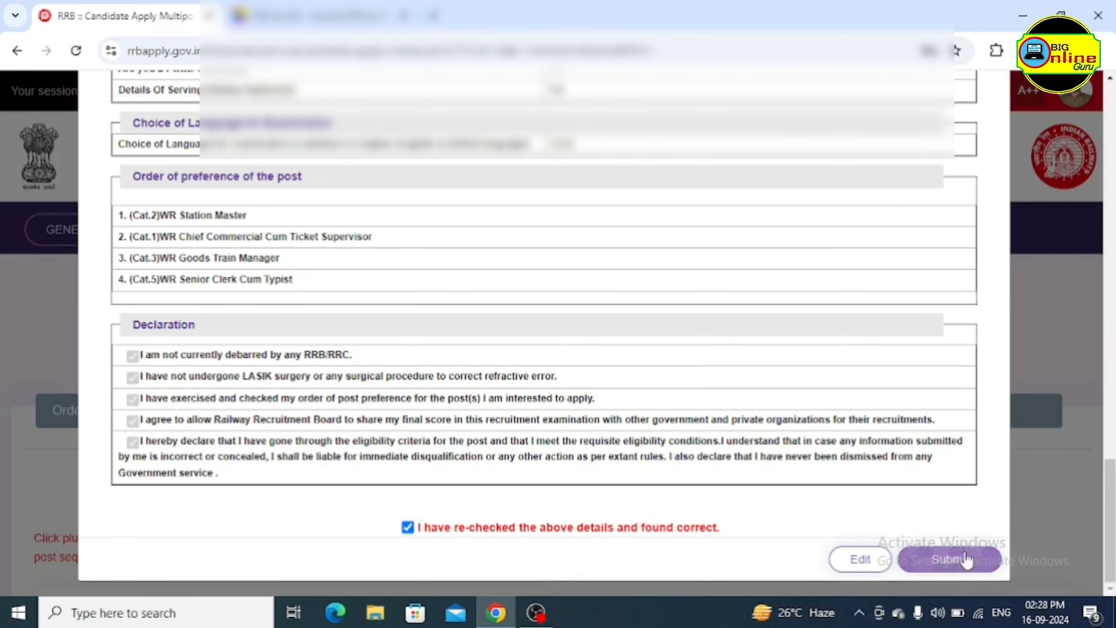
pyautogui.click(950, 559)
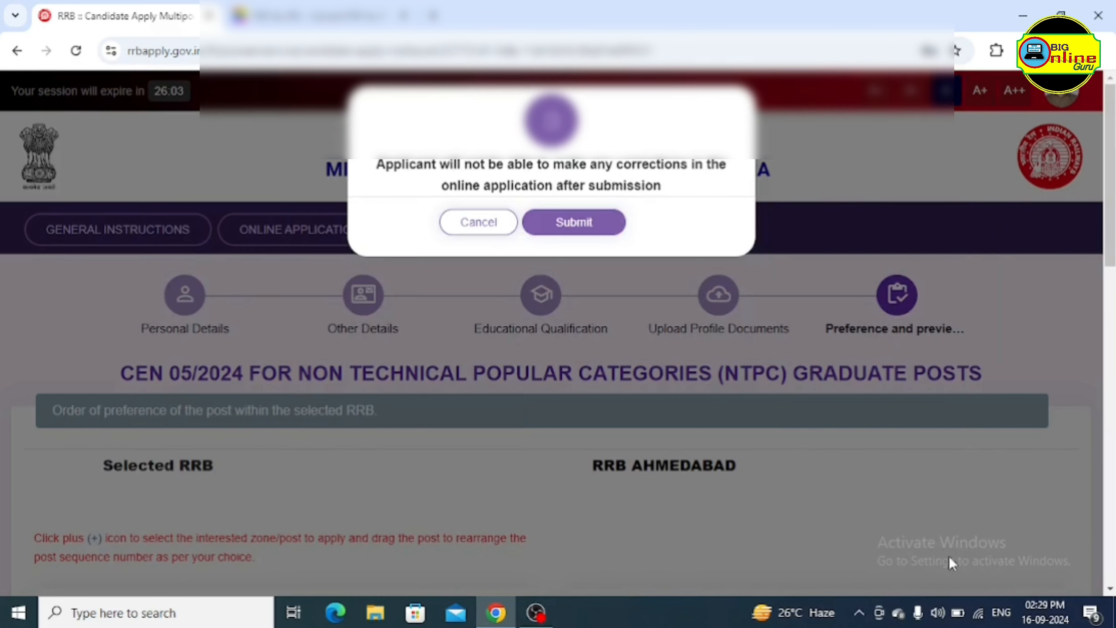